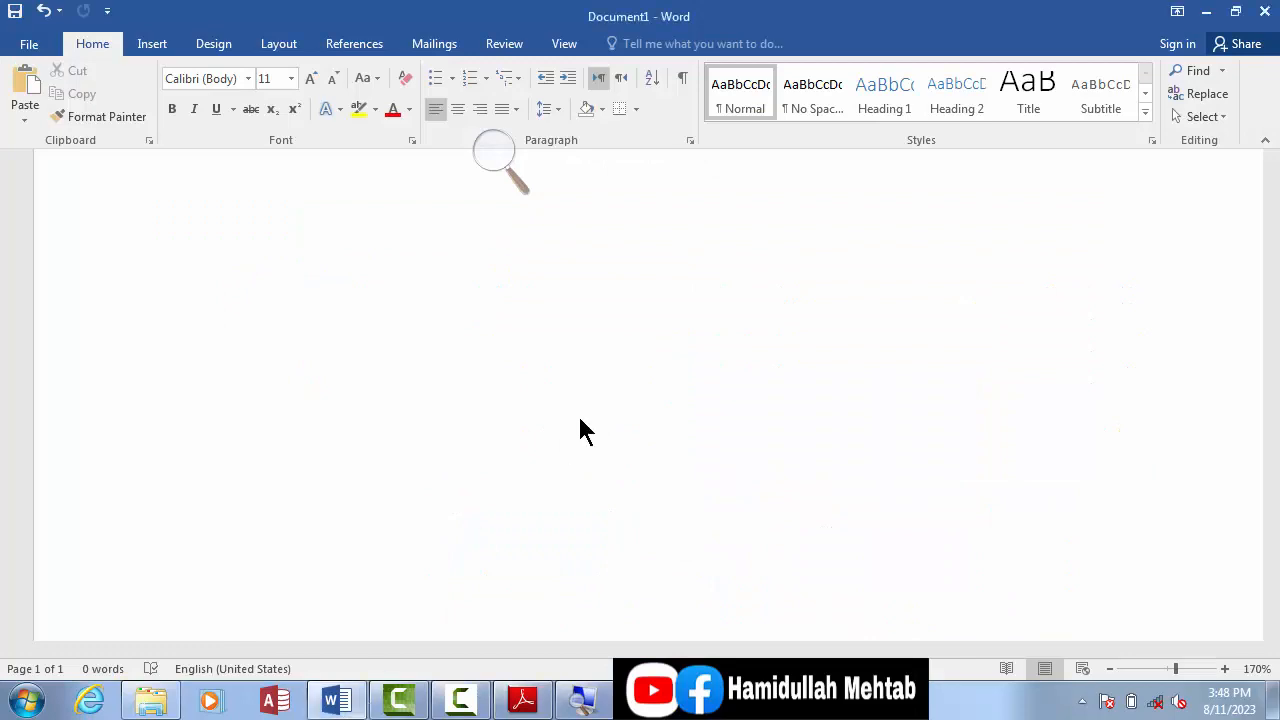
Step: Insert a table with four columns and three rows into the blank document
{"action": "left_click", "coordinate": [580, 429]}
{"action": "left_click", "coordinate": [152, 44]}
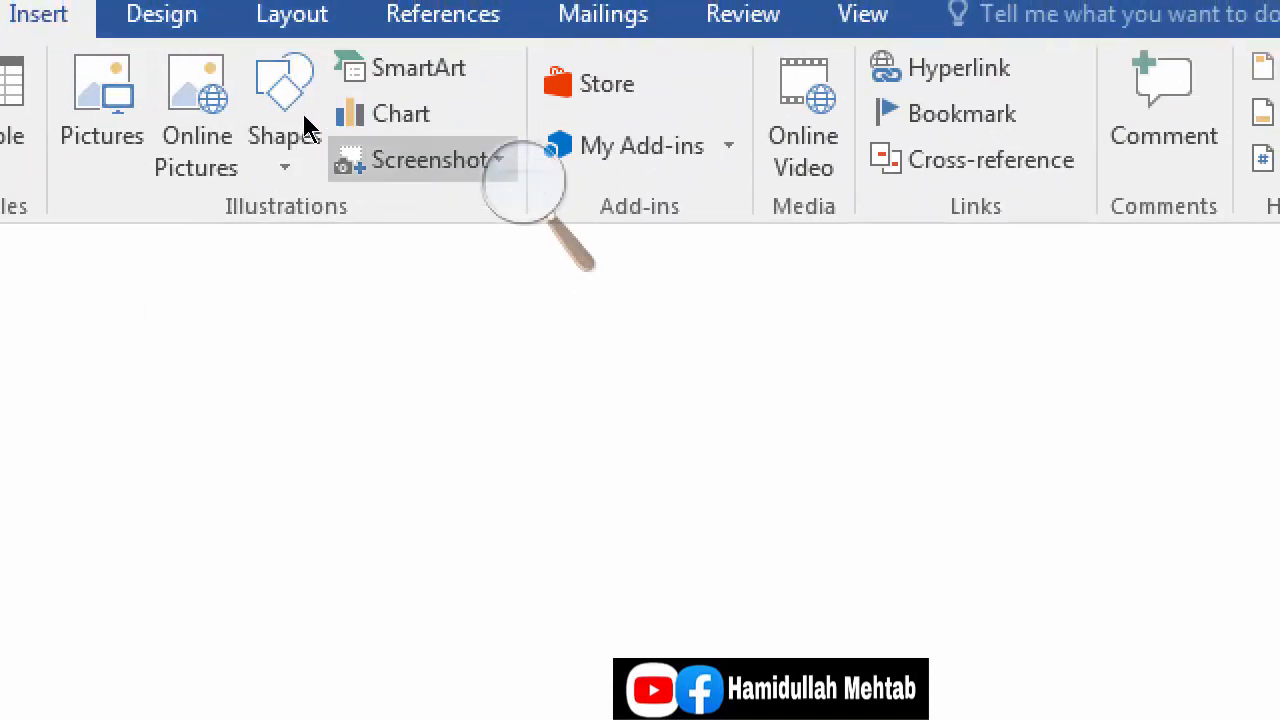
{"action": "left_click", "coordinate": [7, 147]}
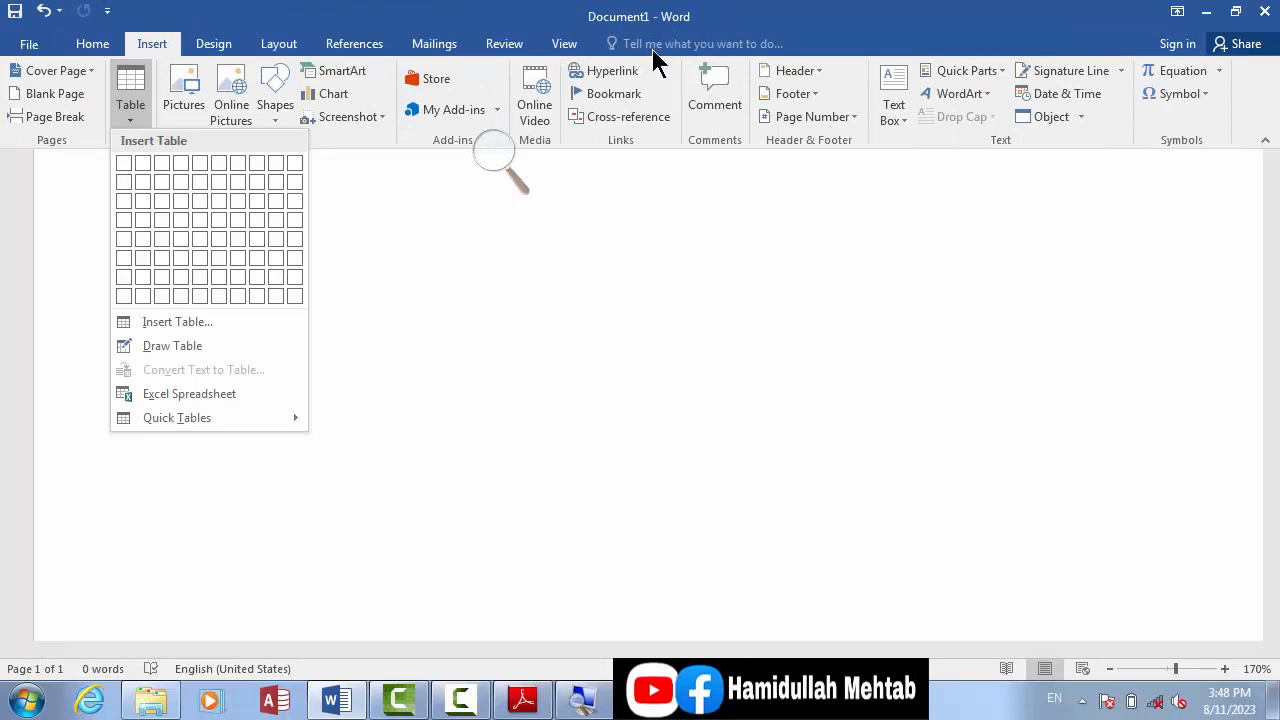
{"action": "left_click", "coordinate": [183, 213]}
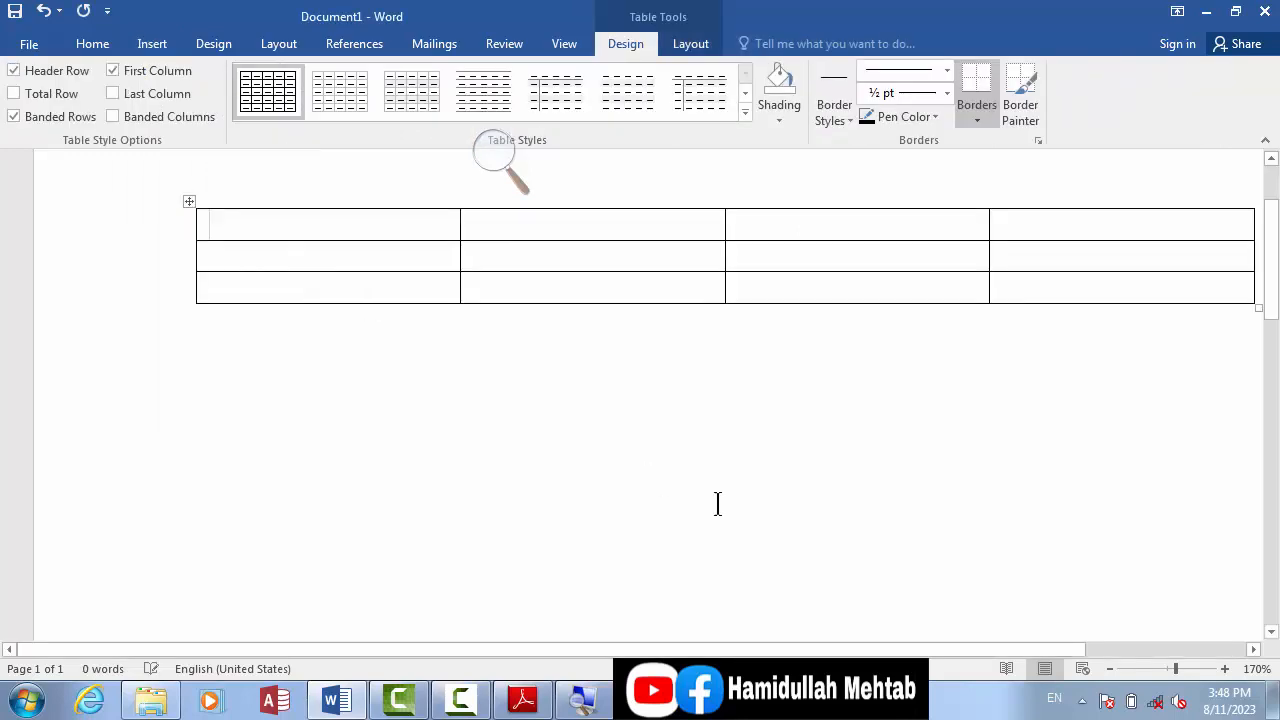
{"action": "left_click", "coordinate": [1109, 668]}
{"action": "left_click", "coordinate": [1109, 668]}
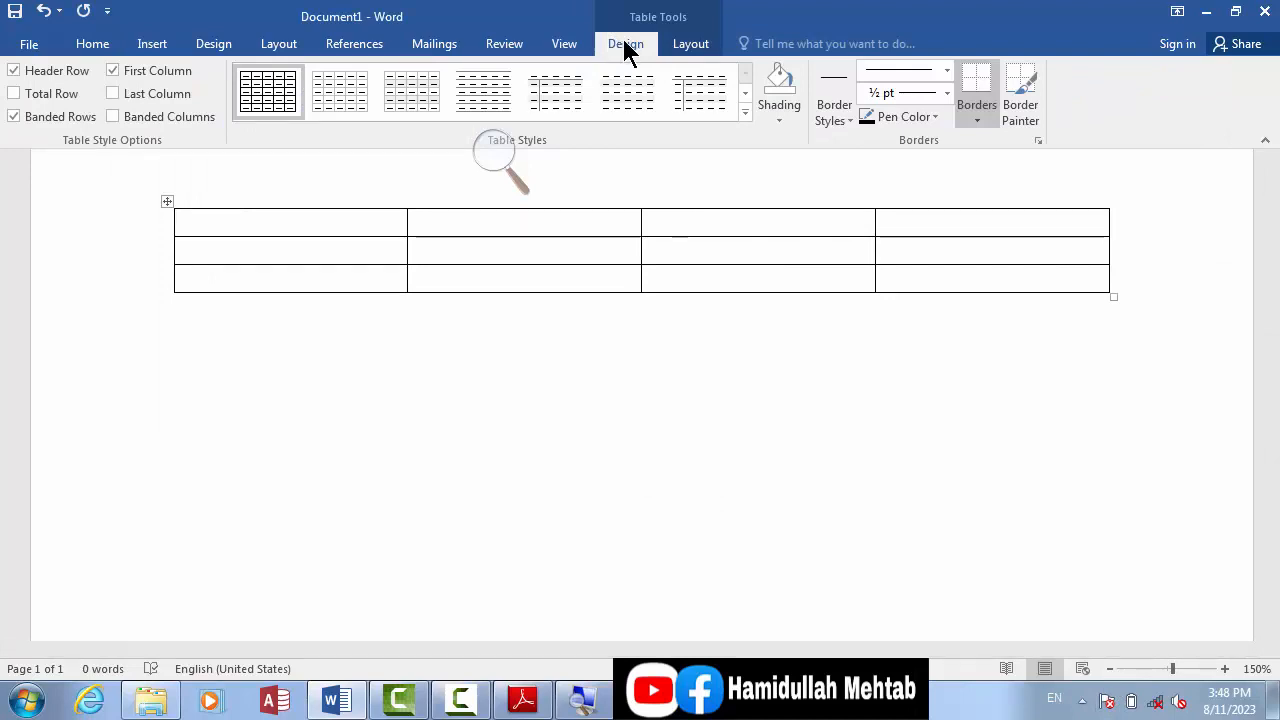
{"action": "left_click", "coordinate": [698, 44]}
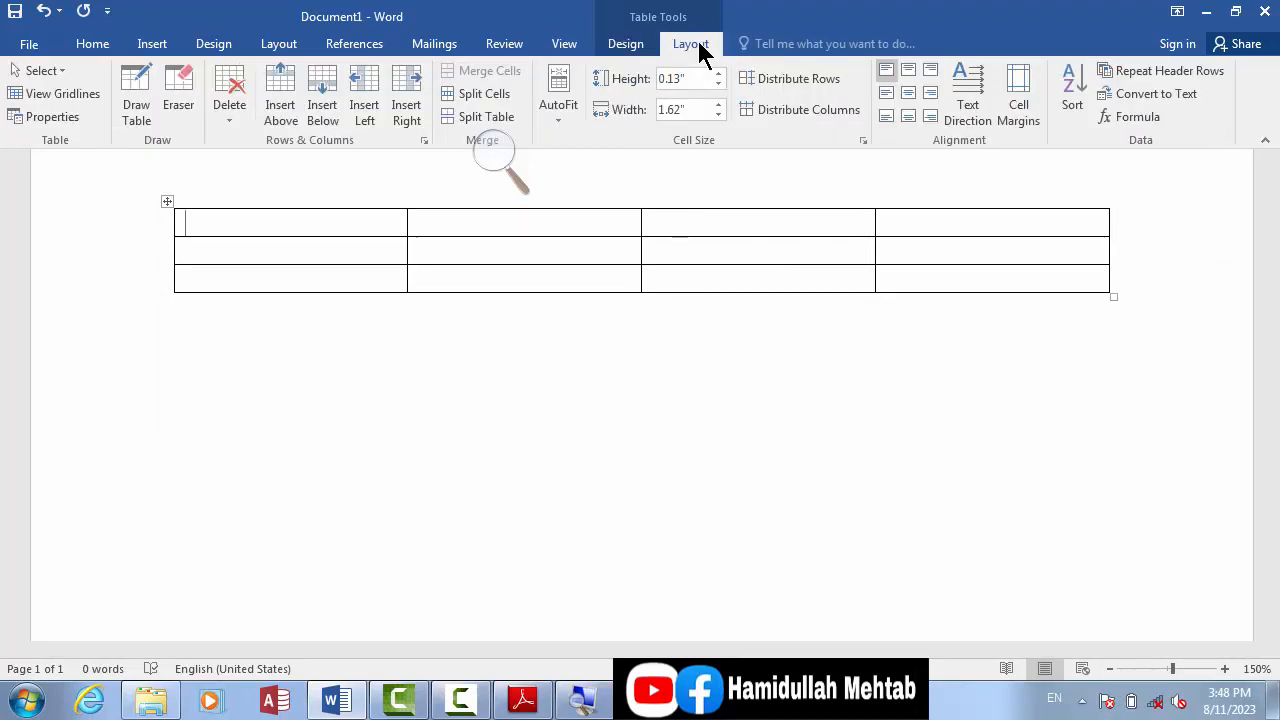
{"action": "left_click", "coordinate": [643, 45]}
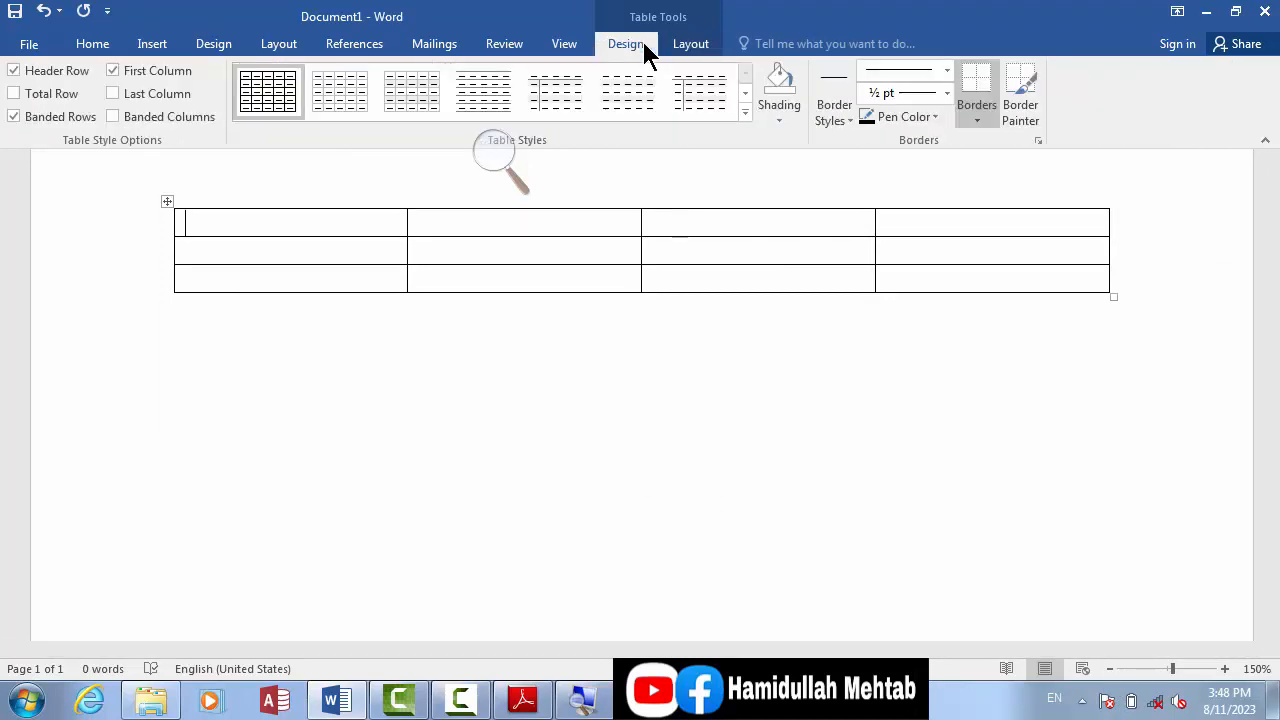
{"action": "left_click", "coordinate": [672, 46]}
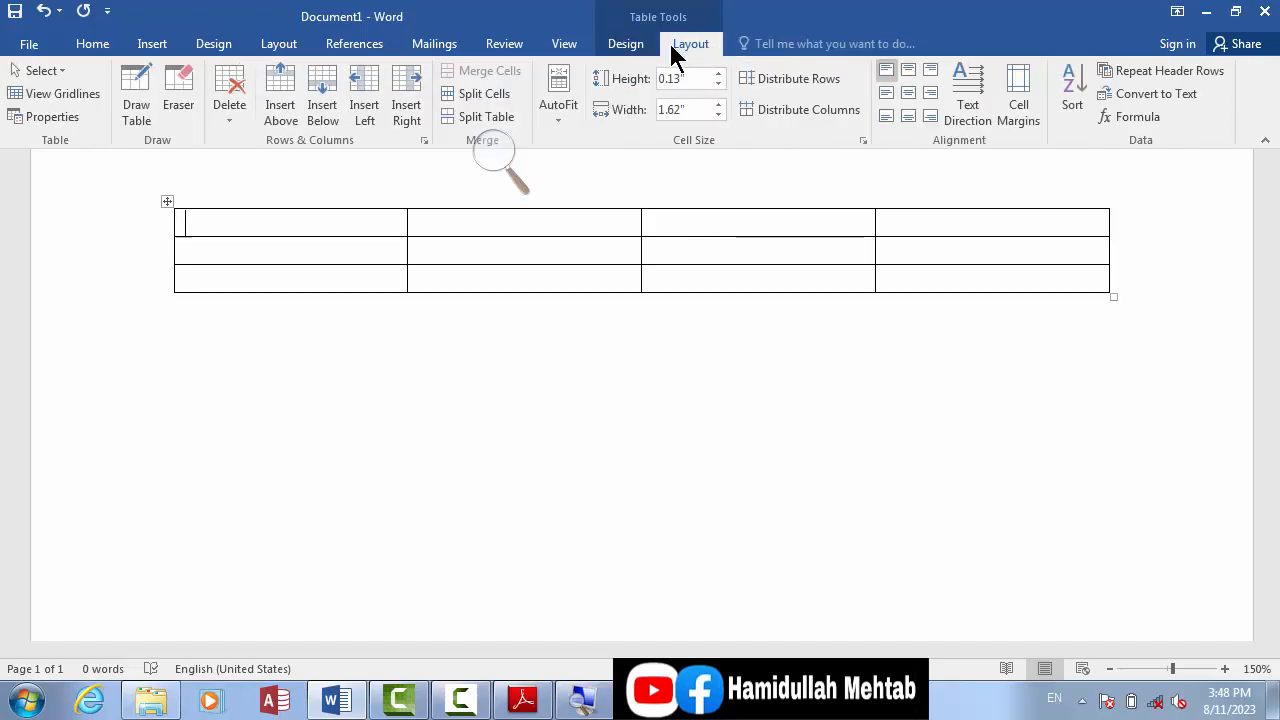
{"action": "left_click", "coordinate": [633, 45]}
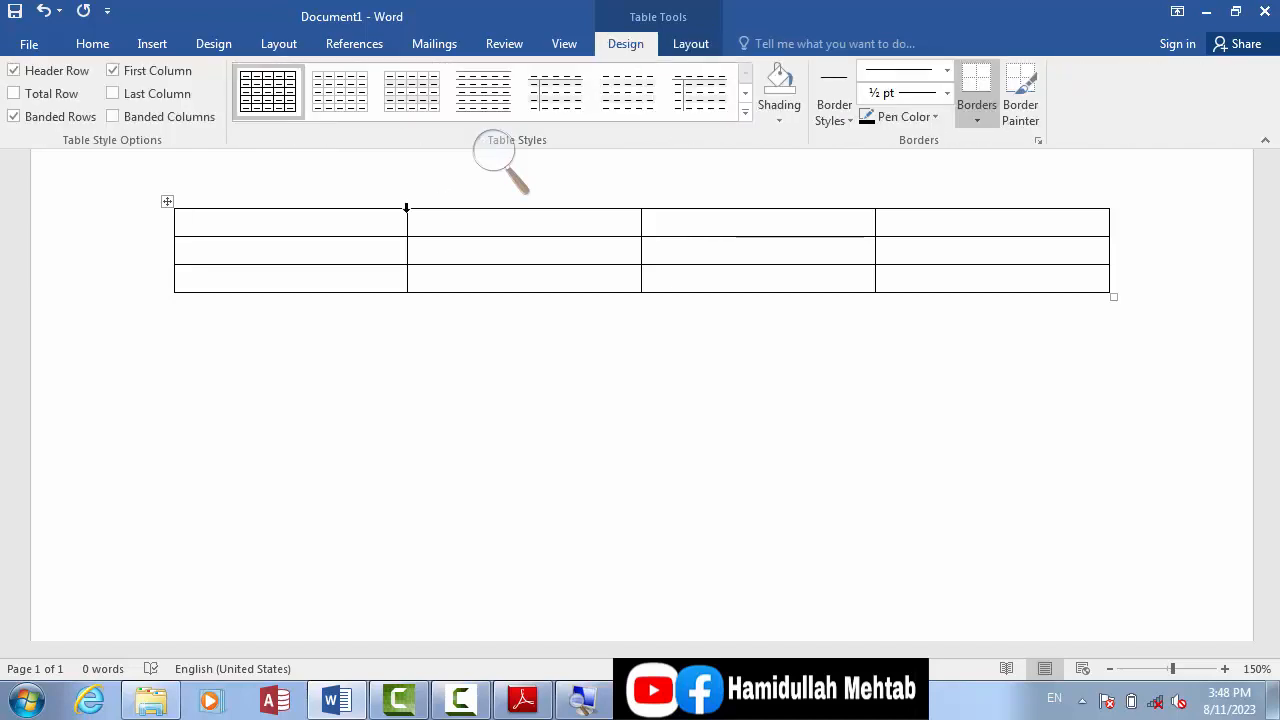
Step: Apply the gold grid table style with a solid-coloured header row and first column to the whole table
{"action": "left_click", "coordinate": [166, 201]}
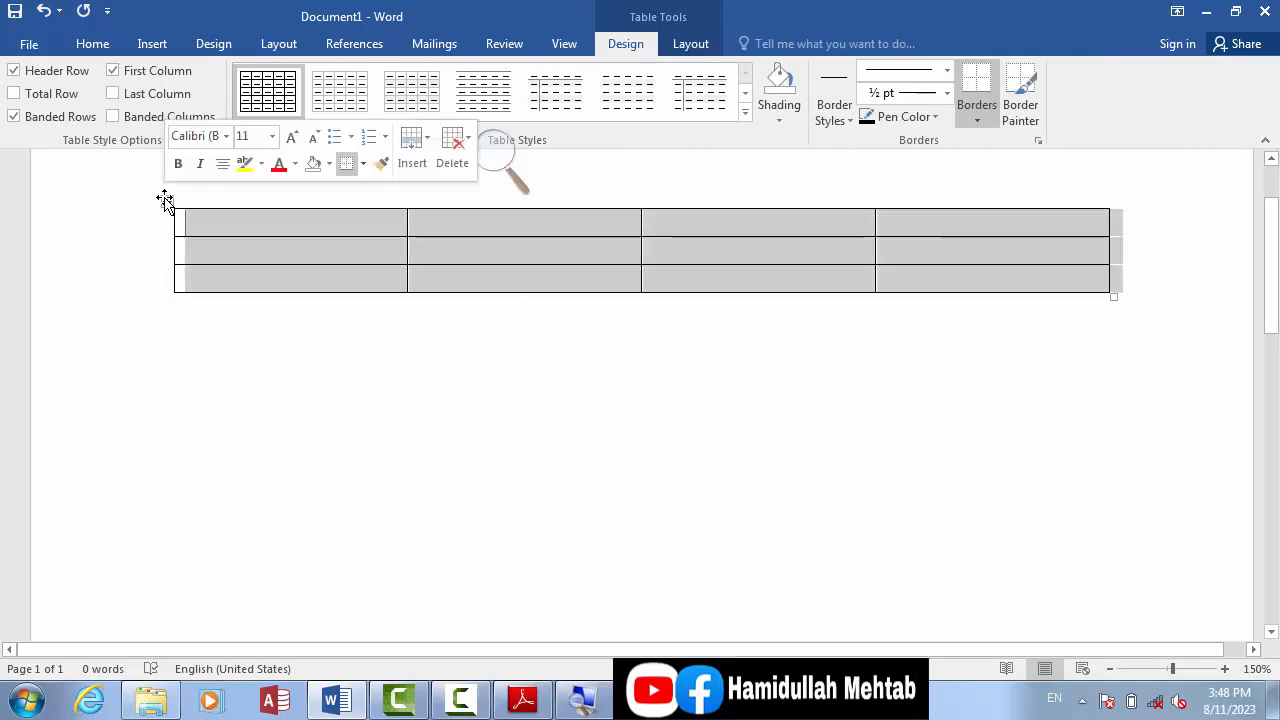
{"action": "left_click", "coordinate": [745, 113]}
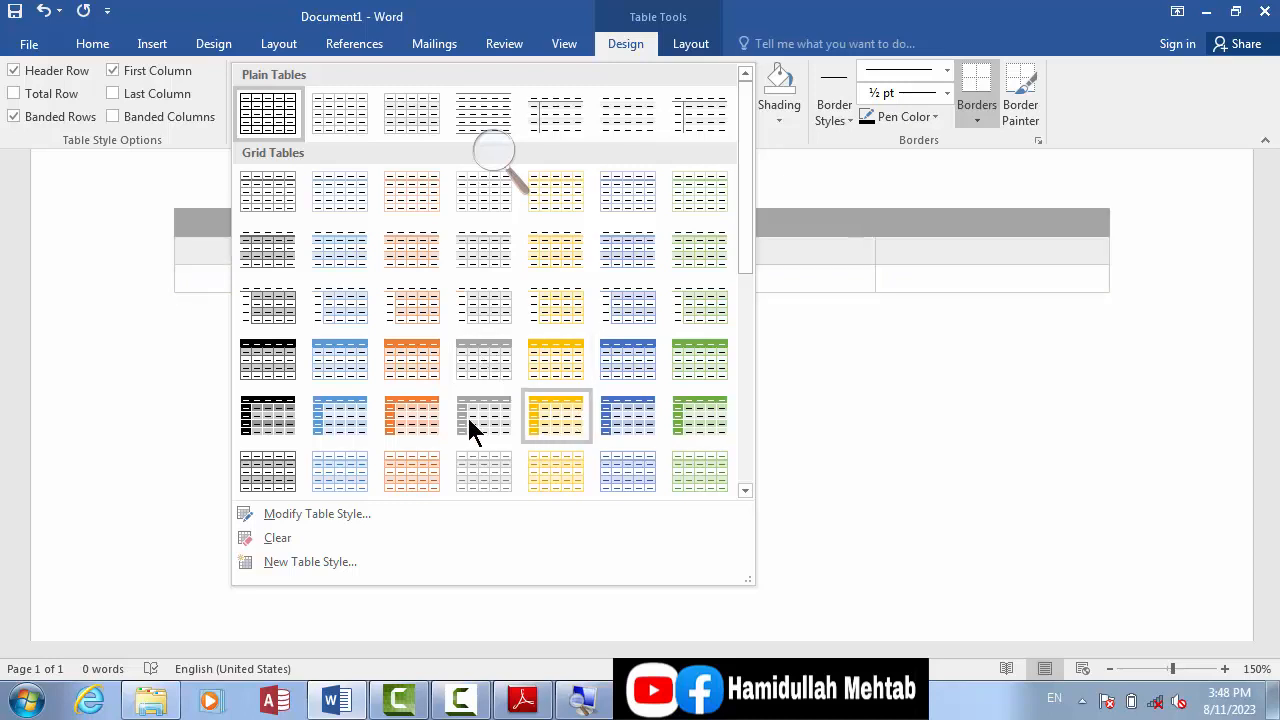
{"action": "left_click", "coordinate": [560, 426]}
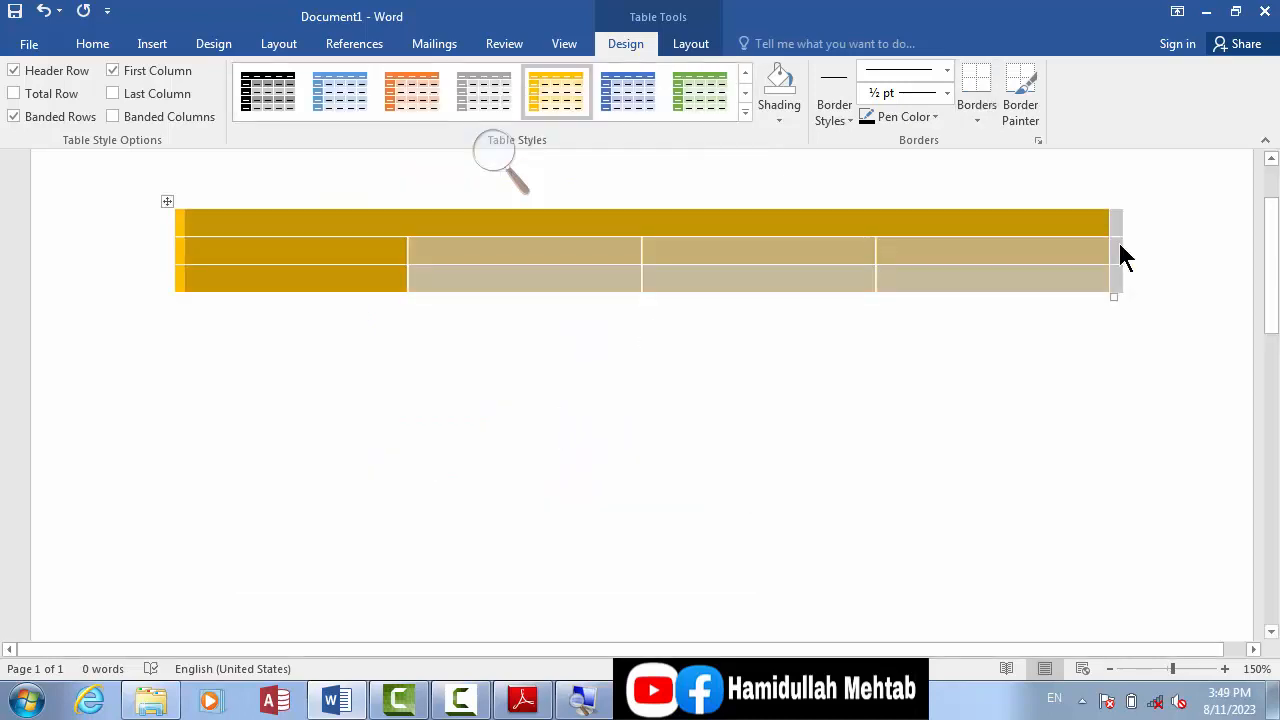
{"action": "left_click_drag", "start_coordinate": [1276, 258], "coordinate": [1276, 176]}
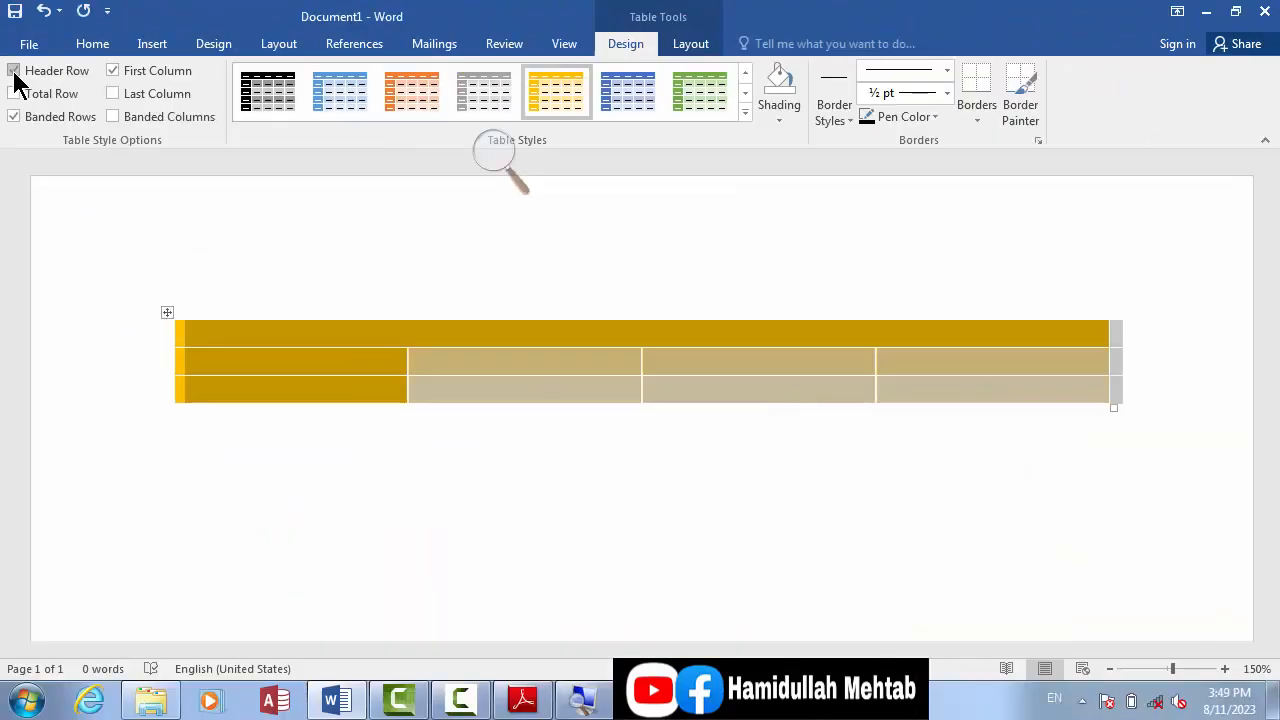
Step: Enter the headings "name" and "post" in the first two cells of the table's top row
{"action": "left_click", "coordinate": [228, 345]}
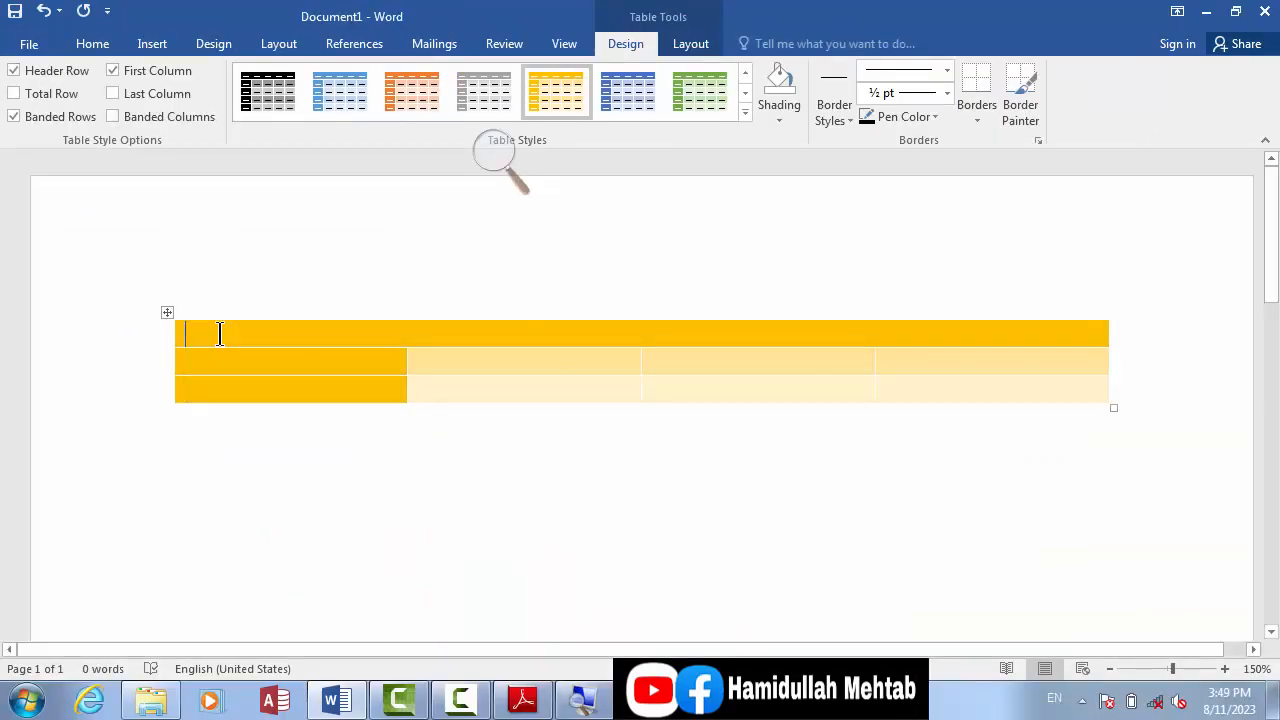
{"action": "left_click_drag", "start_coordinate": [220, 334], "coordinate": [583, 338]}
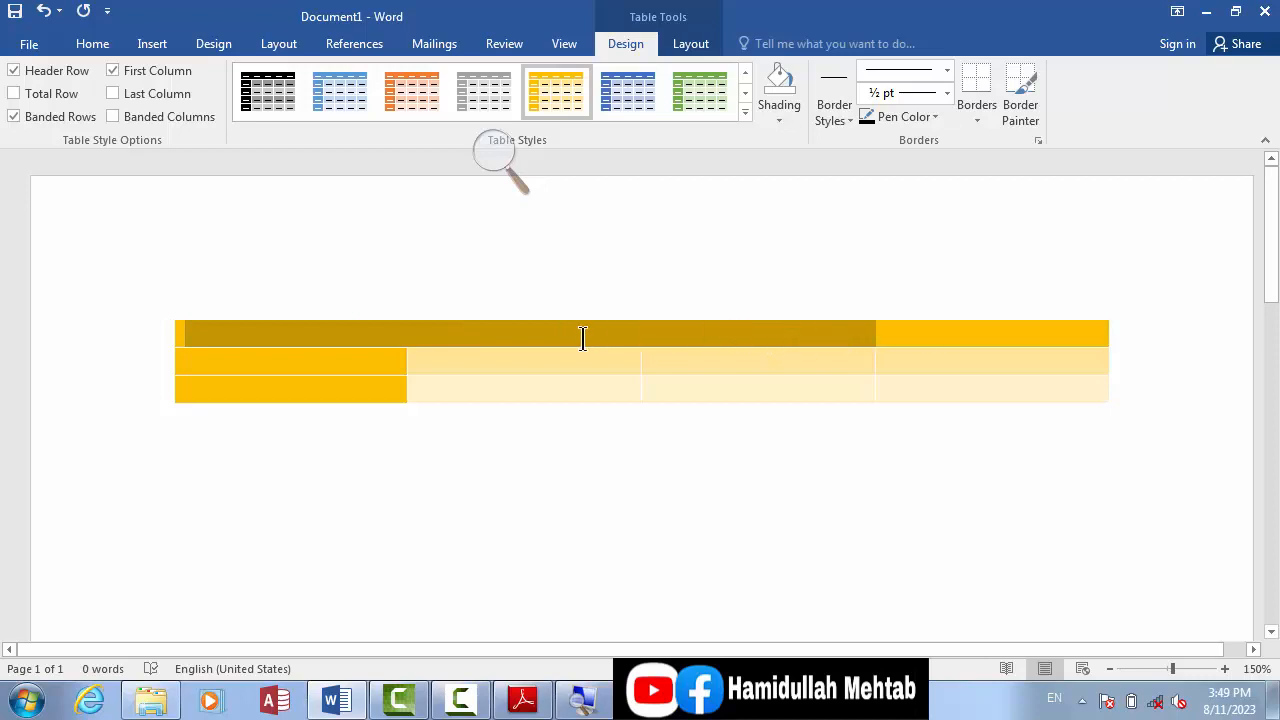
{"action": "left_click", "coordinate": [318, 339]}
{"action": "type", "text": "name "}
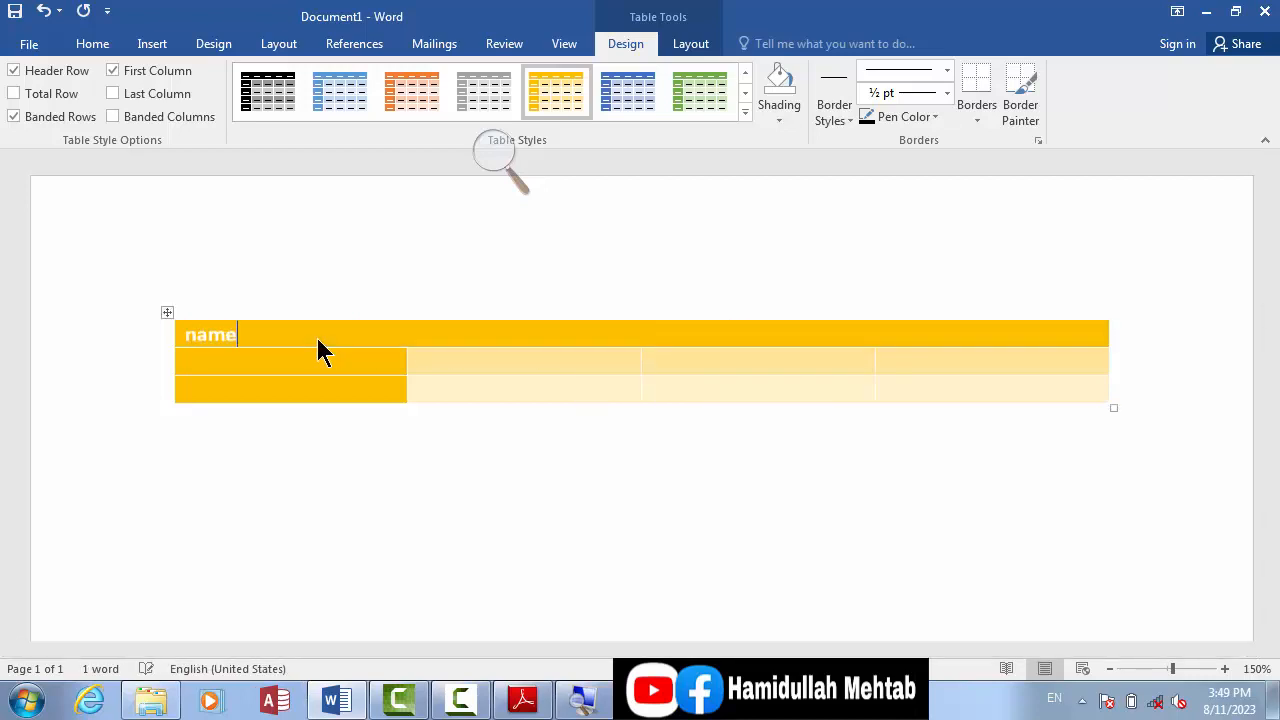
{"action": "type", "text": "post"}
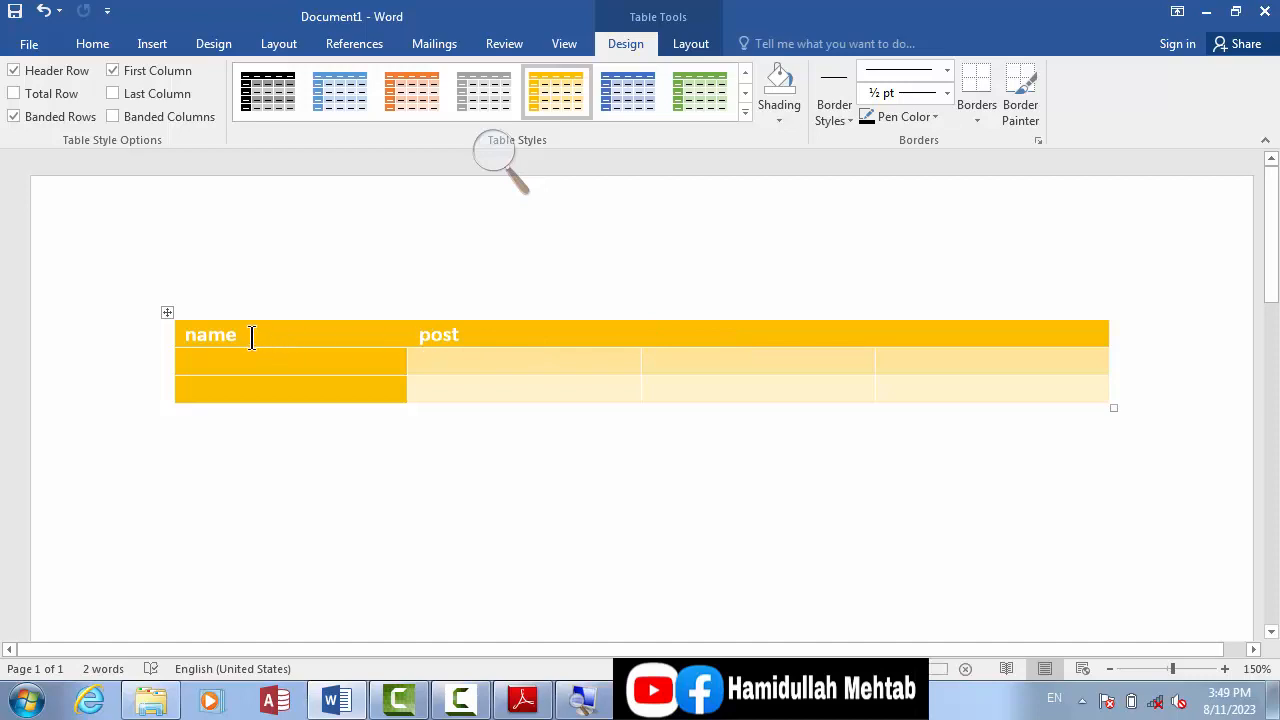
Step: Toggle the table's Header Row formatting to compare its effect, leaving it switched off
{"action": "left_click_drag", "start_coordinate": [251, 337], "coordinate": [994, 394]}
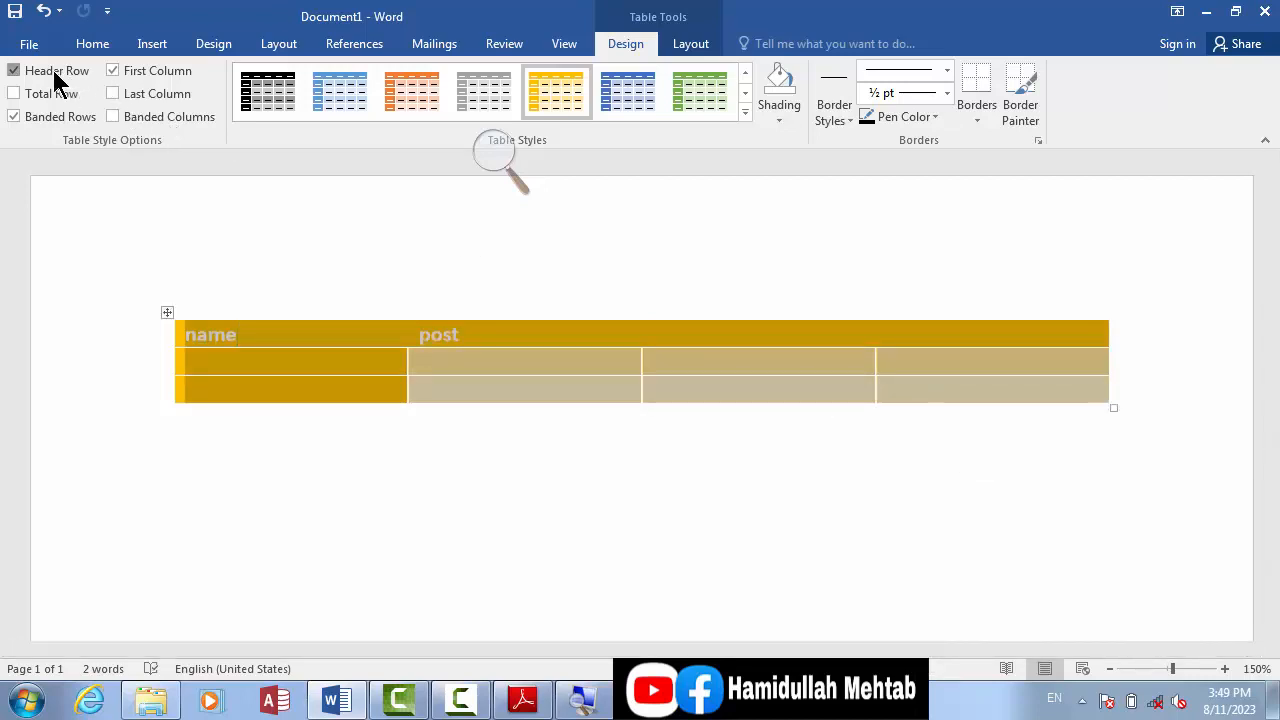
{"action": "left_click", "coordinate": [14, 70]}
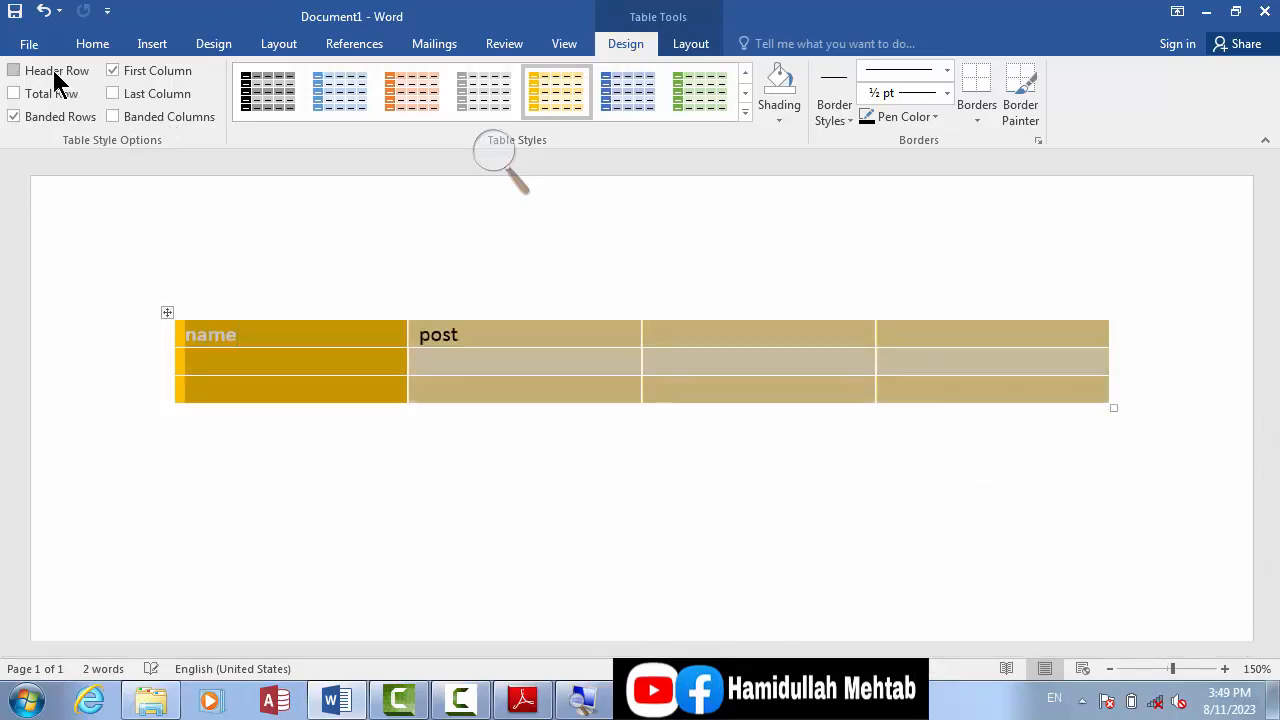
{"action": "left_click", "coordinate": [260, 370]}
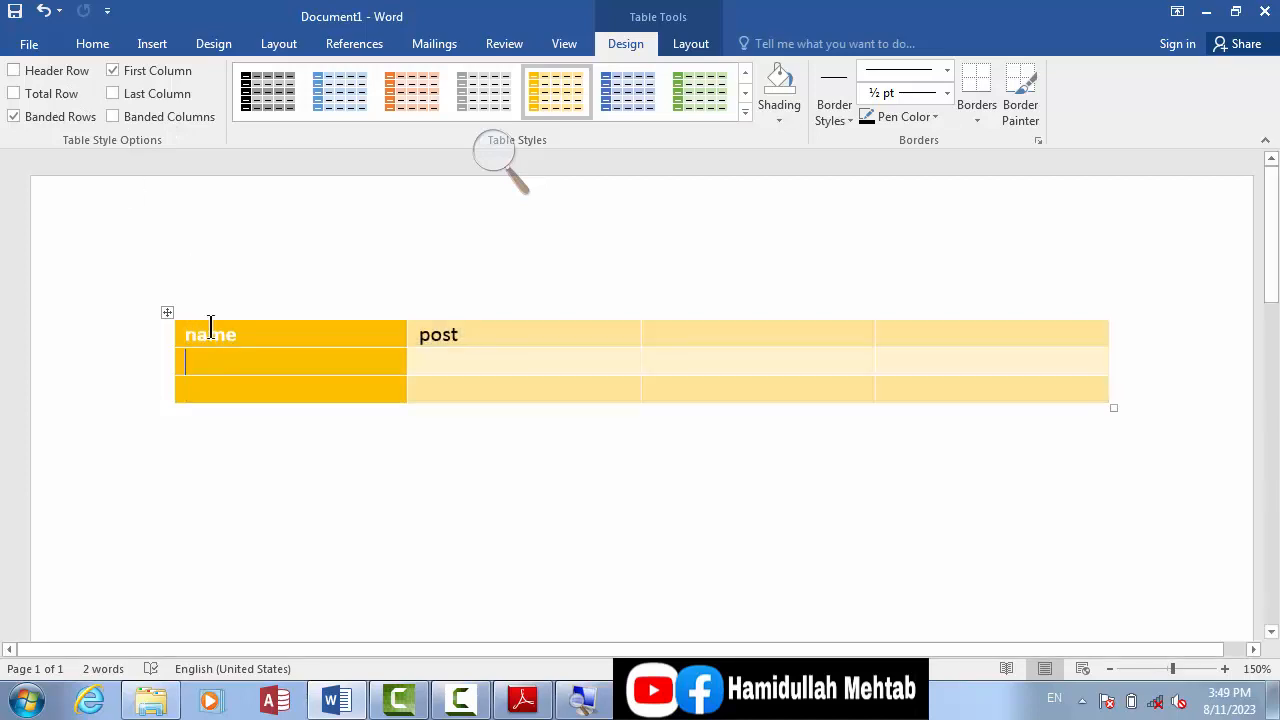
{"action": "left_click", "coordinate": [21, 68]}
{"action": "left_click", "coordinate": [14, 70]}
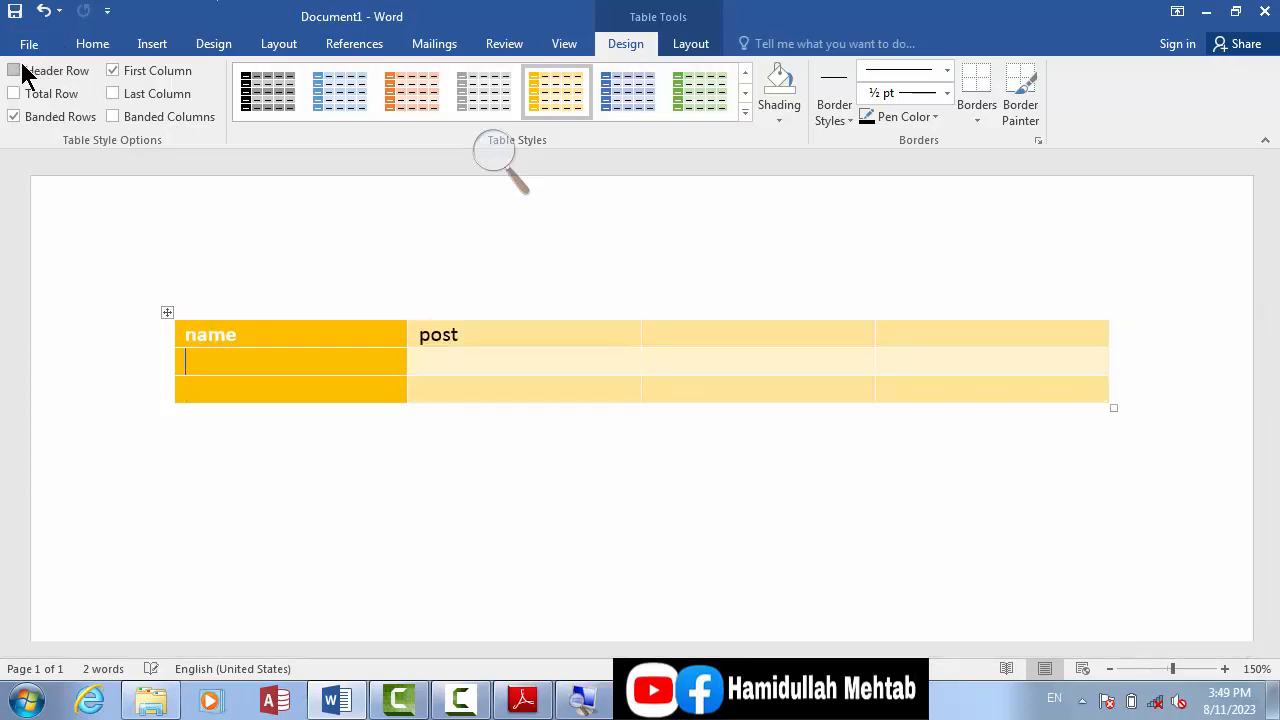
{"action": "left_click", "coordinate": [18, 70]}
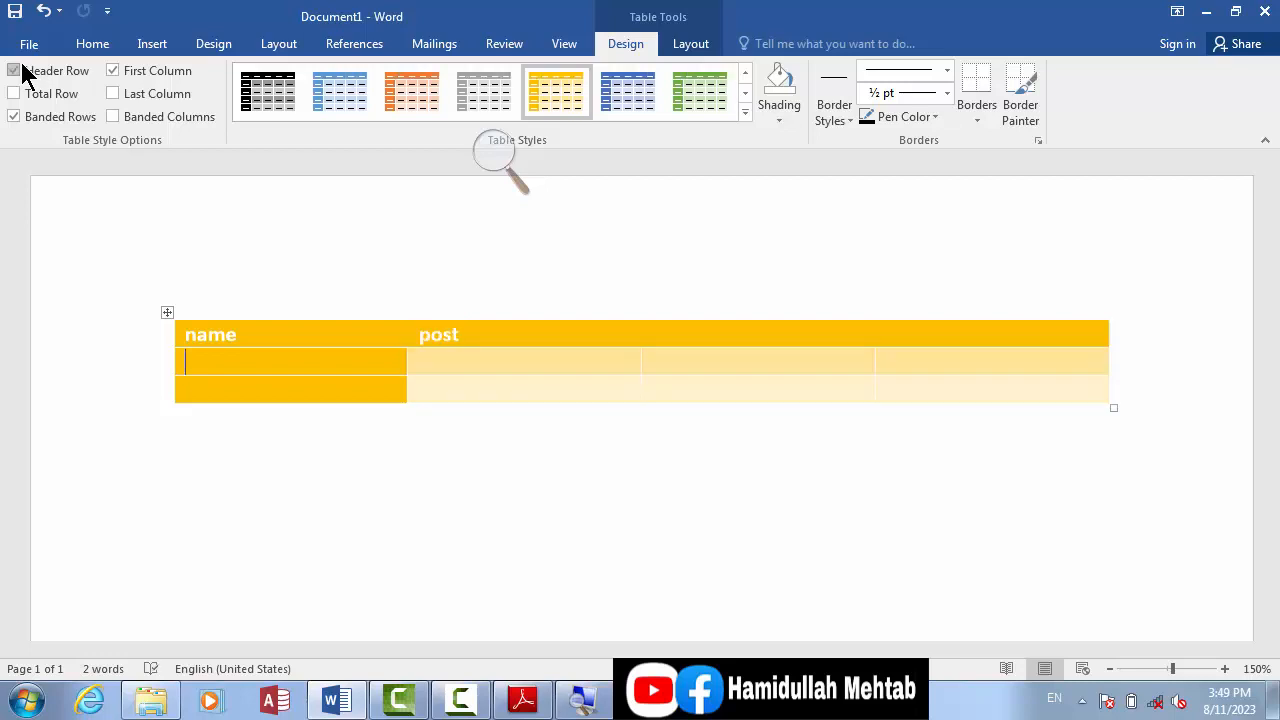
{"action": "left_click", "coordinate": [22, 68]}
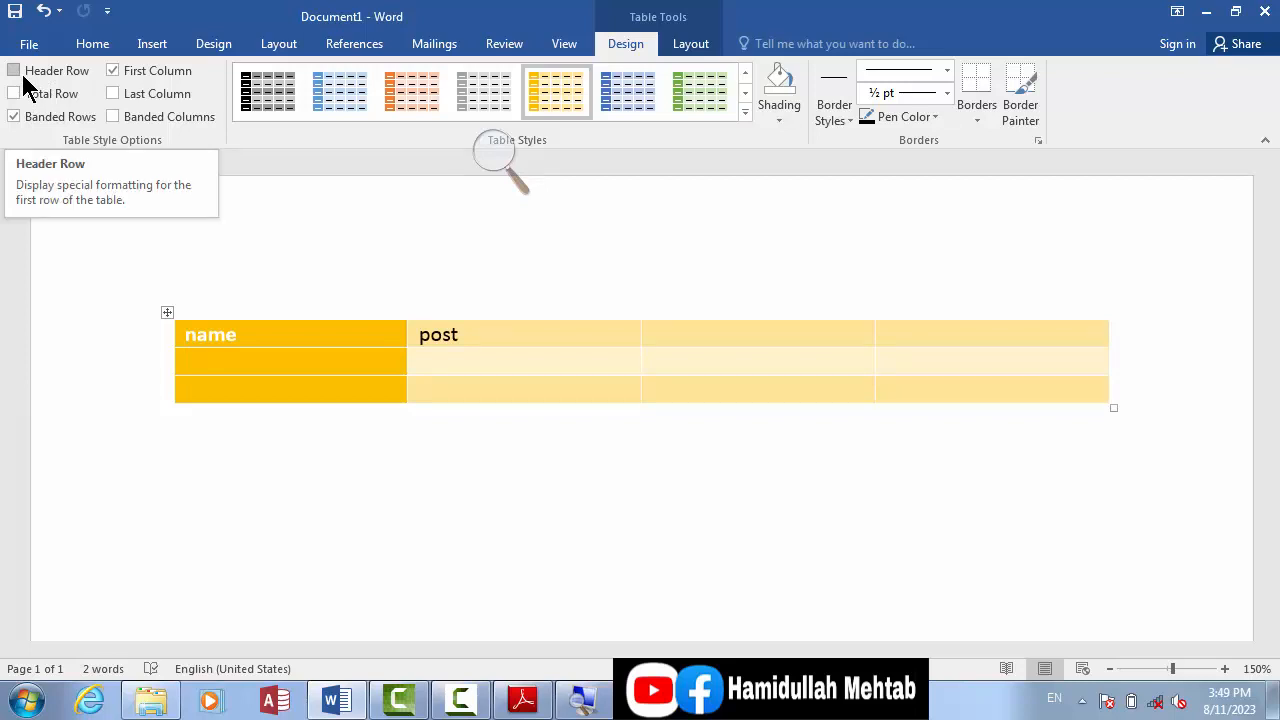
Step: Try the Total Row option on the gold style and on several plain table styles, switching it on and off
{"action": "left_click", "coordinate": [38, 96]}
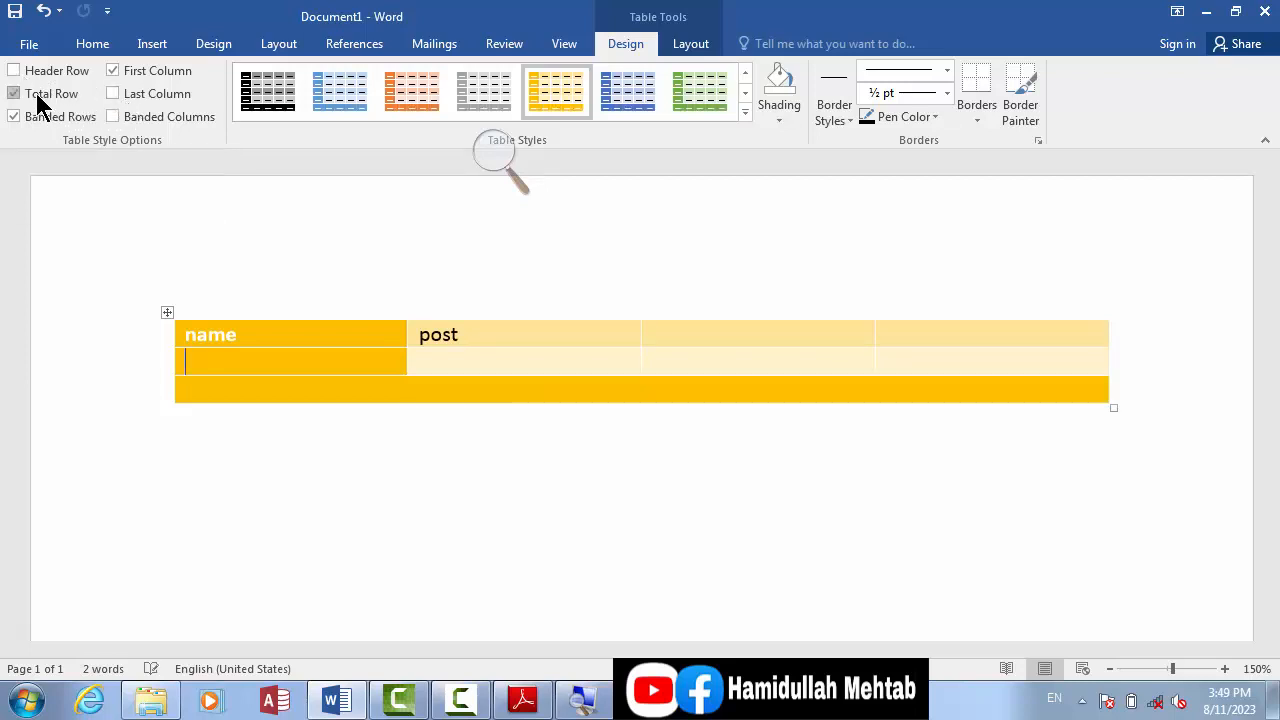
{"action": "left_click", "coordinate": [37, 96]}
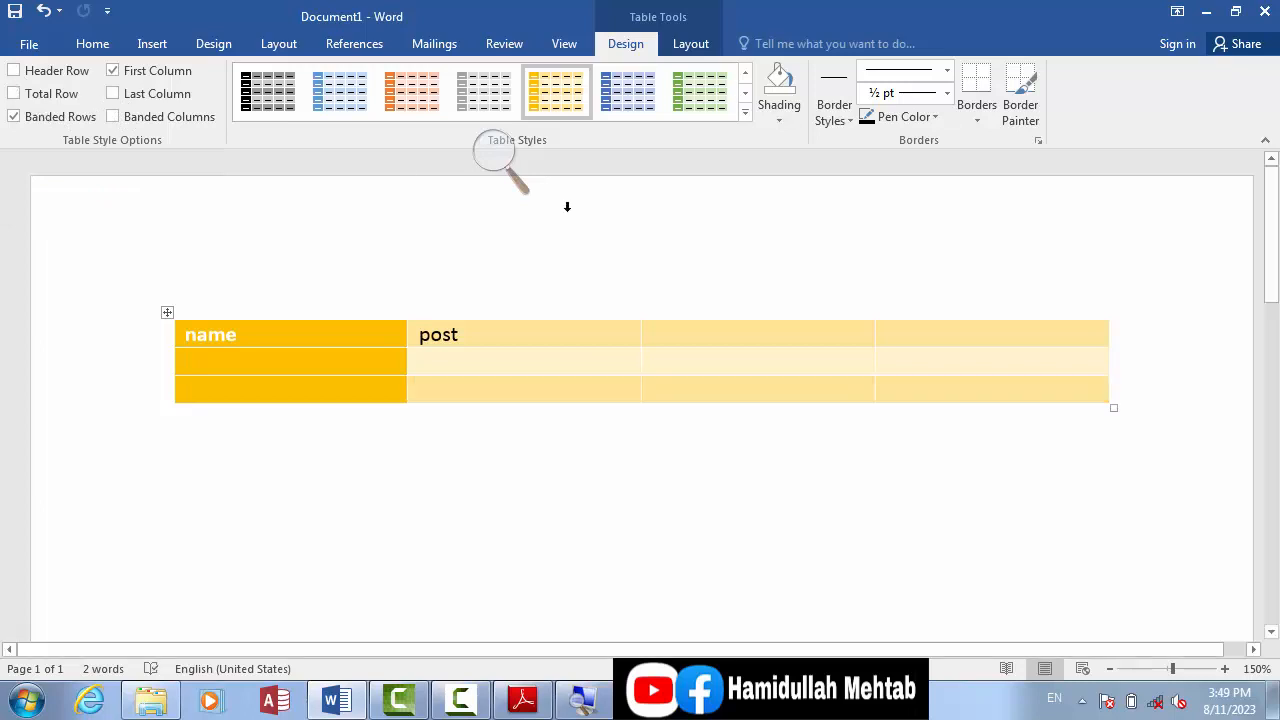
{"action": "left_click", "coordinate": [744, 71]}
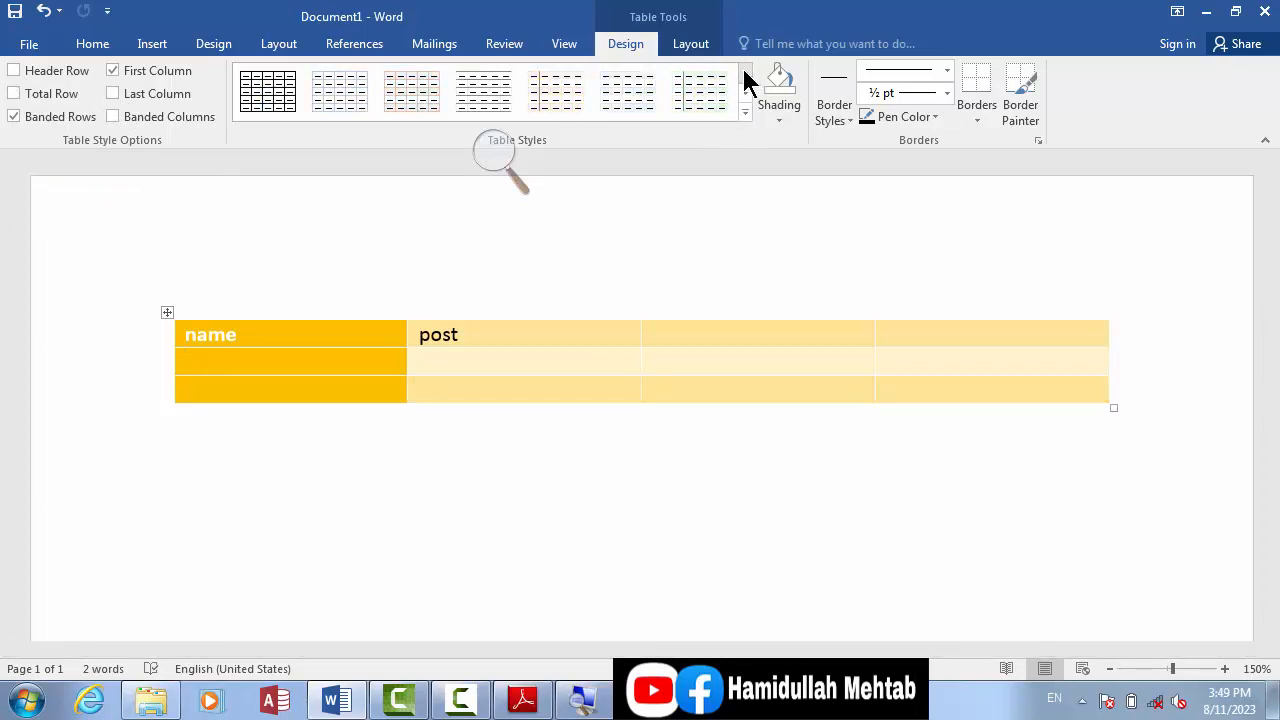
{"action": "left_click", "coordinate": [612, 98]}
{"action": "left_click", "coordinate": [697, 101]}
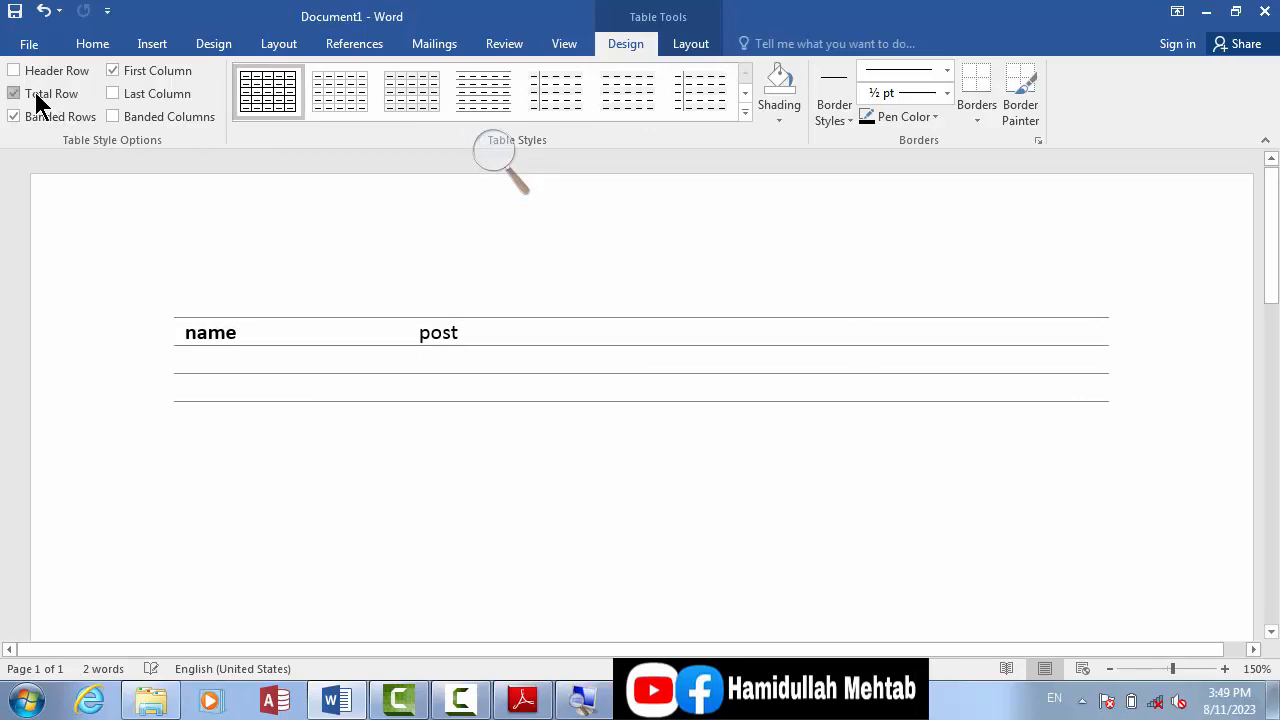
{"action": "left_click", "coordinate": [560, 103]}
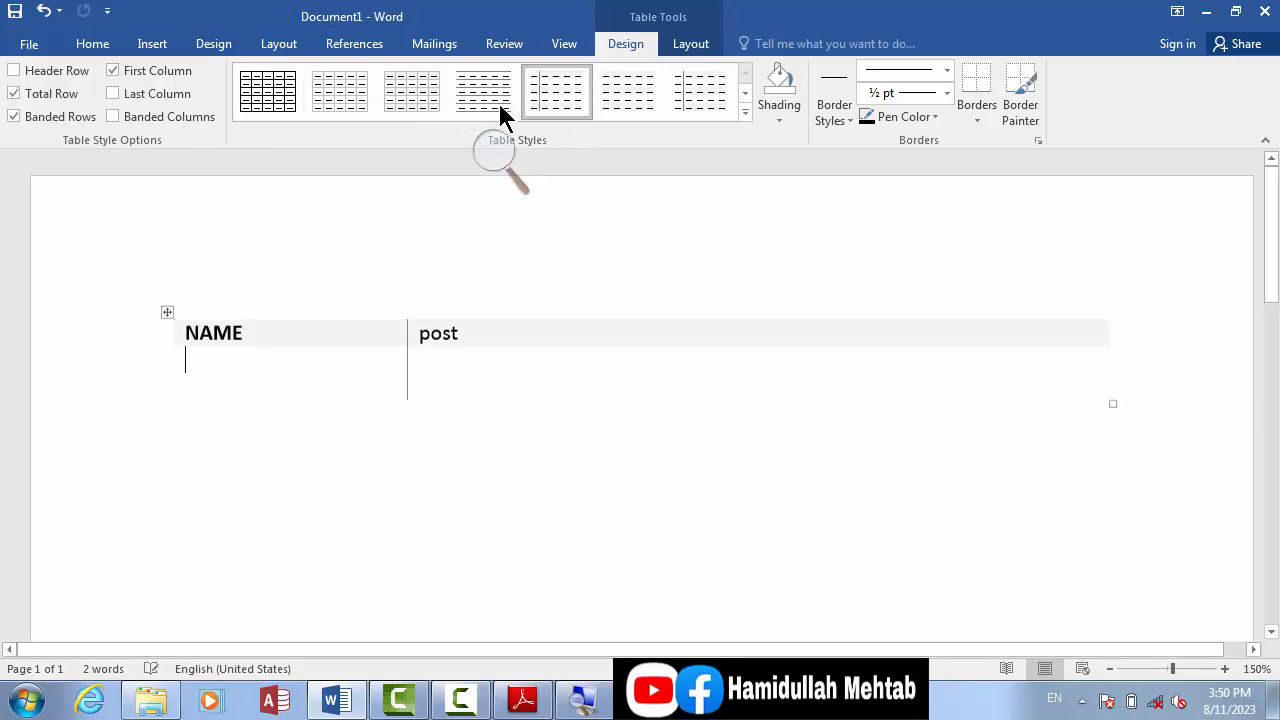
{"action": "left_click", "coordinate": [500, 110]}
{"action": "left_click", "coordinate": [47, 100]}
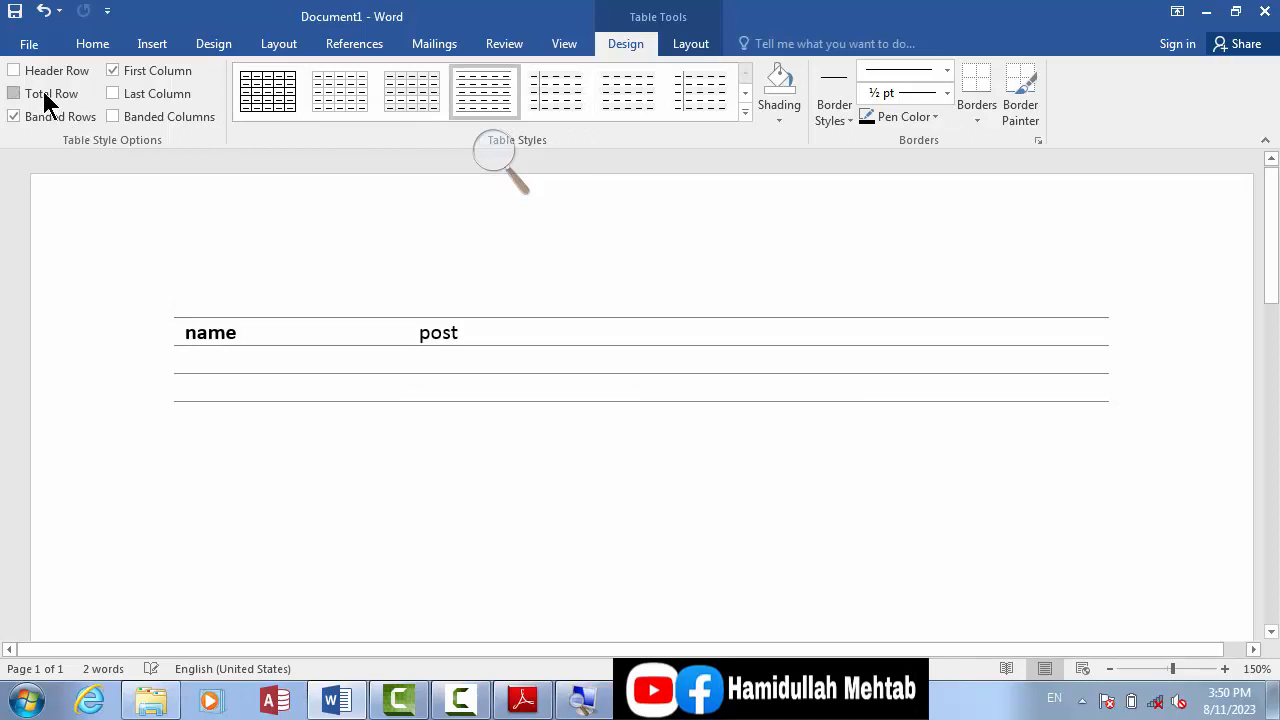
{"action": "left_click", "coordinate": [47, 100]}
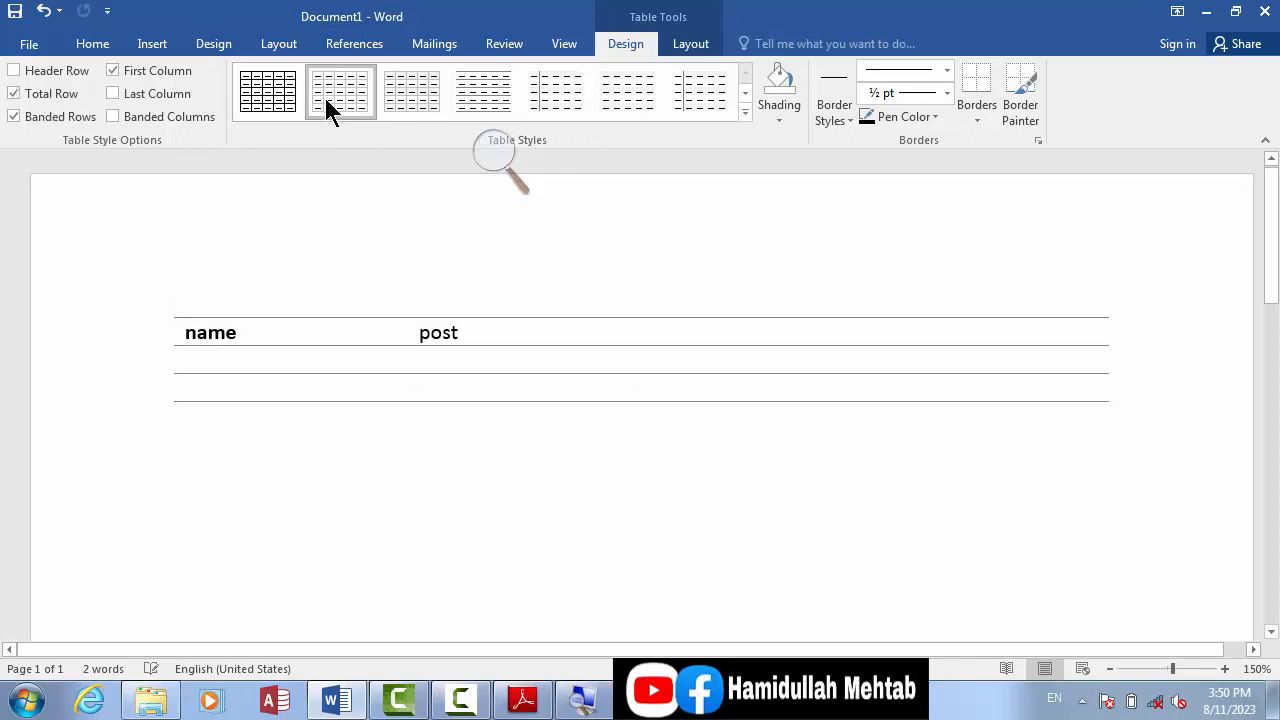
{"action": "left_click", "coordinate": [45, 98]}
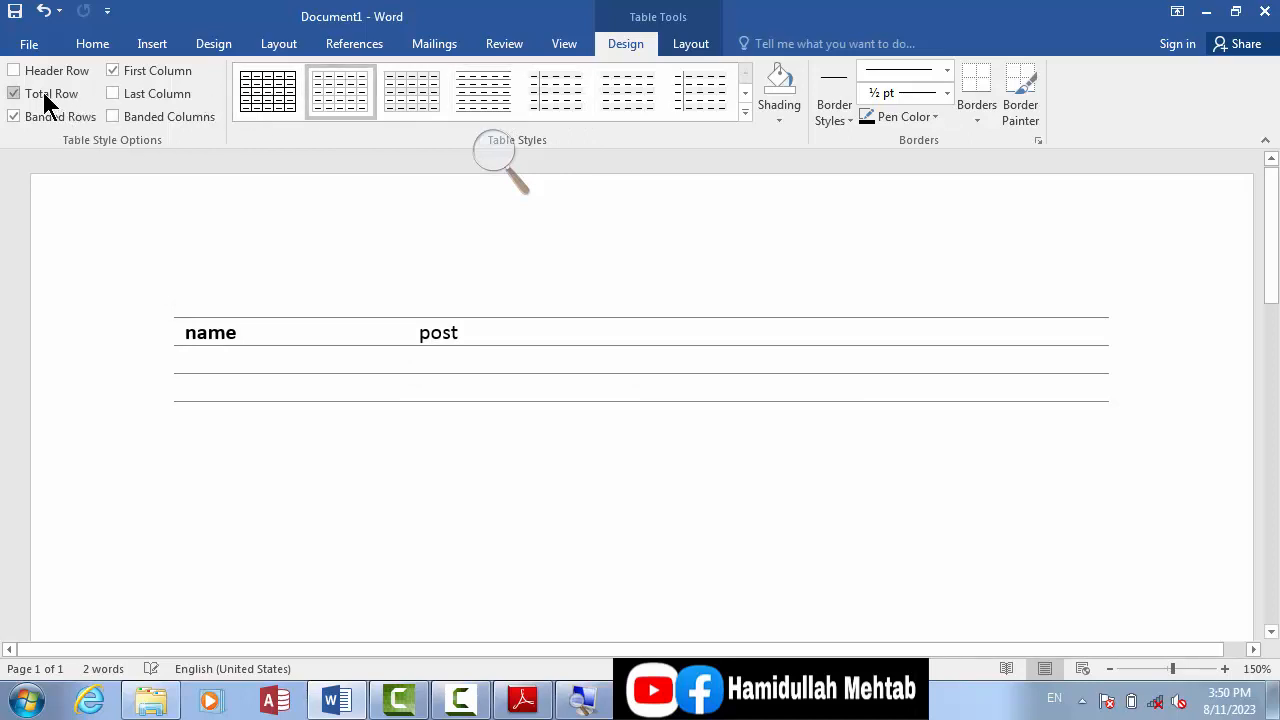
Step: Apply the light green grid style to the table and switch on its Total Row formatting
{"action": "left_click", "coordinate": [746, 94]}
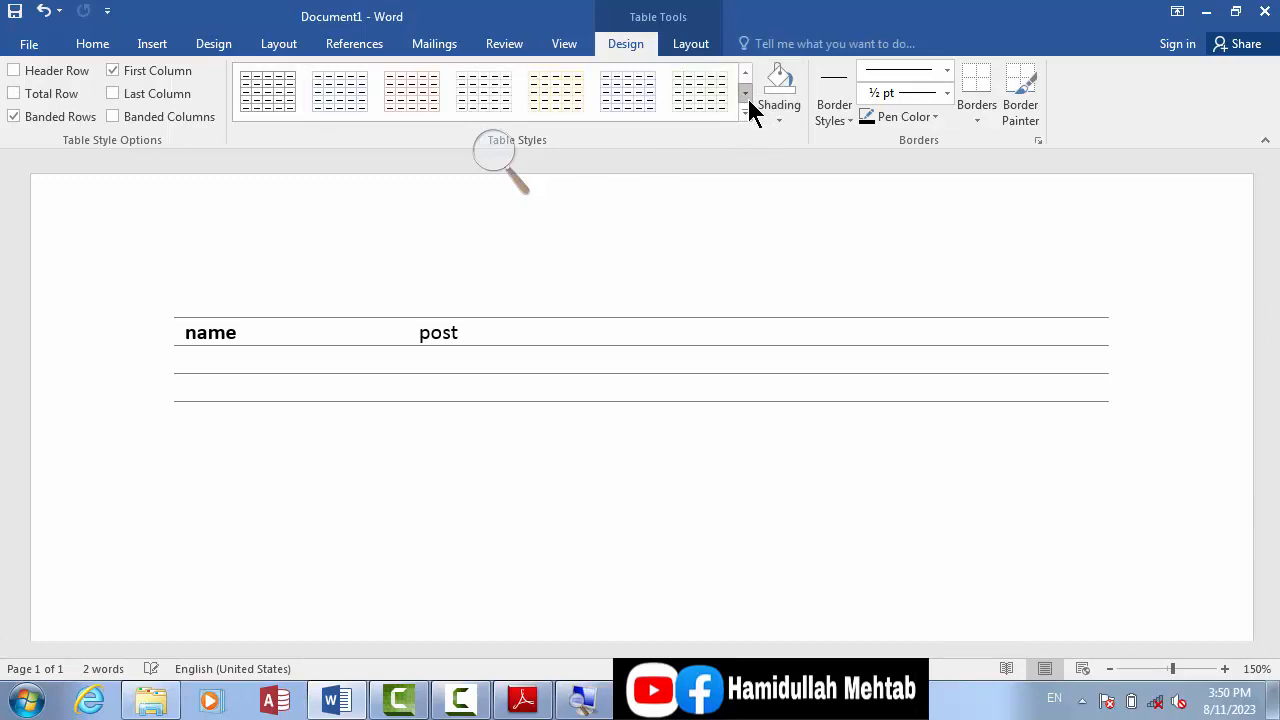
{"action": "left_click", "coordinate": [684, 100]}
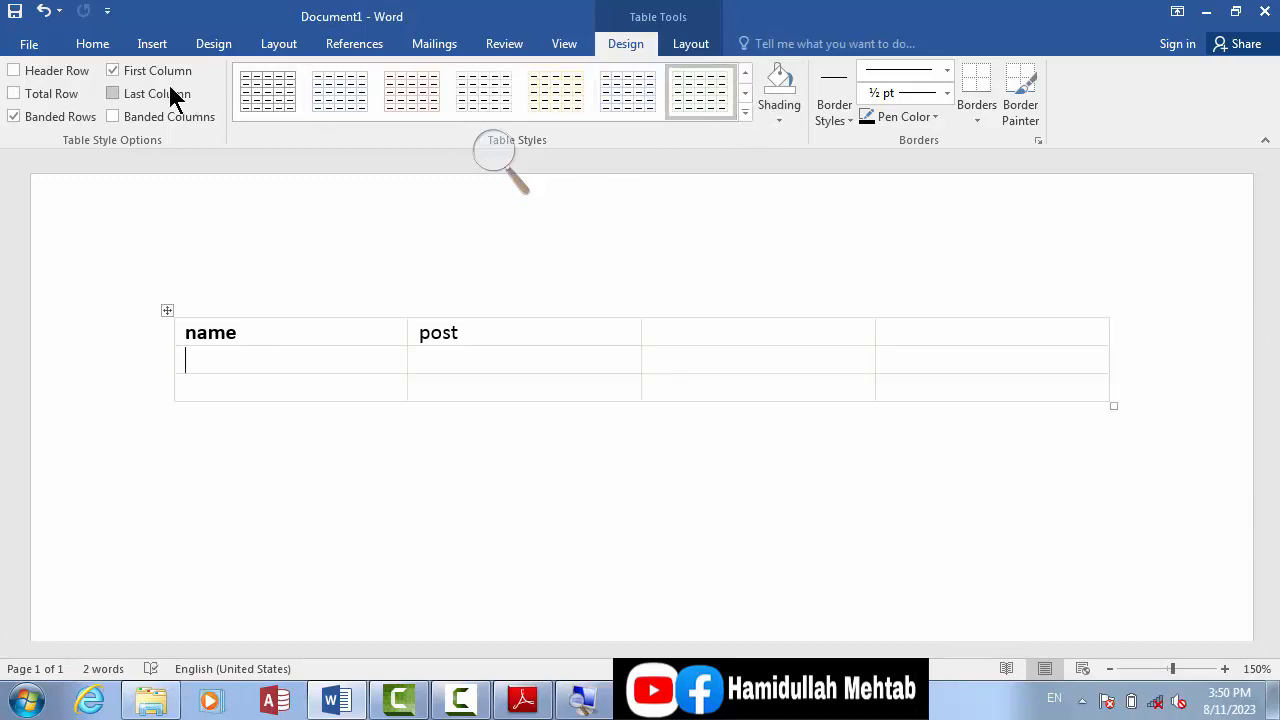
{"action": "left_click", "coordinate": [56, 95]}
{"action": "left_click", "coordinate": [58, 103]}
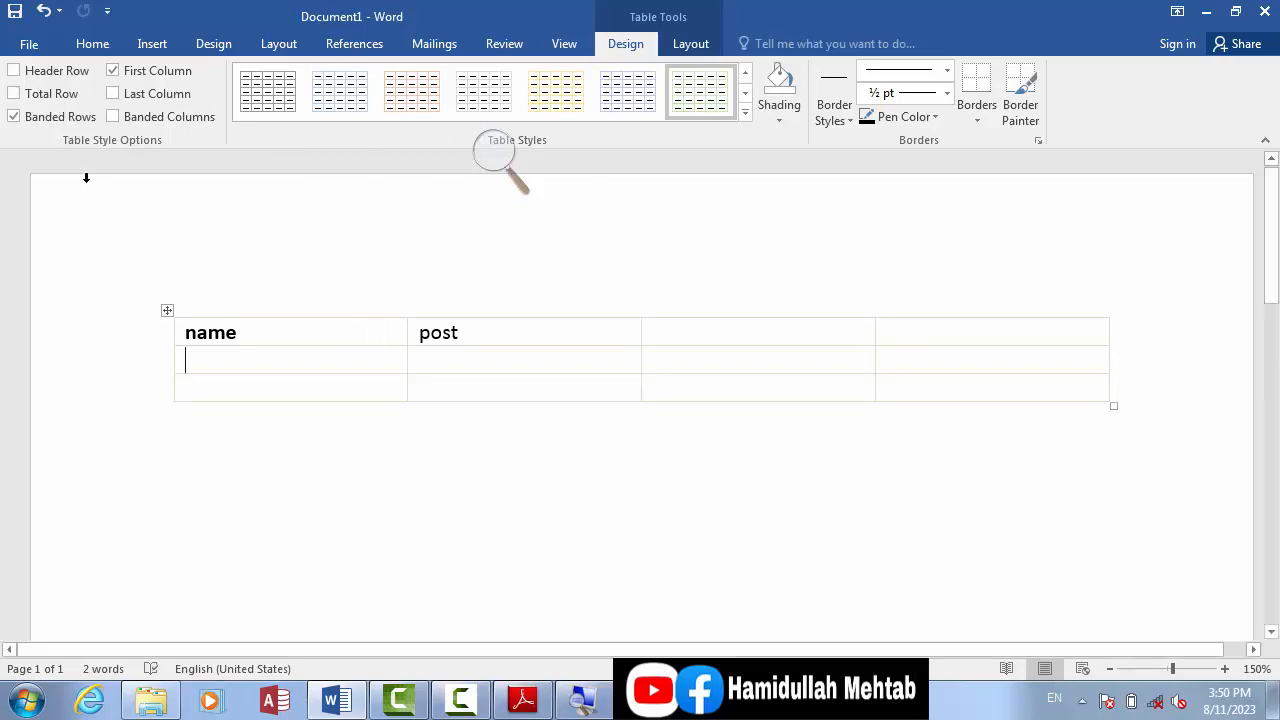
{"action": "left_click", "coordinate": [30, 95]}
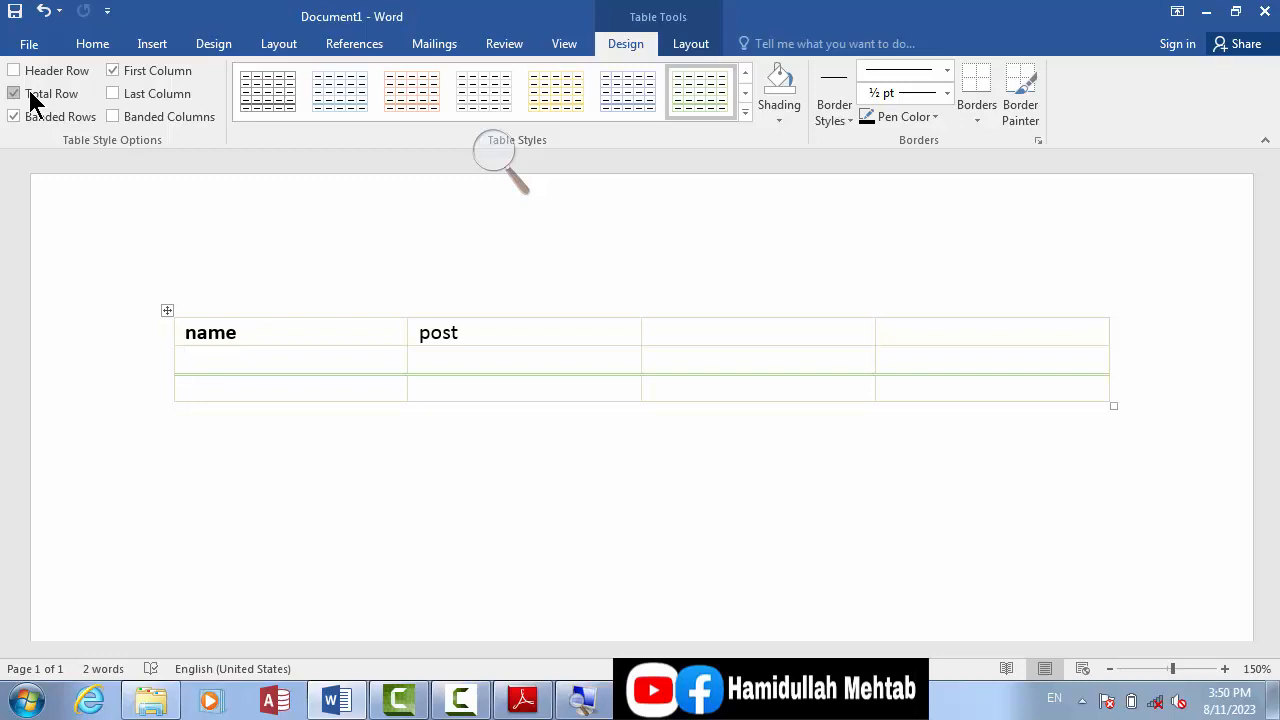
{"action": "left_click", "coordinate": [30, 94]}
{"action": "left_click", "coordinate": [30, 94]}
{"action": "left_click", "coordinate": [30, 94]}
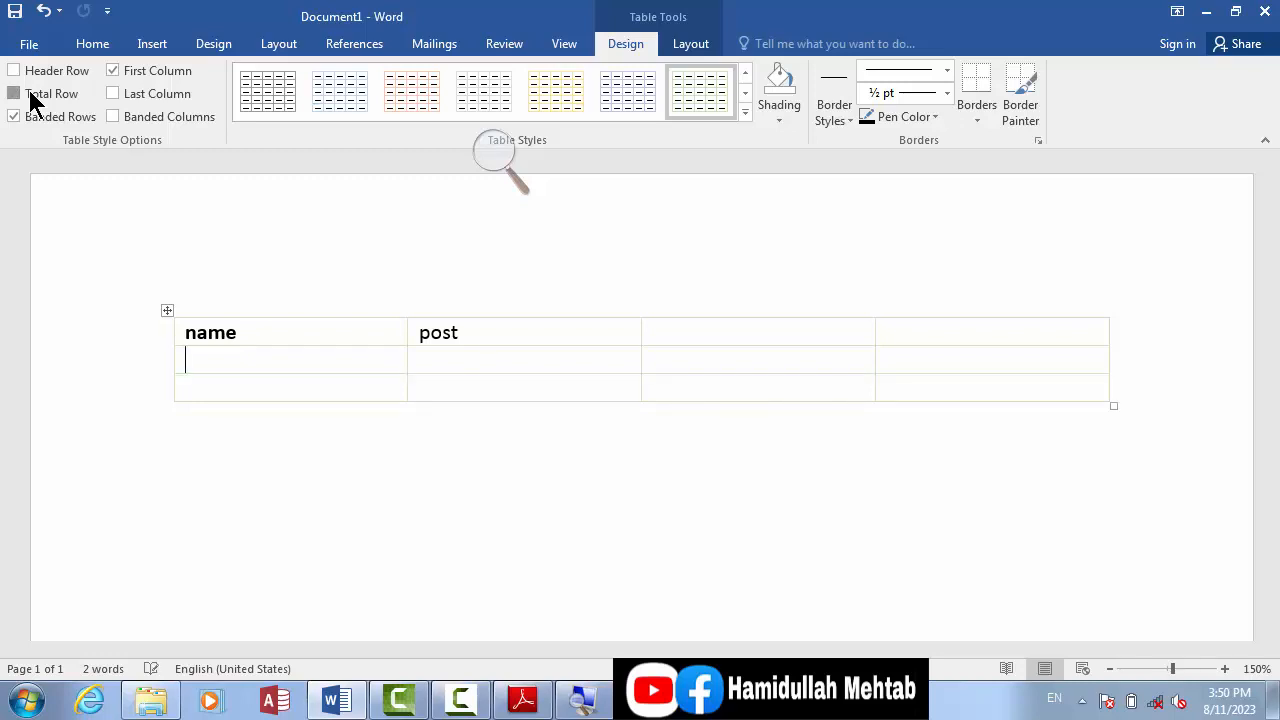
{"action": "left_click", "coordinate": [30, 94]}
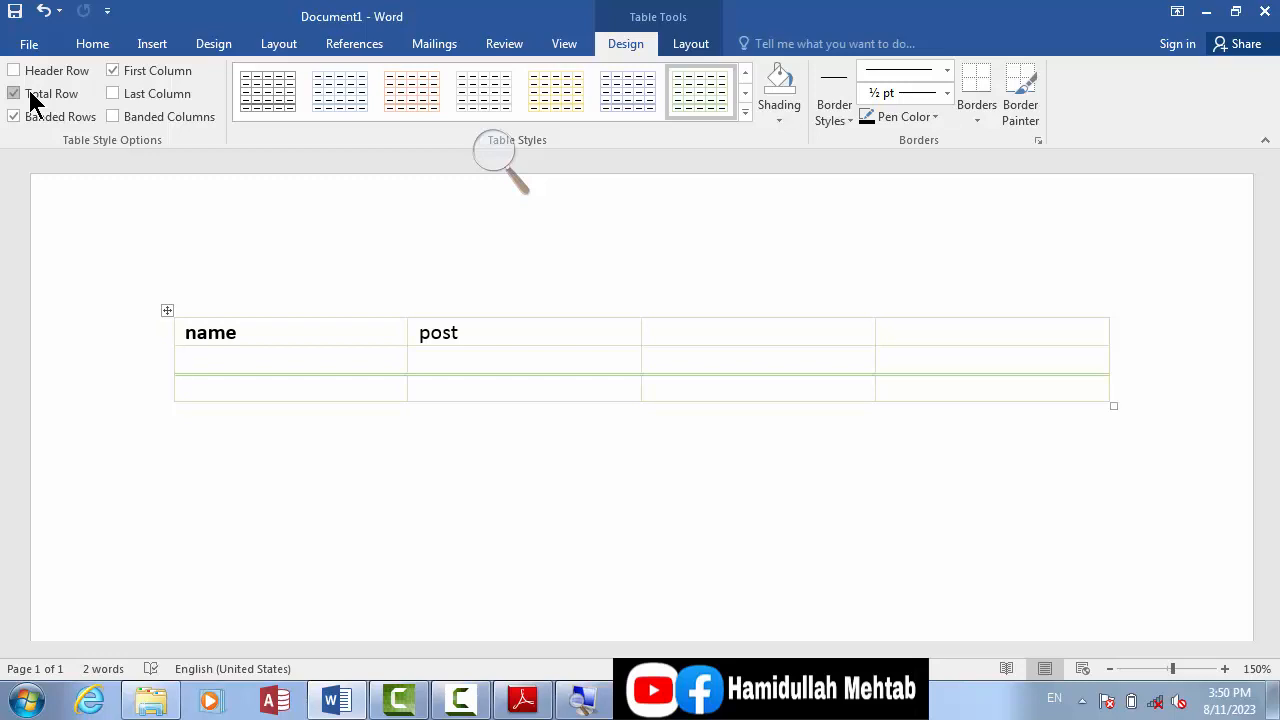
Step: Switch off the Total Row formatting and add empty rows until the table has nine rows
{"action": "left_click", "coordinate": [30, 94]}
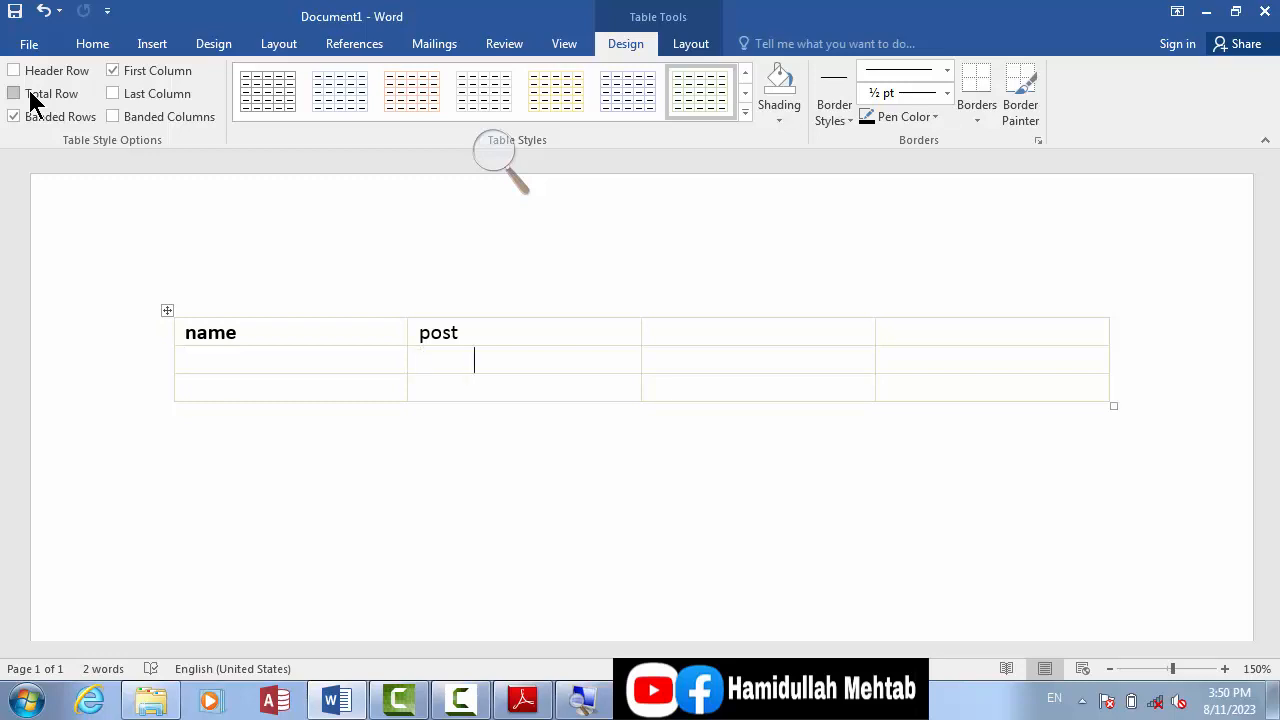
{"action": "key", "text": "Tab"}
{"action": "key", "text": "Tab"}
{"action": "key", "text": "Tab"}
{"action": "key", "text": "Tab"}
{"action": "key", "text": "Tab"}
{"action": "key", "text": "Tab"}
{"action": "key", "text": "Tab"}
{"action": "key", "text": "Tab"}
{"action": "key", "text": "Tab"}
{"action": "key", "text": "Tab"}
{"action": "key", "text": "Tab"}
{"action": "key", "text": "Tab"}
{"action": "key", "text": "Tab"}
{"action": "key", "text": "Tab"}
{"action": "key", "text": "Tab"}
{"action": "key", "text": "Tab"}
{"action": "key", "text": "Tab"}
{"action": "key", "text": "Tab"}
{"action": "key", "text": "Tab"}
{"action": "key", "text": "Tab"}
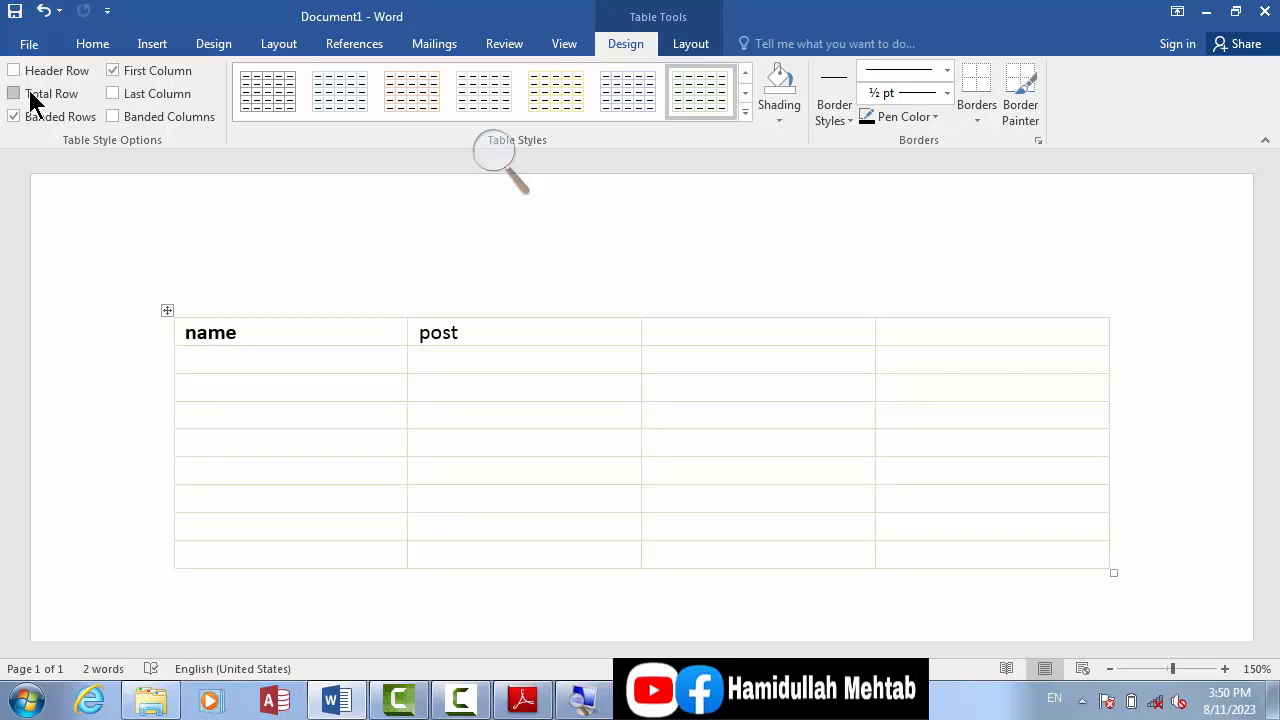
Step: Toggle the Total Row and Banded Rows formatting on the extended table, leaving Total Row off and Banded Rows on
{"action": "left_click", "coordinate": [14, 93]}
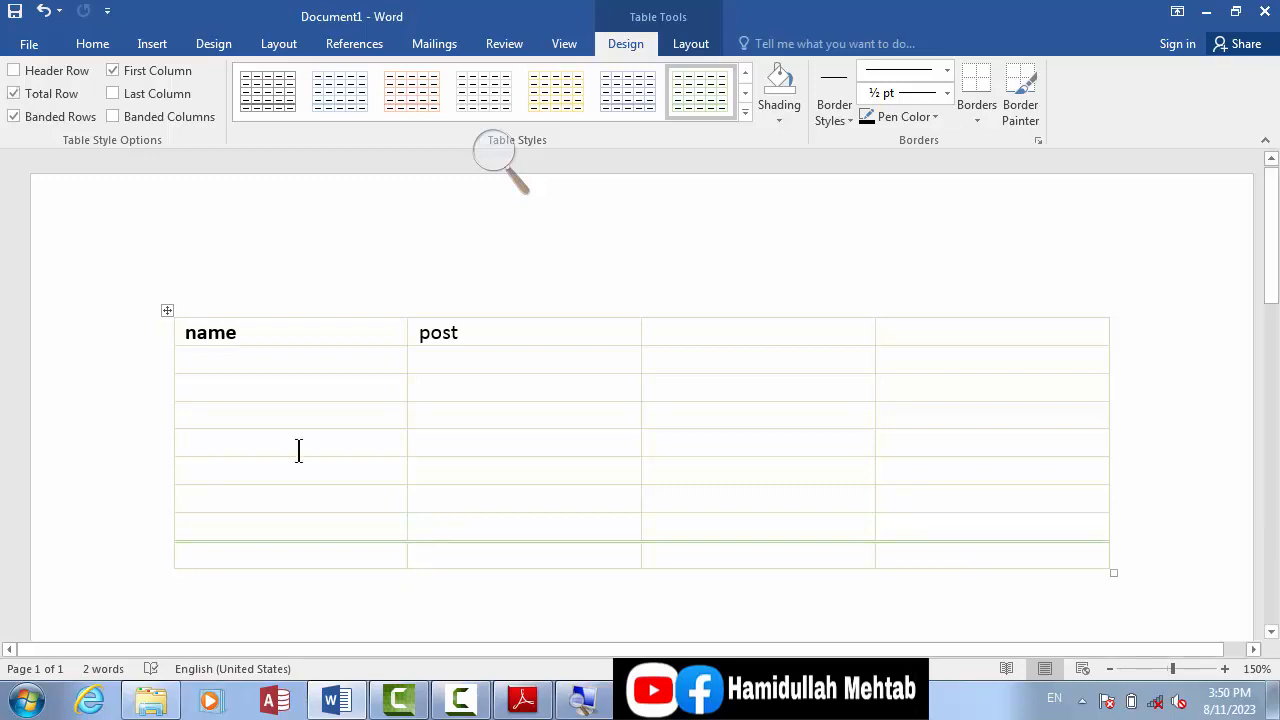
{"action": "left_click_drag", "start_coordinate": [349, 434], "coordinate": [349, 497]}
{"action": "left_click", "coordinate": [431, 556]}
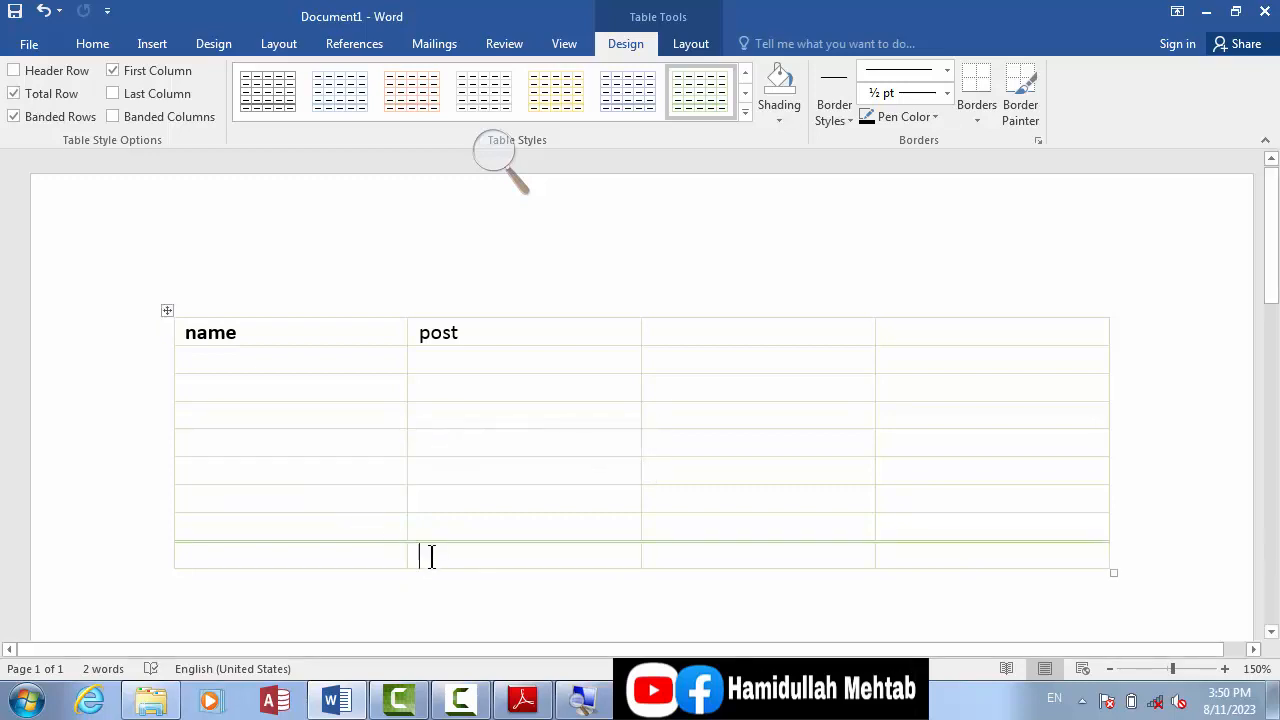
{"action": "left_click", "coordinate": [46, 104]}
{"action": "left_click", "coordinate": [46, 100]}
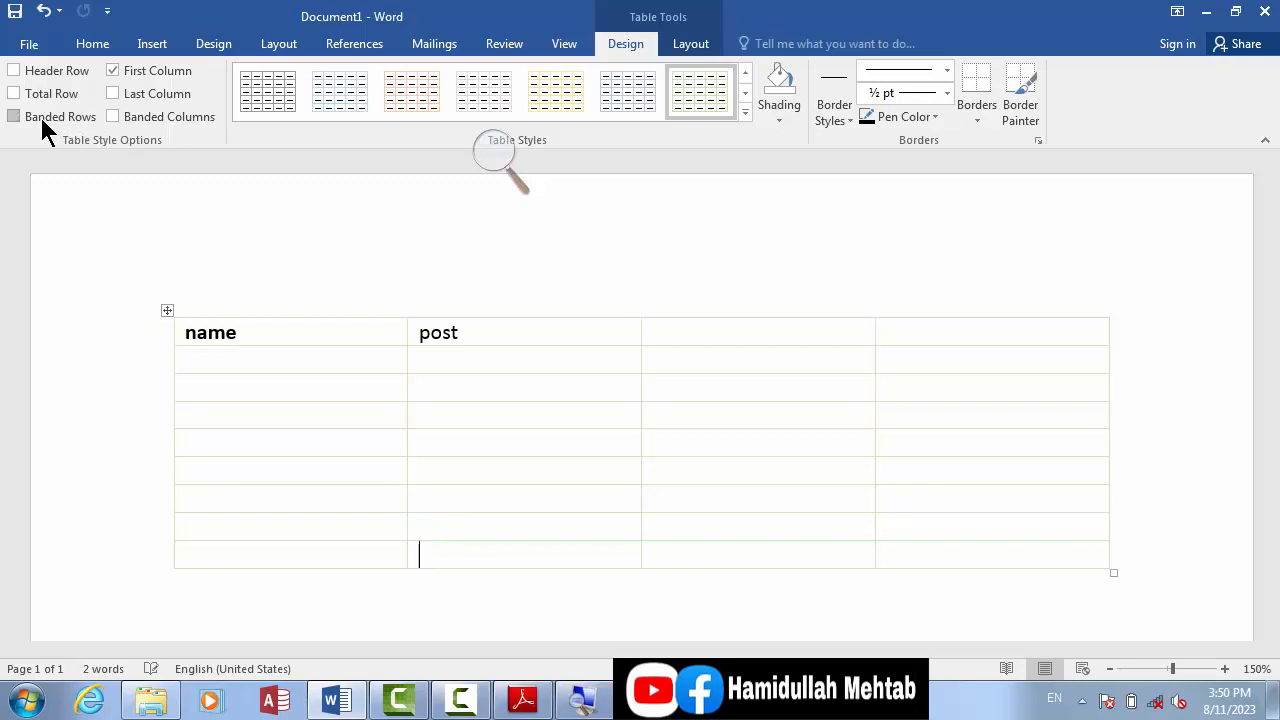
{"action": "left_click", "coordinate": [41, 120]}
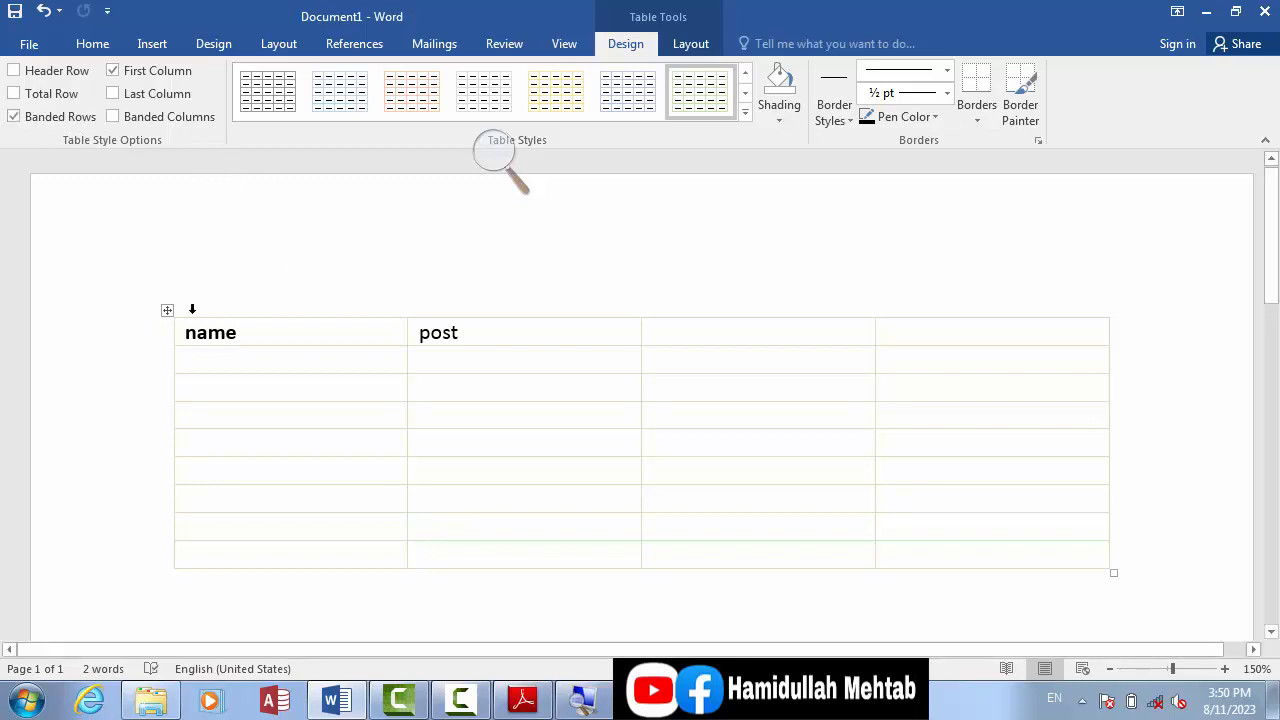
Step: Apply the plain table style with shaded alternate rows and a first-column divider line to the whole table
{"action": "left_click", "coordinate": [167, 311]}
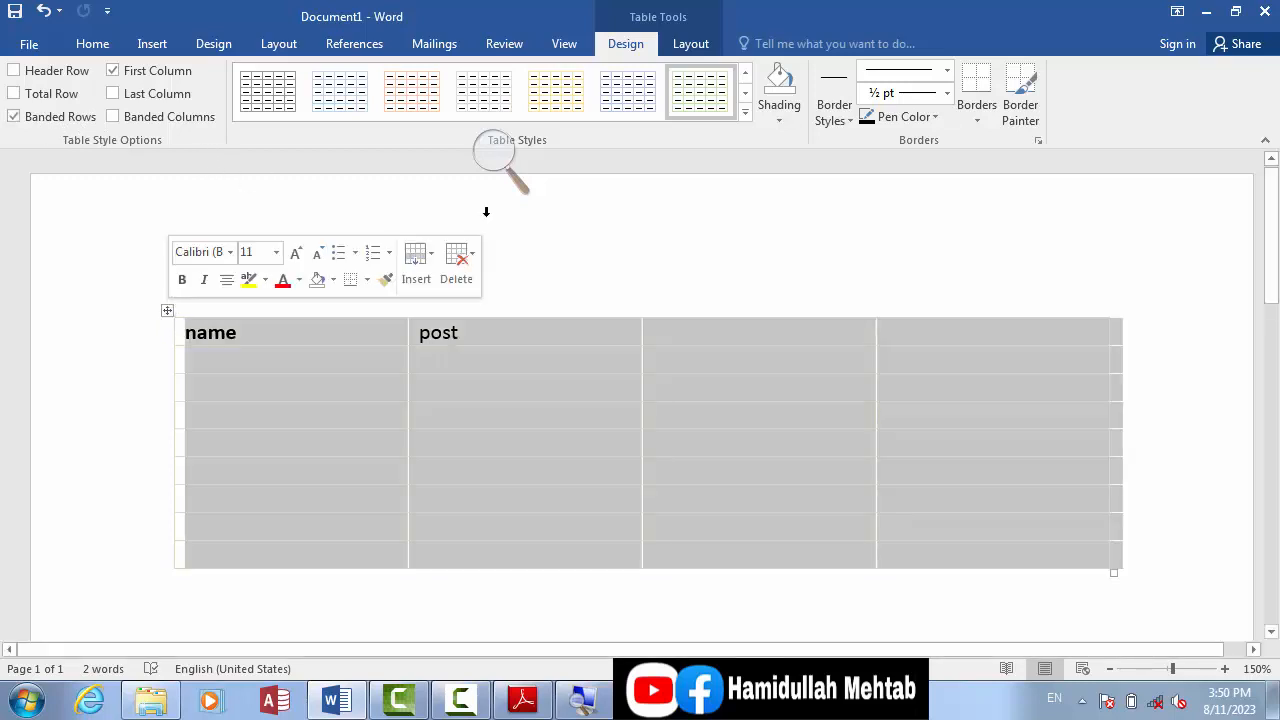
{"action": "left_click", "coordinate": [745, 73]}
{"action": "left_click", "coordinate": [556, 91]}
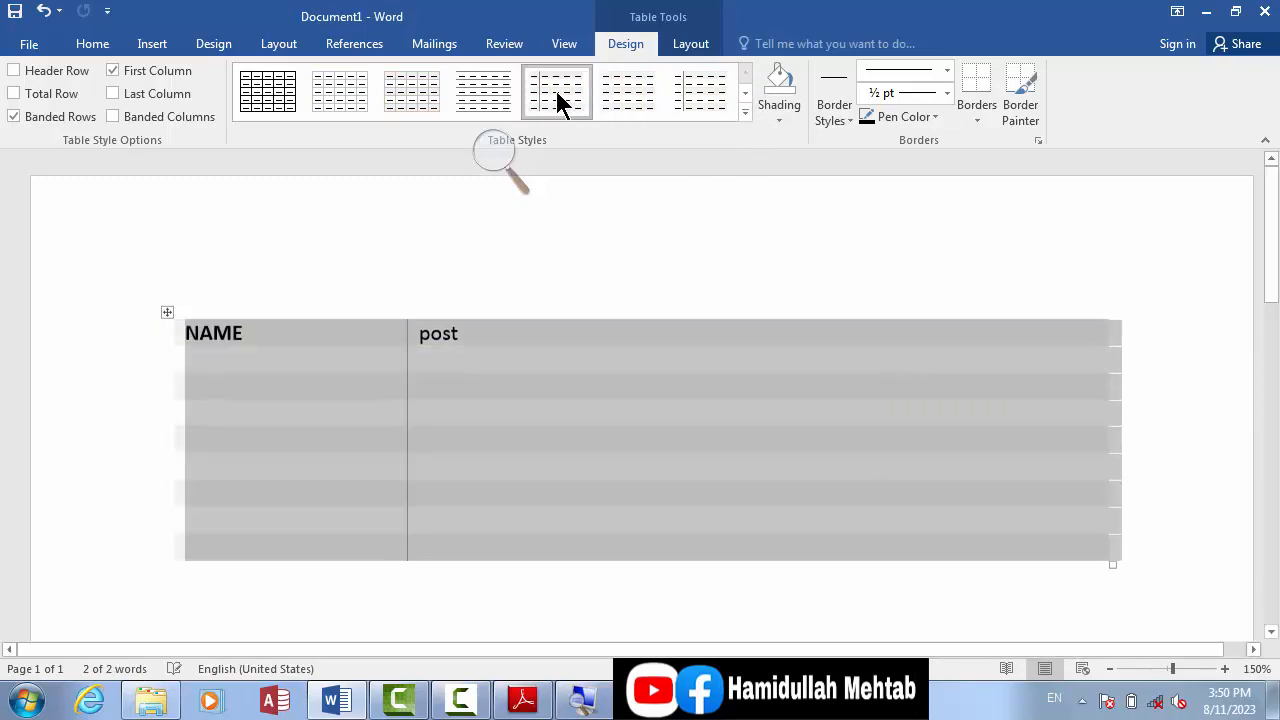
Step: Toggle the Banded Rows formatting several times to compare the row shading, leaving it switched on
{"action": "left_click", "coordinate": [42, 117]}
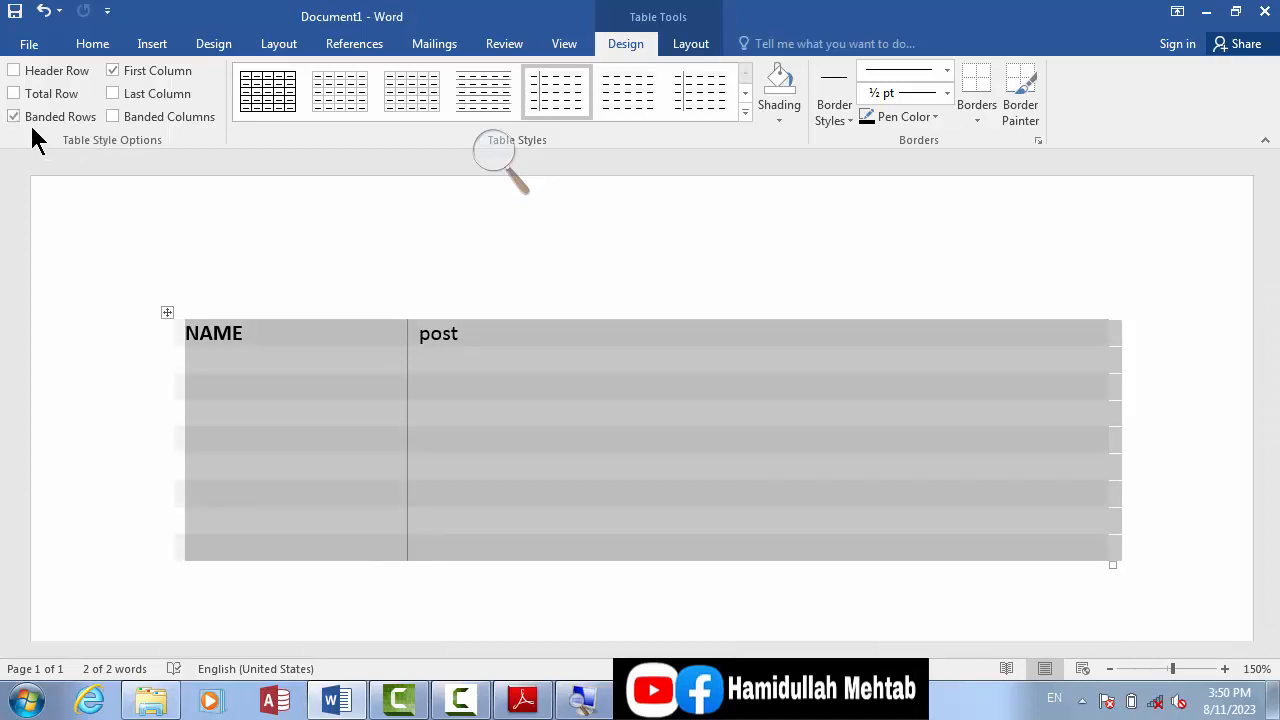
{"action": "left_click", "coordinate": [29, 120]}
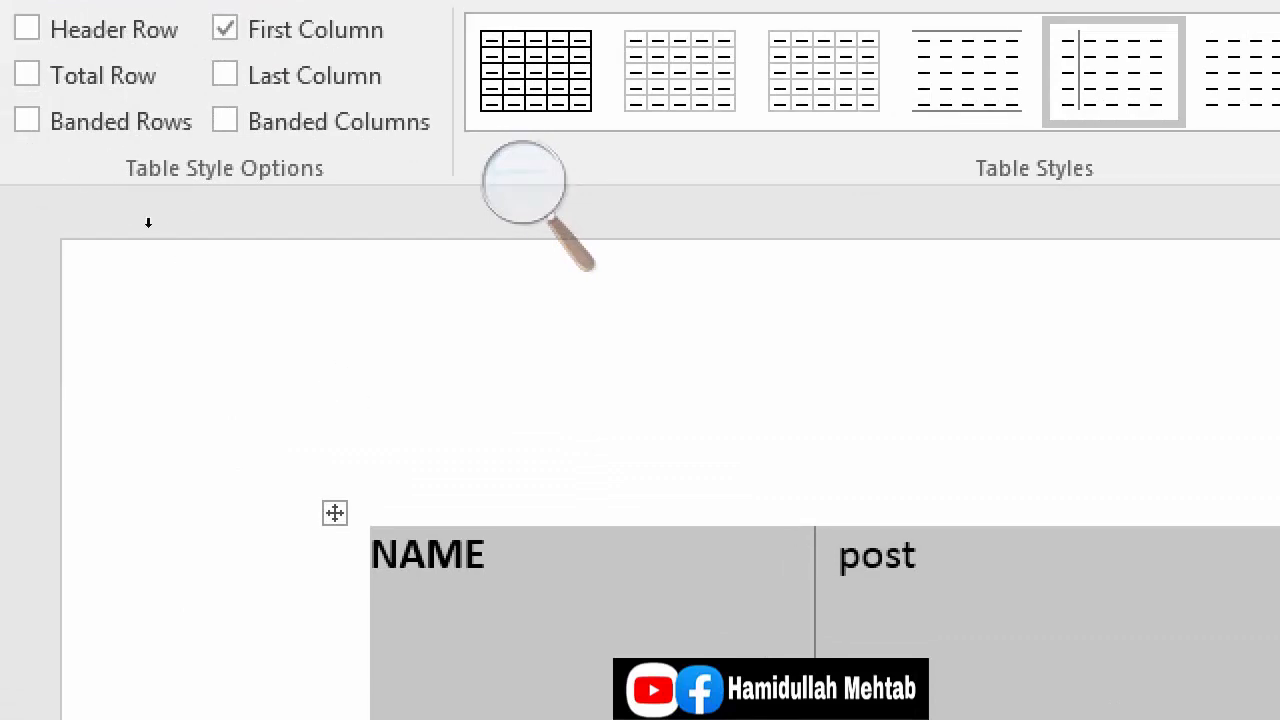
{"action": "left_click", "coordinate": [48, 120]}
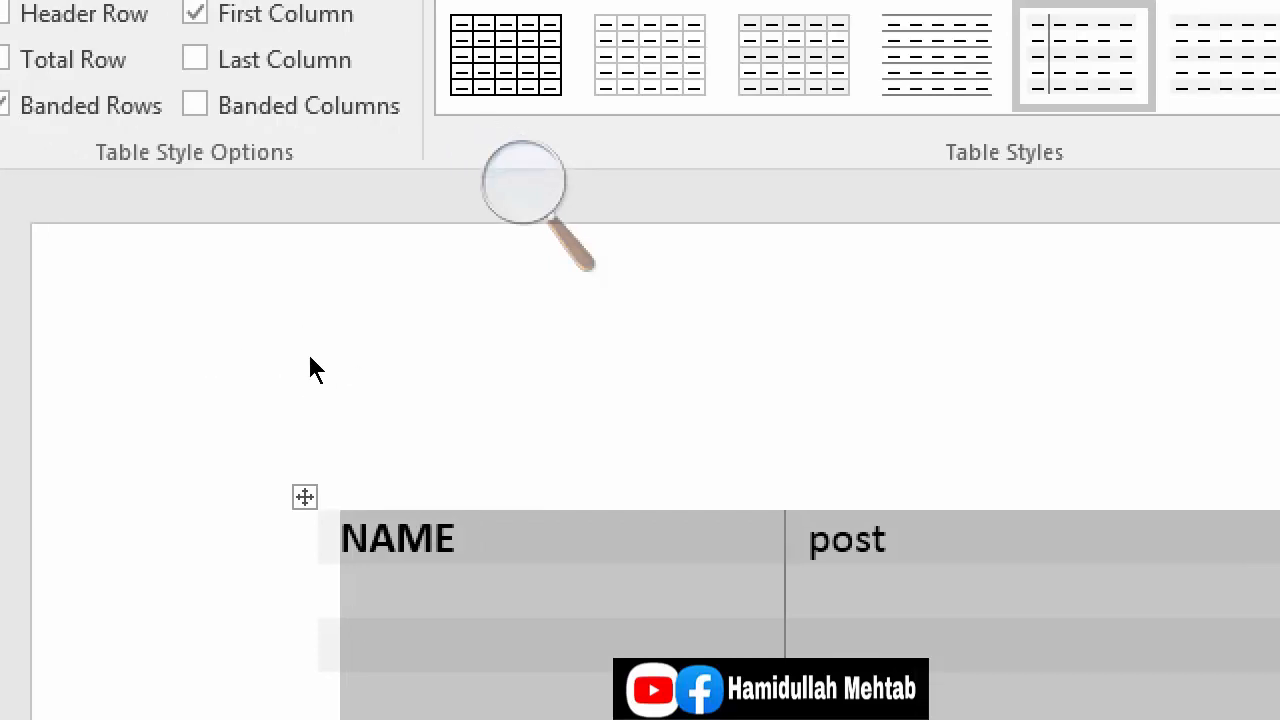
{"action": "left_click", "coordinate": [1, 110]}
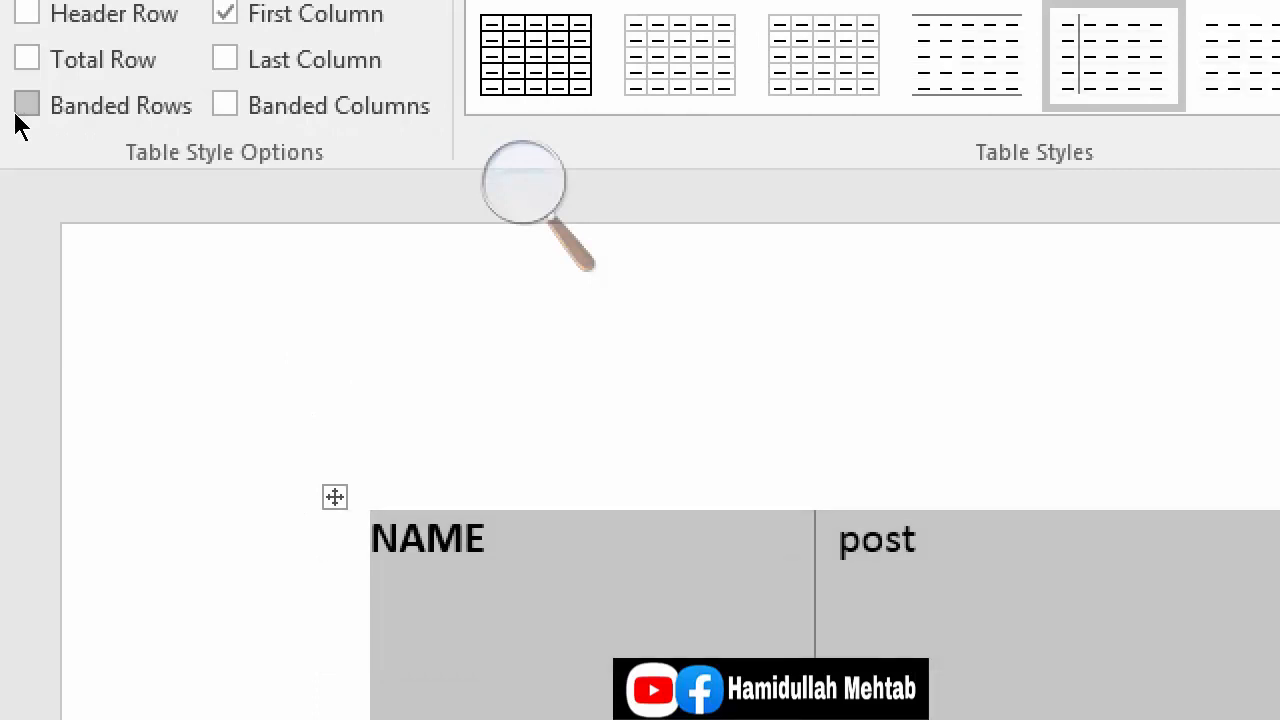
{"action": "left_click", "coordinate": [298, 348]}
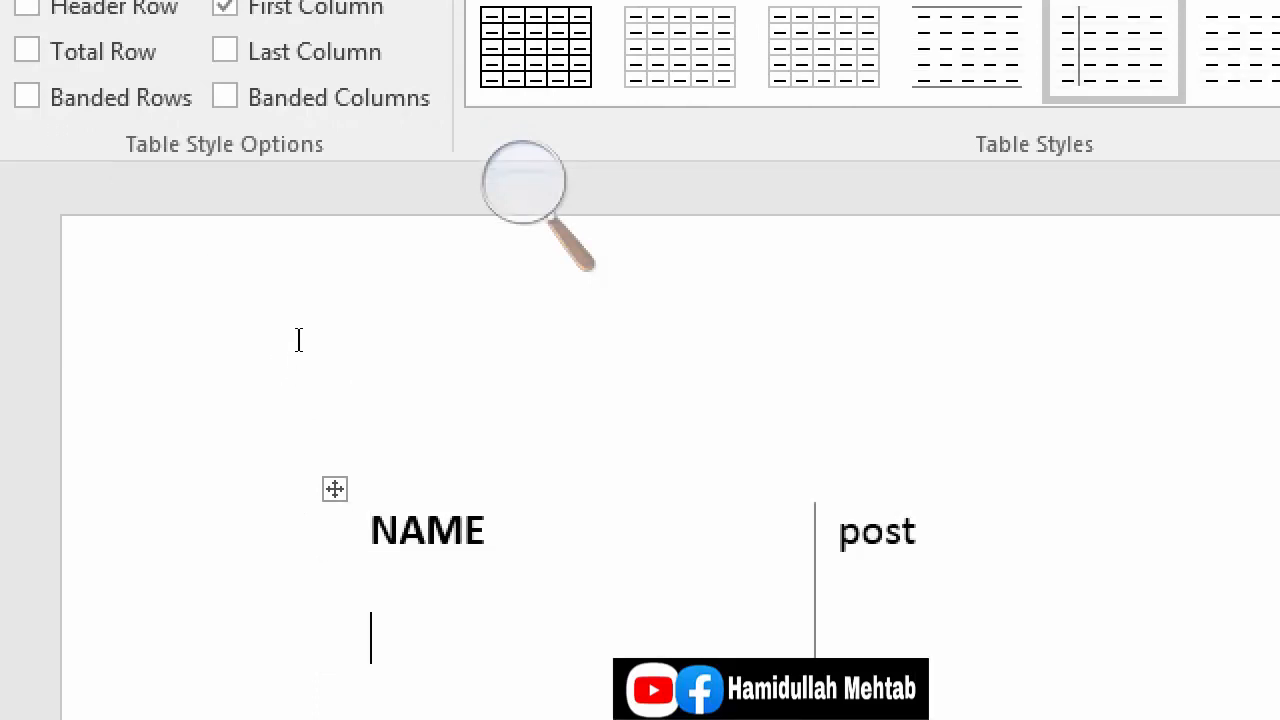
{"action": "left_click", "coordinate": [262, 373]}
{"action": "left_click", "coordinate": [264, 372]}
{"action": "left_click", "coordinate": [27, 100]}
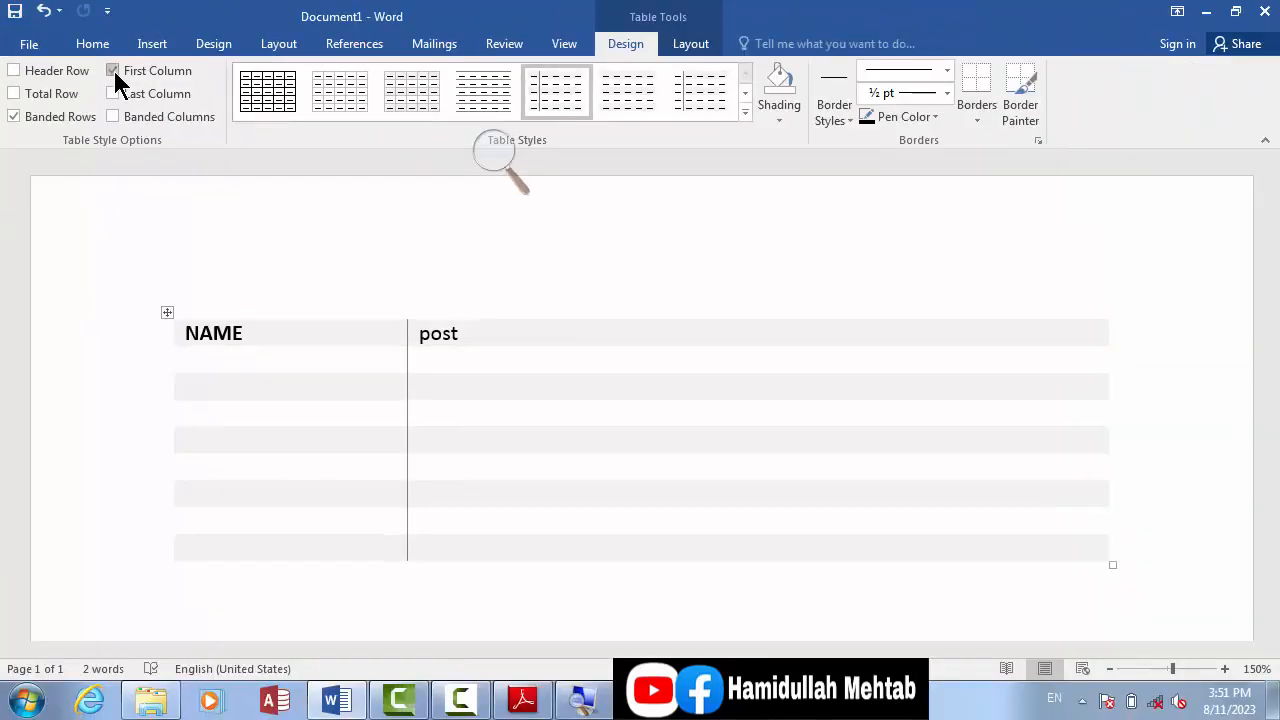
Step: Apply the plain table style with horizontal lines between rows, switching First Column off before it and back on with it
{"action": "left_click", "coordinate": [113, 71]}
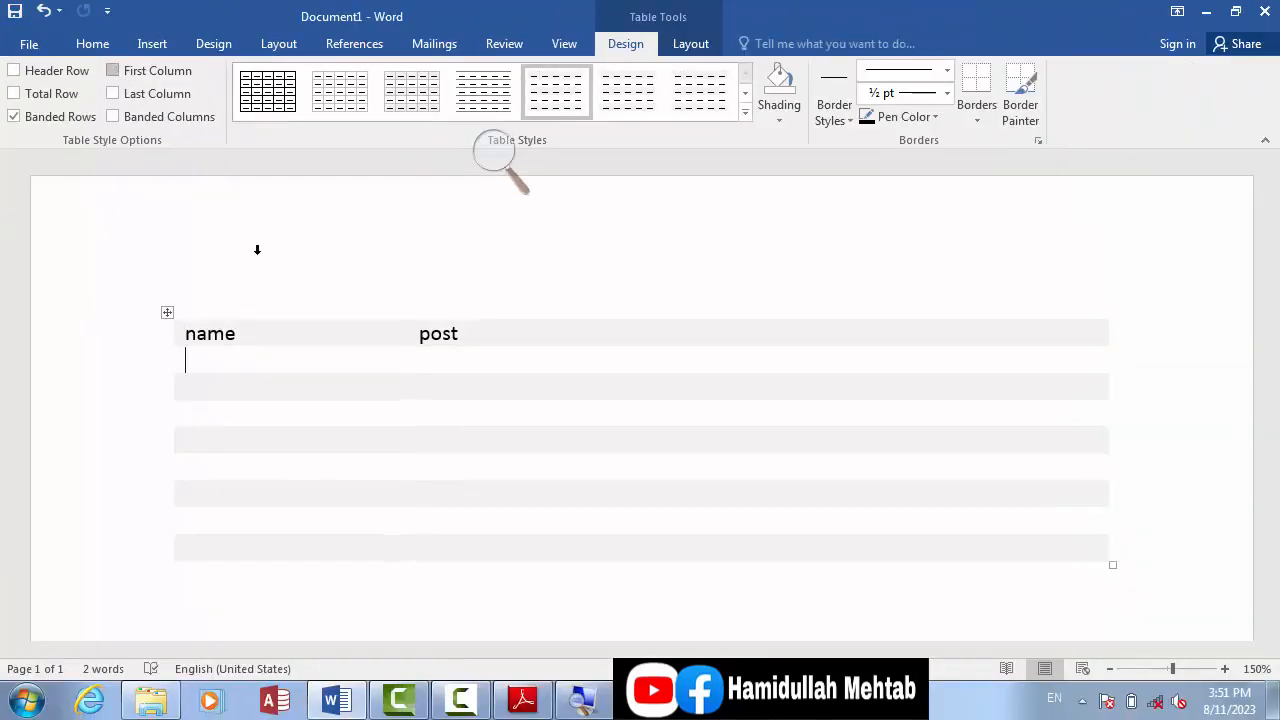
{"action": "left_click", "coordinate": [171, 313]}
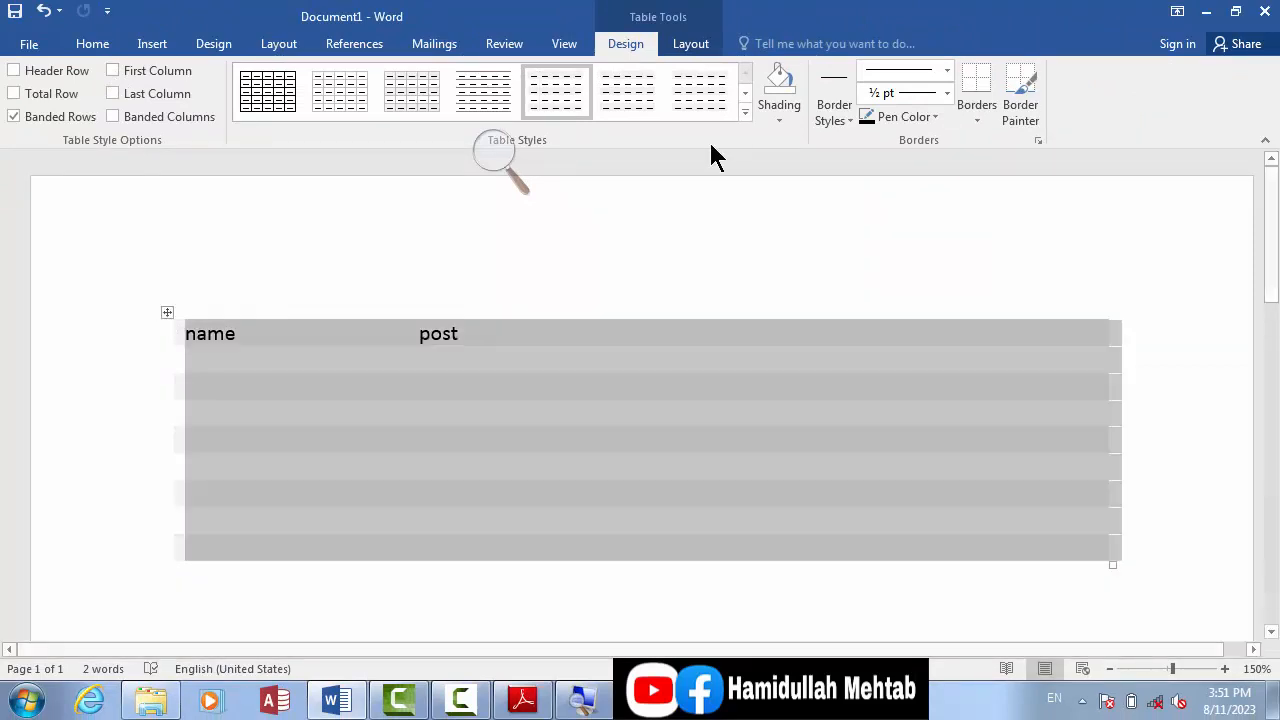
{"action": "left_click", "coordinate": [744, 89]}
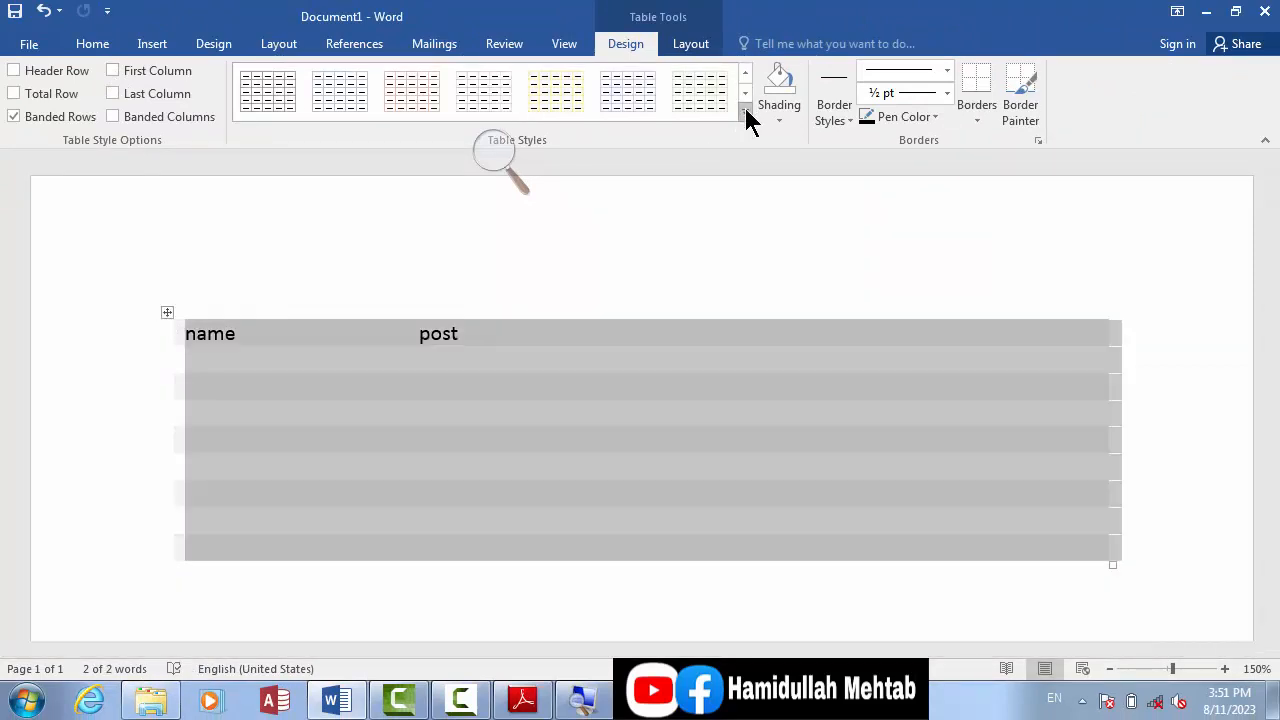
{"action": "left_click", "coordinate": [745, 106]}
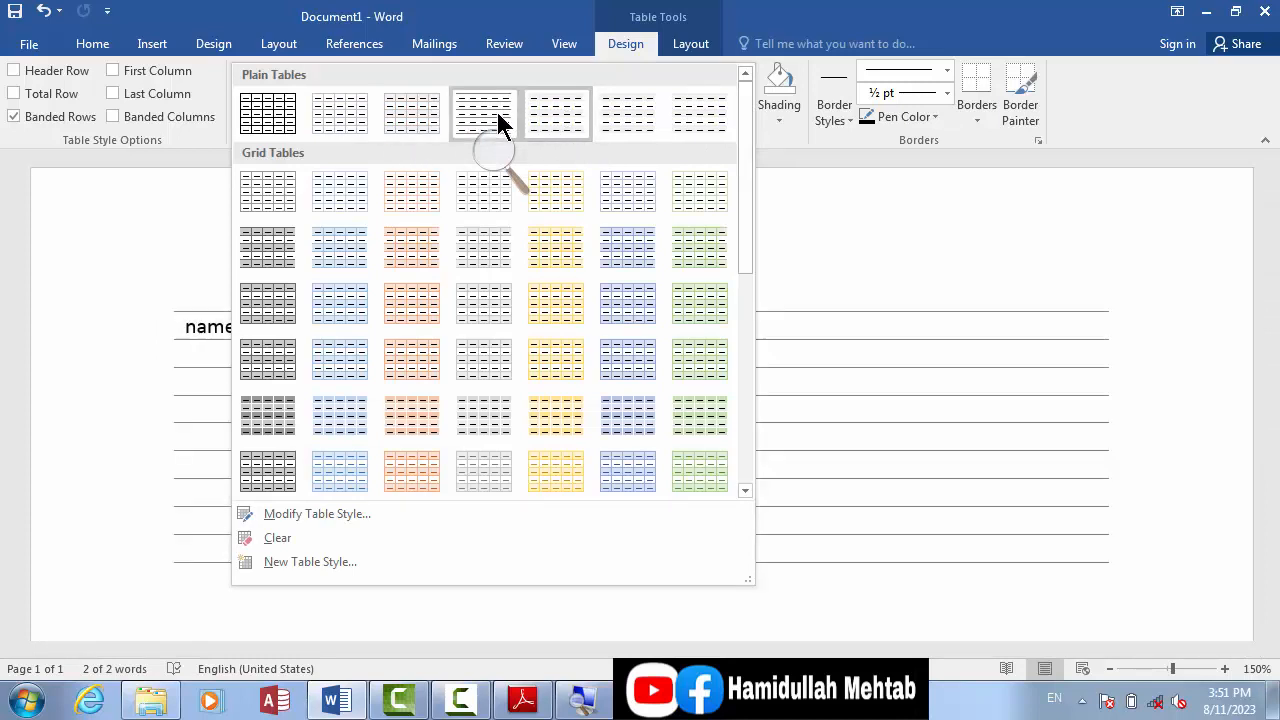
{"action": "left_click", "coordinate": [497, 110]}
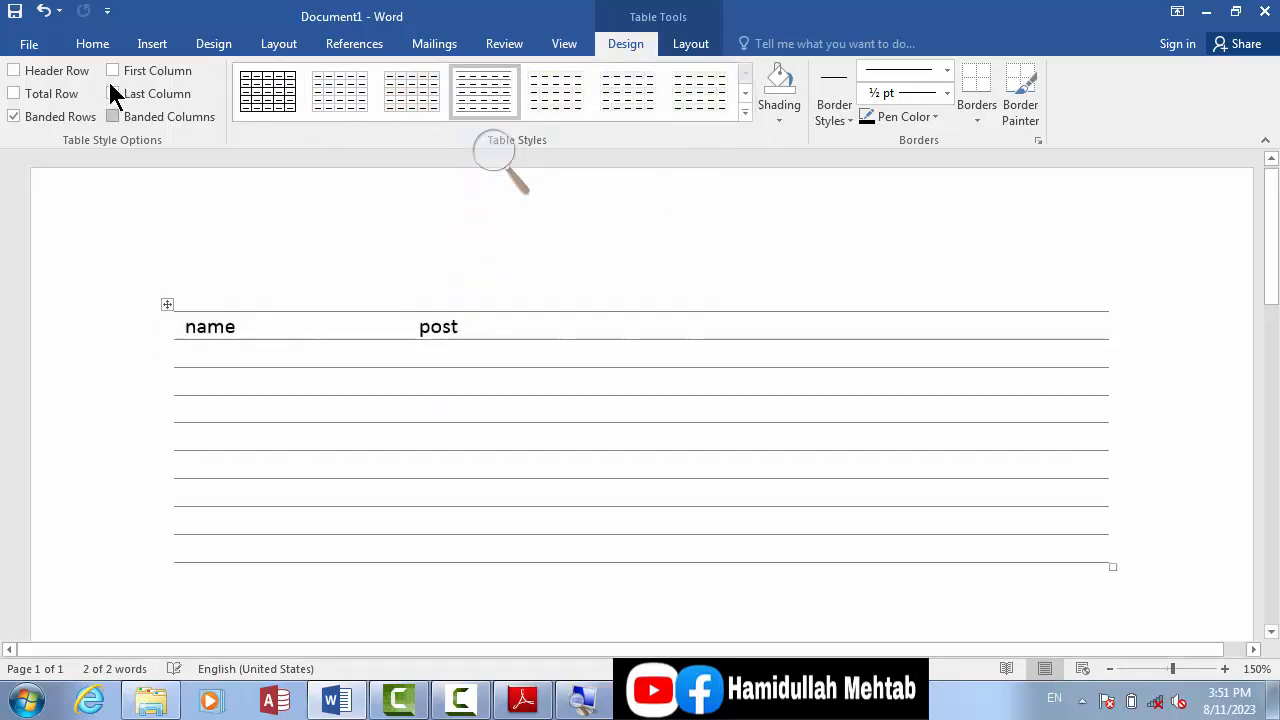
{"action": "left_click", "coordinate": [112, 71]}
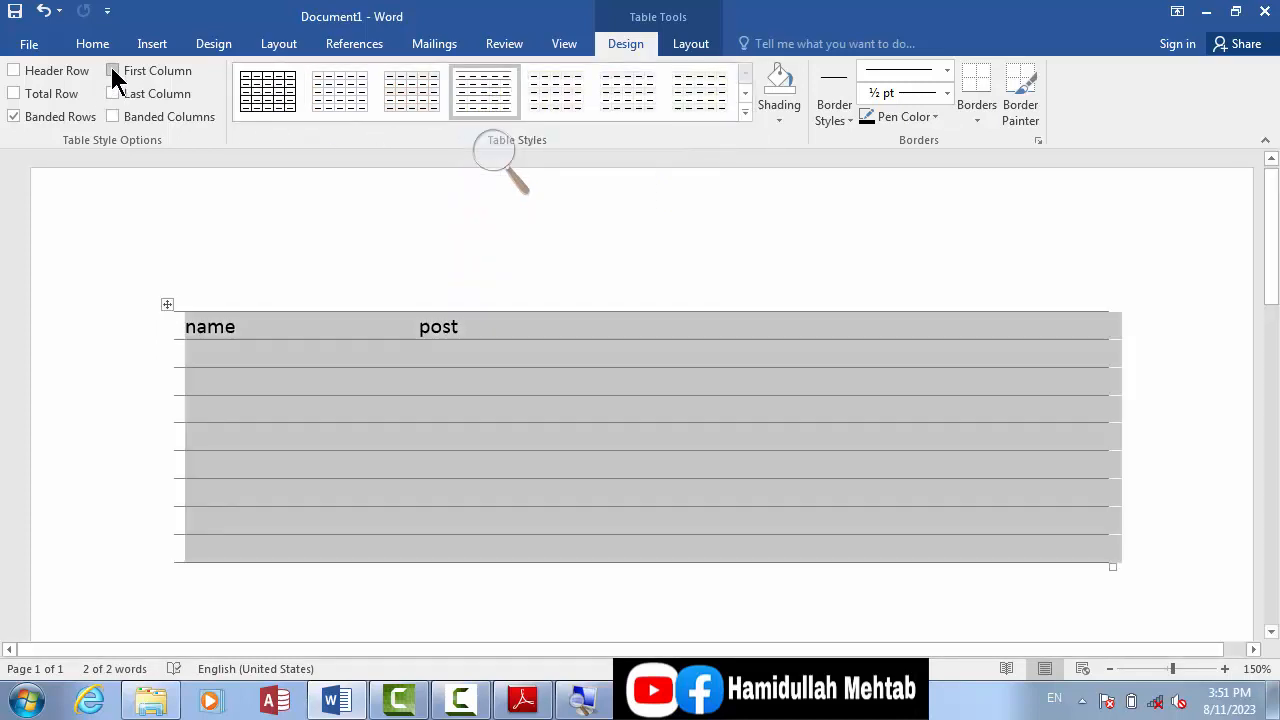
{"action": "left_click", "coordinate": [251, 328]}
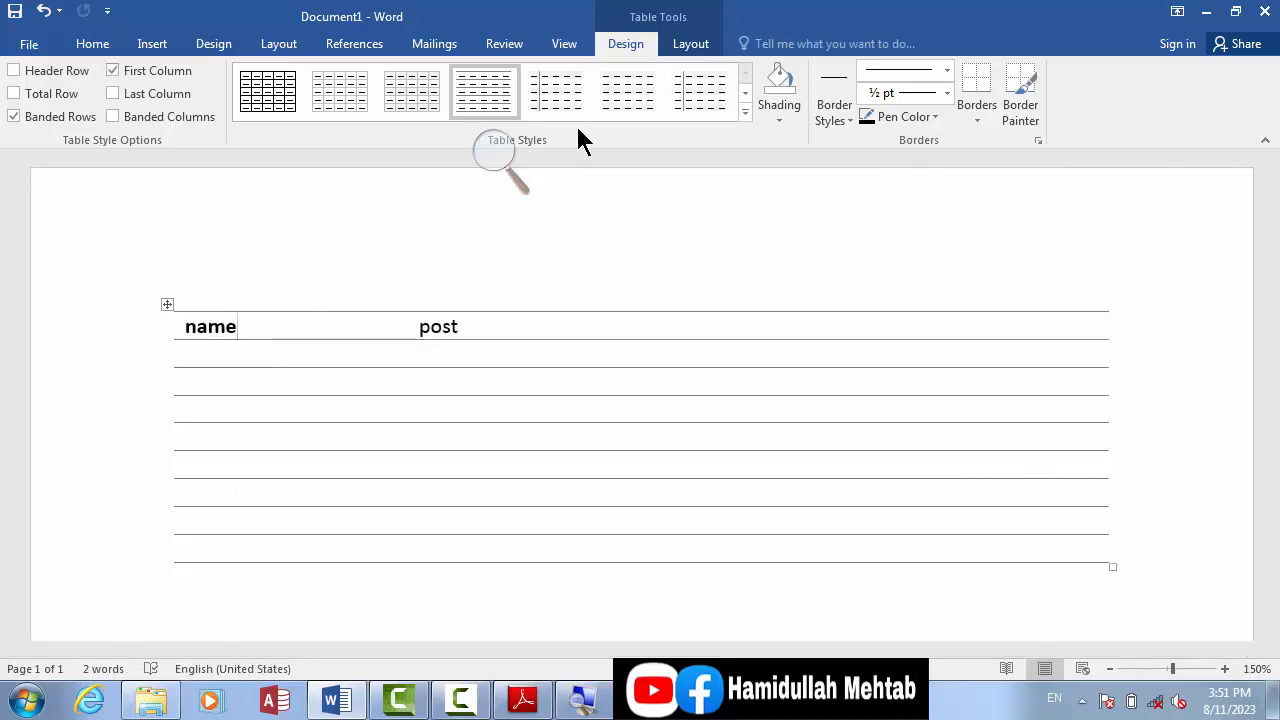
Step: Reapply the plain style with shaded alternate rows and toggle First Column to compare its effect, leaving it off
{"action": "left_click", "coordinate": [528, 88]}
{"action": "left_click", "coordinate": [166, 308]}
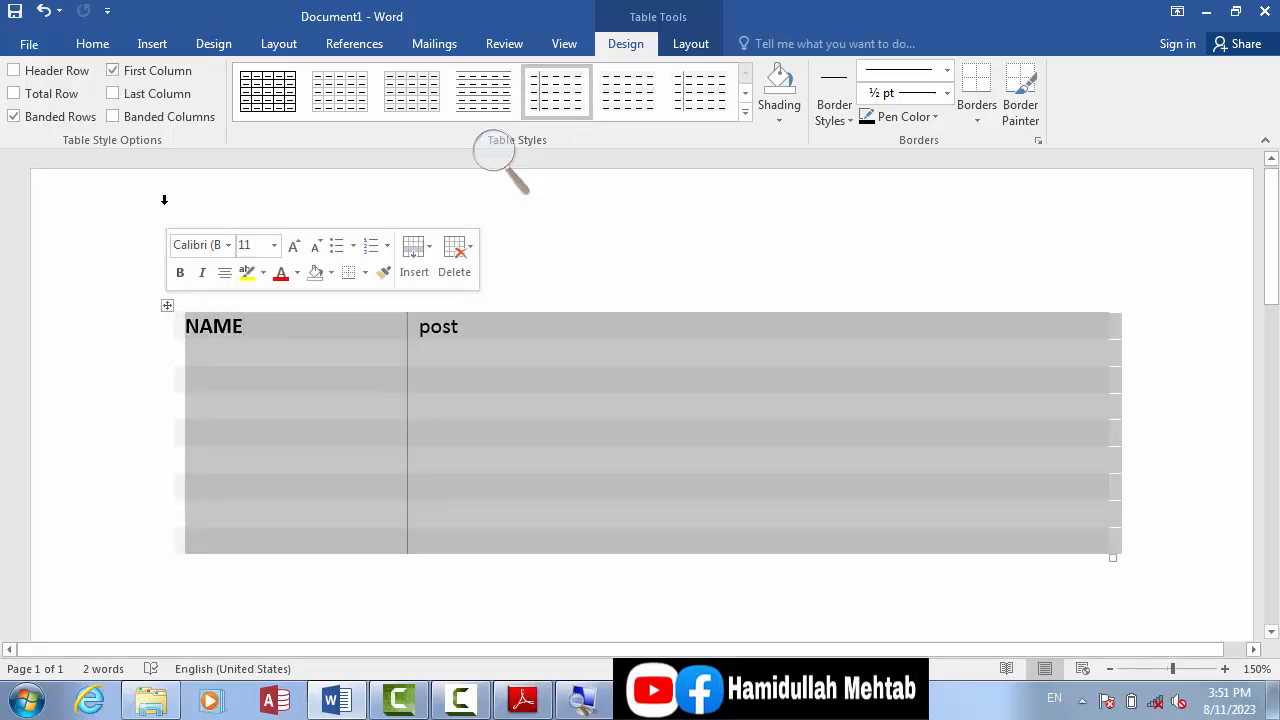
{"action": "left_click", "coordinate": [159, 78]}
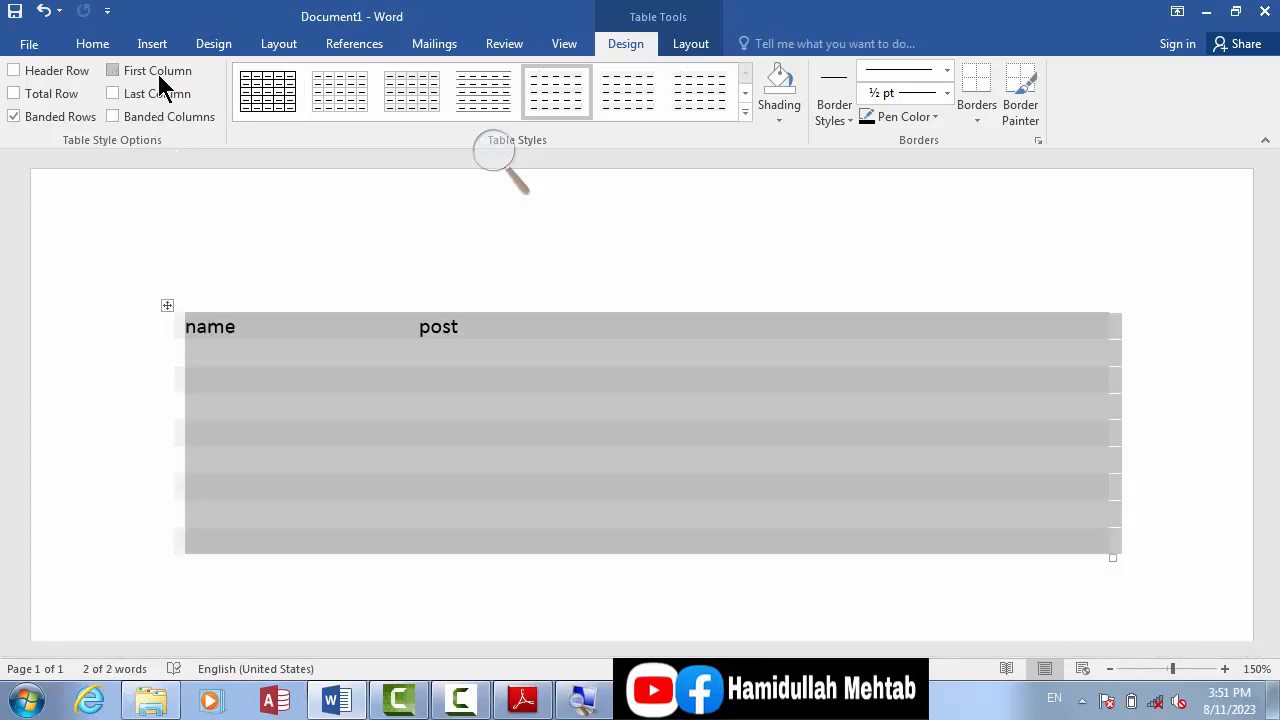
{"action": "left_click", "coordinate": [156, 70]}
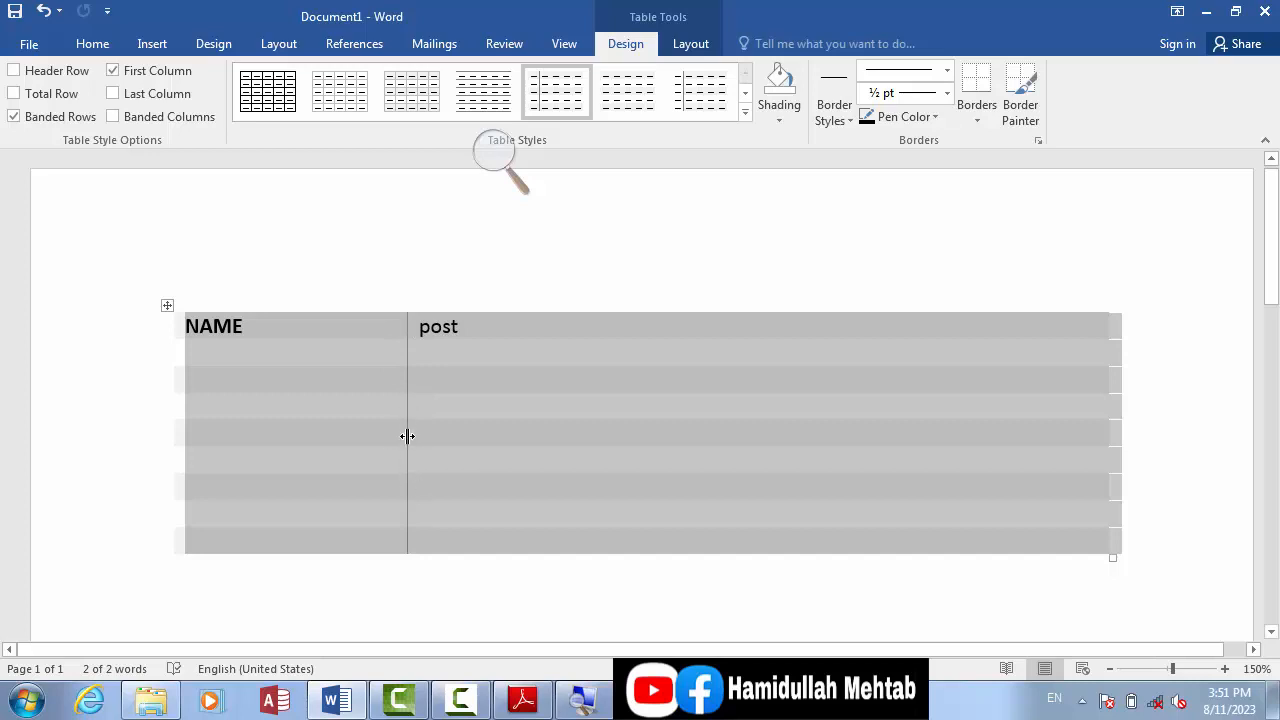
{"action": "left_click", "coordinate": [153, 79]}
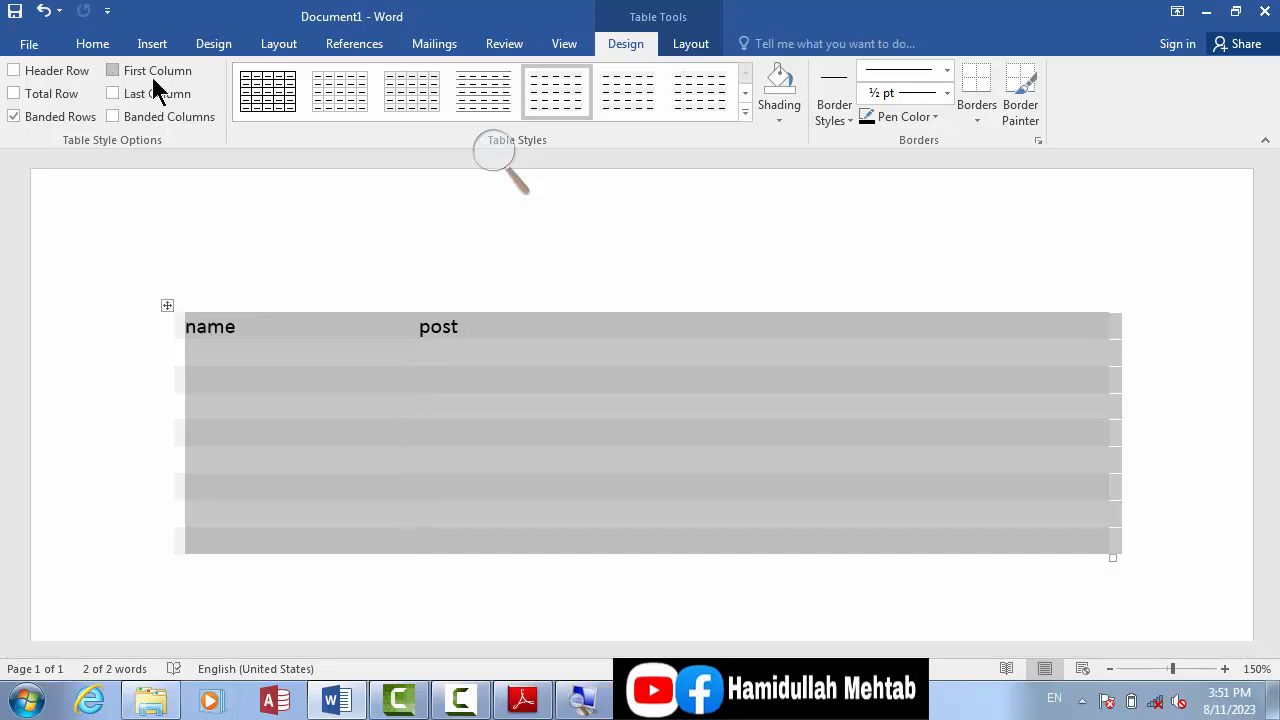
{"action": "left_click", "coordinate": [153, 78]}
{"action": "left_click", "coordinate": [153, 78]}
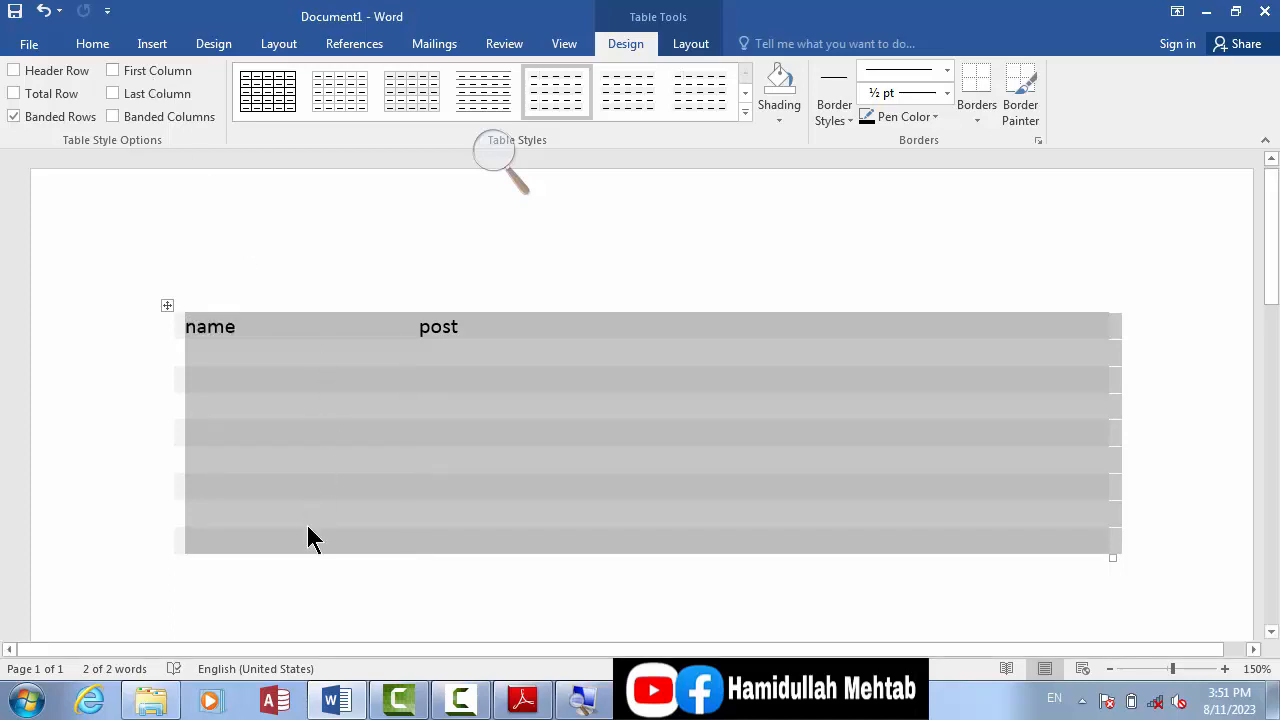
Step: Switch on Last Column formatting and apply the plain table style that draws a divider line before the last column
{"action": "left_click", "coordinate": [113, 93]}
{"action": "left_click", "coordinate": [698, 95]}
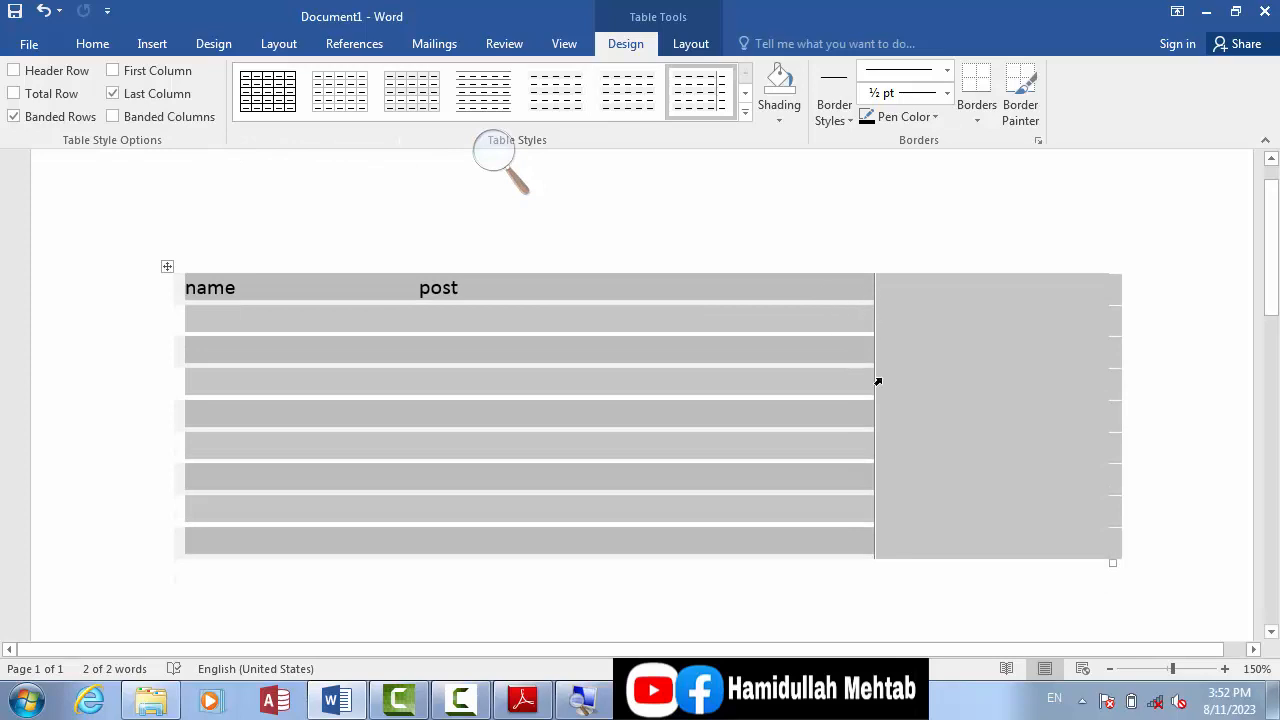
{"action": "left_click", "coordinate": [133, 96]}
{"action": "left_click", "coordinate": [113, 94]}
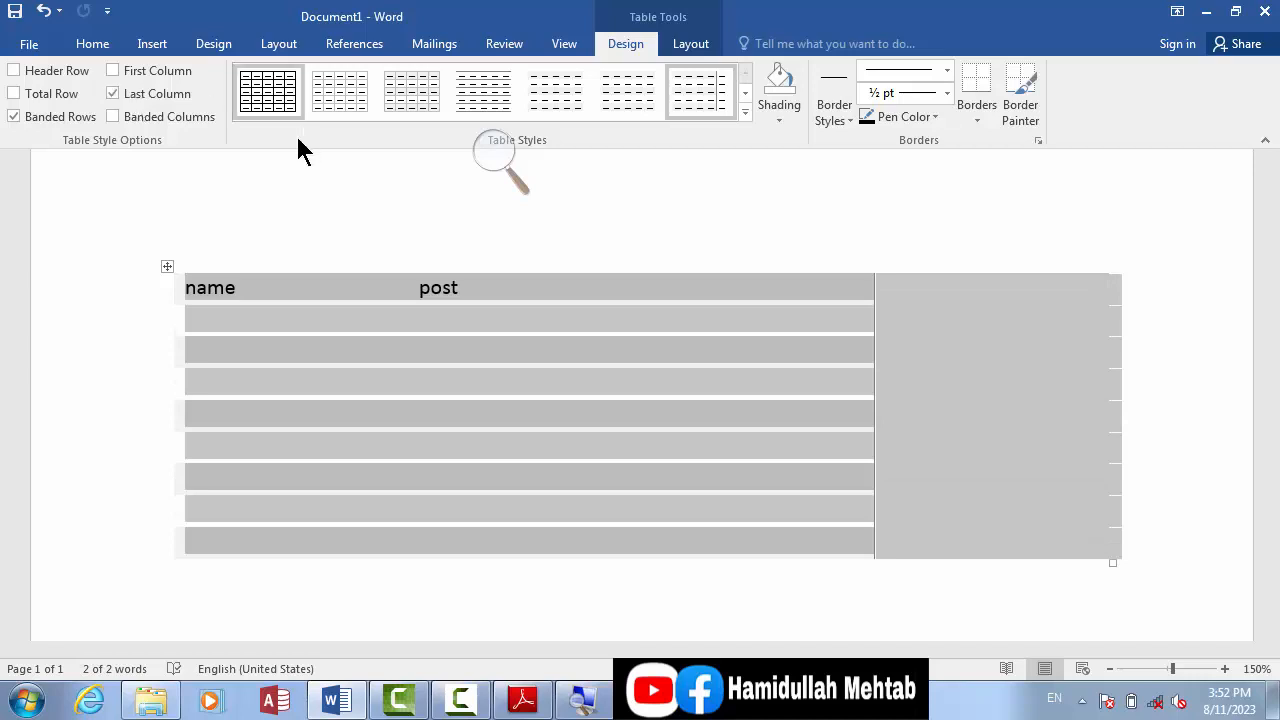
Step: Toggle the Banded Columns formatting to compare the column shading, leaving it switched on, and inspect the banded cells
{"action": "left_click", "coordinate": [161, 124]}
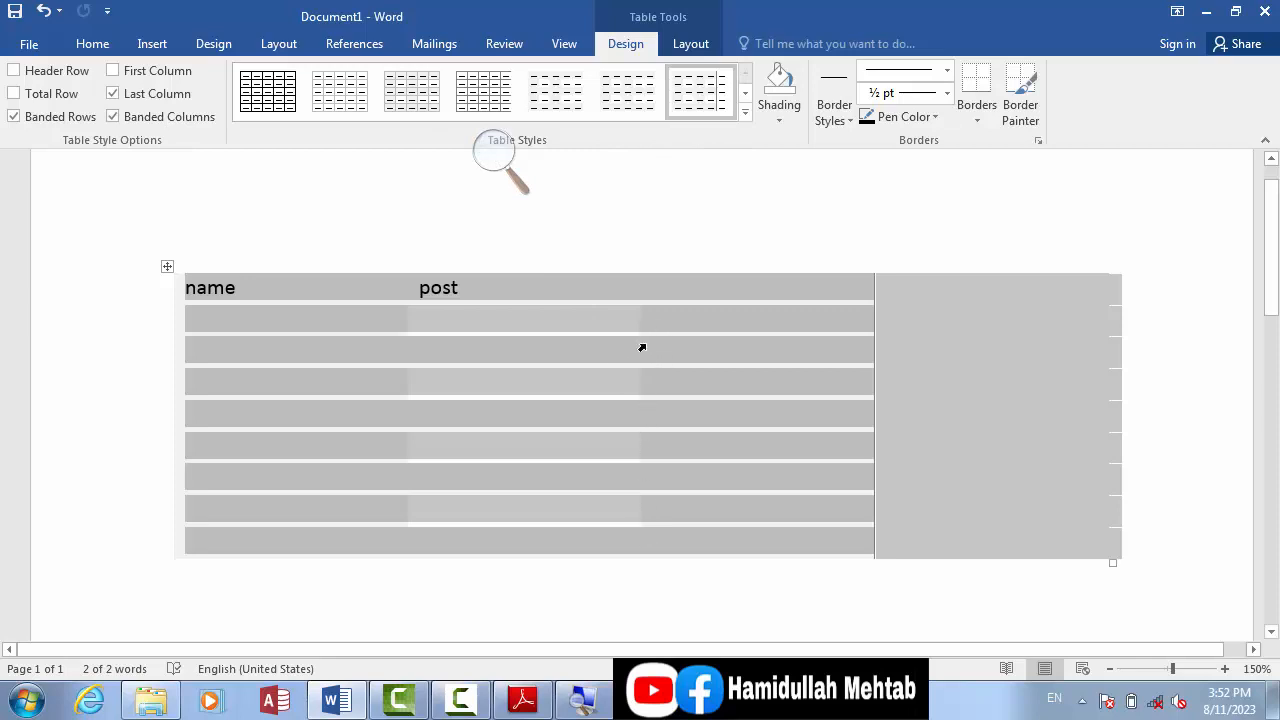
{"action": "left_click", "coordinate": [111, 117]}
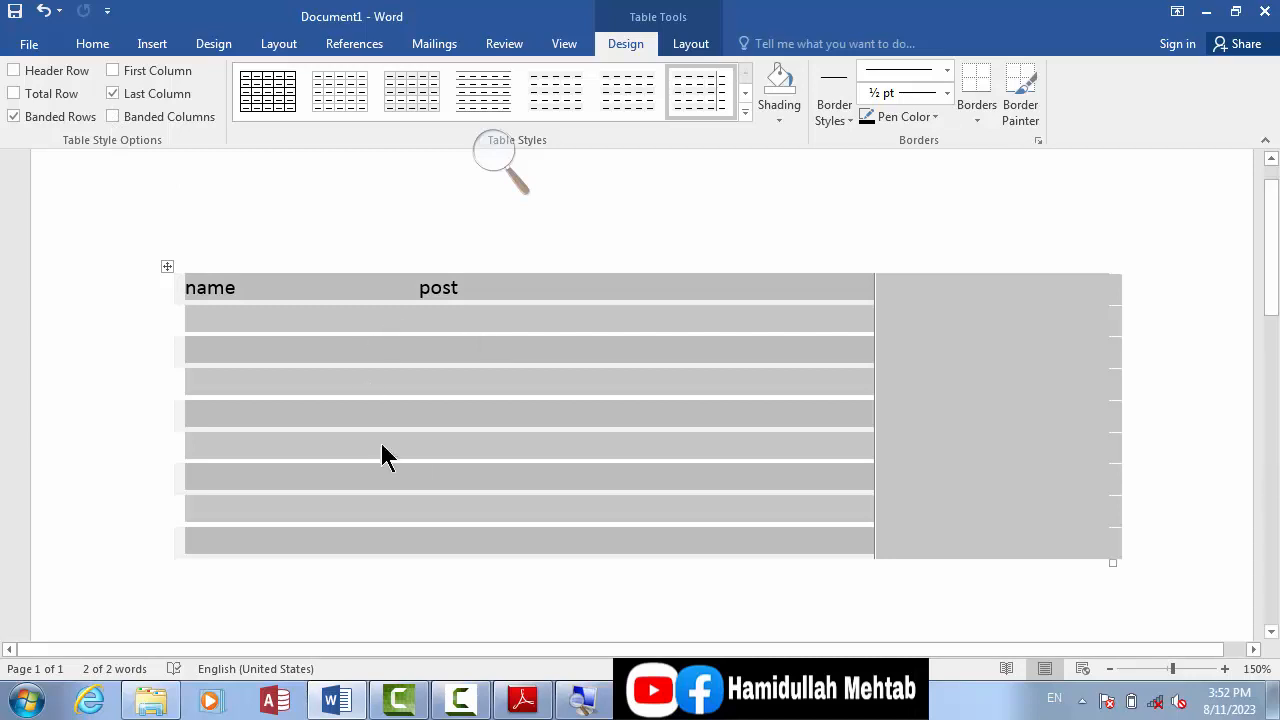
{"action": "left_click", "coordinate": [136, 114]}
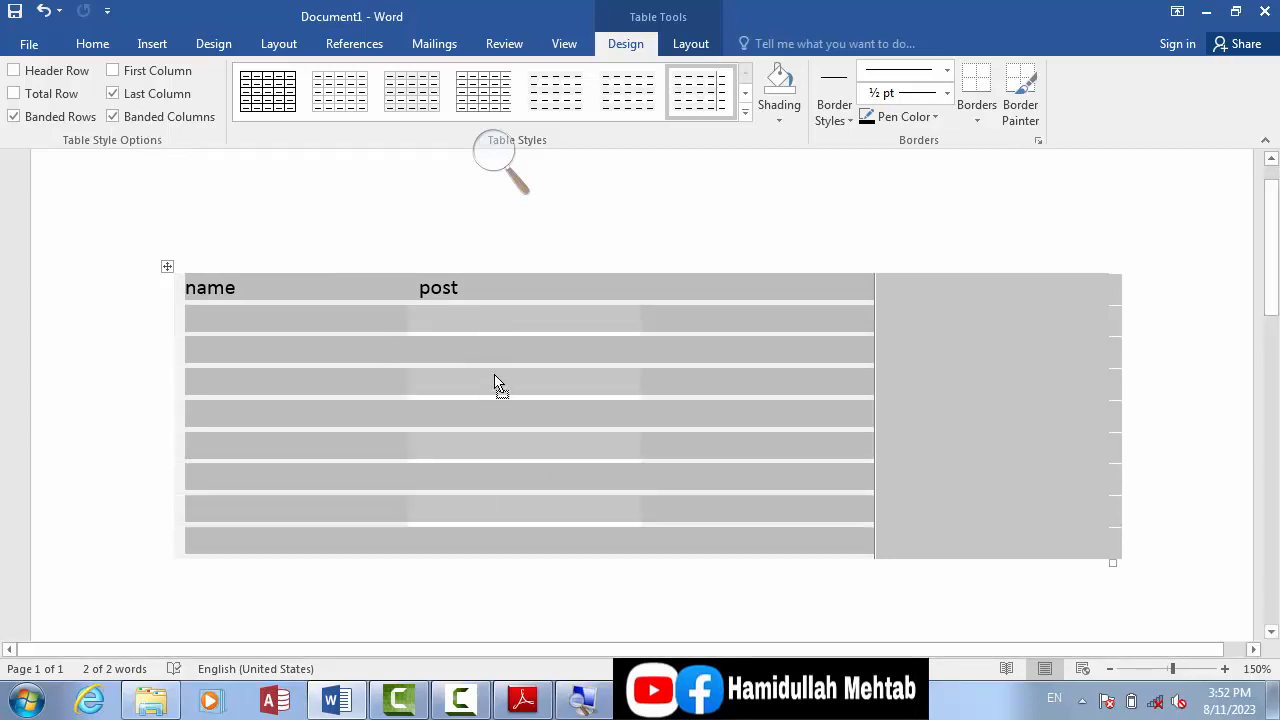
{"action": "left_click", "coordinate": [494, 450]}
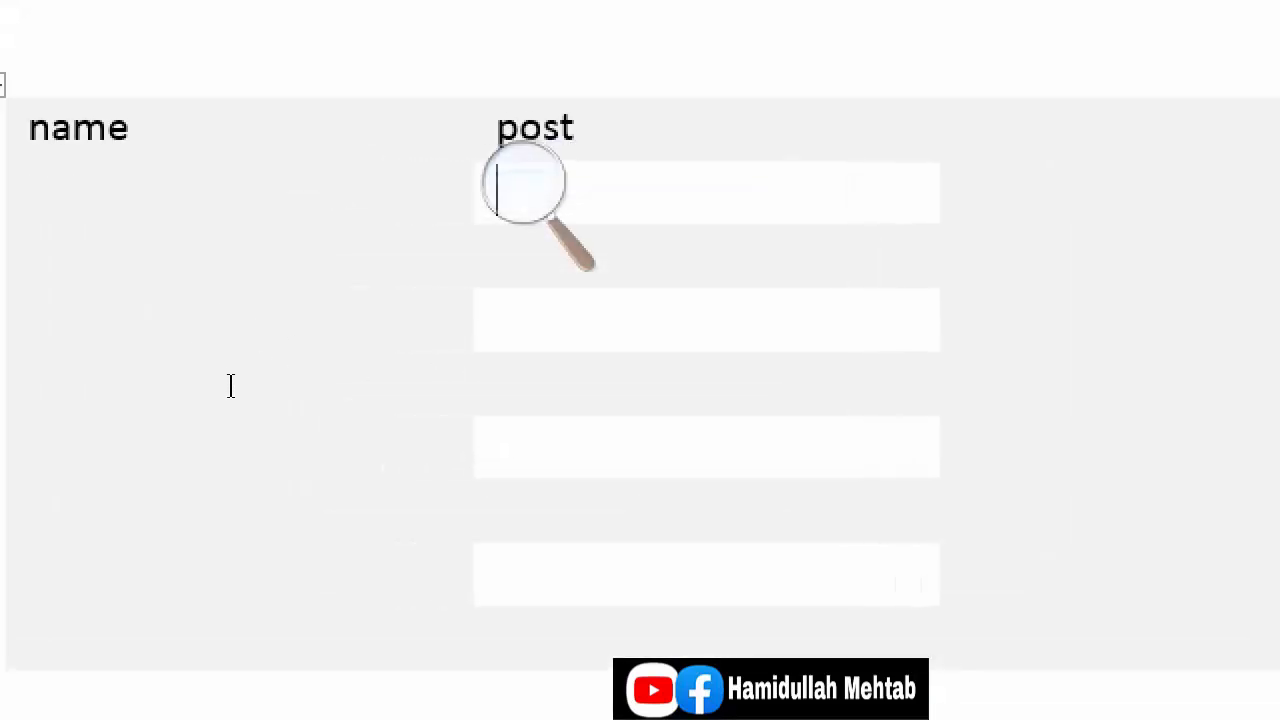
{"action": "left_click_drag", "start_coordinate": [231, 386], "coordinate": [229, 397]}
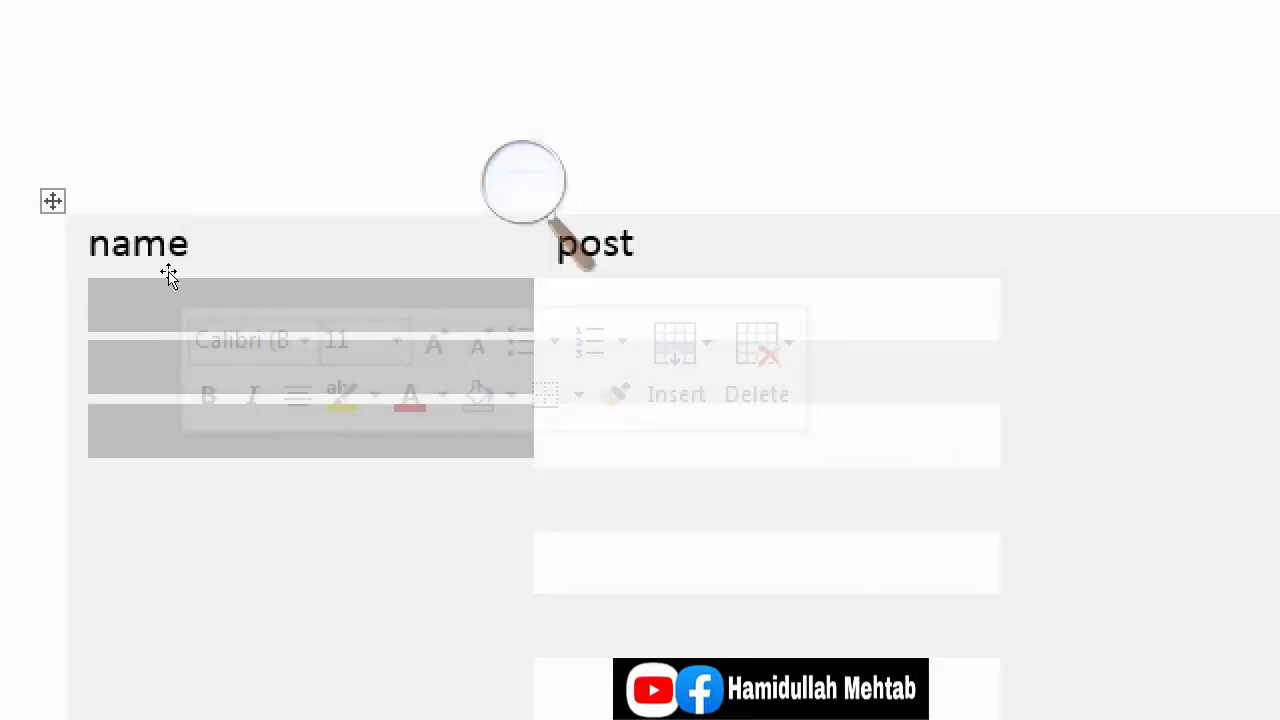
Step: Apply the solid orange dark list table style with white gridlines to the whole table
{"action": "left_click", "coordinate": [166, 268]}
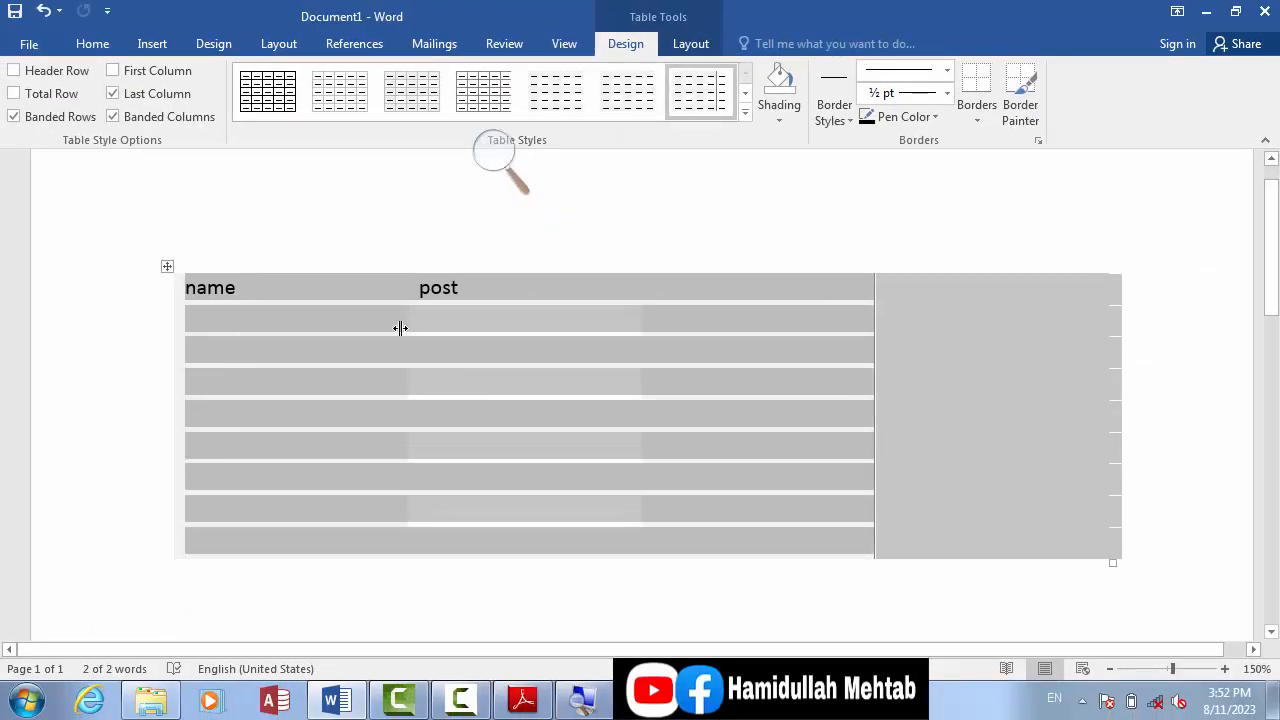
{"action": "left_click", "coordinate": [745, 113]}
{"action": "left_click_drag", "start_coordinate": [747, 115], "coordinate": [760, 350]}
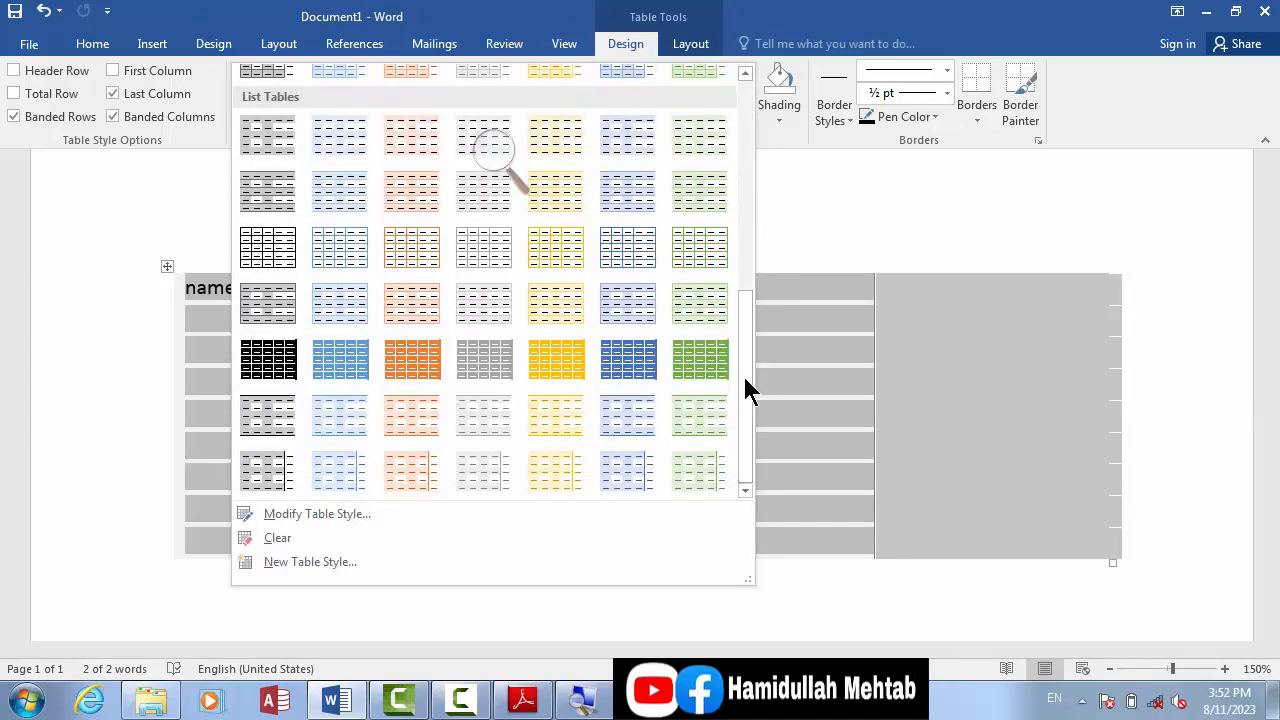
{"action": "left_click", "coordinate": [410, 362]}
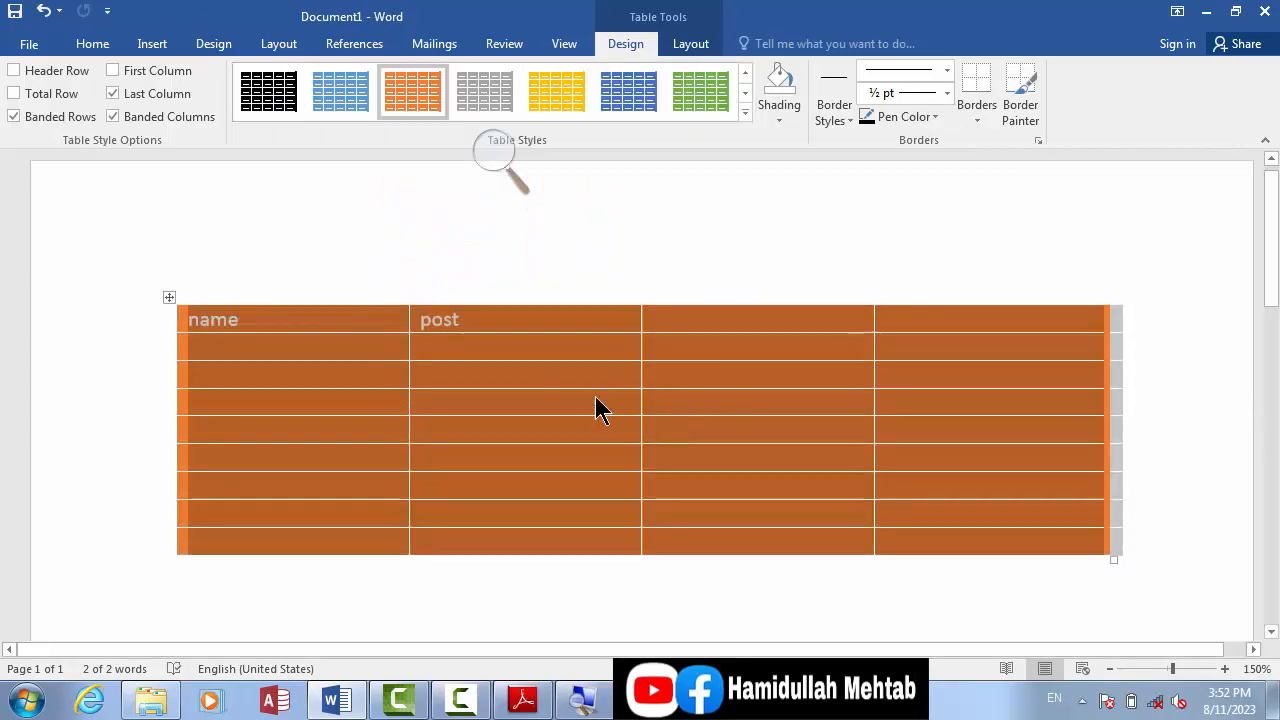
{"action": "left_click", "coordinate": [566, 380]}
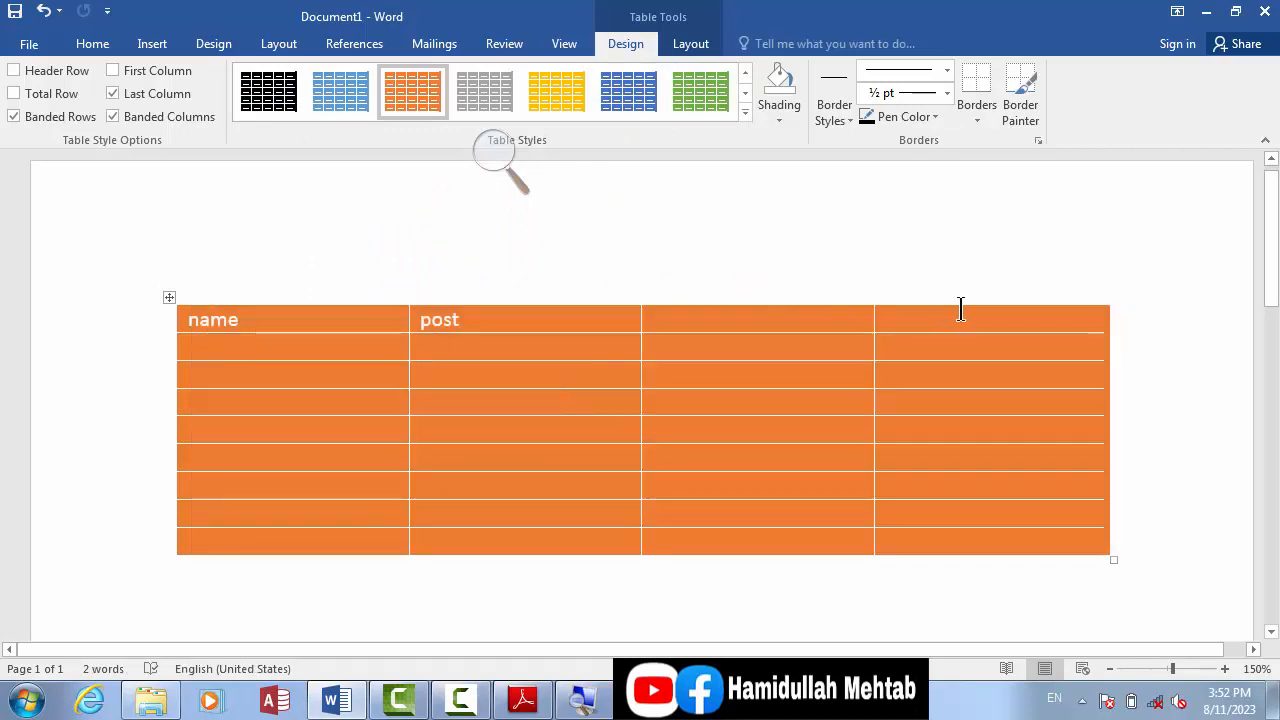
Step: Clear the text from all table cells and delete the entire table from the document
{"action": "left_click", "coordinate": [169, 298]}
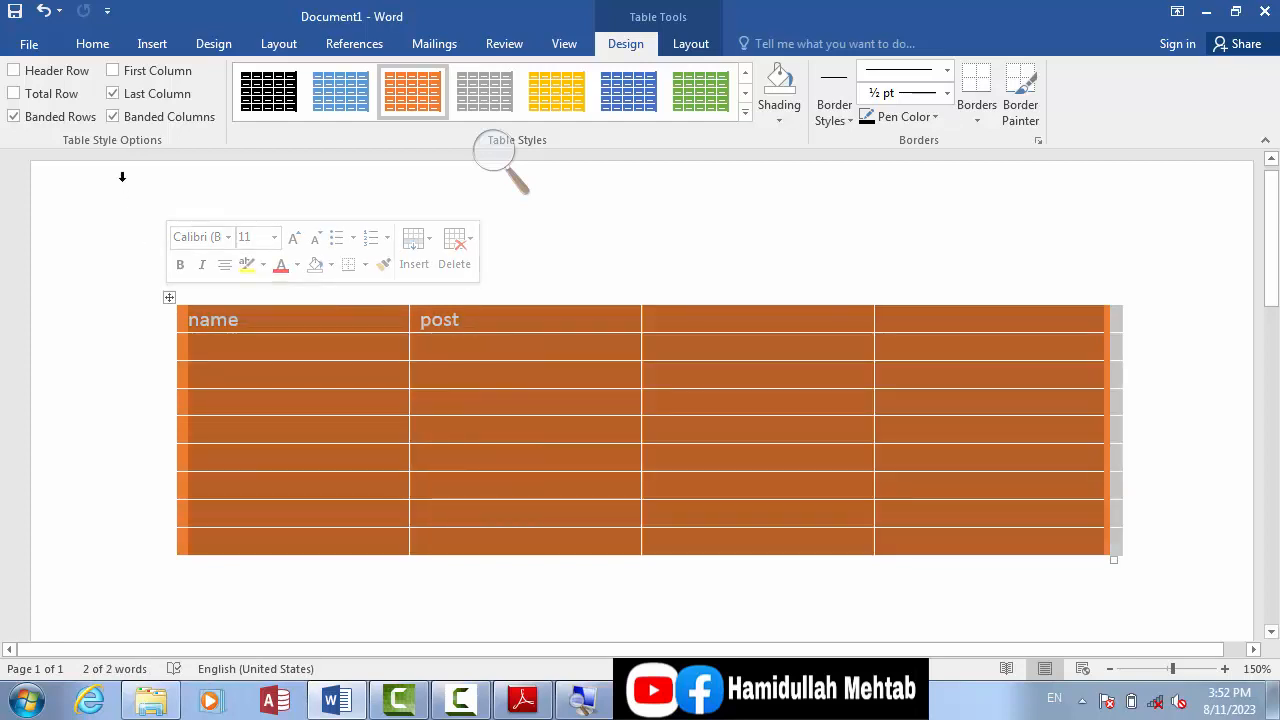
{"action": "key", "text": "Delete"}
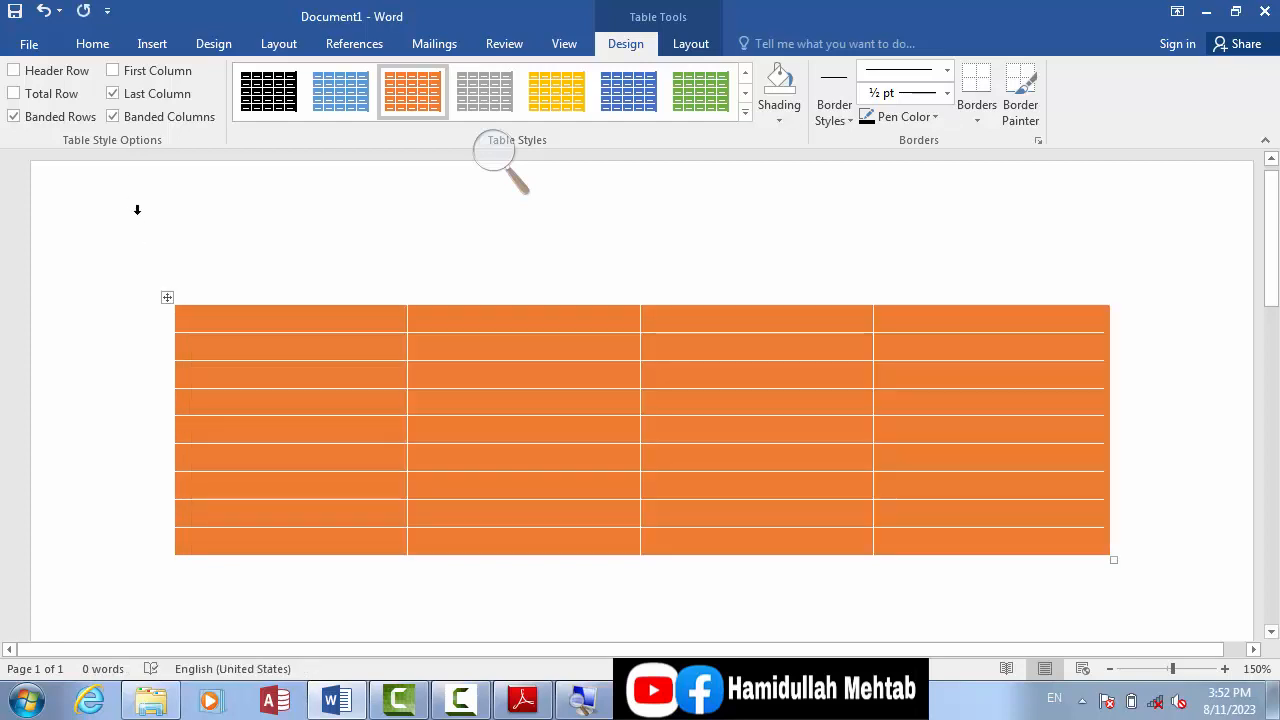
{"action": "right_click", "coordinate": [166, 298]}
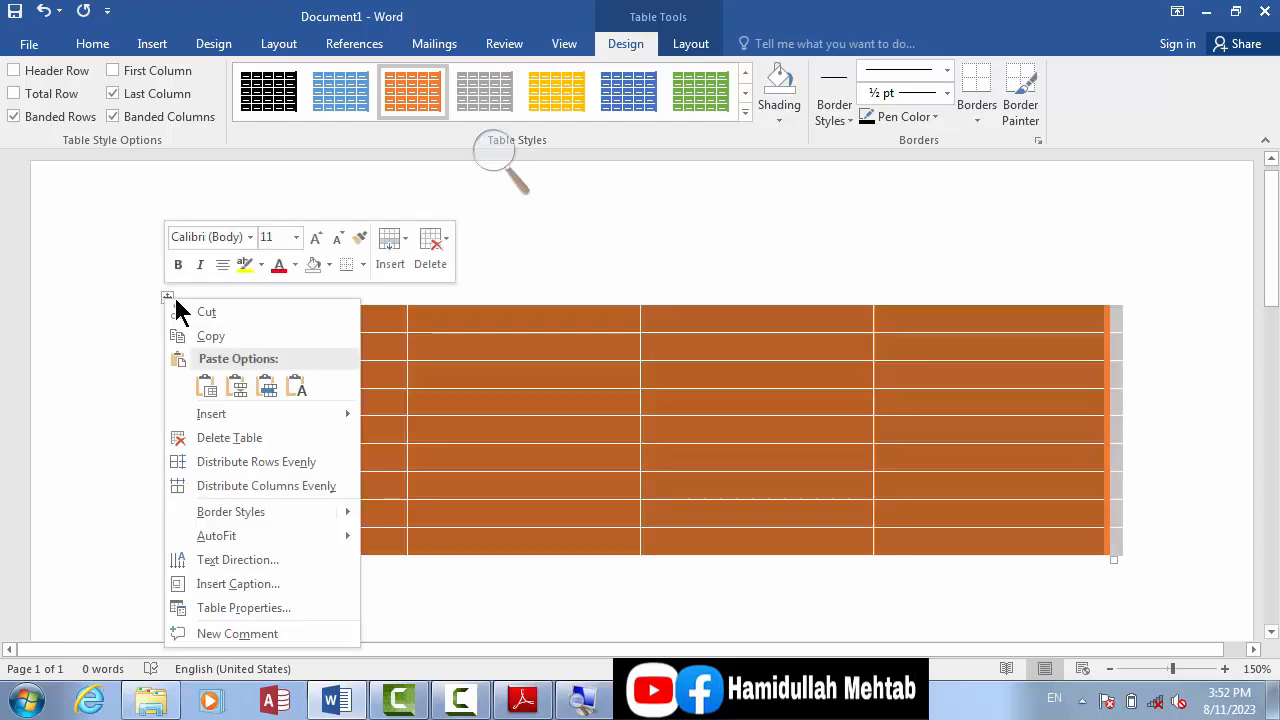
{"action": "key", "text": "Escape"}
{"action": "key", "text": "BackSpace"}
Step: Insert a new table with four columns and five rows
{"action": "left_click", "coordinate": [145, 44]}
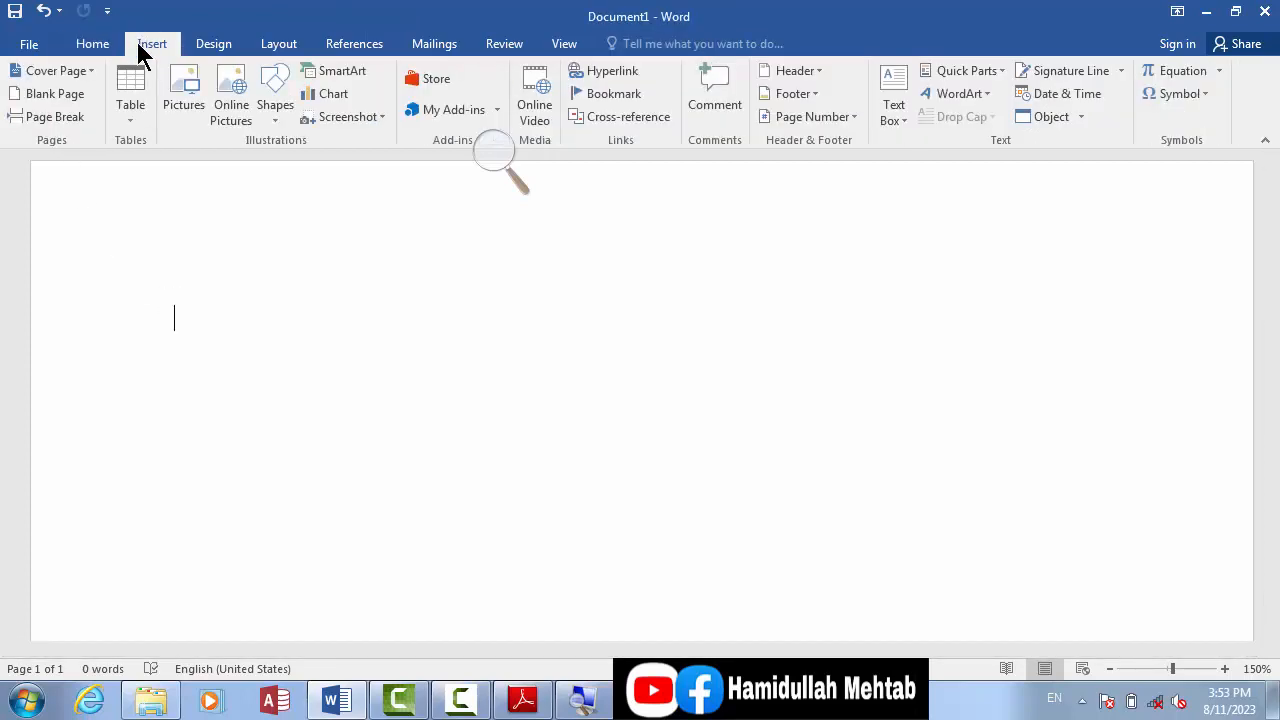
{"action": "left_click", "coordinate": [134, 122]}
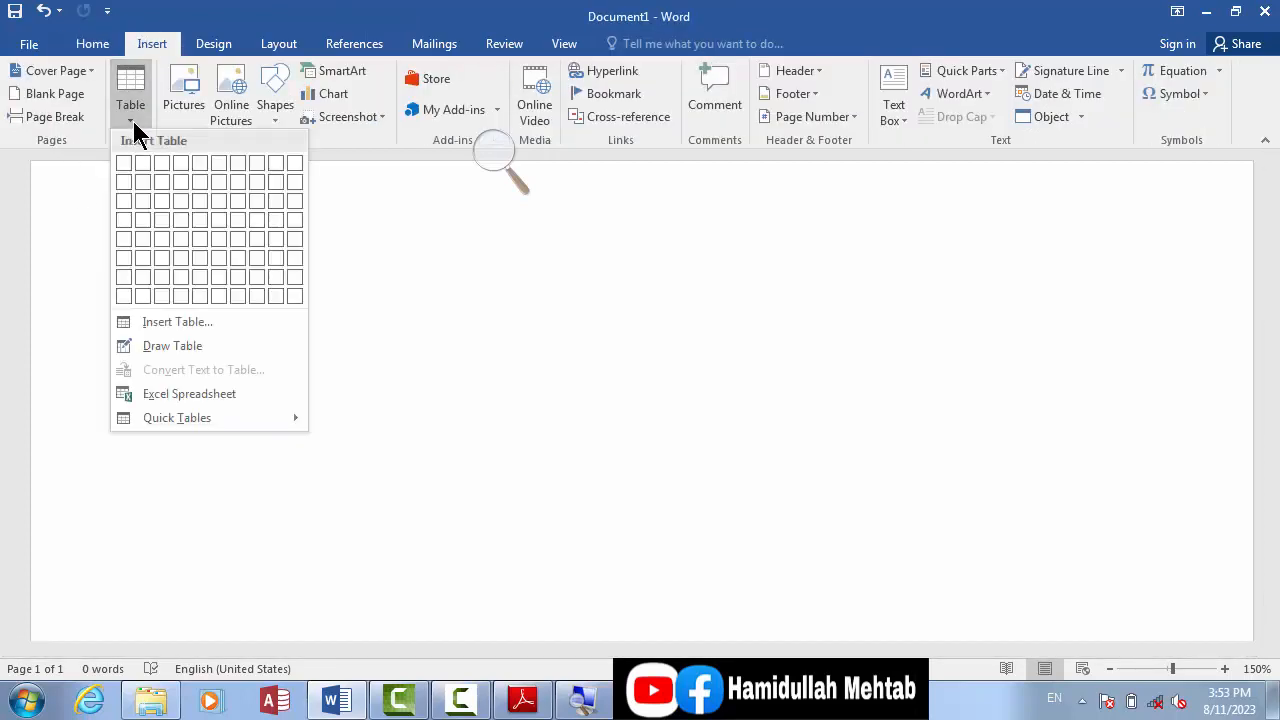
{"action": "left_click", "coordinate": [189, 240]}
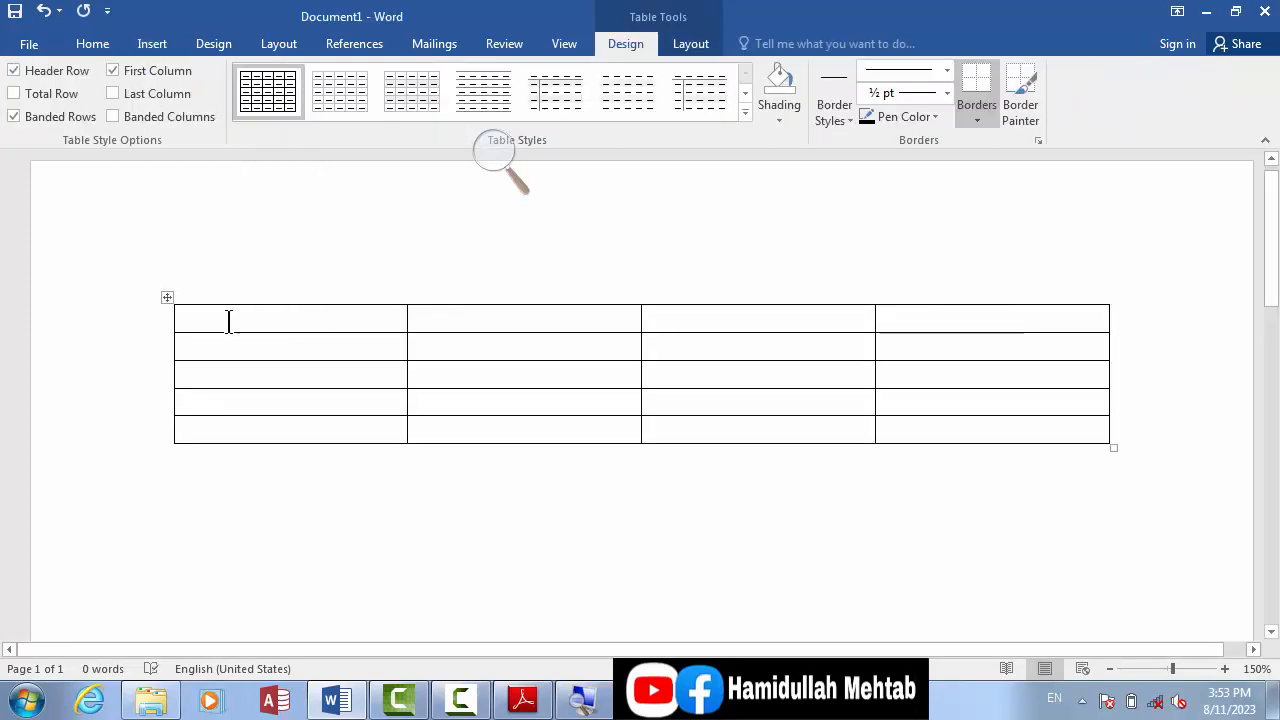
Step: Shade all four cells of the table's first row with the standard yellow colour
{"action": "left_click", "coordinate": [169, 298]}
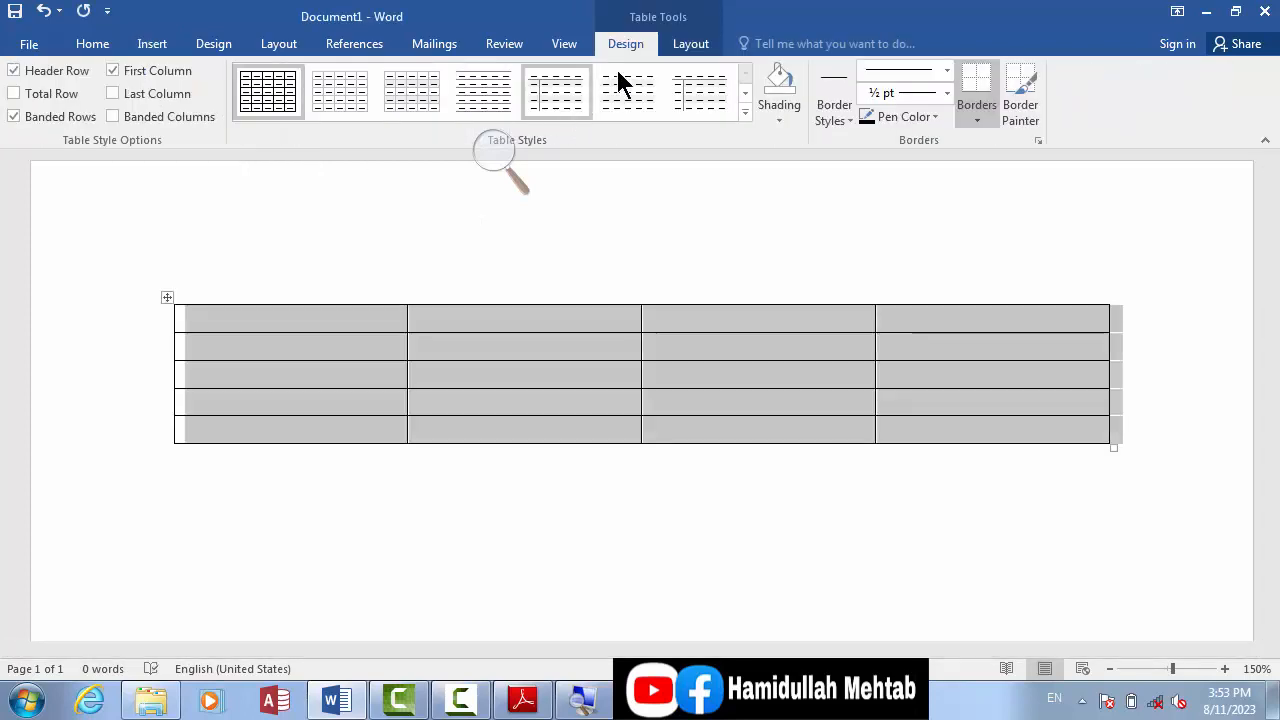
{"action": "left_click", "coordinate": [91, 46]}
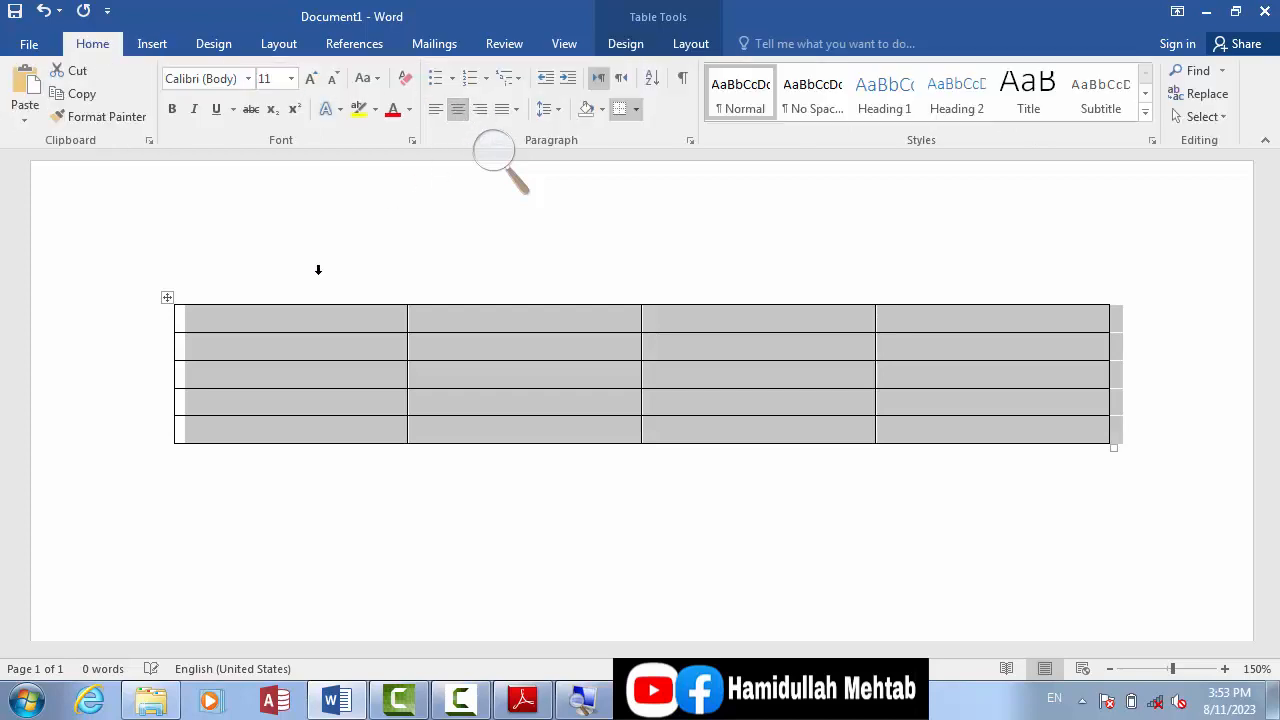
{"action": "left_click_drag", "start_coordinate": [283, 313], "coordinate": [943, 307]}
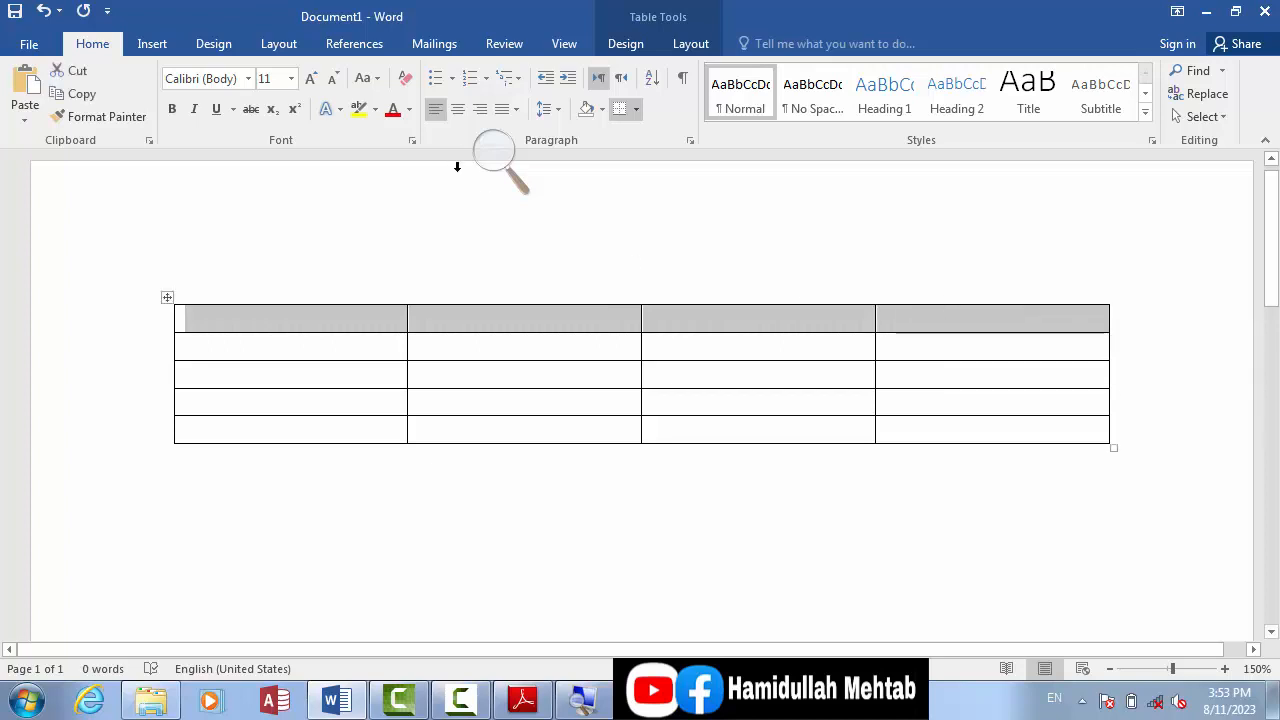
{"action": "left_click", "coordinate": [375, 108]}
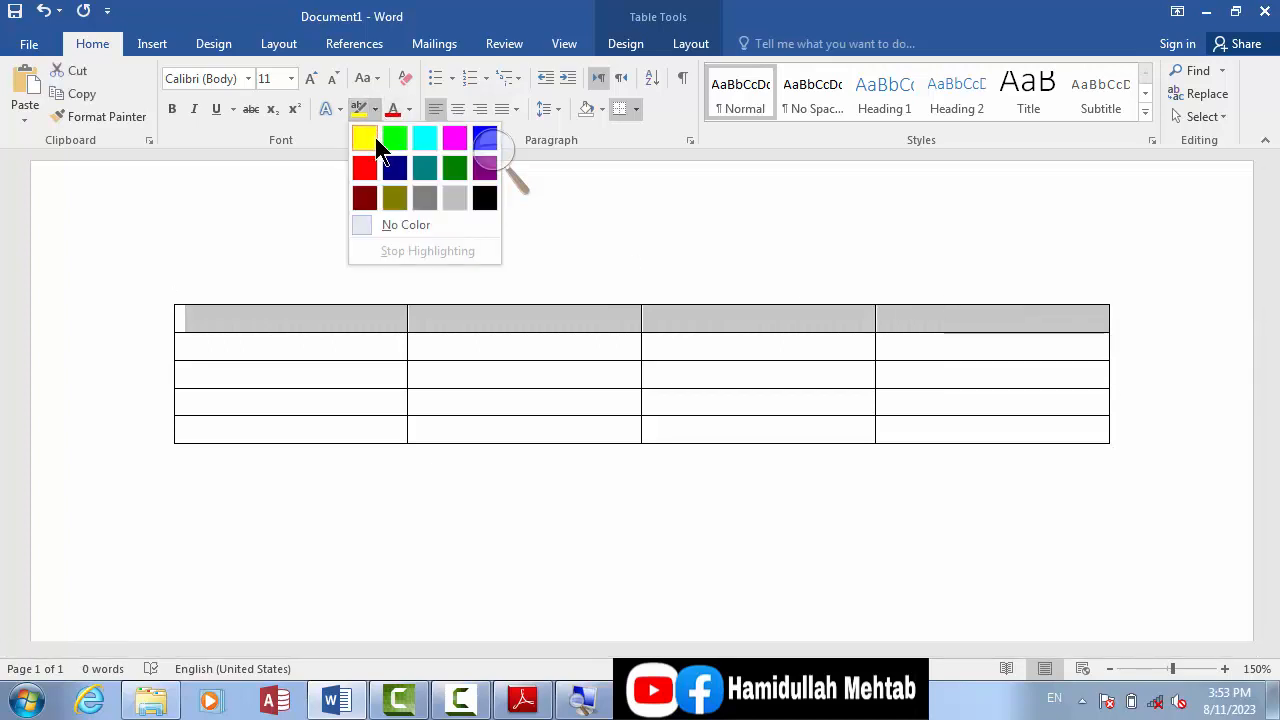
{"action": "left_click", "coordinate": [236, 132]}
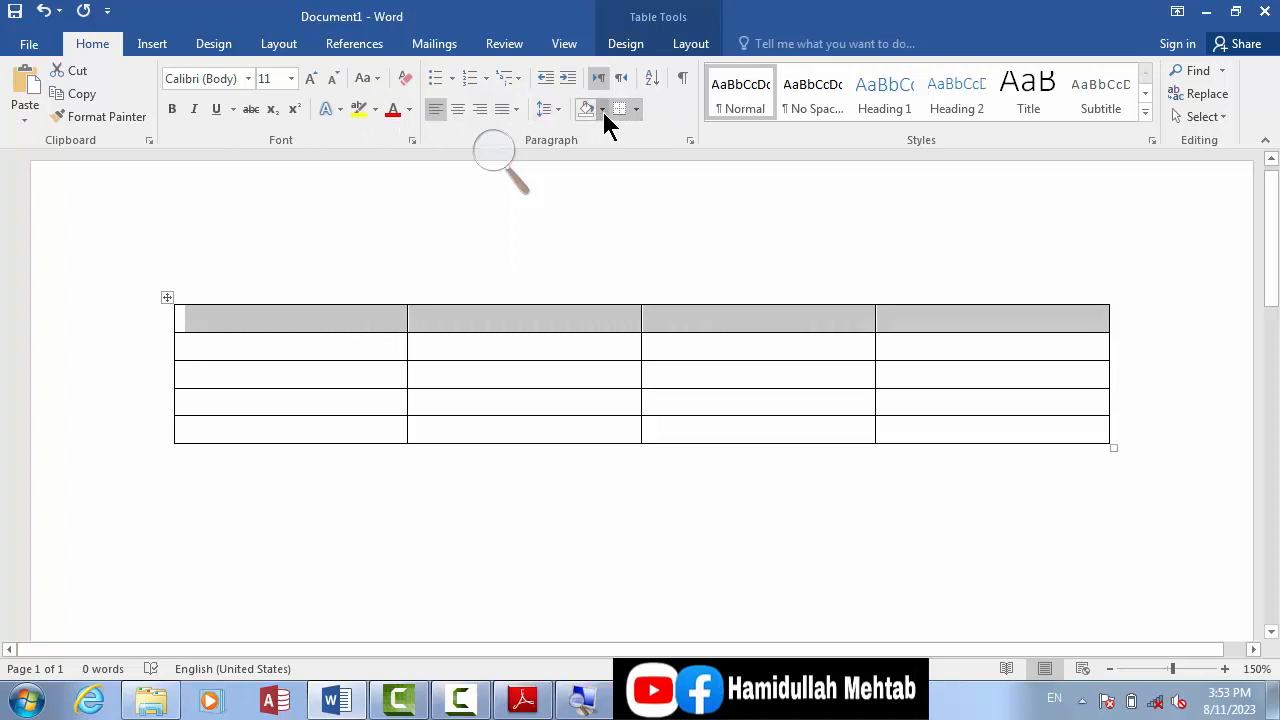
{"action": "left_click", "coordinate": [601, 108]}
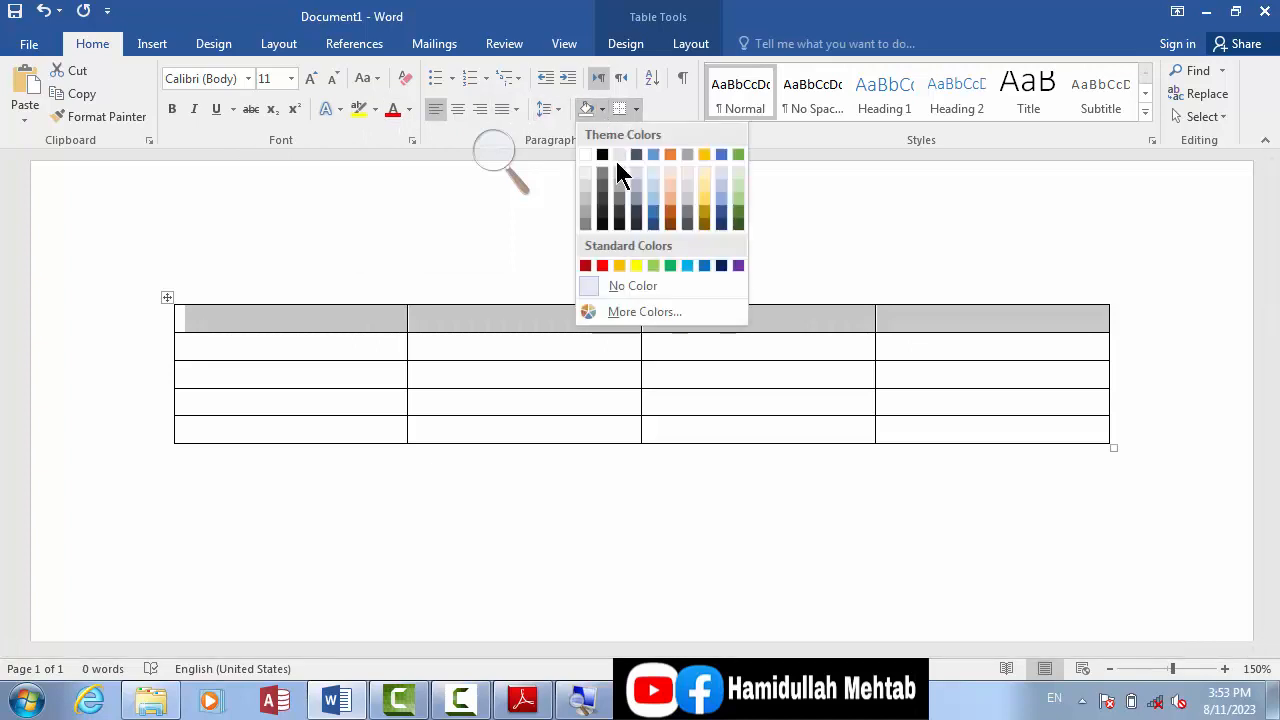
{"action": "left_click", "coordinate": [635, 265]}
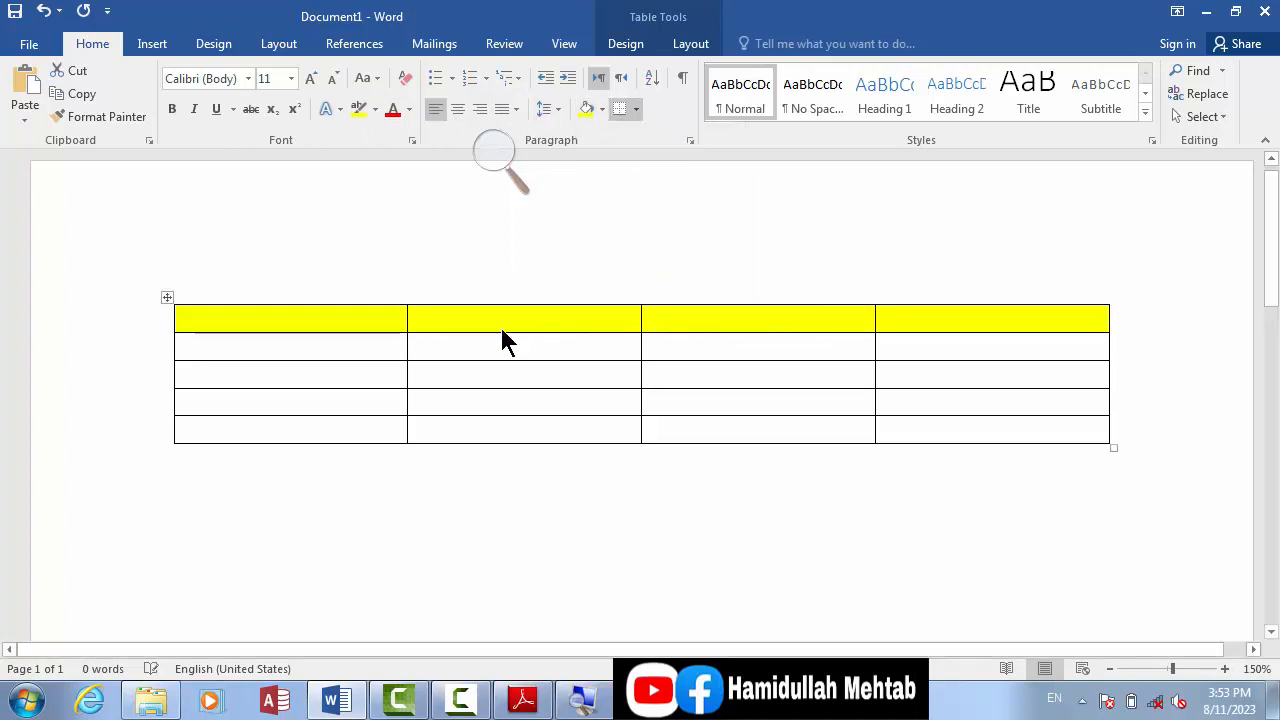
Step: Enter the heading "name" in the first cell of the yellow row and a sample person's name in the cell below
{"action": "left_click", "coordinate": [292, 328]}
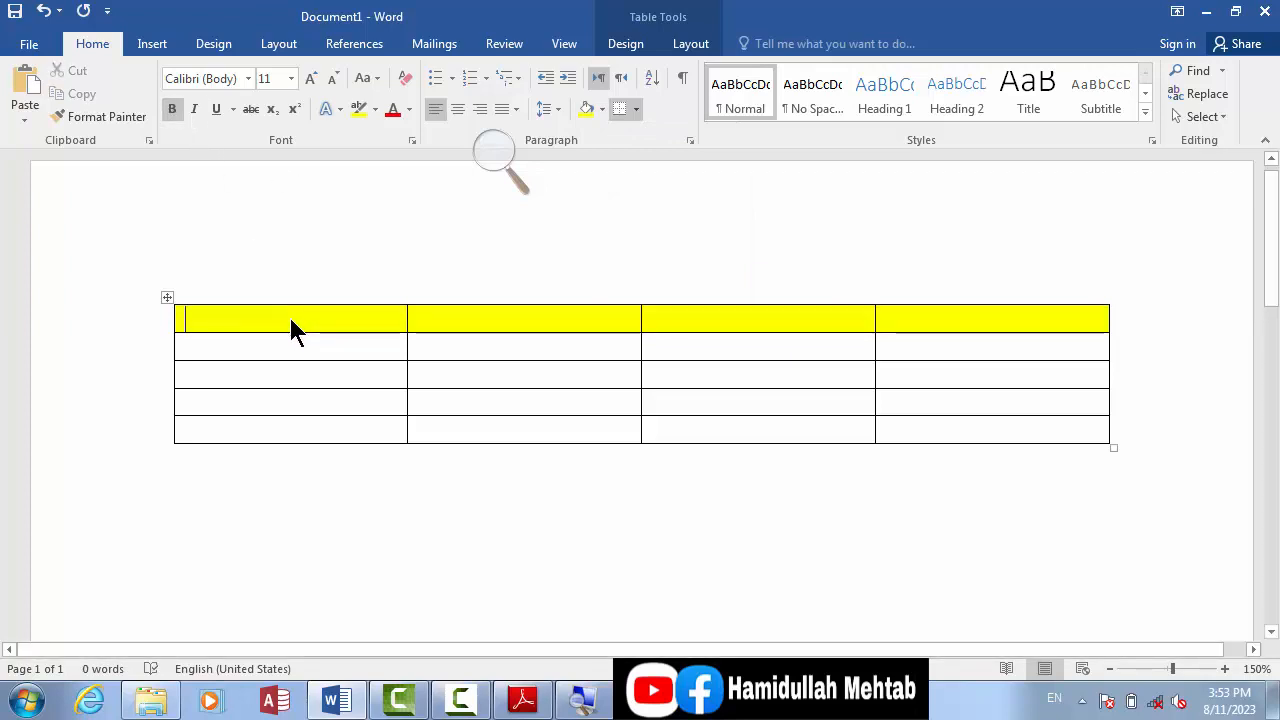
{"action": "type", "text": "name "}
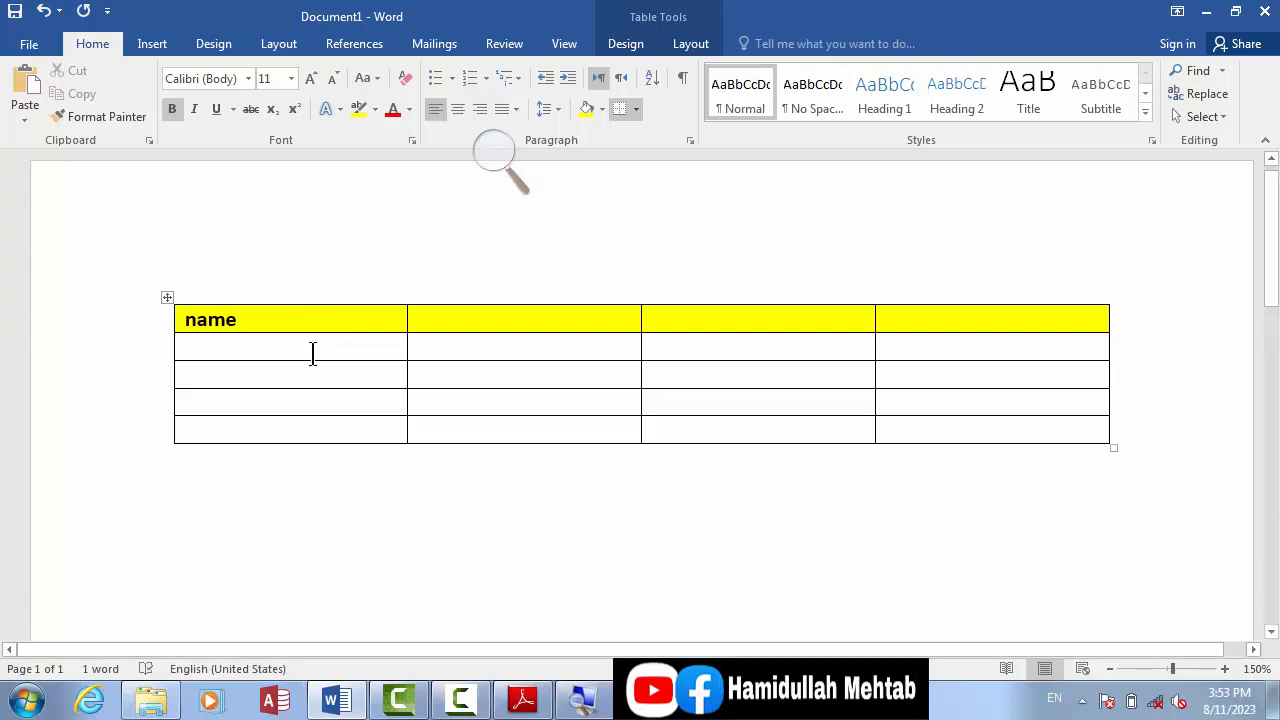
{"action": "type", "text": "ali"}
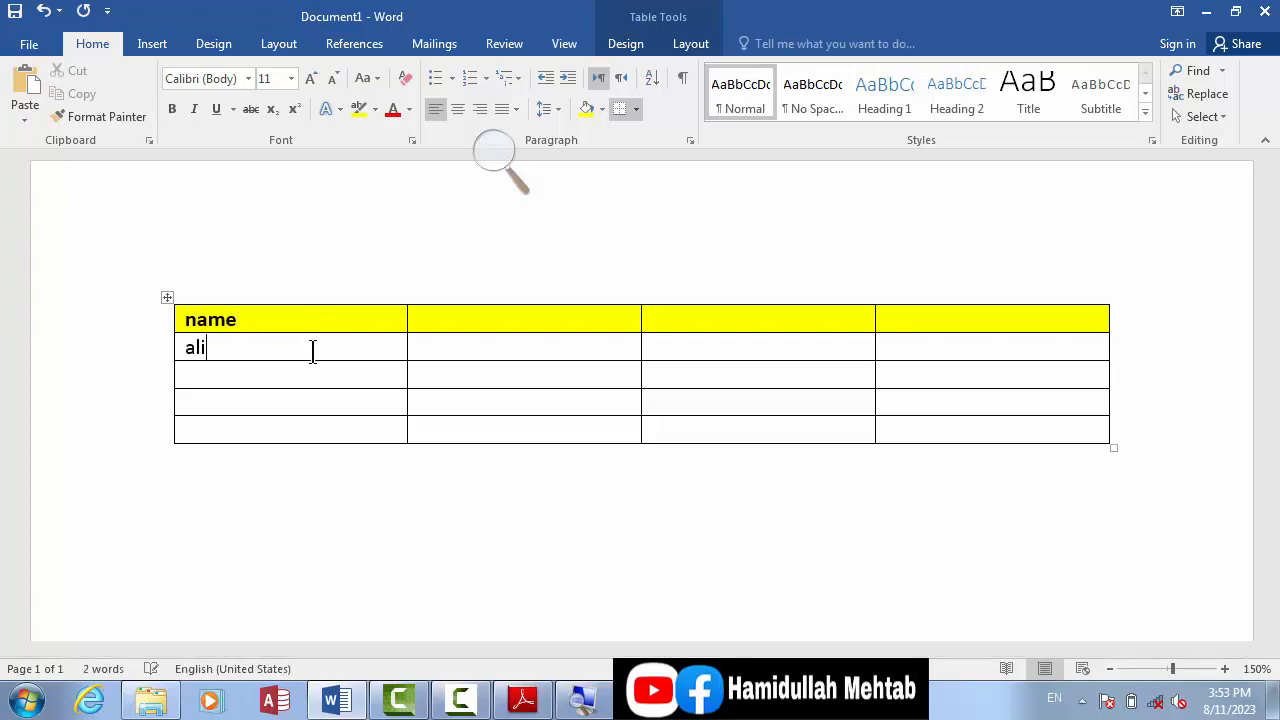
{"action": "key", "text": "Down"}
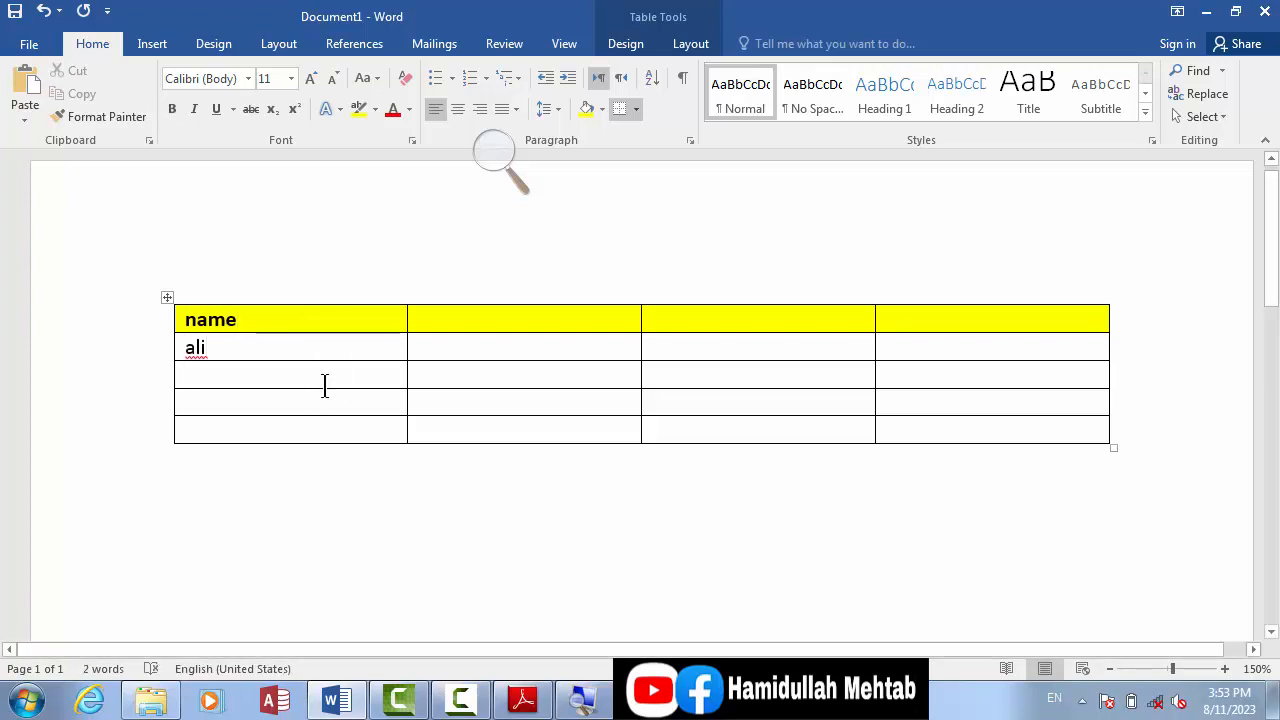
{"action": "key", "text": "Down"}
Step: Apply the solid green dark list table style with white row lines to the whole table
{"action": "left_click", "coordinate": [165, 299]}
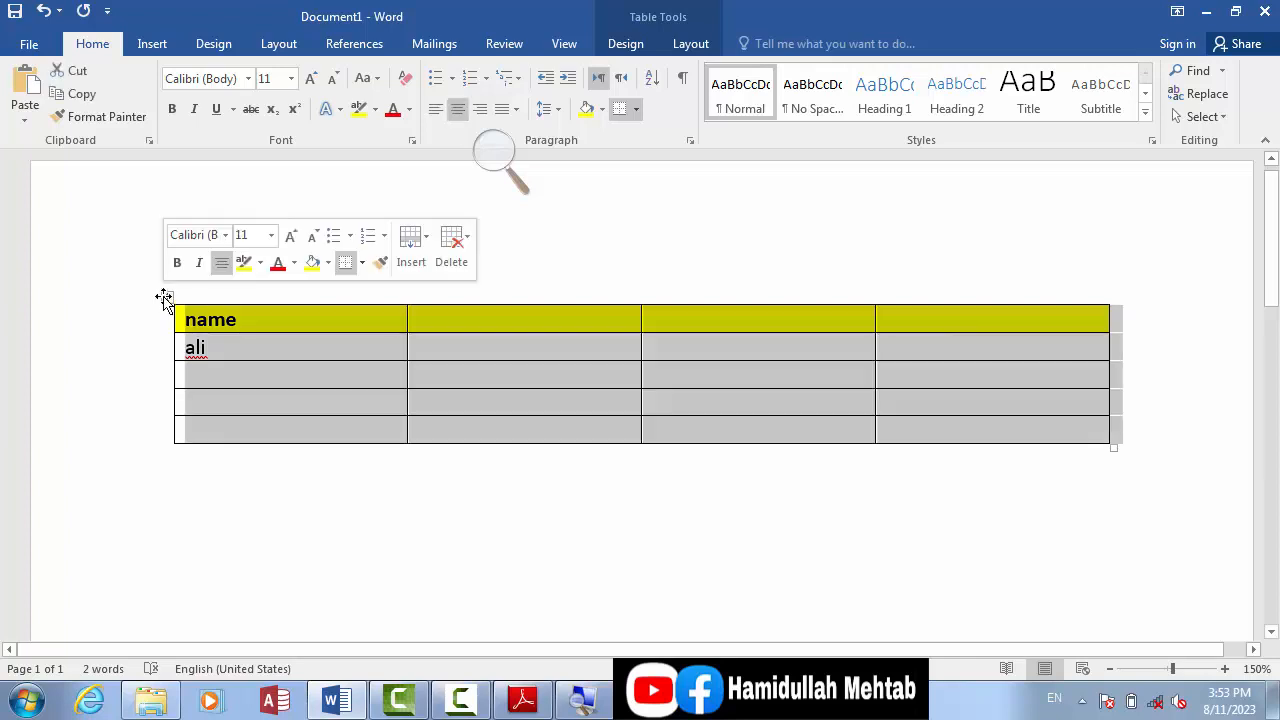
{"action": "left_click", "coordinate": [626, 46]}
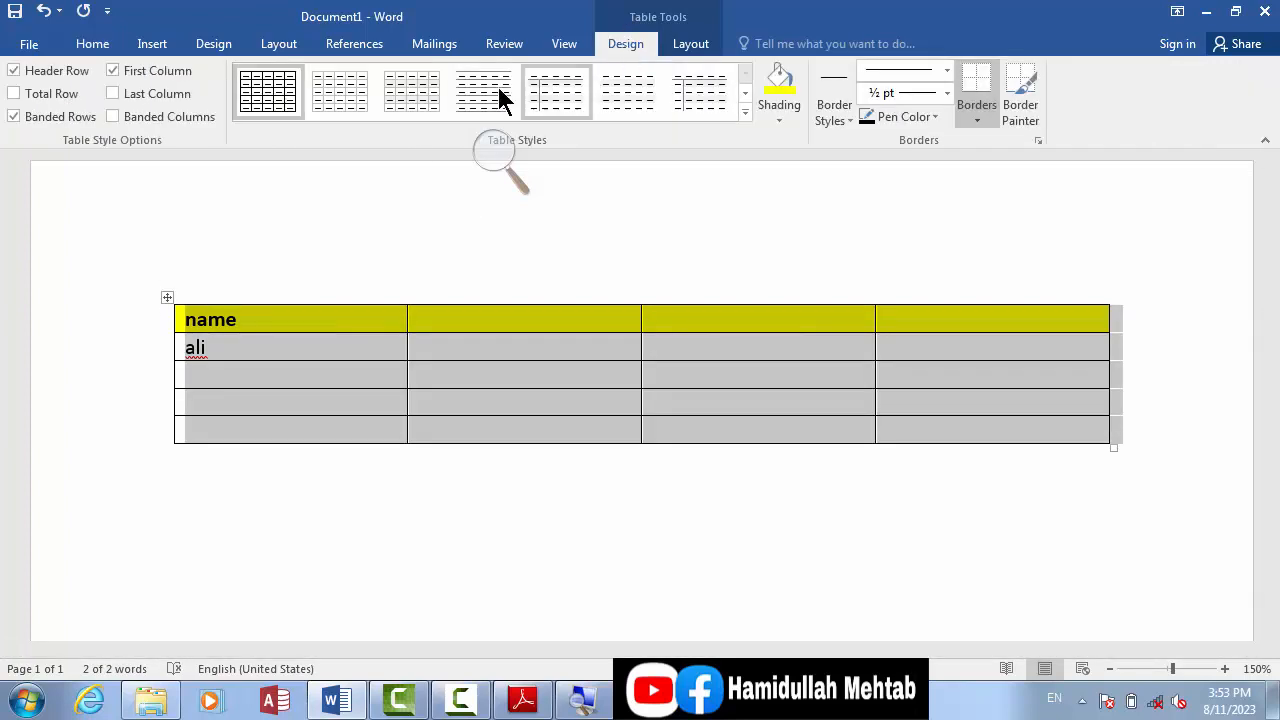
{"action": "left_click", "coordinate": [745, 114]}
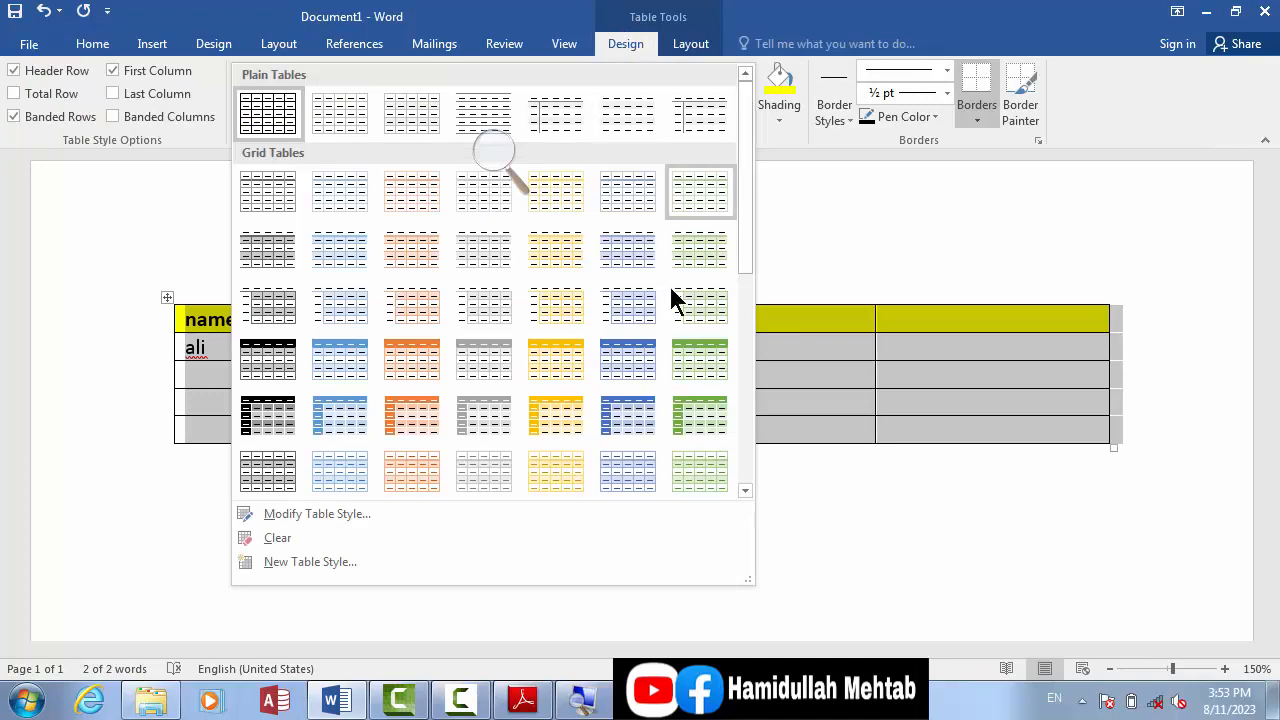
{"action": "scroll", "coordinate": [747, 228], "scroll_direction": "down", "scroll_amount": 6}
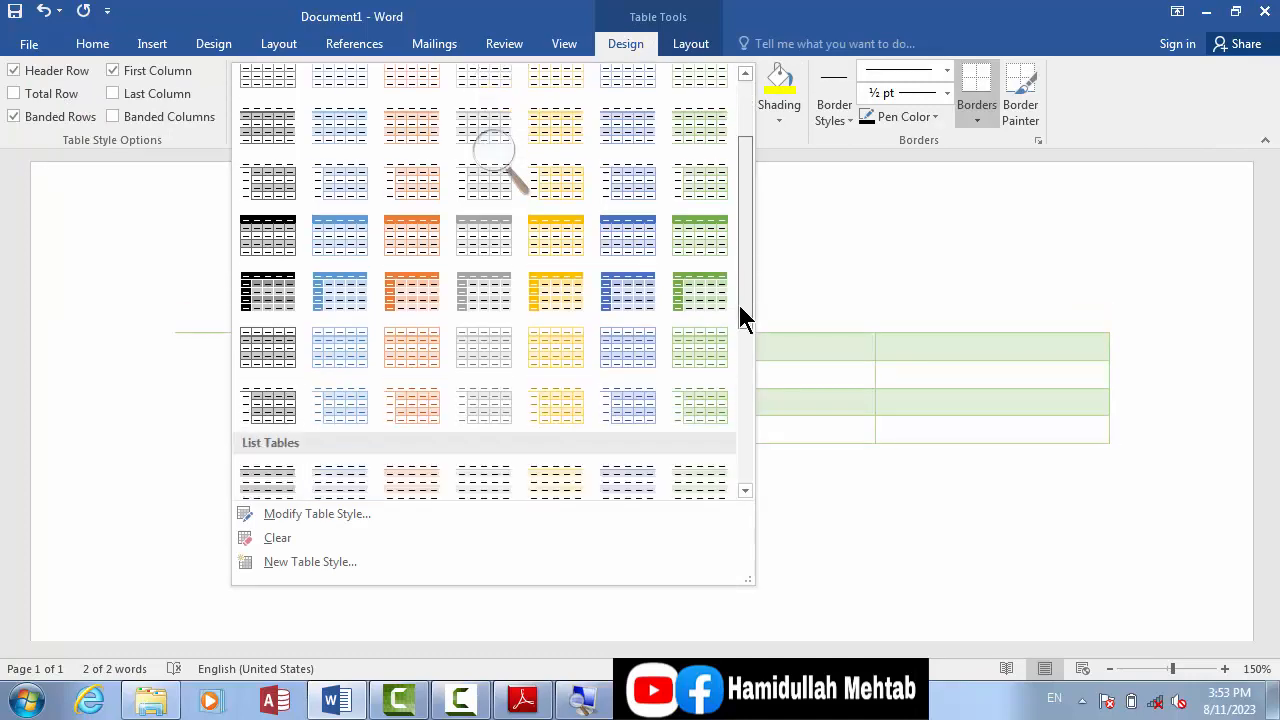
{"action": "scroll", "coordinate": [729, 393], "scroll_direction": "up", "scroll_amount": 1}
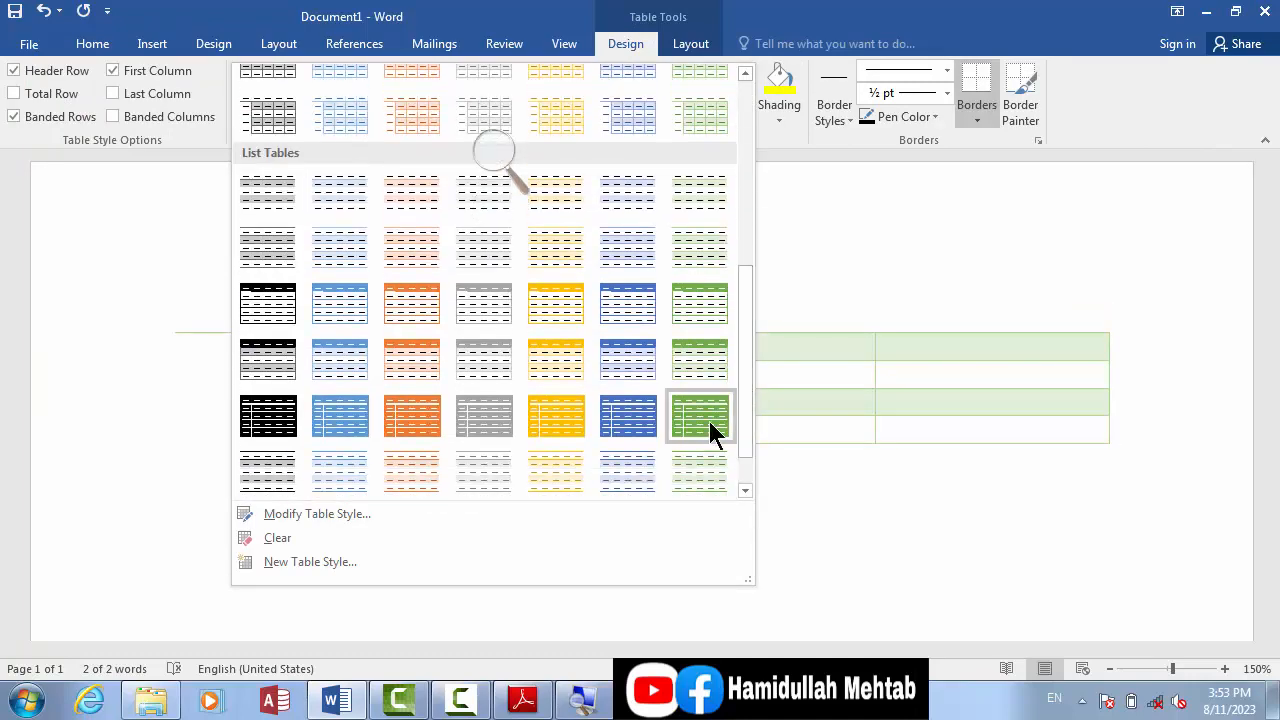
{"action": "left_click", "coordinate": [709, 421]}
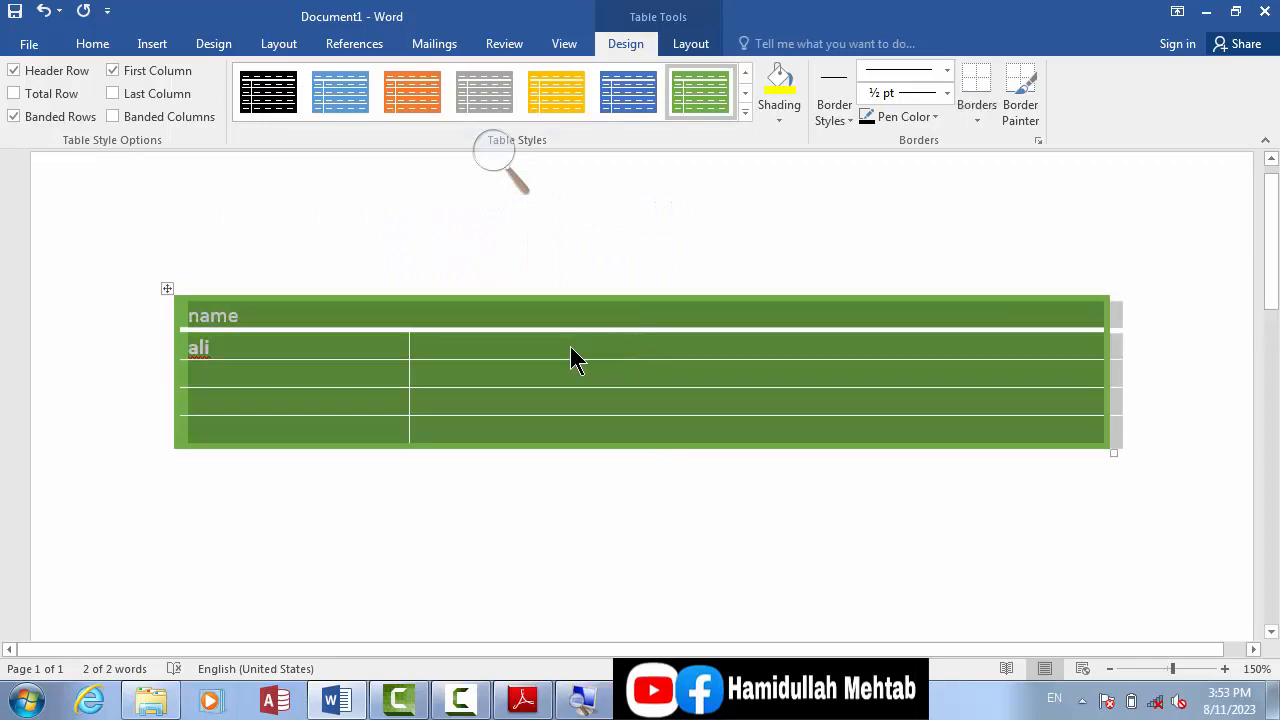
{"action": "left_click", "coordinate": [570, 346]}
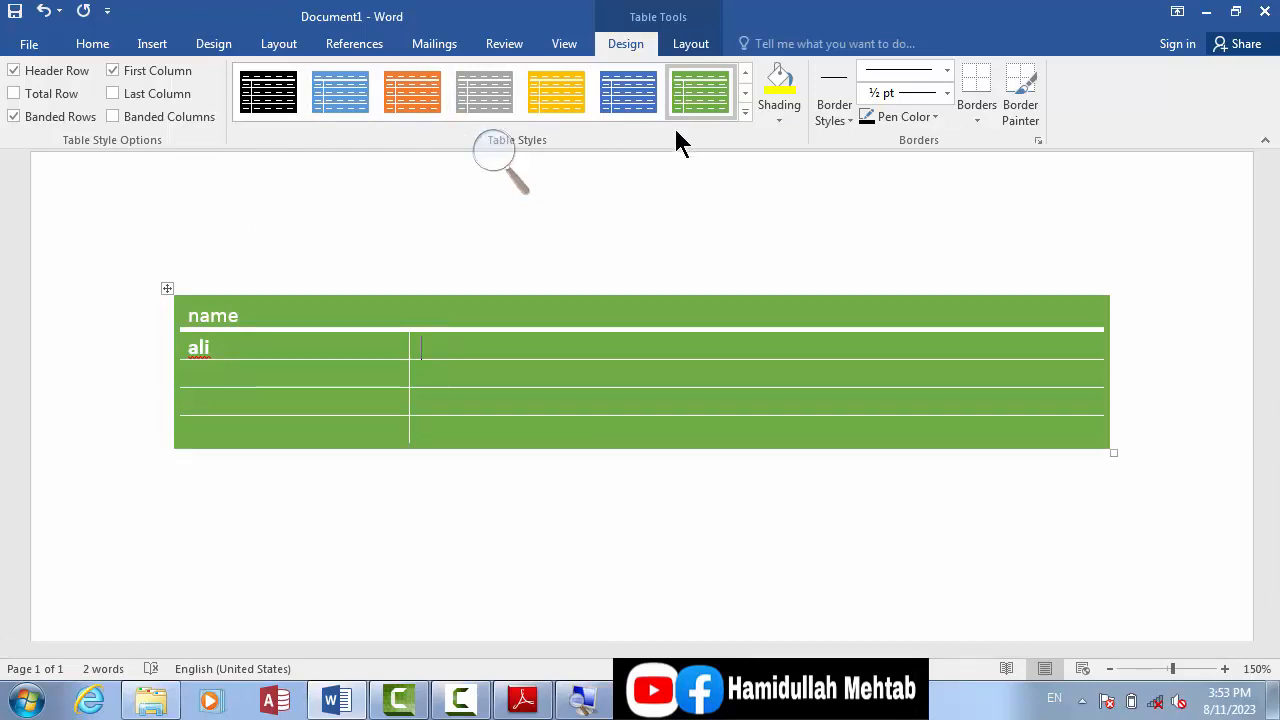
Step: Shade the whole table with a custom light blue, RGB 13, 195, 231
{"action": "left_click", "coordinate": [778, 121]}
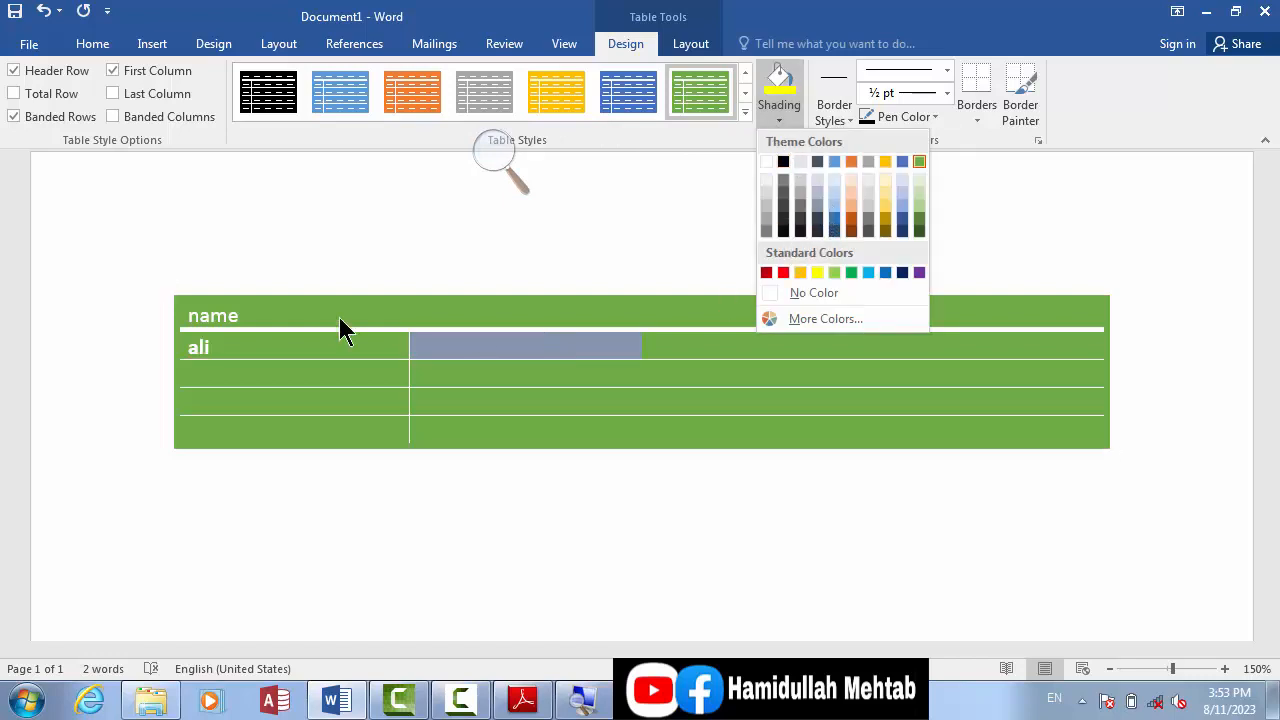
{"action": "left_click", "coordinate": [300, 310]}
{"action": "left_click", "coordinate": [165, 289]}
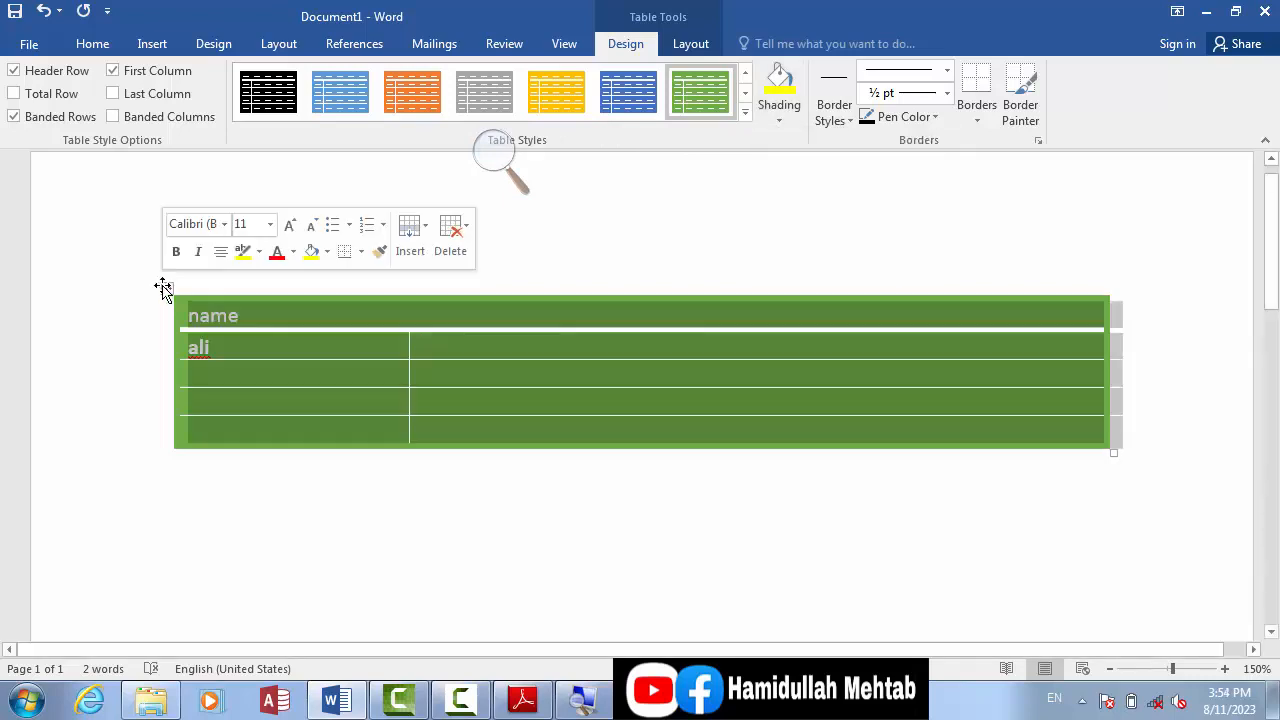
{"action": "left_click", "coordinate": [777, 110]}
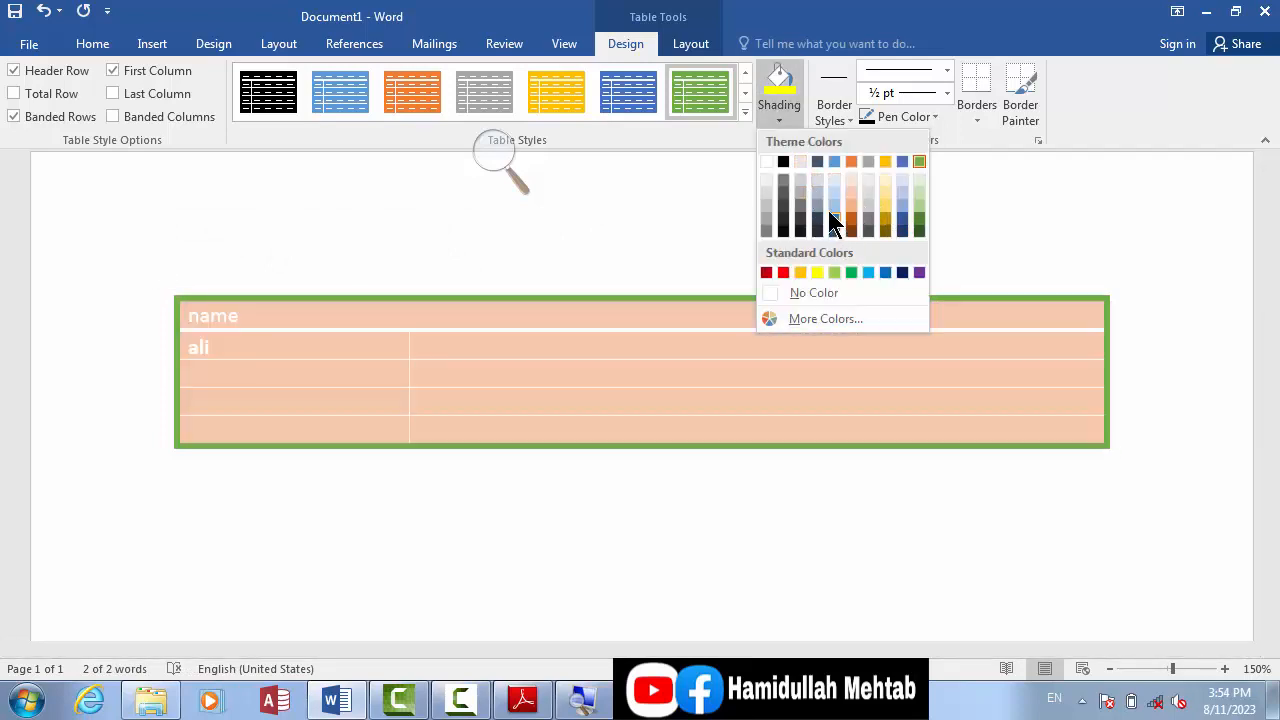
{"action": "left_click", "coordinate": [808, 318]}
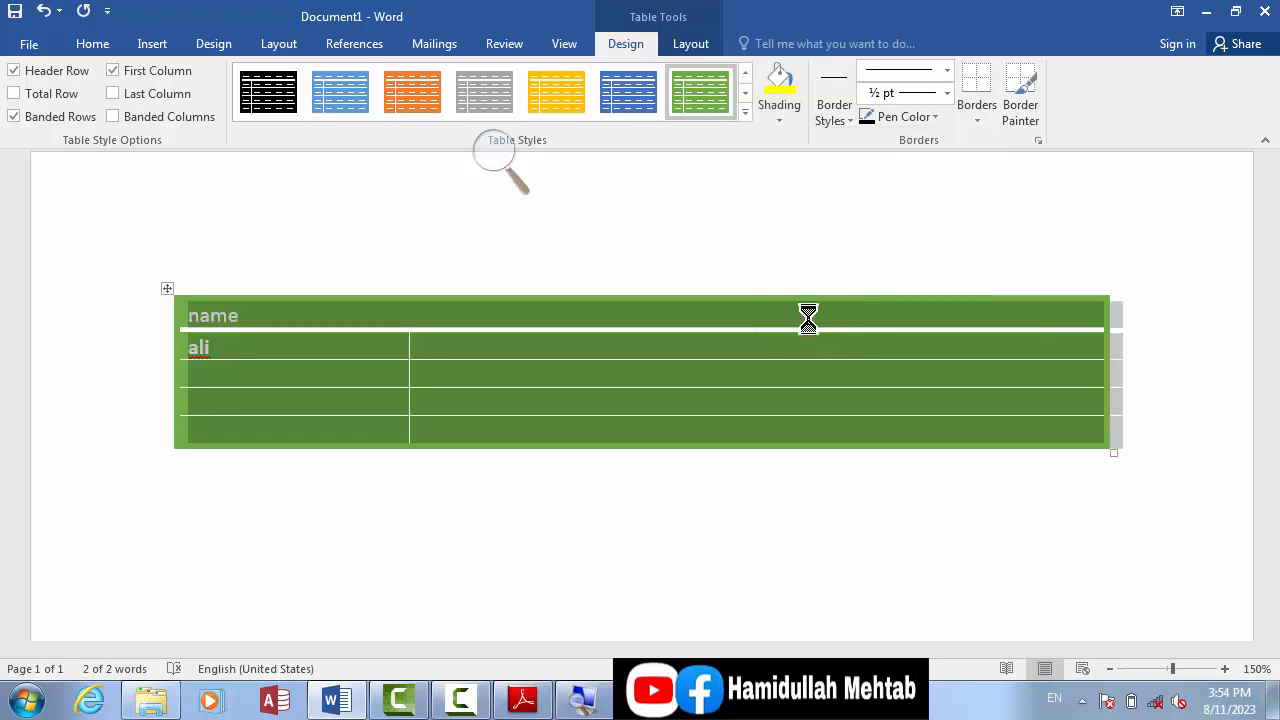
{"action": "left_click_drag", "start_coordinate": [700, 222], "coordinate": [663, 198]}
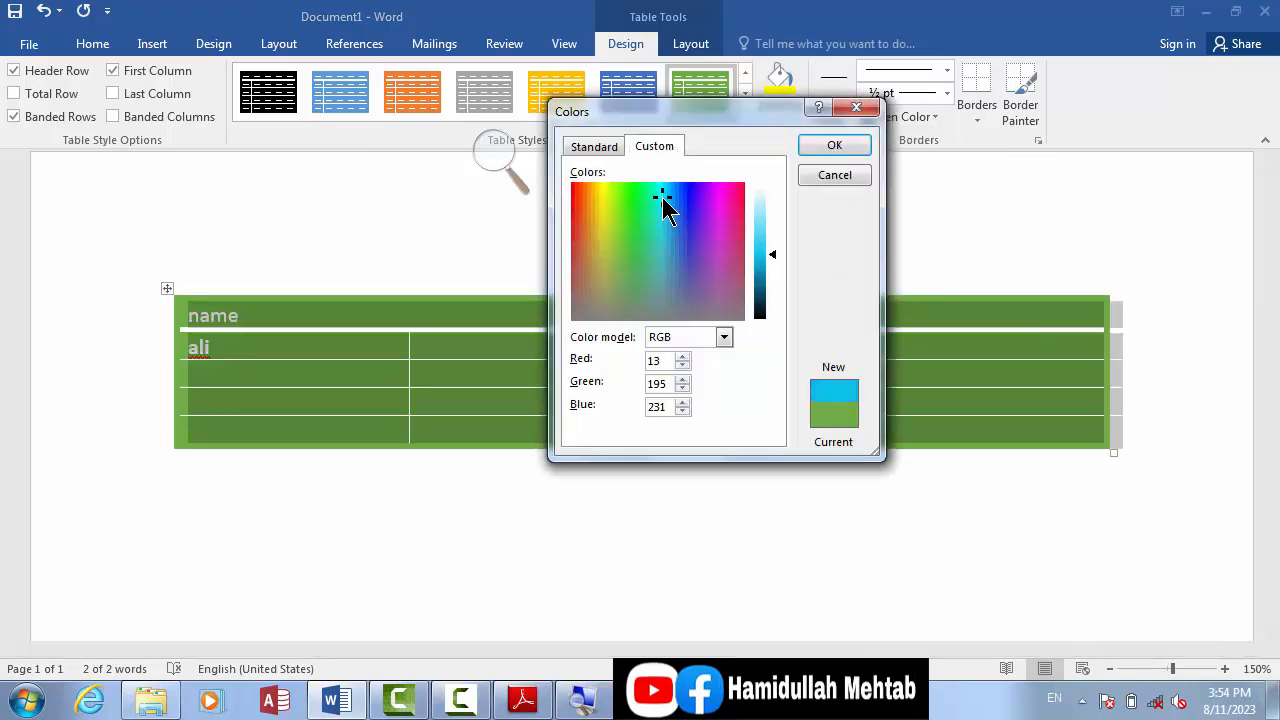
{"action": "left_click", "coordinate": [810, 150]}
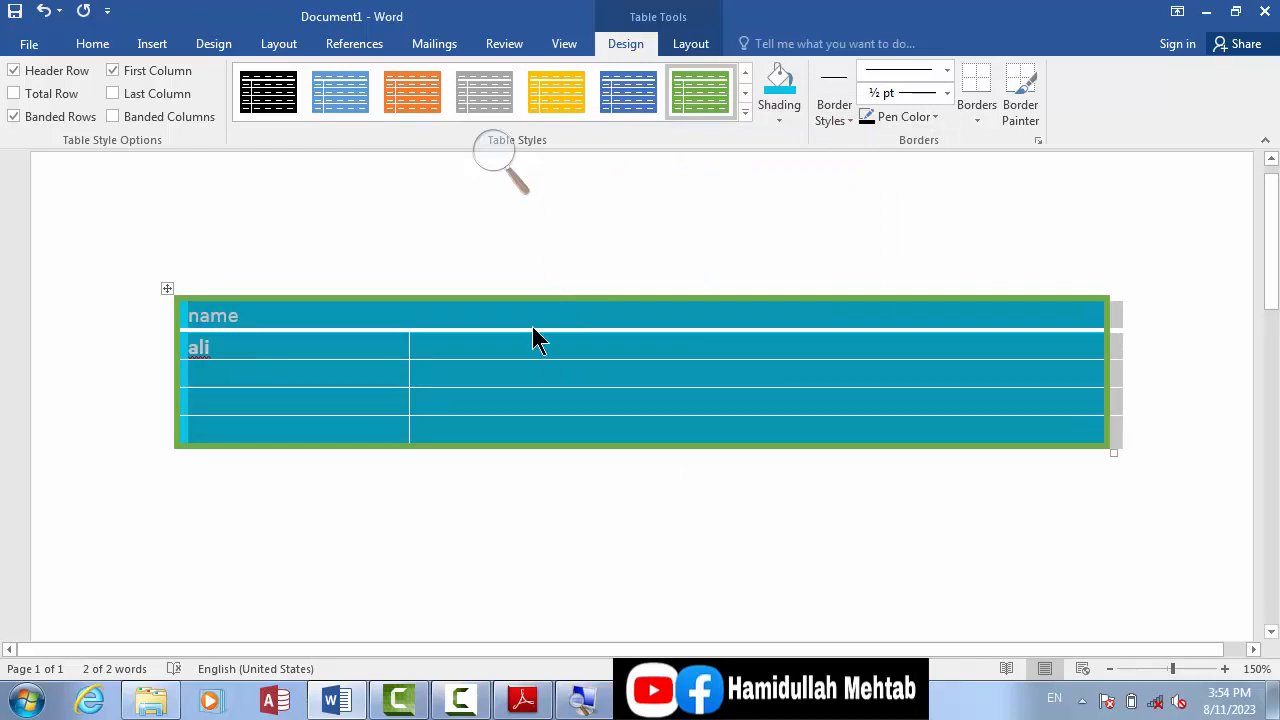
{"action": "left_click", "coordinate": [502, 347]}
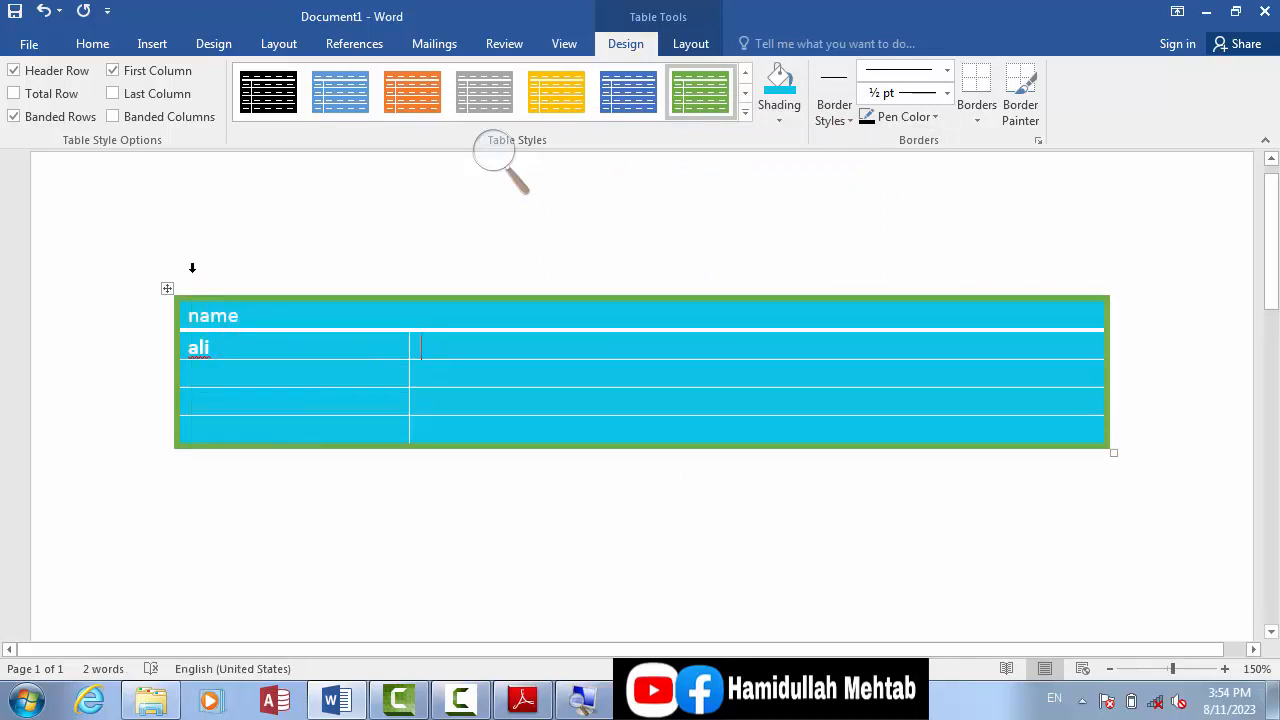
Step: Apply the gold banded grid table style with a solid header row to the whole table and shade it custom light blue again
{"action": "left_click", "coordinate": [166, 291]}
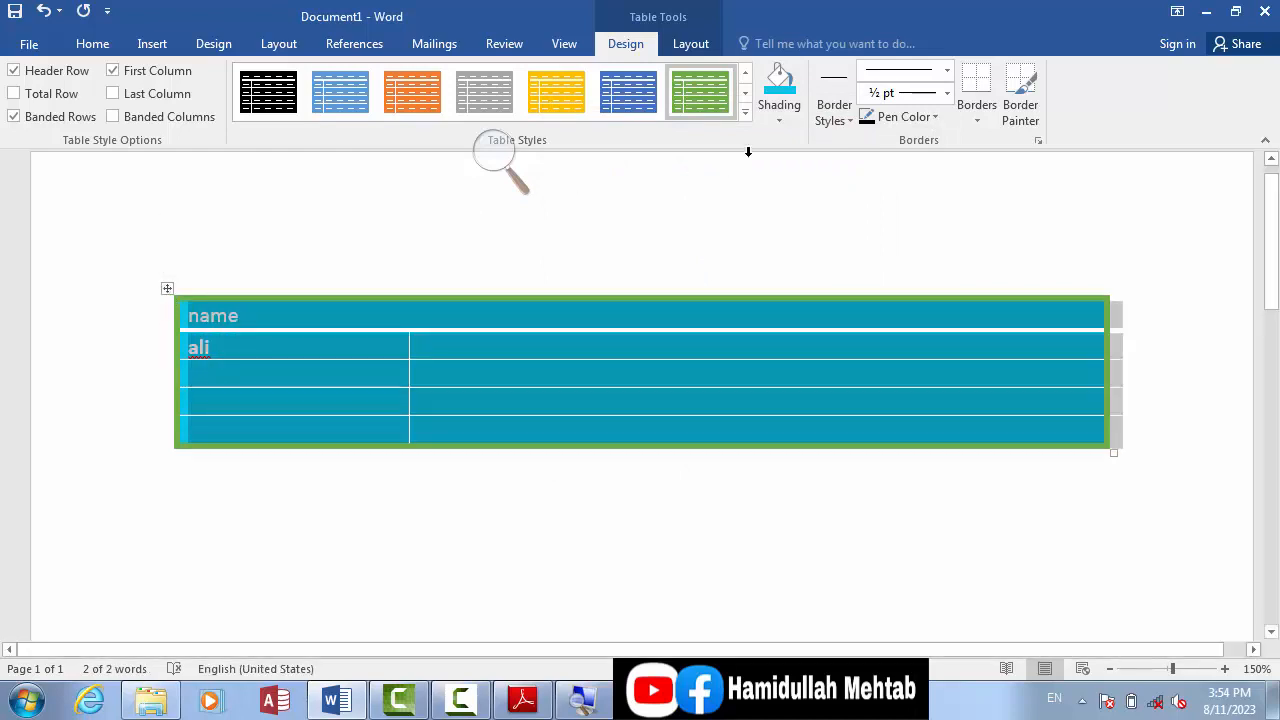
{"action": "left_click", "coordinate": [744, 110]}
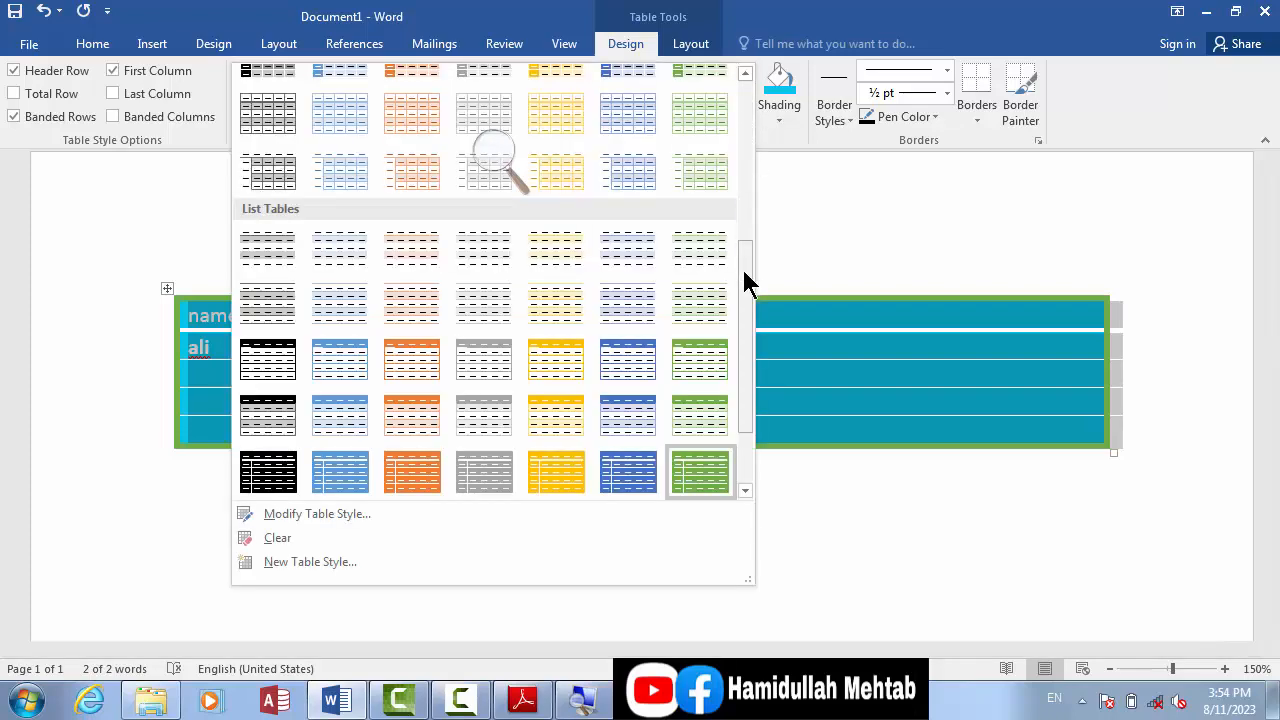
{"action": "left_click_drag", "start_coordinate": [741, 266], "coordinate": [741, 120]}
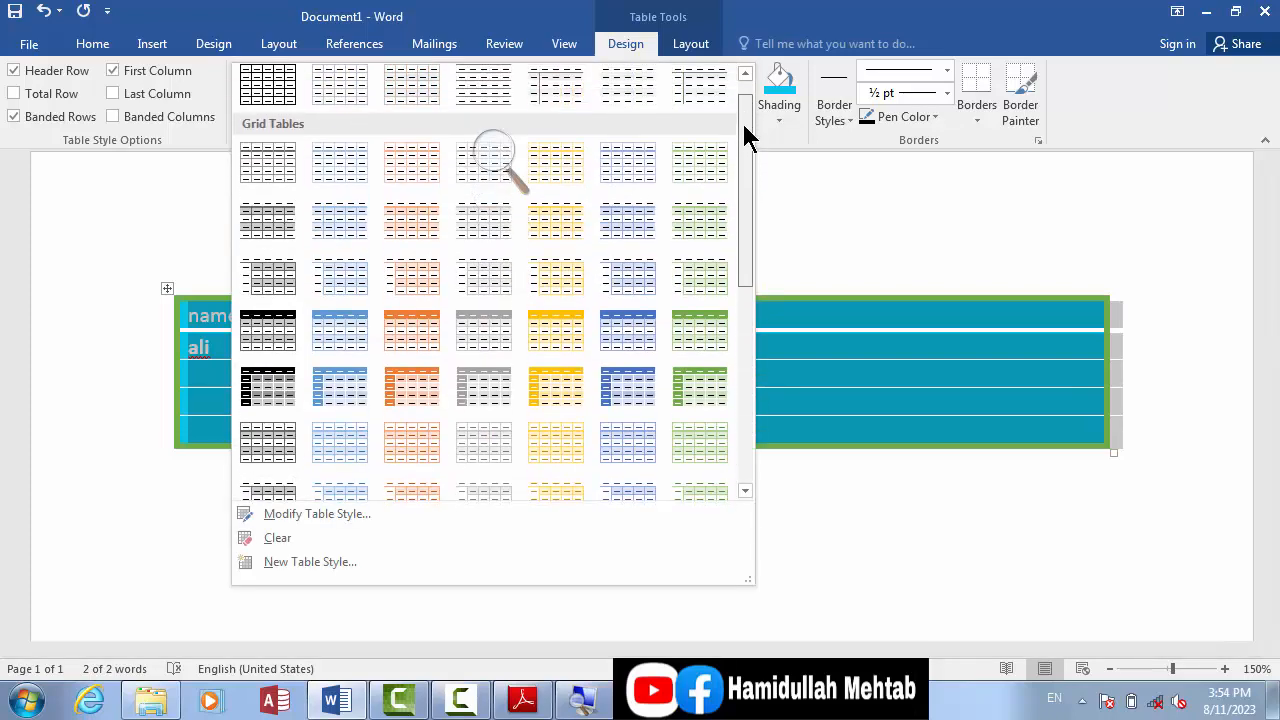
{"action": "left_click", "coordinate": [556, 326]}
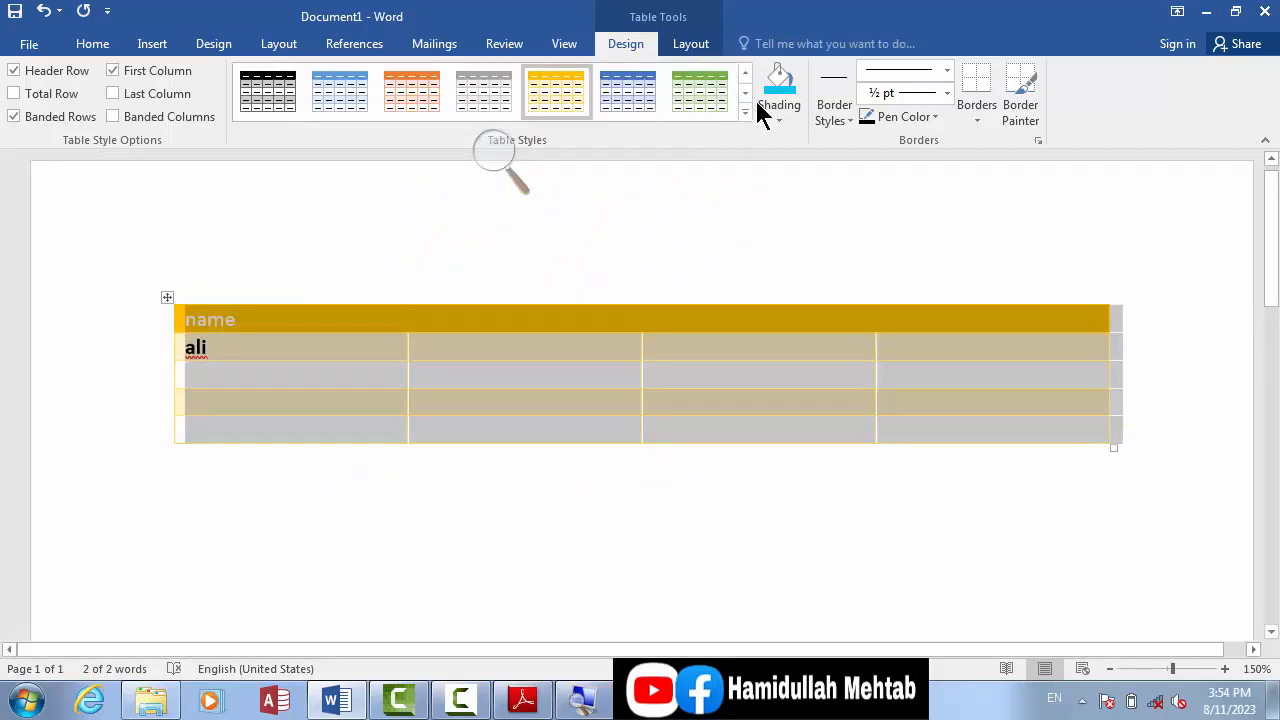
{"action": "left_click", "coordinate": [777, 88]}
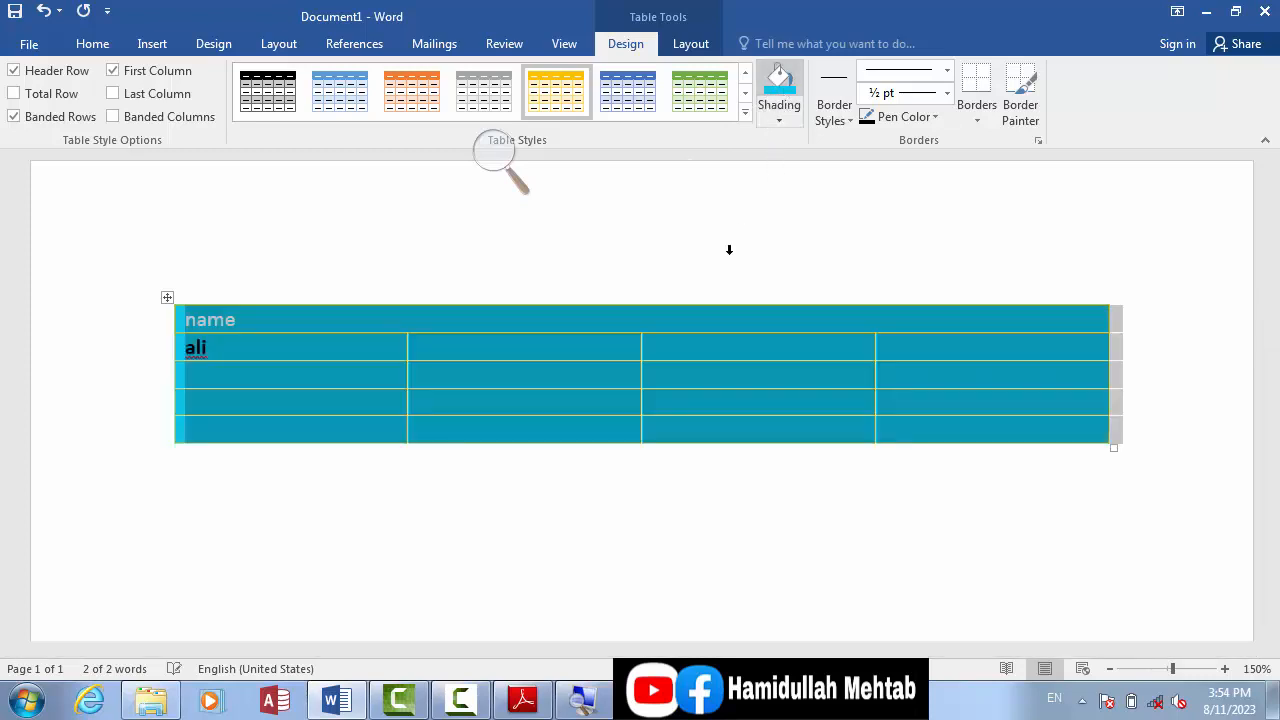
{"action": "left_click", "coordinate": [622, 355]}
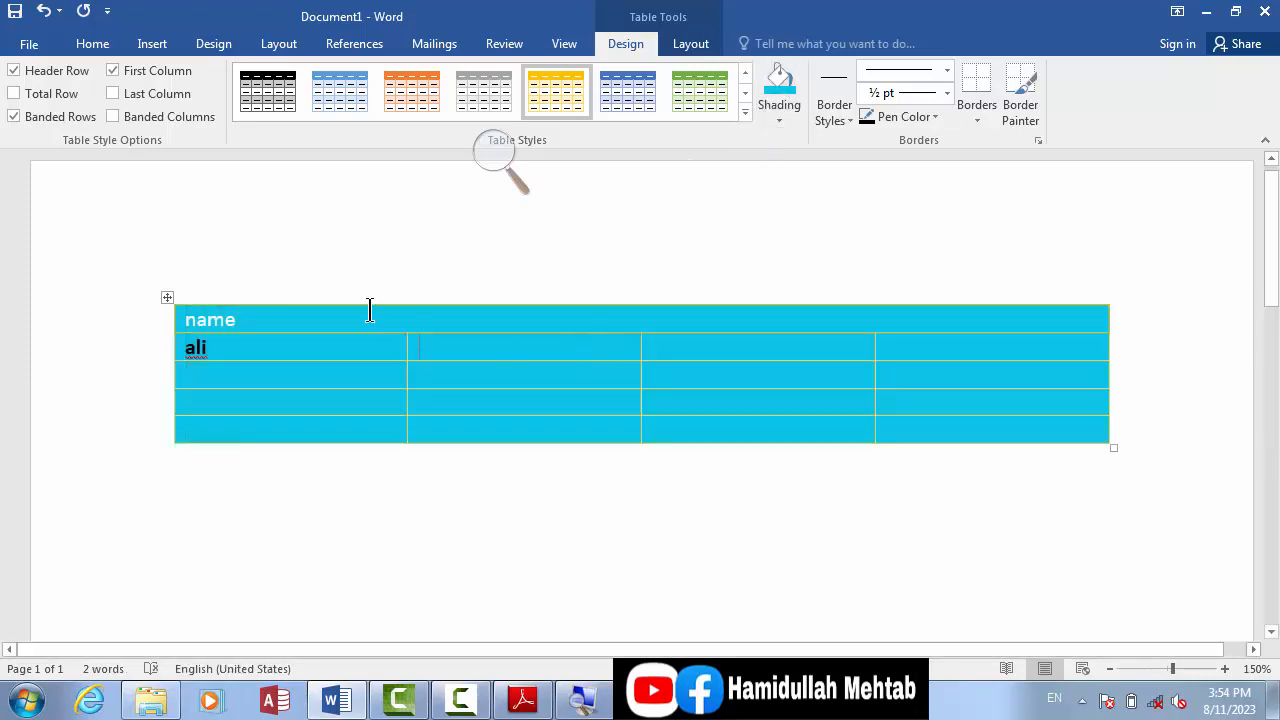
{"action": "left_click", "coordinate": [167, 298]}
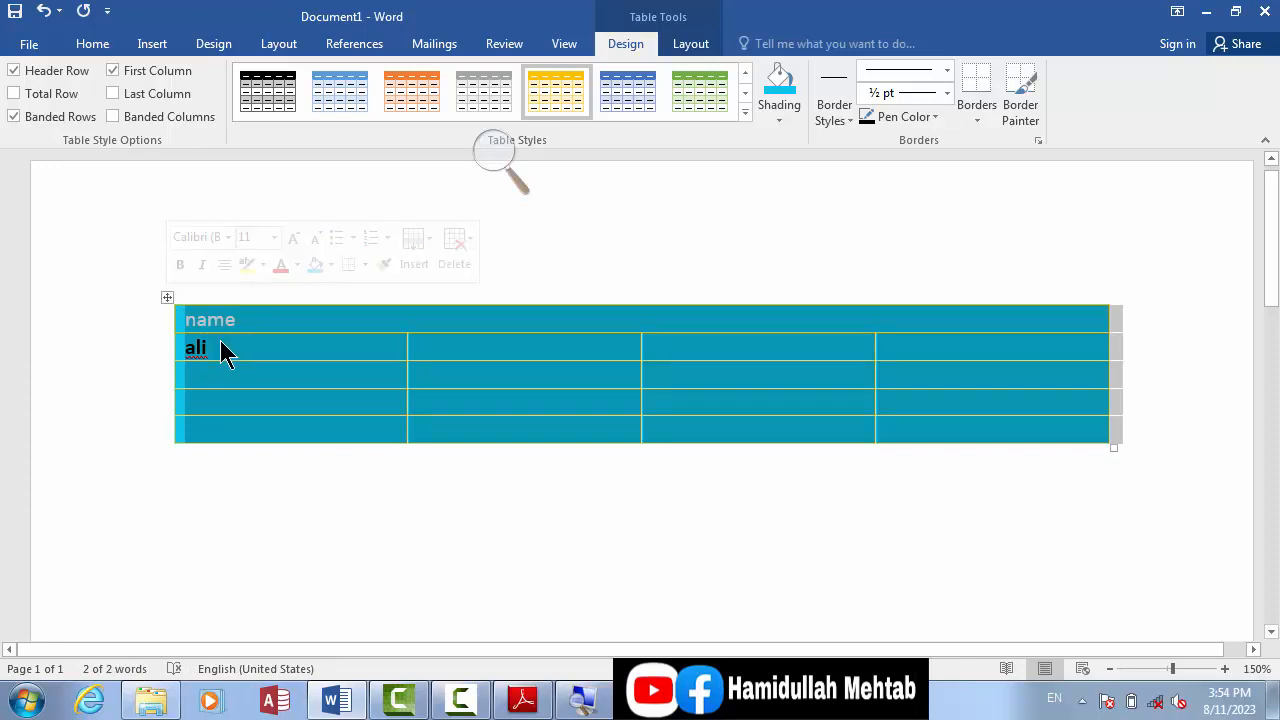
{"action": "left_click", "coordinate": [838, 122]}
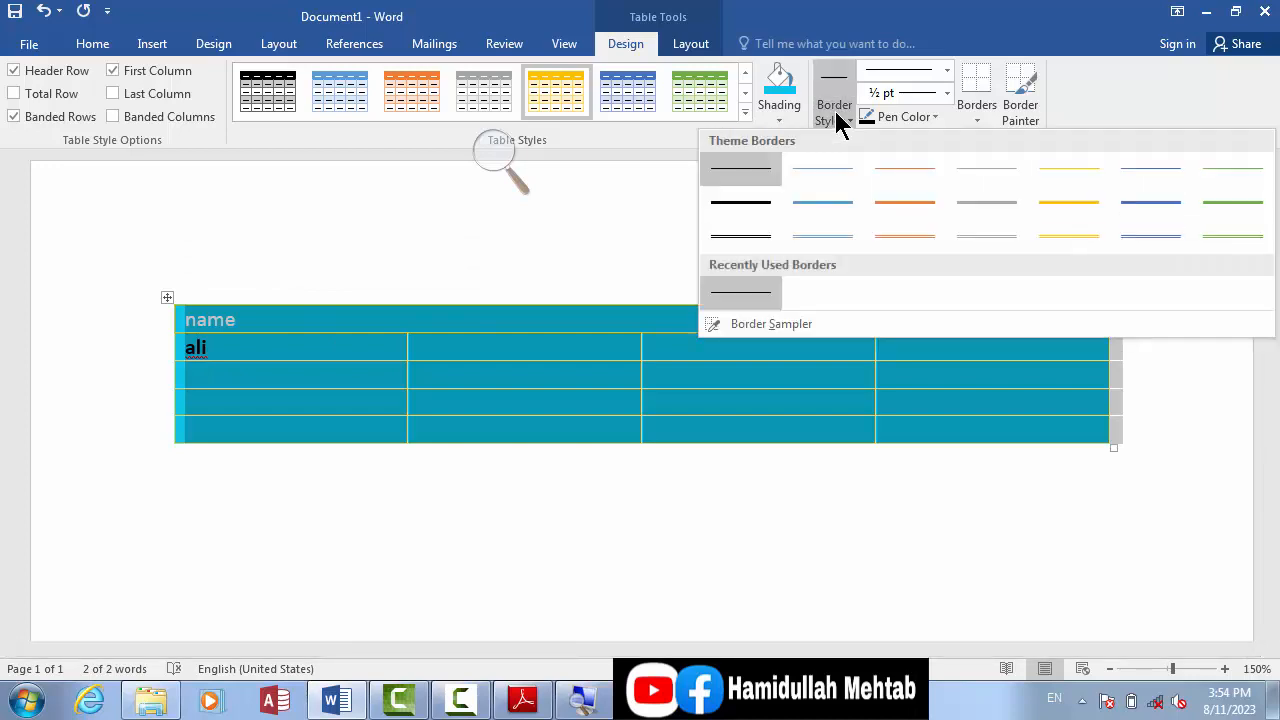
{"action": "left_click", "coordinate": [458, 361]}
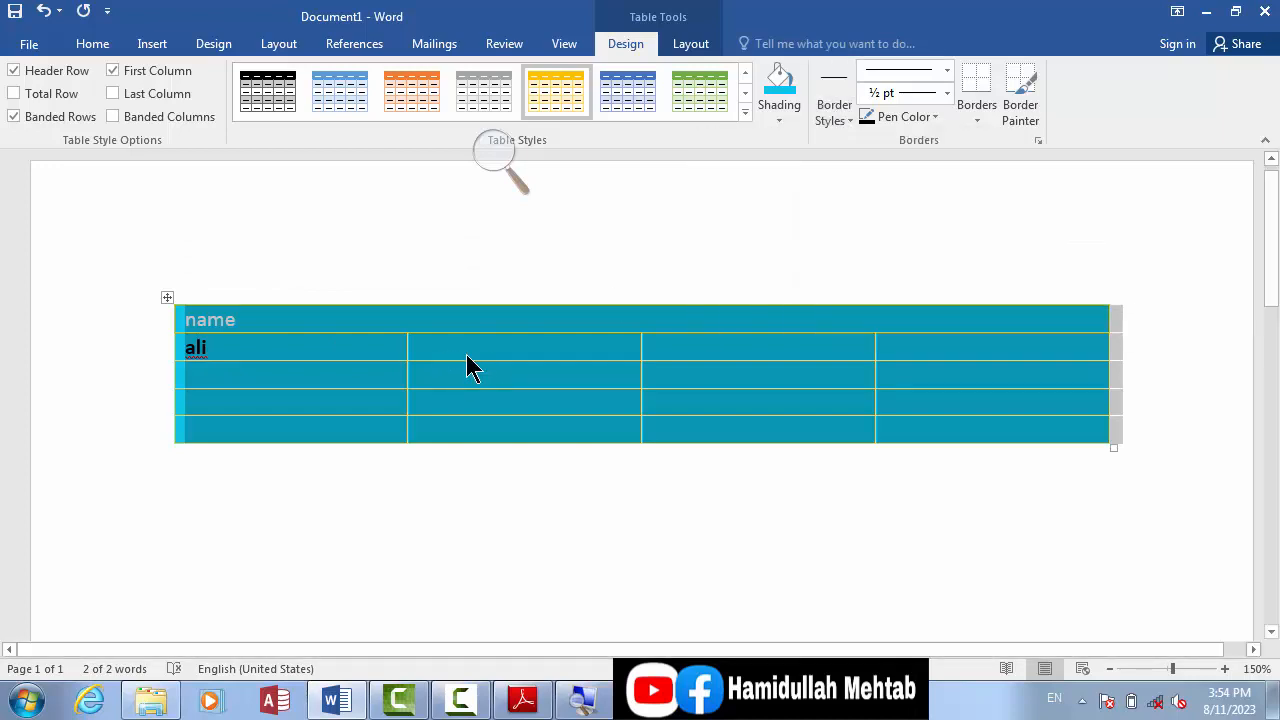
Step: Examine the table's border lines between the cells at close range
{"action": "left_click", "coordinate": [1226, 669]}
{"action": "left_click", "coordinate": [1226, 669]}
{"action": "left_click", "coordinate": [1226, 669]}
{"action": "left_click", "coordinate": [1226, 669]}
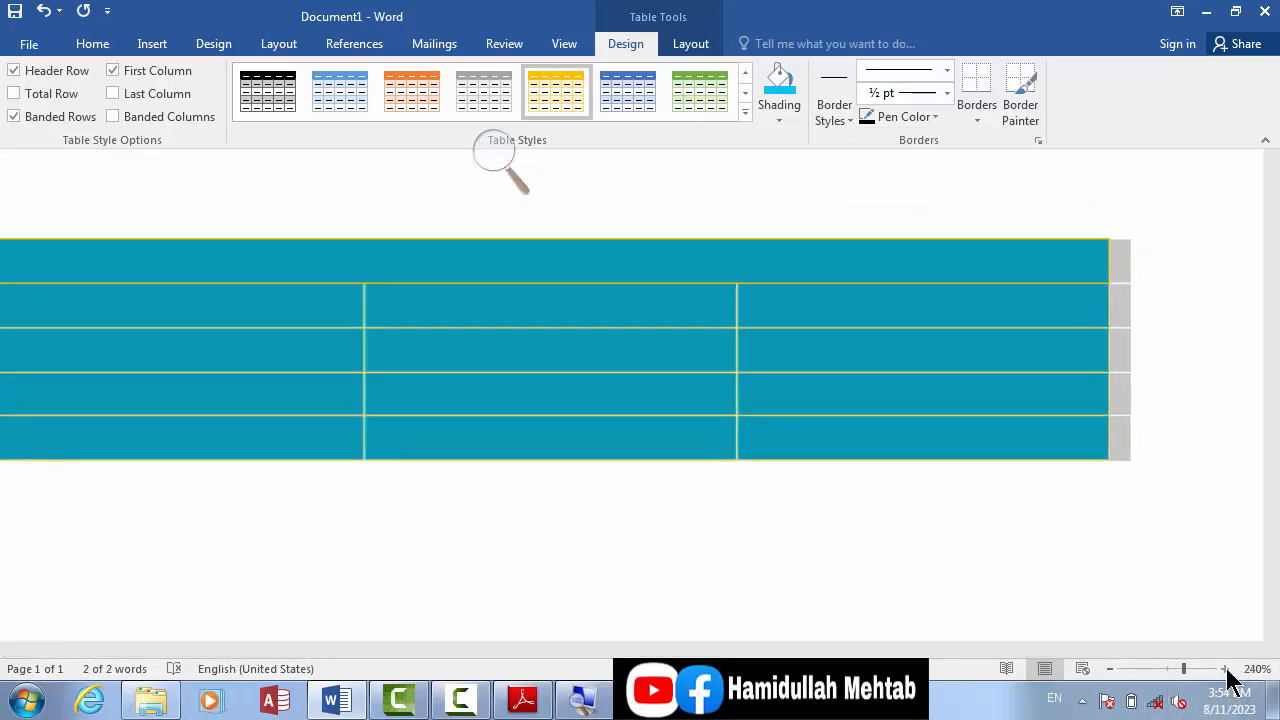
{"action": "left_click", "coordinate": [1226, 669]}
{"action": "left_click", "coordinate": [1226, 669]}
{"action": "left_click", "coordinate": [1226, 669]}
{"action": "left_click", "coordinate": [1226, 669]}
{"action": "left_click", "coordinate": [1226, 669]}
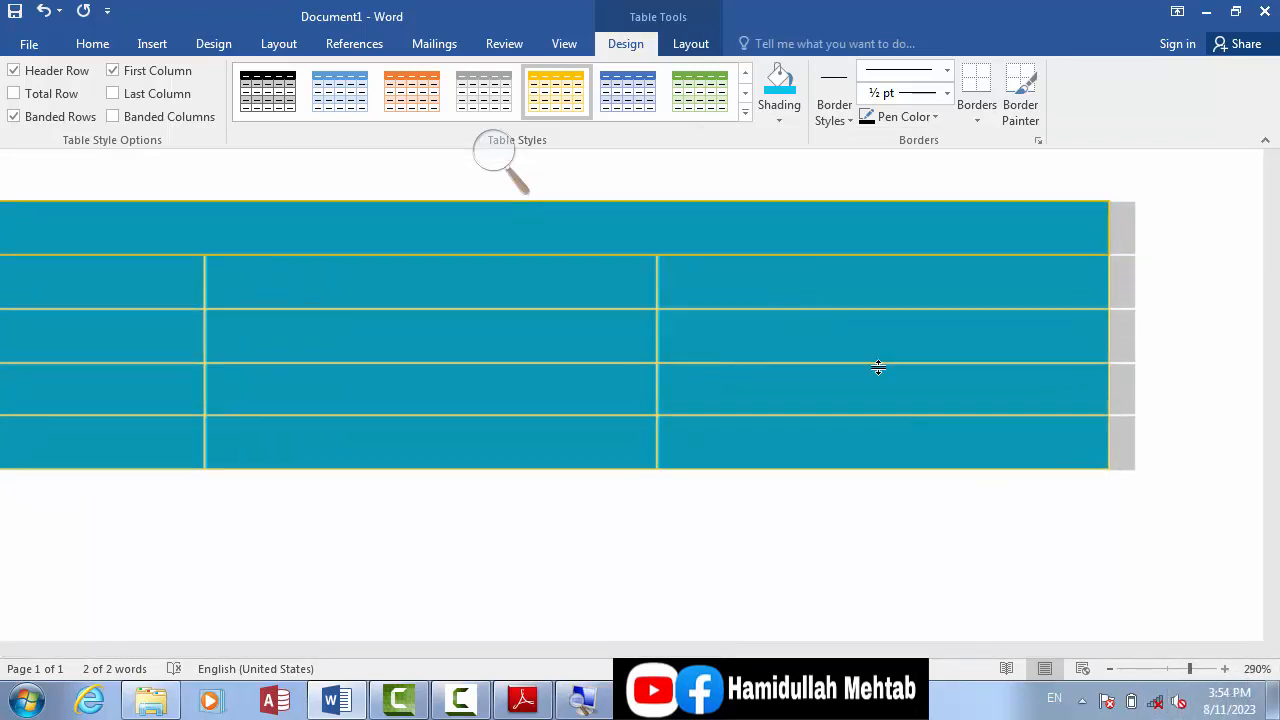
{"action": "left_click", "coordinate": [740, 280]}
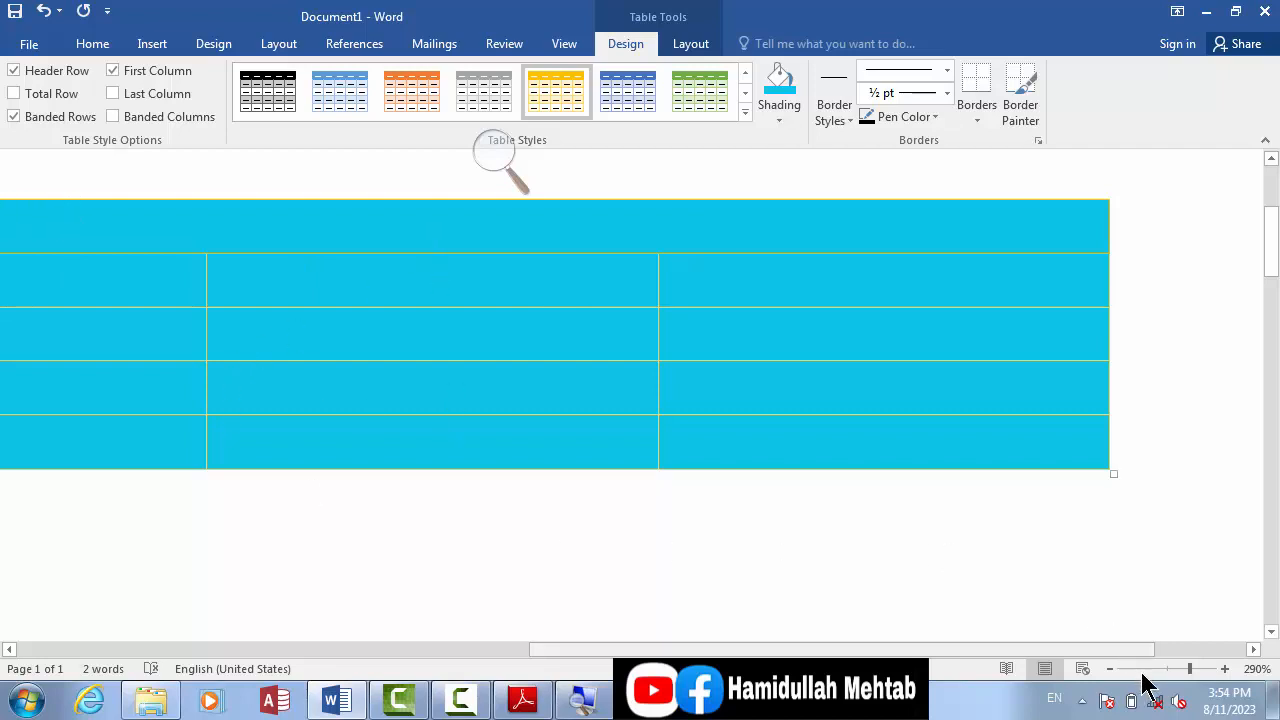
{"action": "left_click", "coordinate": [1110, 668]}
{"action": "left_click", "coordinate": [1110, 668]}
{"action": "left_click", "coordinate": [1110, 668]}
{"action": "left_click", "coordinate": [1110, 669]}
{"action": "left_click", "coordinate": [1110, 669]}
{"action": "left_click", "coordinate": [1110, 669]}
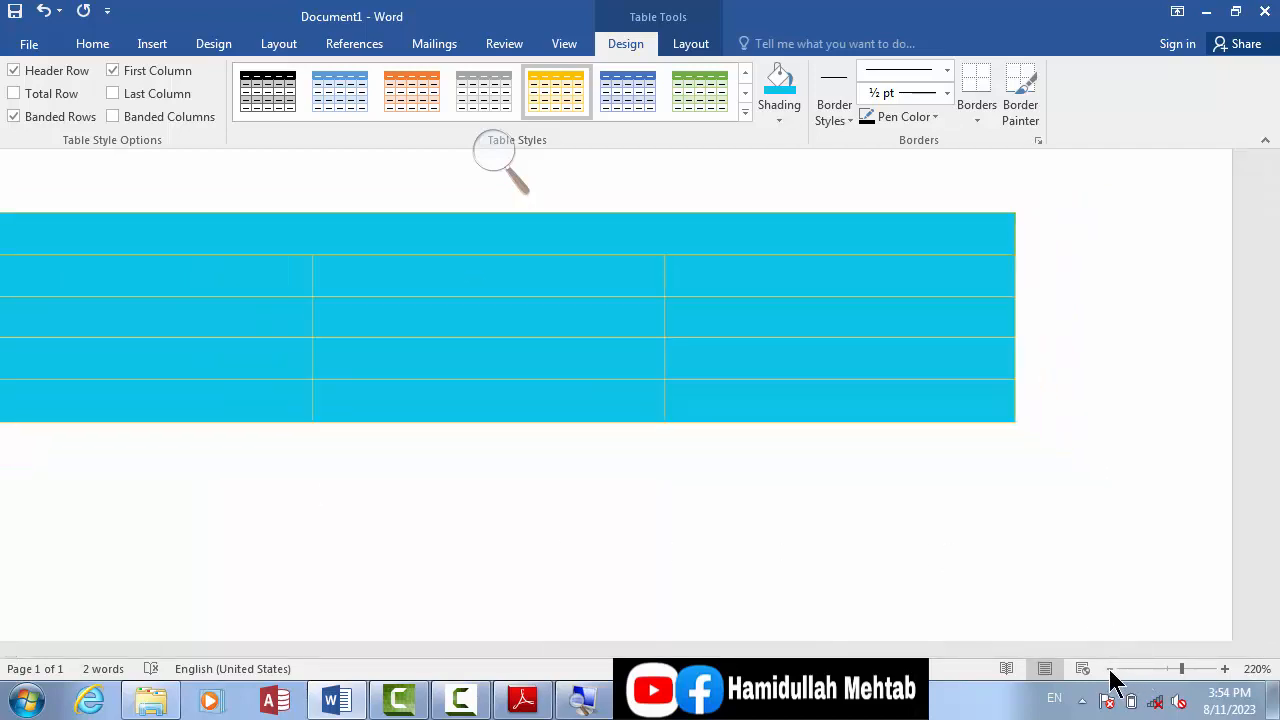
{"action": "left_click", "coordinate": [1110, 669]}
{"action": "left_click", "coordinate": [1110, 669]}
{"action": "left_click", "coordinate": [1110, 669]}
{"action": "left_click", "coordinate": [1110, 669]}
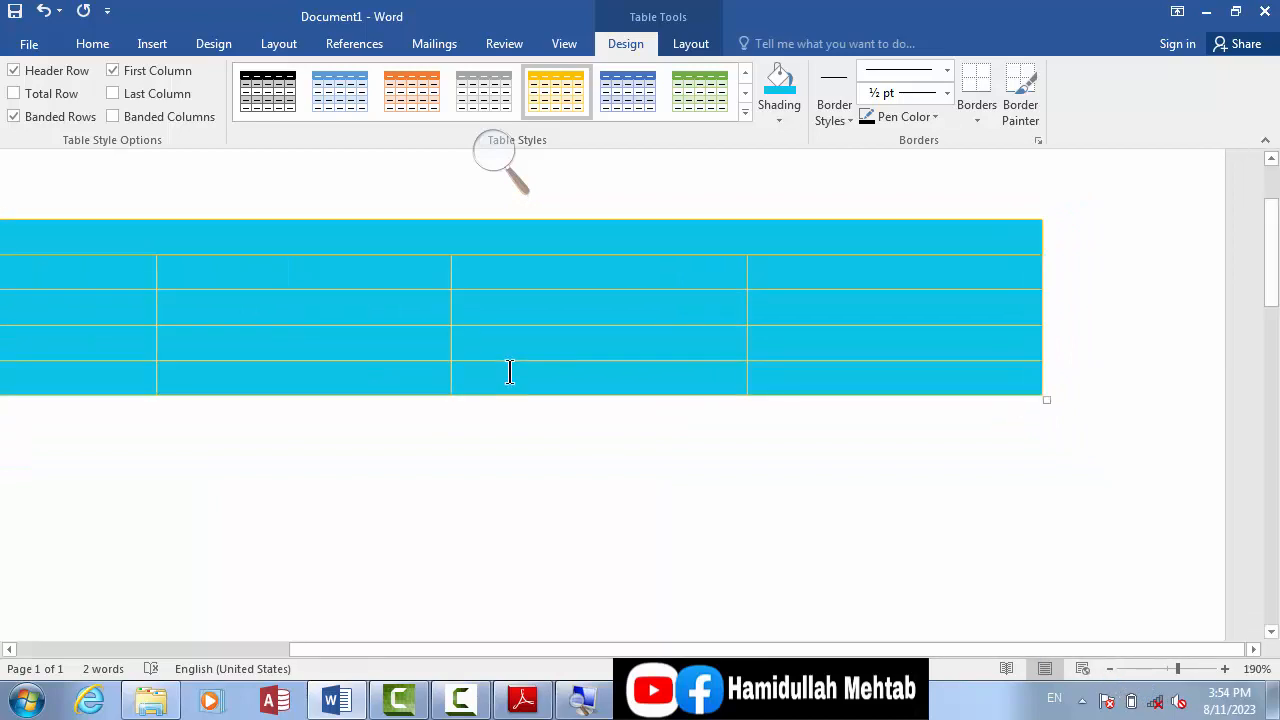
{"action": "left_click_drag", "start_coordinate": [452, 644], "coordinate": [270, 640]}
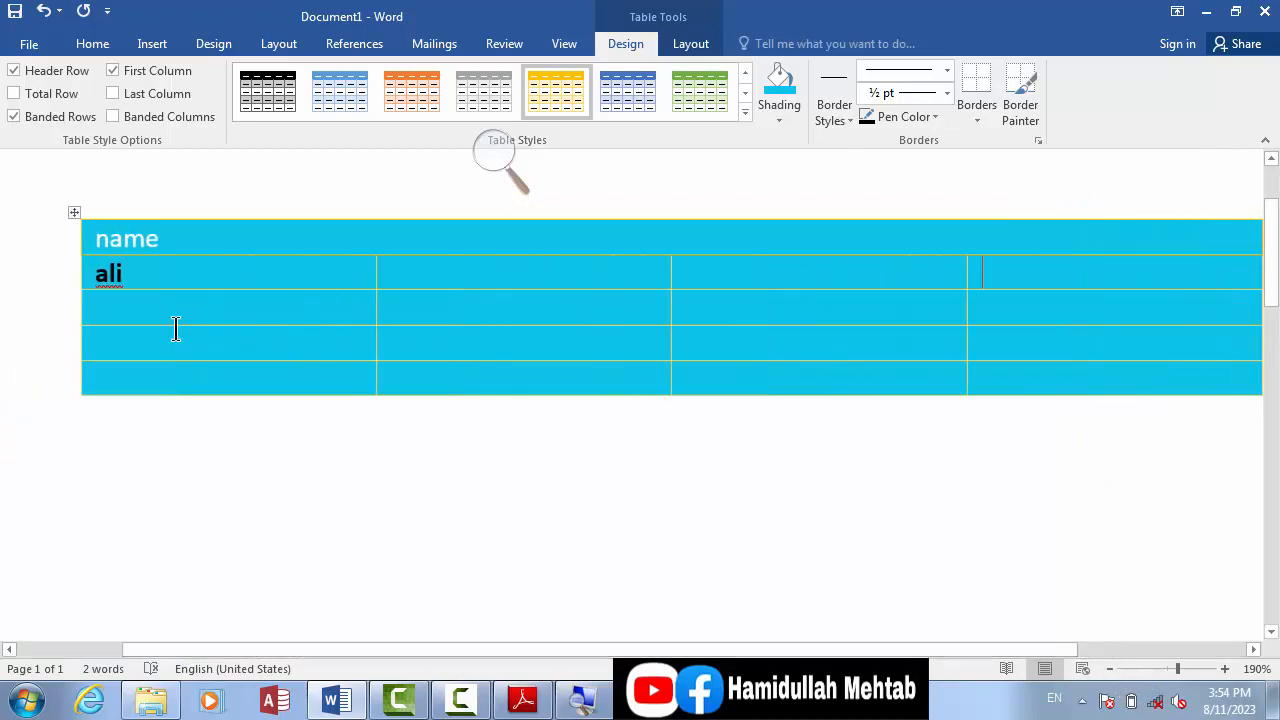
Step: Remove the shading from the whole table by setting it to No Color
{"action": "left_click", "coordinate": [73, 213]}
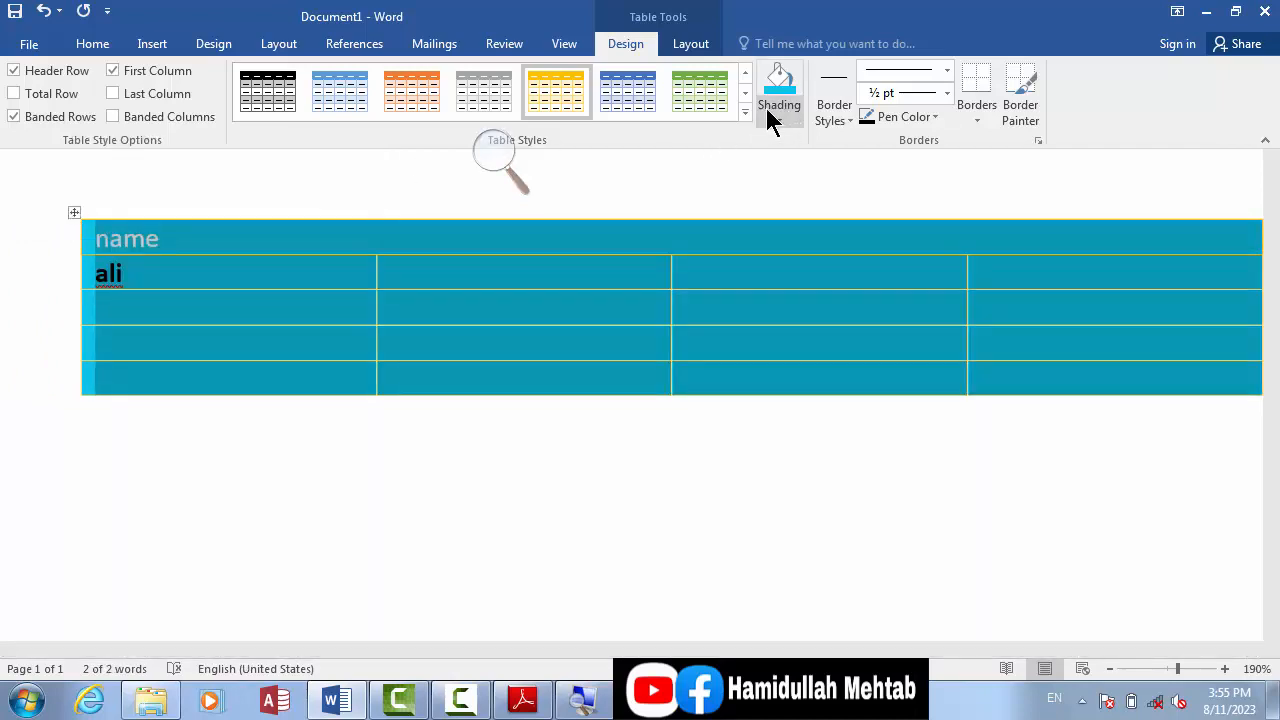
{"action": "left_click", "coordinate": [768, 114]}
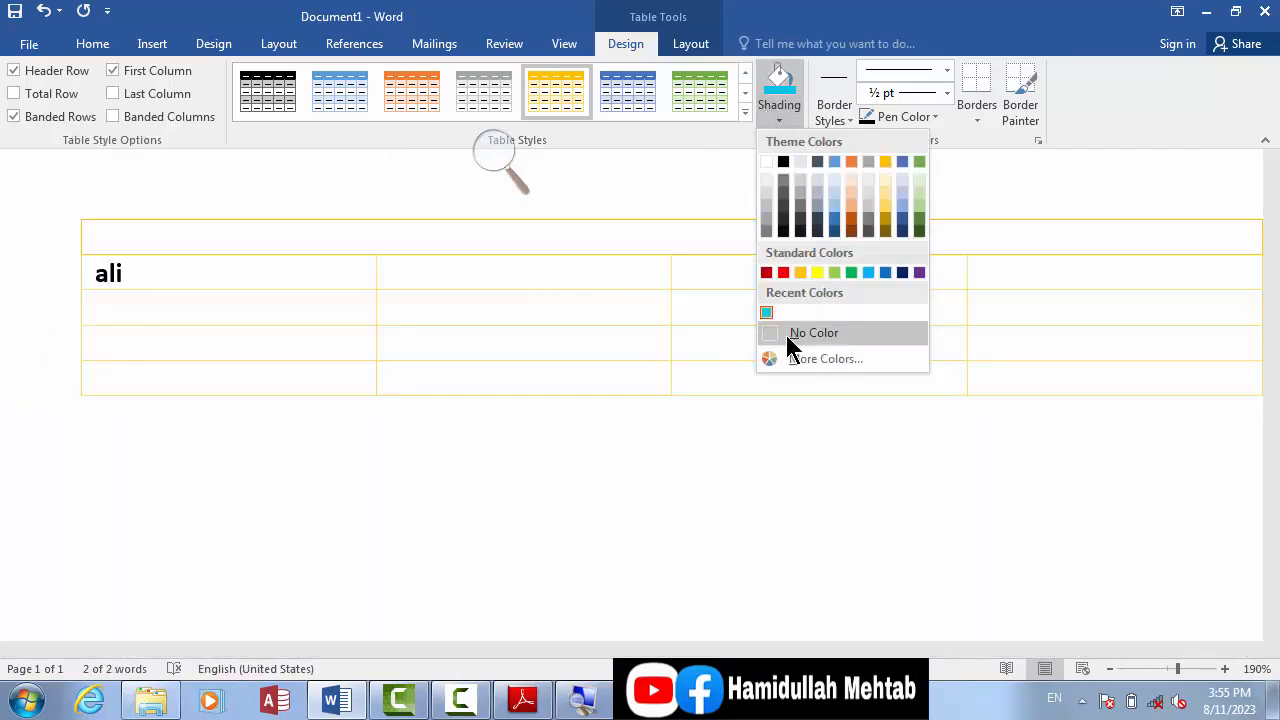
{"action": "left_click", "coordinate": [787, 336]}
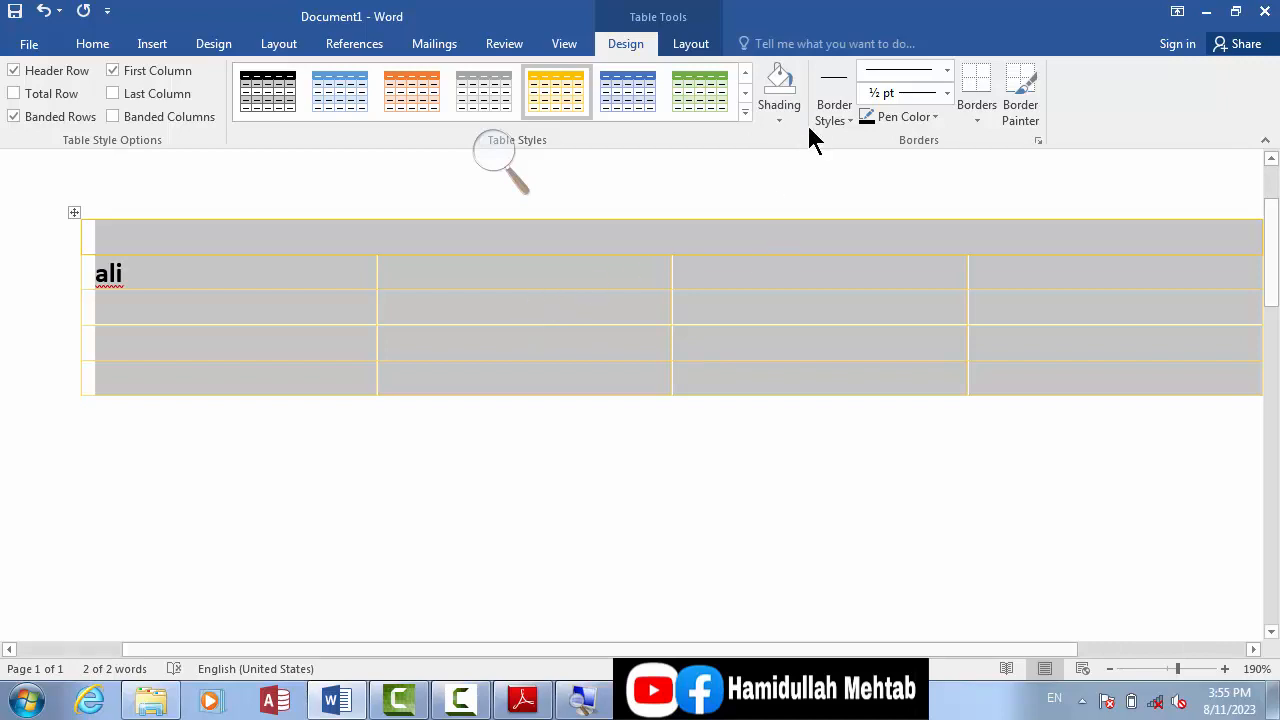
Step: Paint a ½ pt double light blue theme border on all four sides of the second cell in the second row
{"action": "left_click", "coordinate": [829, 117]}
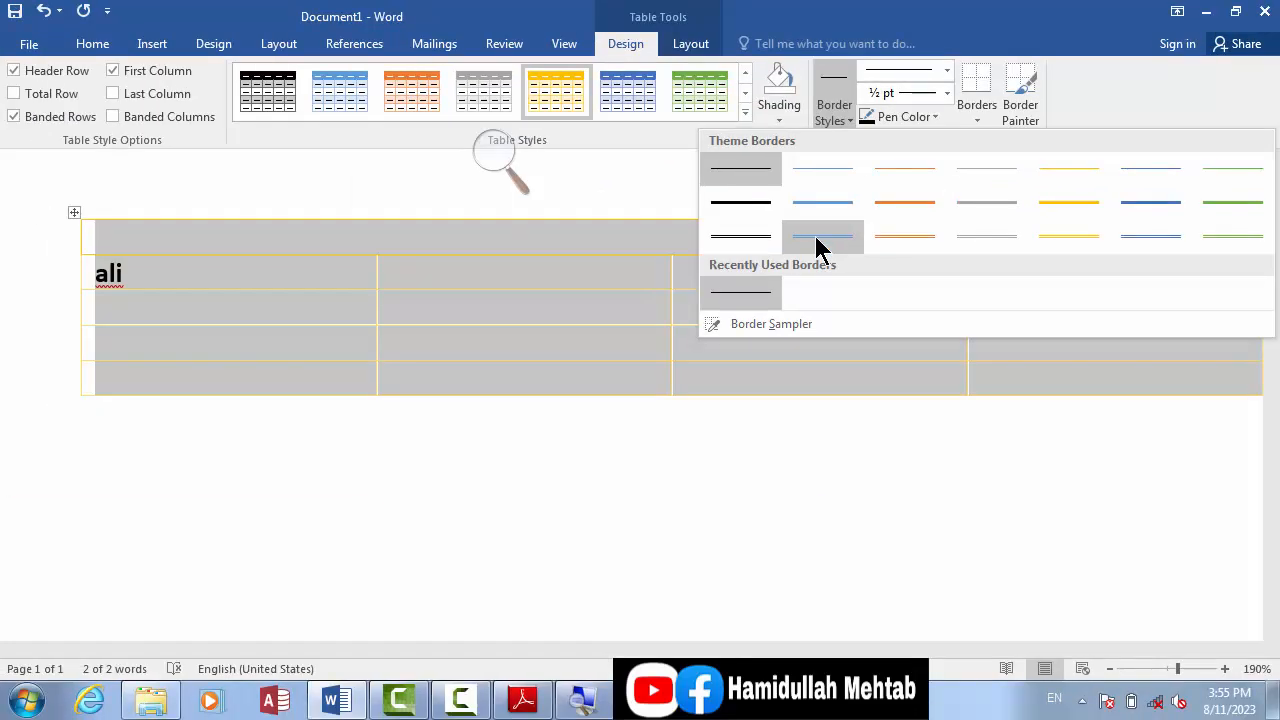
{"action": "left_click", "coordinate": [605, 250]}
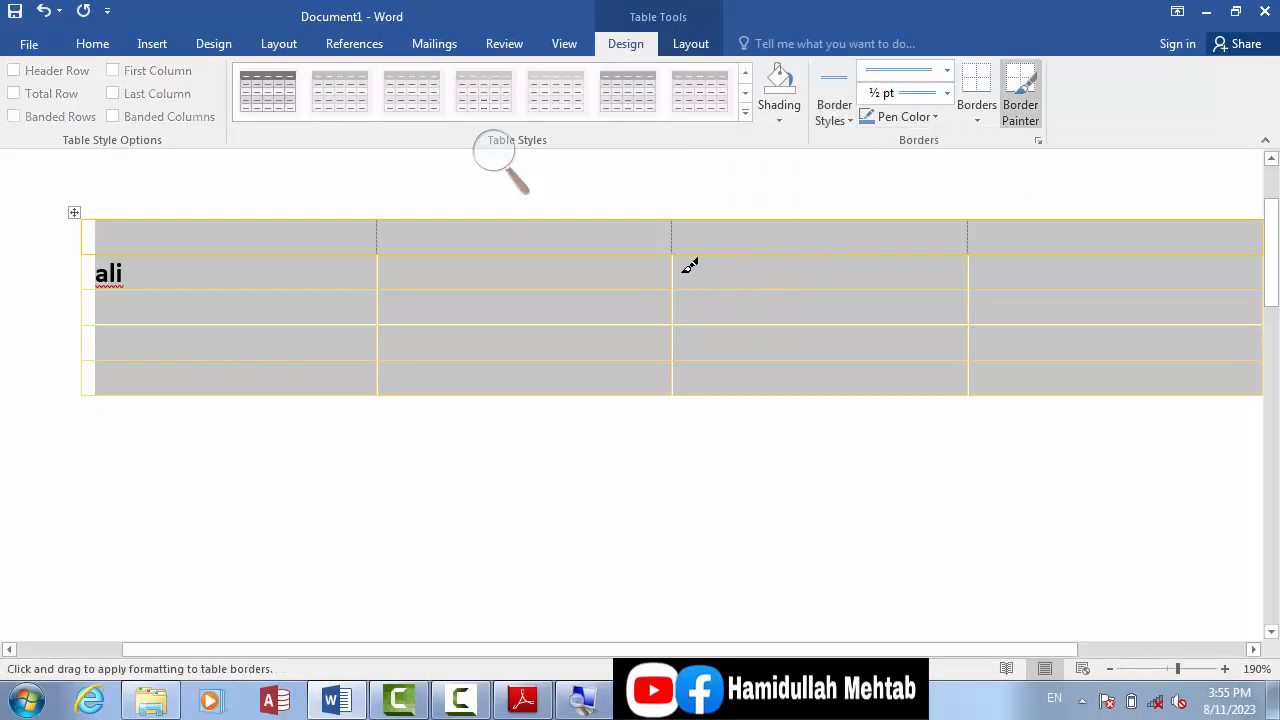
{"action": "left_click", "coordinate": [435, 251]}
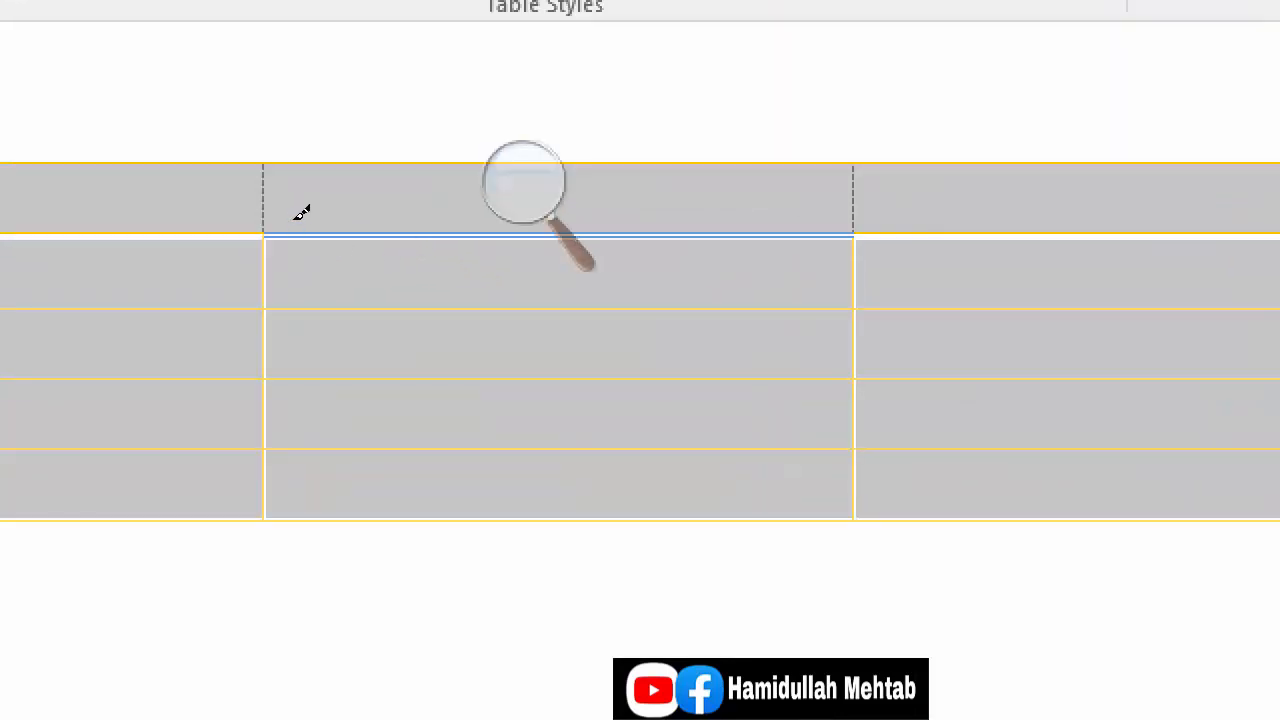
{"action": "left_click", "coordinate": [441, 288]}
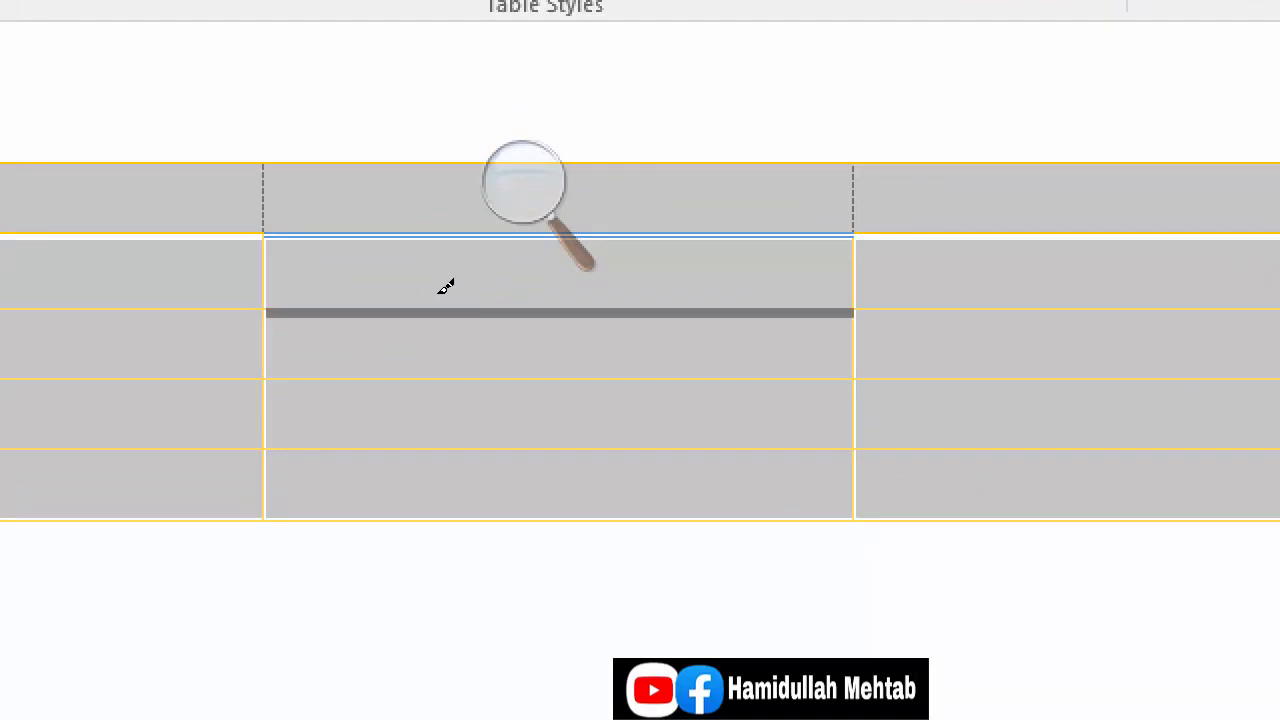
{"action": "left_click", "coordinate": [446, 287]}
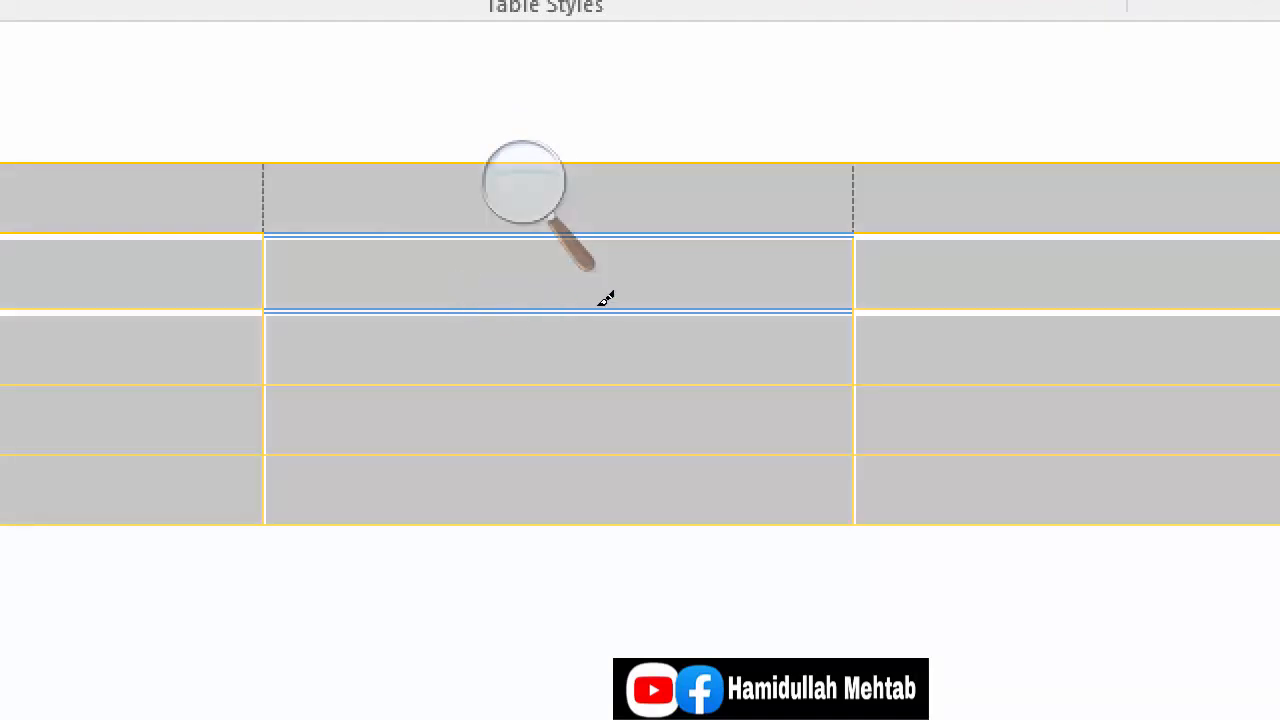
{"action": "left_click", "coordinate": [676, 270]}
{"action": "left_click", "coordinate": [380, 267]}
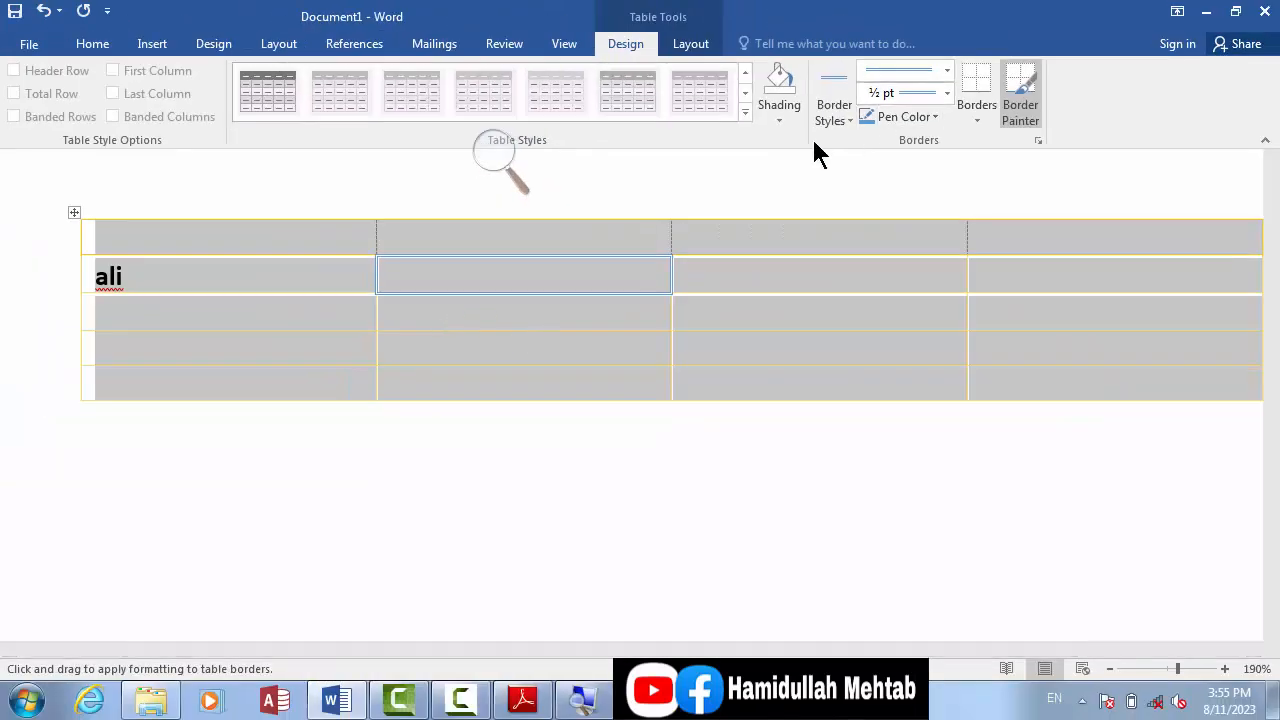
{"action": "left_click", "coordinate": [629, 240]}
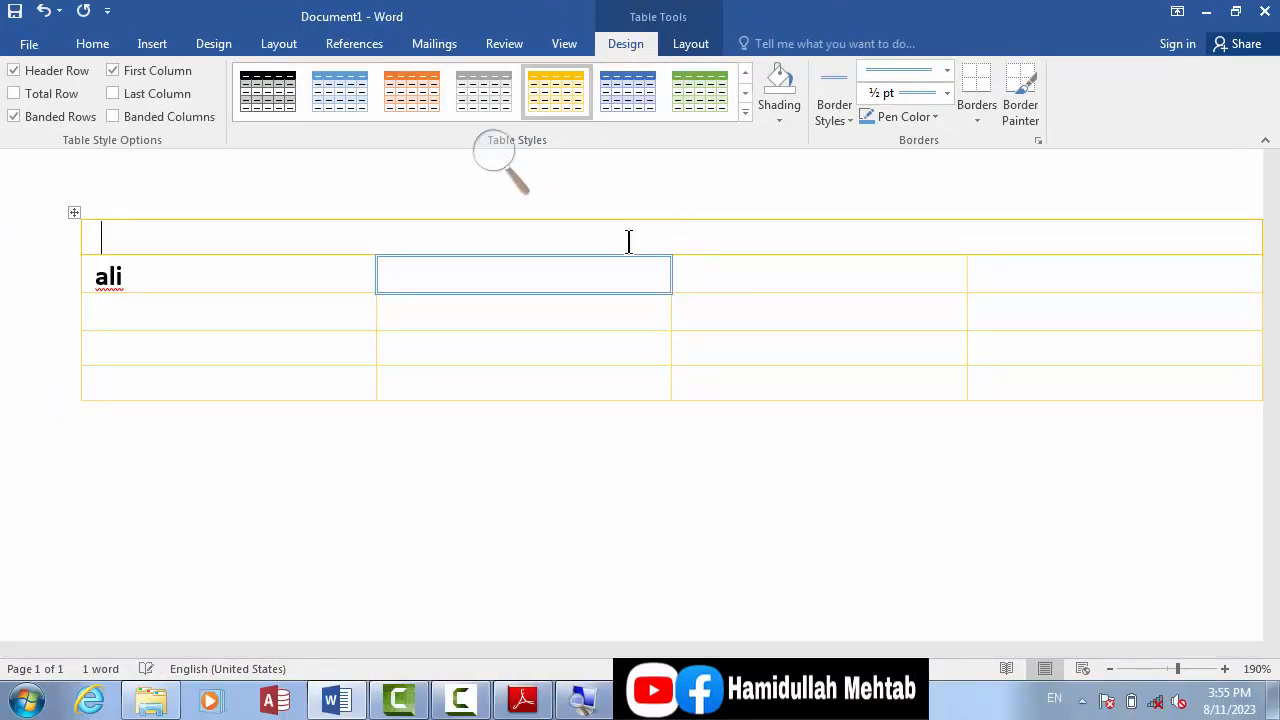
{"action": "left_click", "coordinate": [475, 278]}
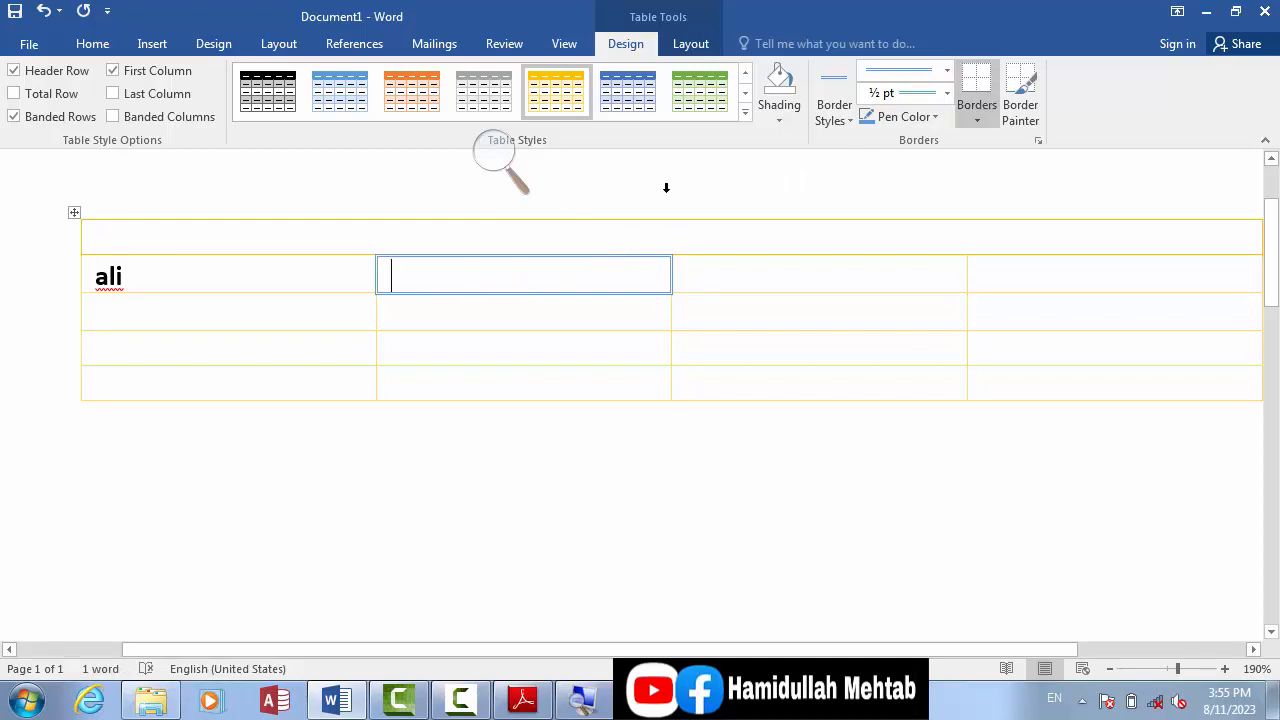
Step: Paint a 1½ pt solid black theme border on all four sides of the third cell in the second row
{"action": "left_click", "coordinate": [771, 124]}
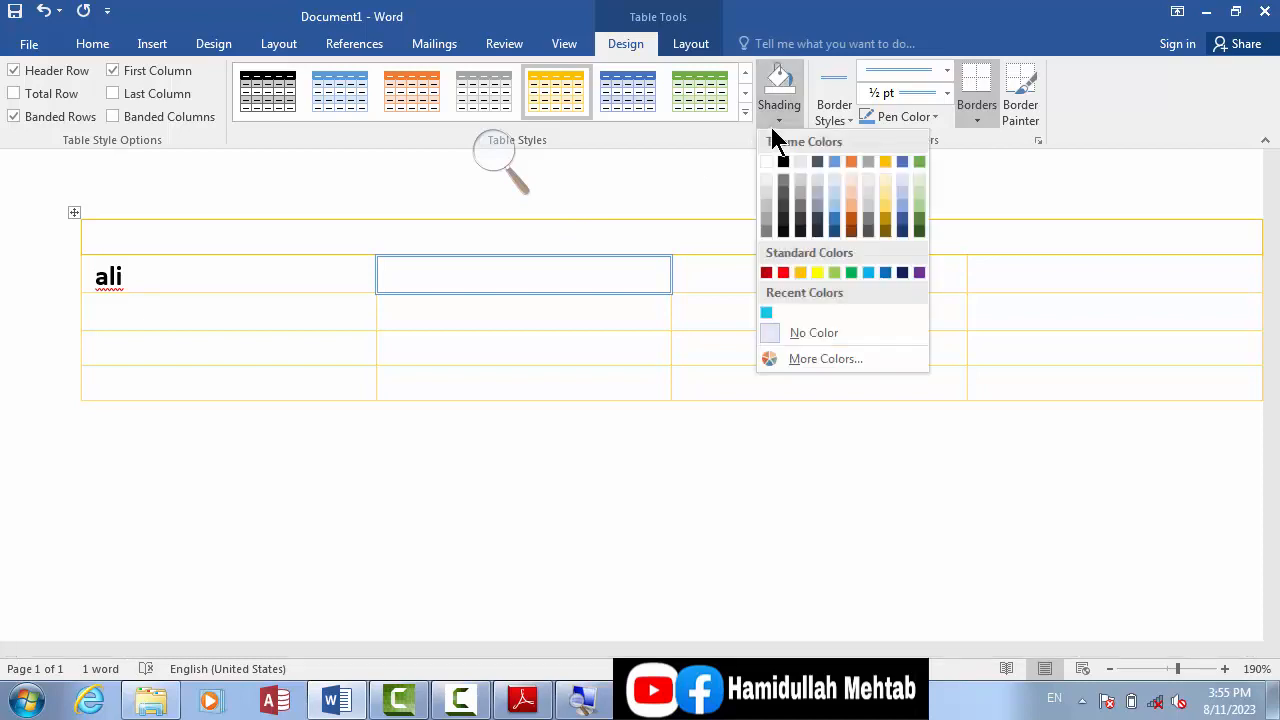
{"action": "left_click", "coordinate": [831, 118]}
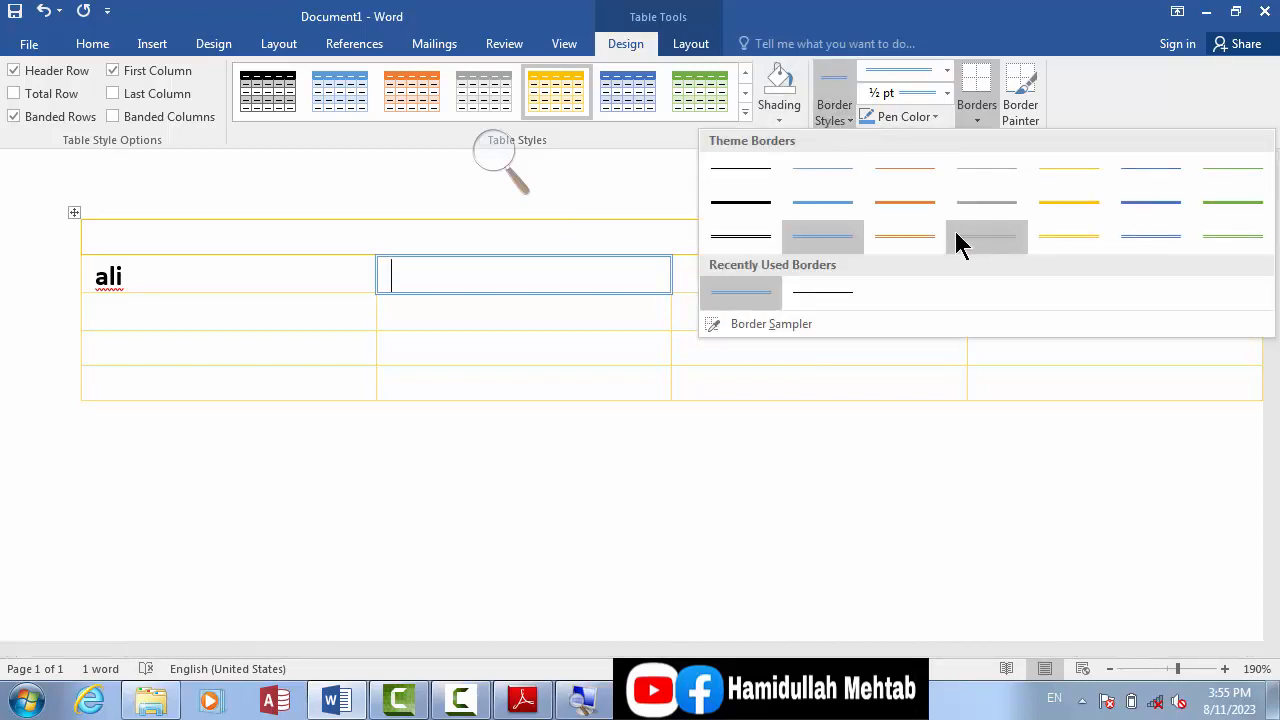
{"action": "left_click", "coordinate": [730, 203]}
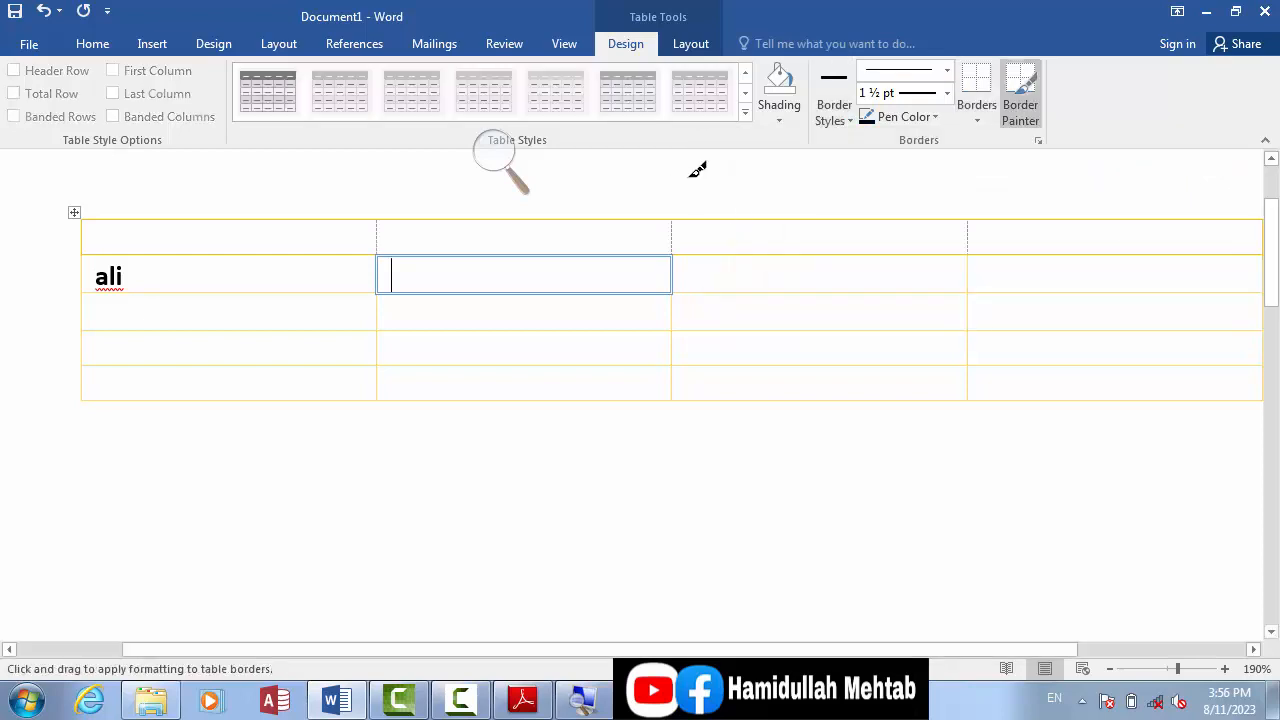
{"action": "left_click", "coordinate": [845, 120]}
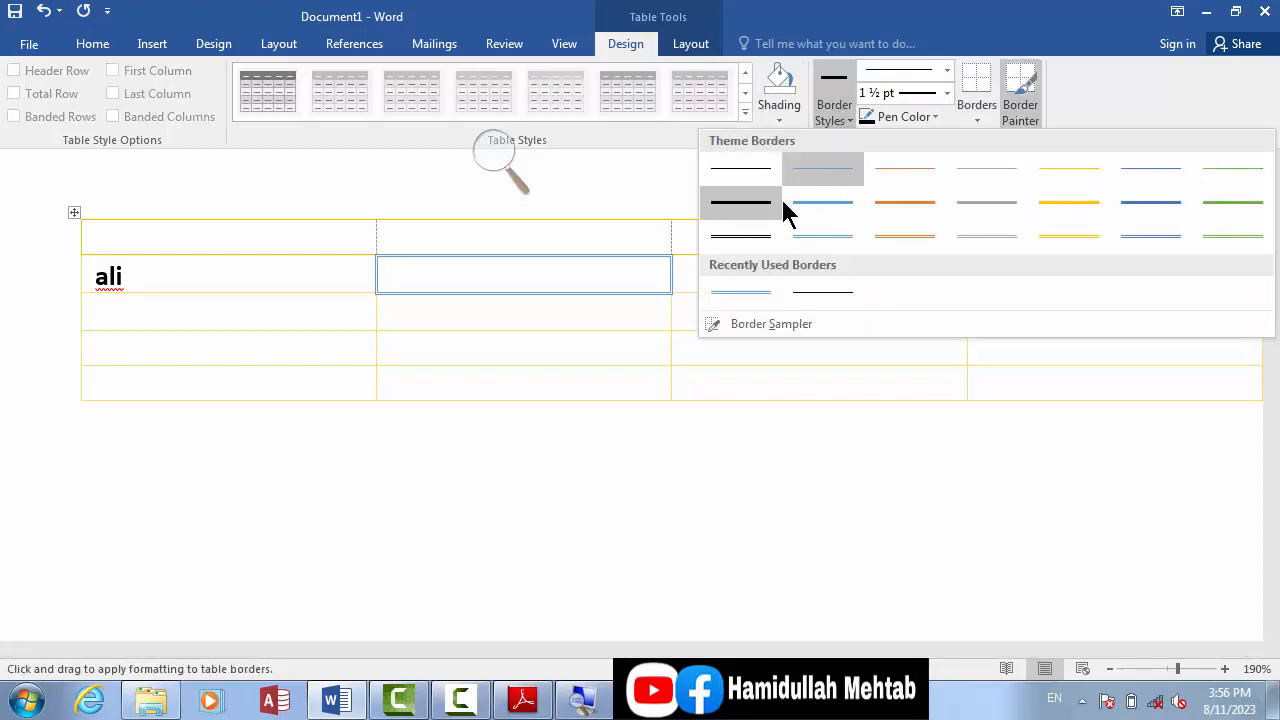
{"action": "left_click", "coordinate": [742, 208]}
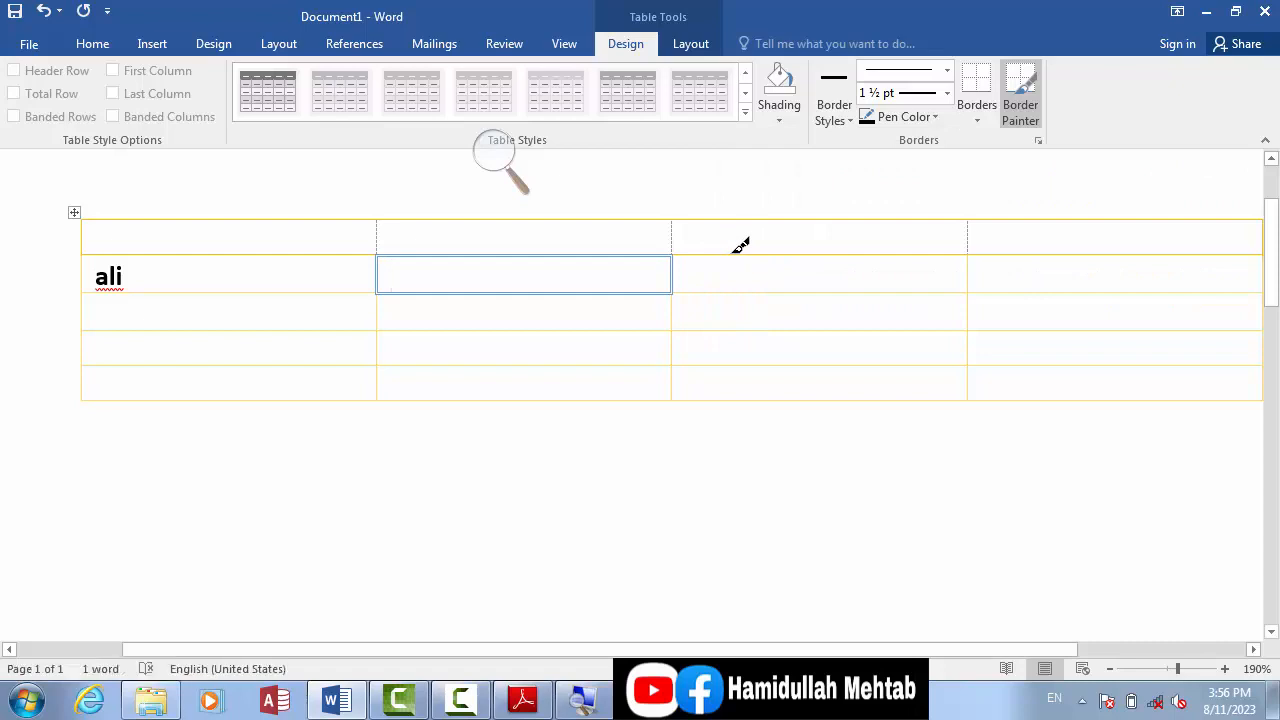
{"action": "left_click", "coordinate": [740, 250]}
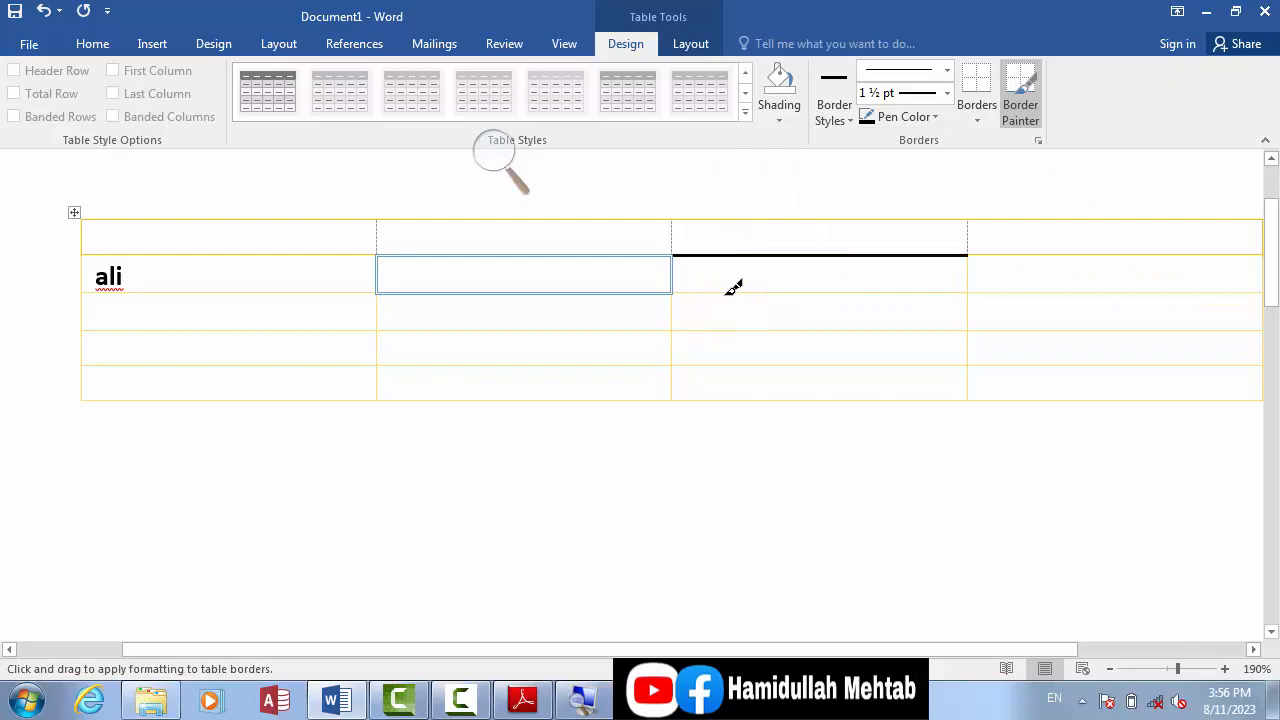
{"action": "left_click", "coordinate": [729, 289]}
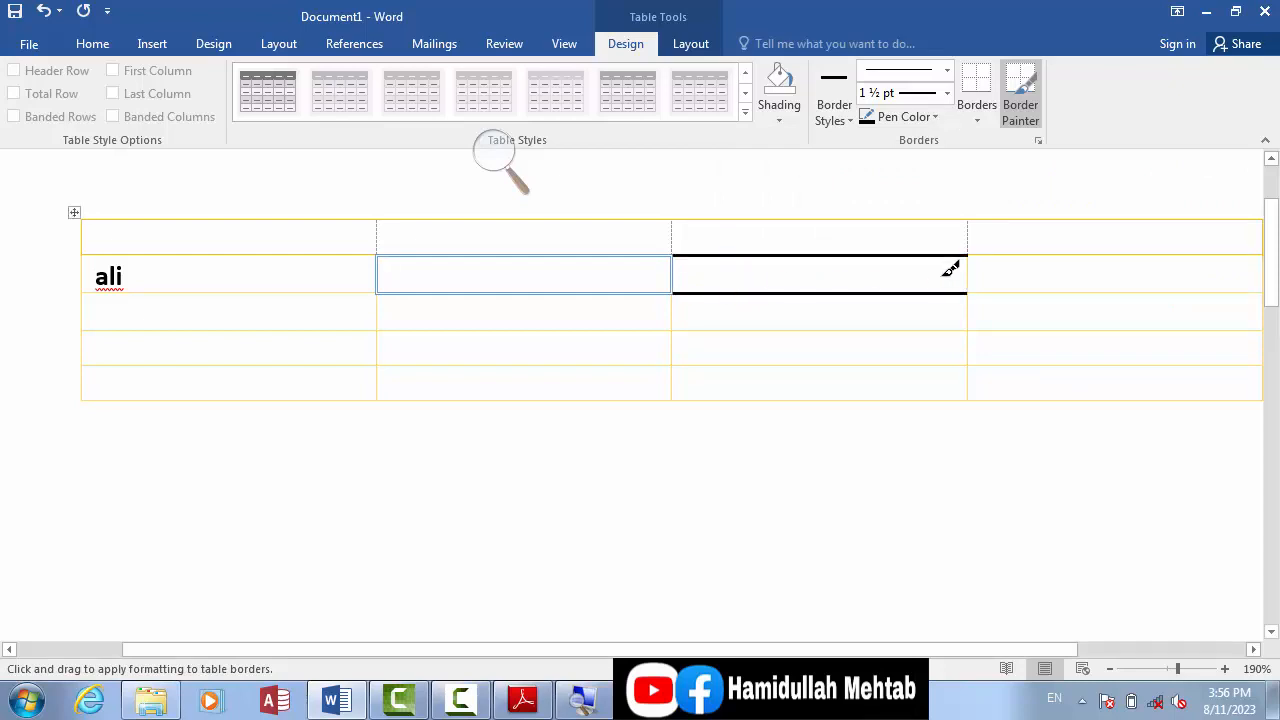
{"action": "left_click", "coordinate": [969, 272]}
{"action": "left_click", "coordinate": [673, 265]}
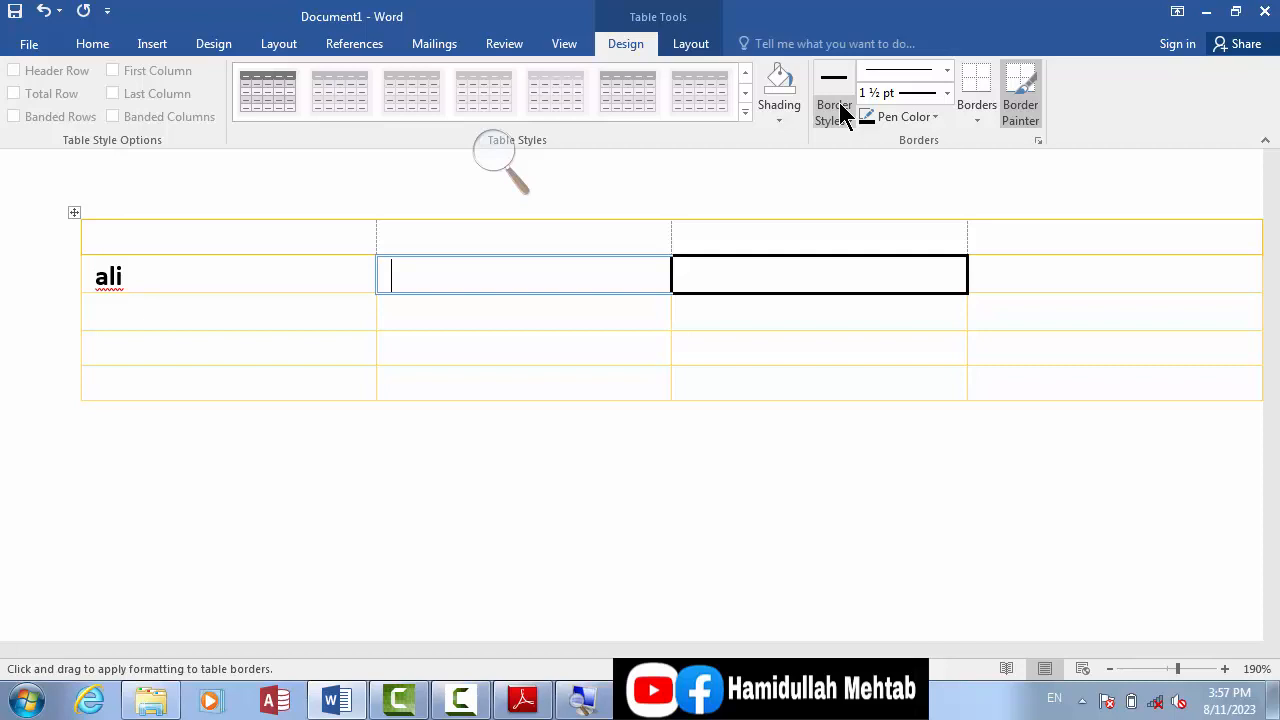
{"action": "left_click", "coordinate": [845, 115]}
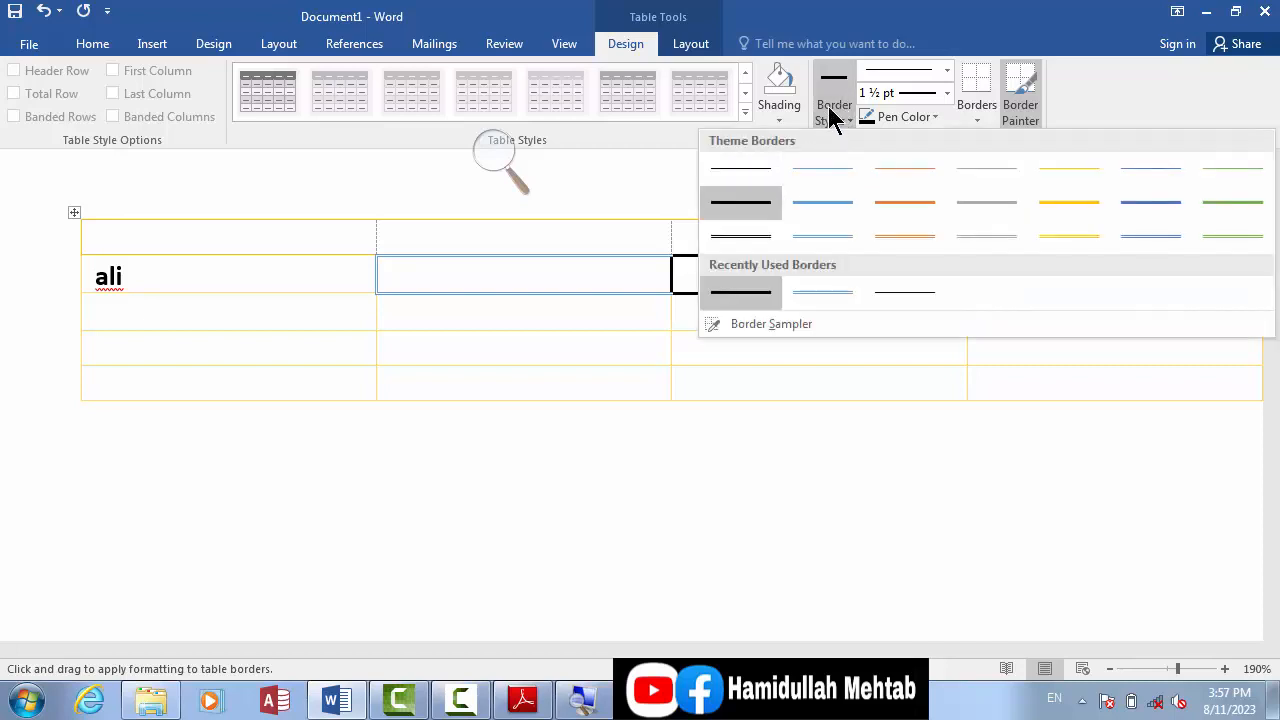
{"action": "left_click", "coordinate": [829, 114]}
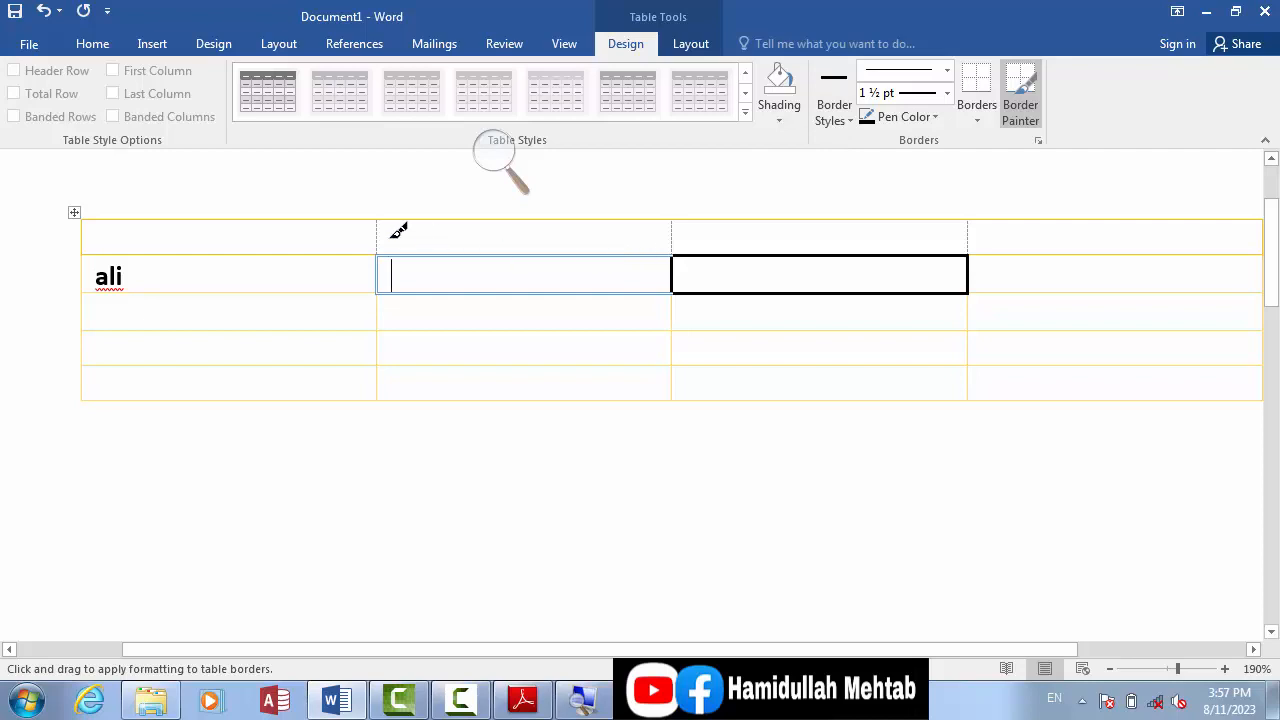
{"action": "key", "text": "Escape"}
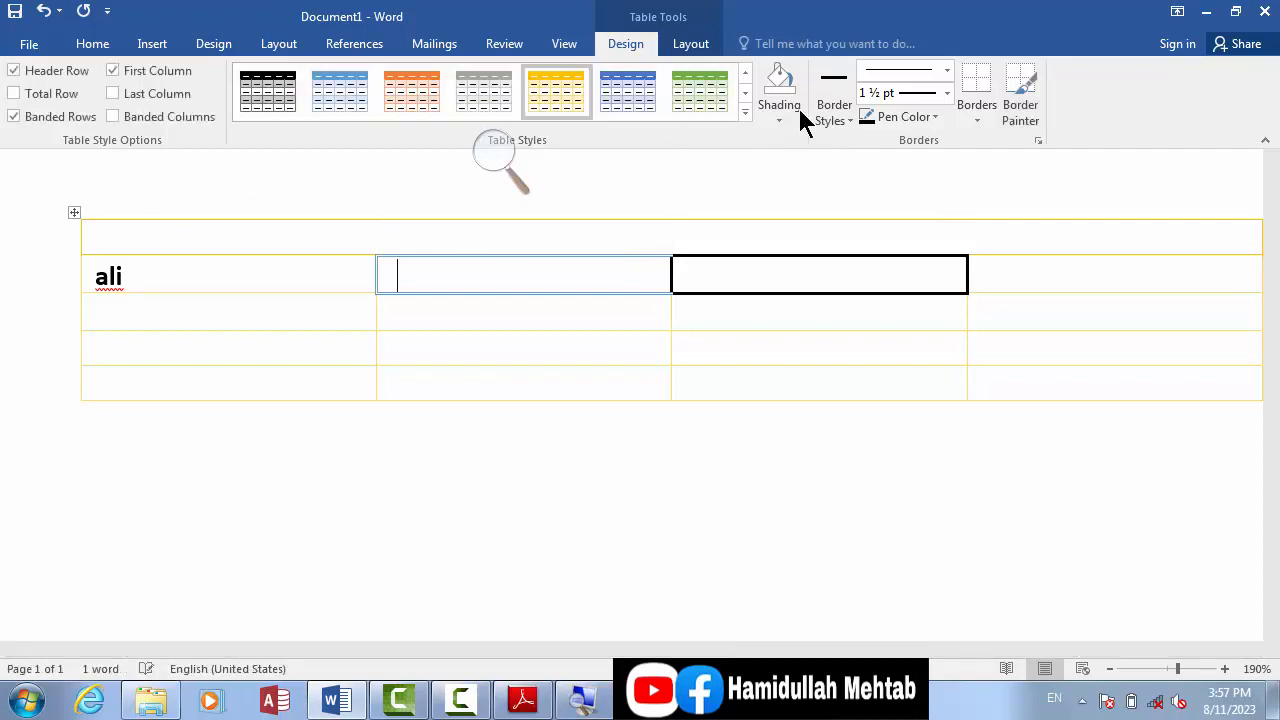
Step: Paint a ¾ pt double wavy black line along the bottom edges of the third-column cells in the third and last rows
{"action": "left_click", "coordinate": [946, 70]}
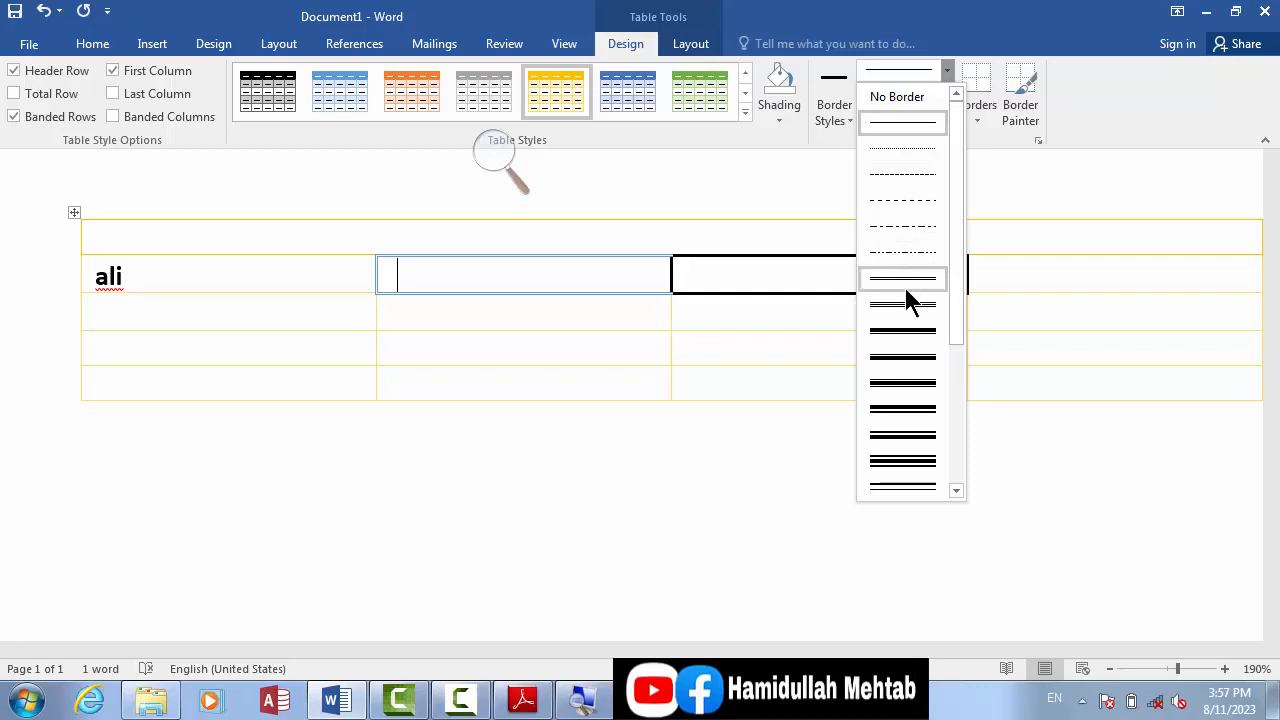
{"action": "mouse_move", "coordinate": [955, 298]}
{"action": "left_mouse_down"}
{"action": "mouse_move", "coordinate": [957, 420]}
{"action": "mouse_move", "coordinate": [938, 418]}
{"action": "left_mouse_up"}
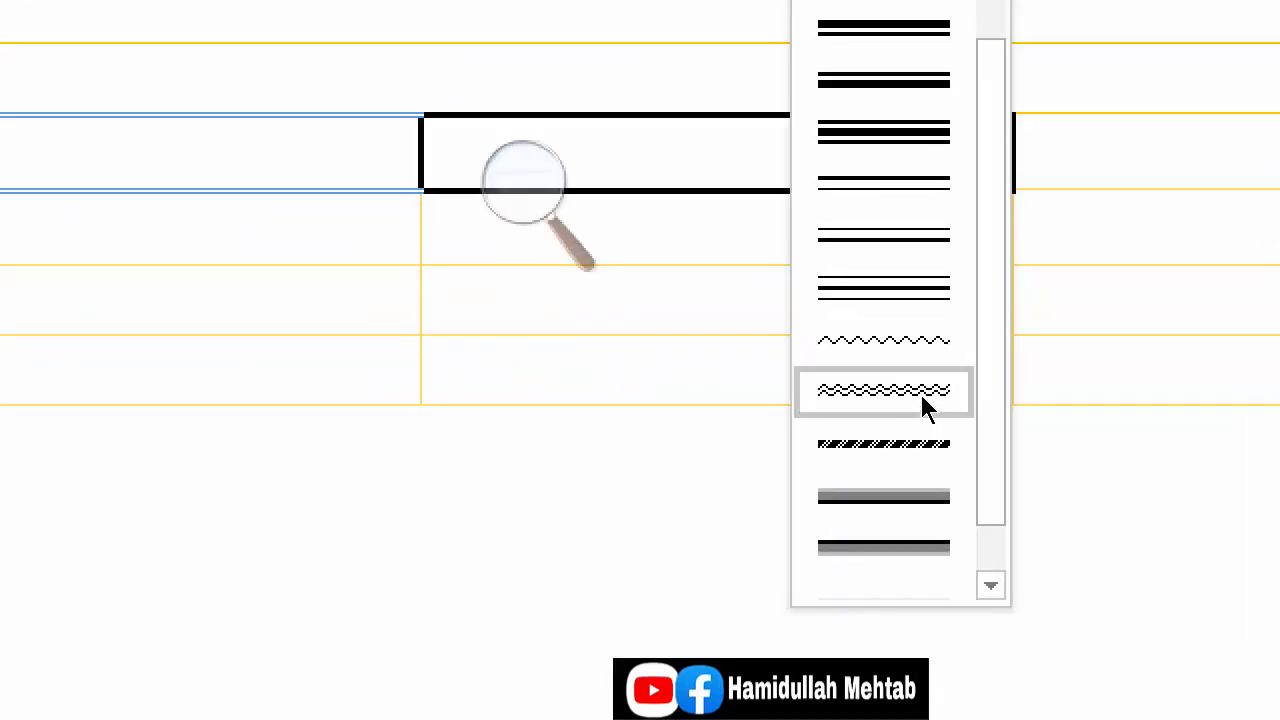
{"action": "left_click", "coordinate": [921, 392]}
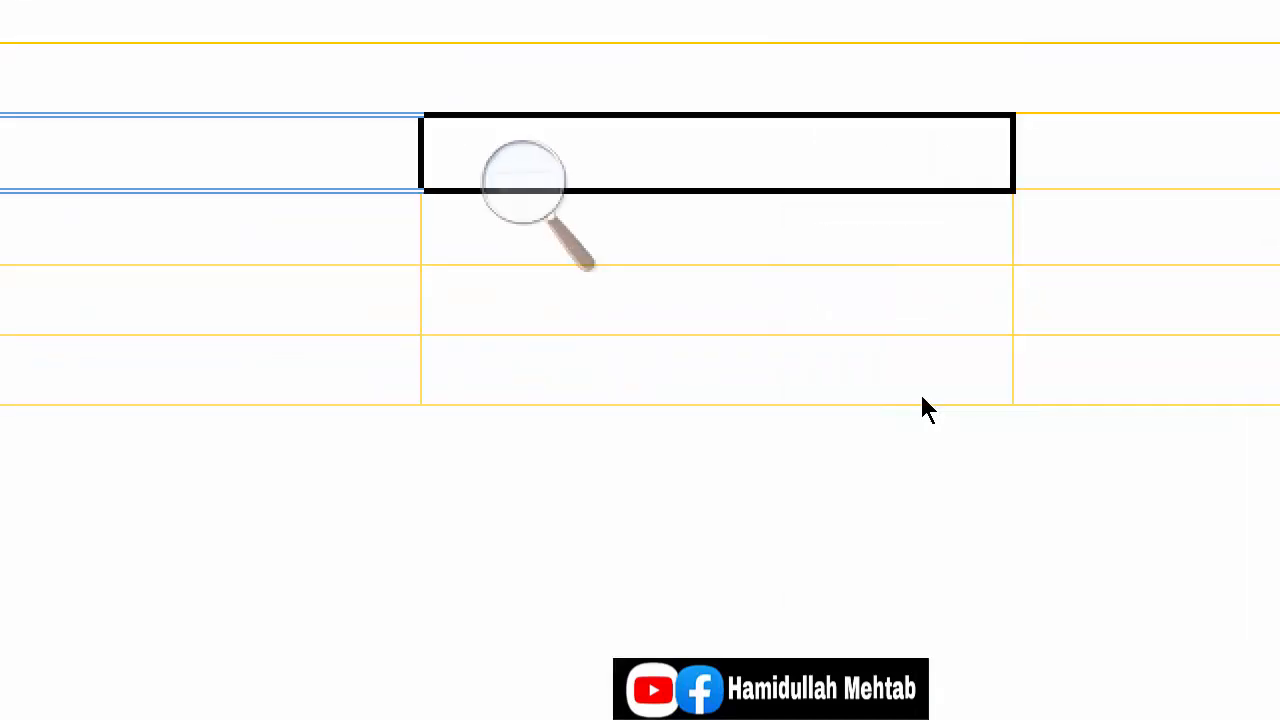
{"action": "left_click", "coordinate": [847, 334]}
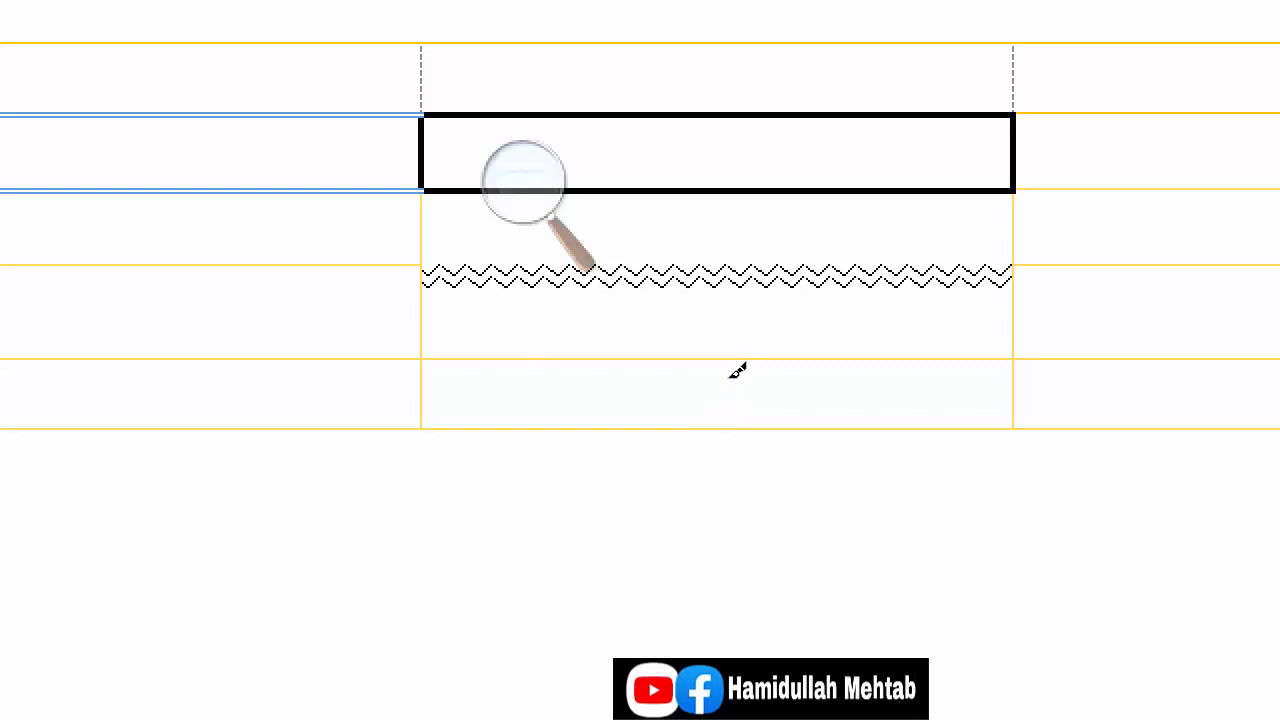
{"action": "left_click", "coordinate": [806, 406]}
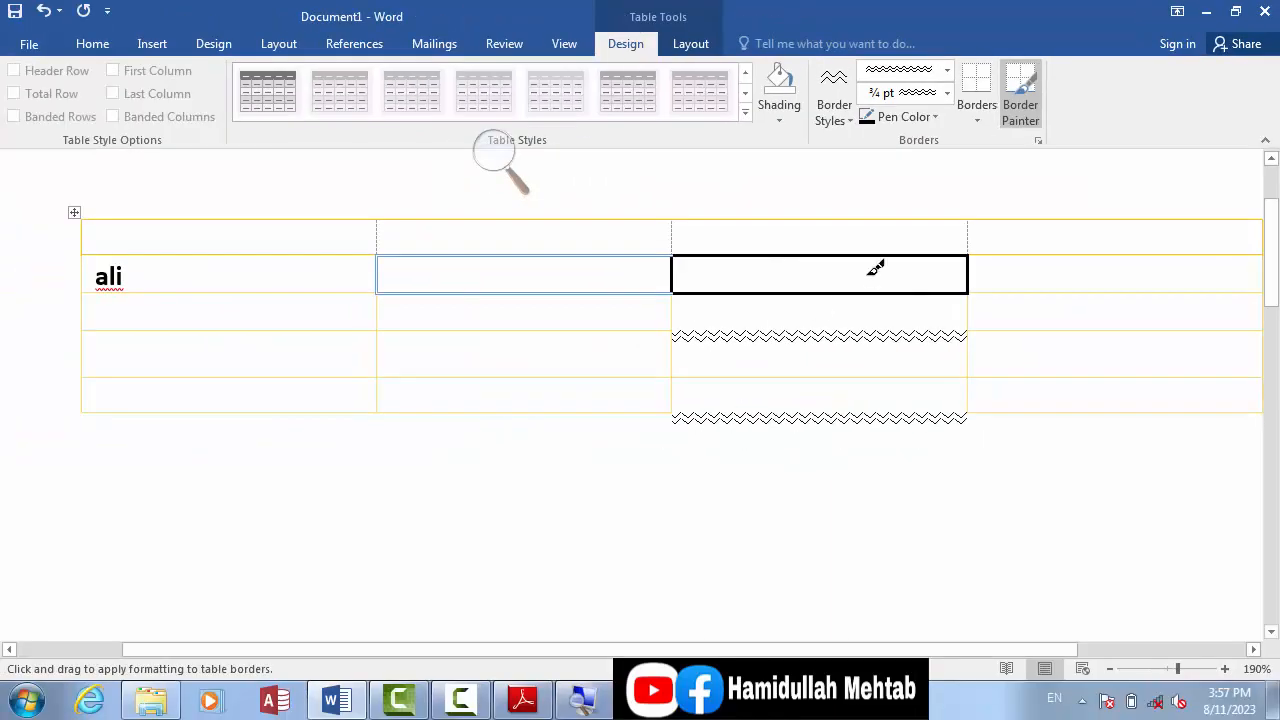
Step: Paint a 3 pt gray-and-black shaded line along the bottom edge of the second cell in the fourth row
{"action": "left_click", "coordinate": [946, 70]}
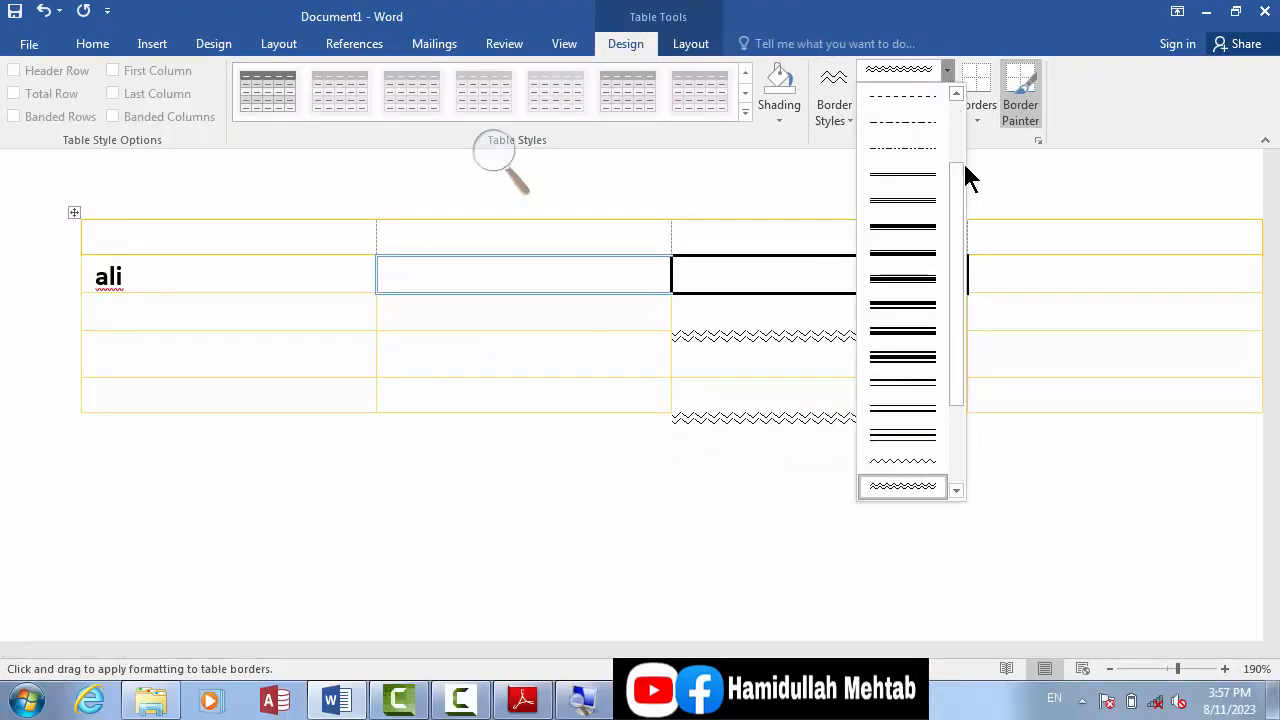
{"action": "mouse_move", "coordinate": [958, 213]}
{"action": "left_mouse_down"}
{"action": "mouse_move", "coordinate": [951, 123]}
{"action": "mouse_move", "coordinate": [950, 400]}
{"action": "left_mouse_up"}
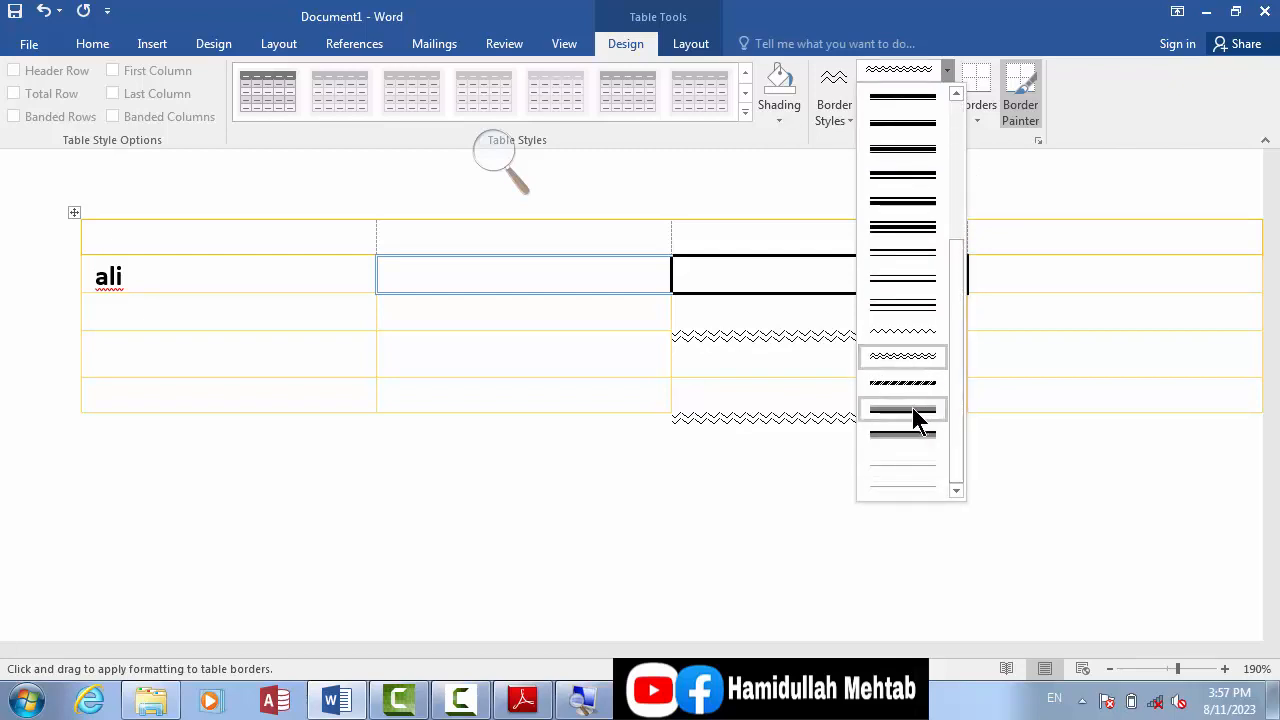
{"action": "left_click", "coordinate": [912, 408]}
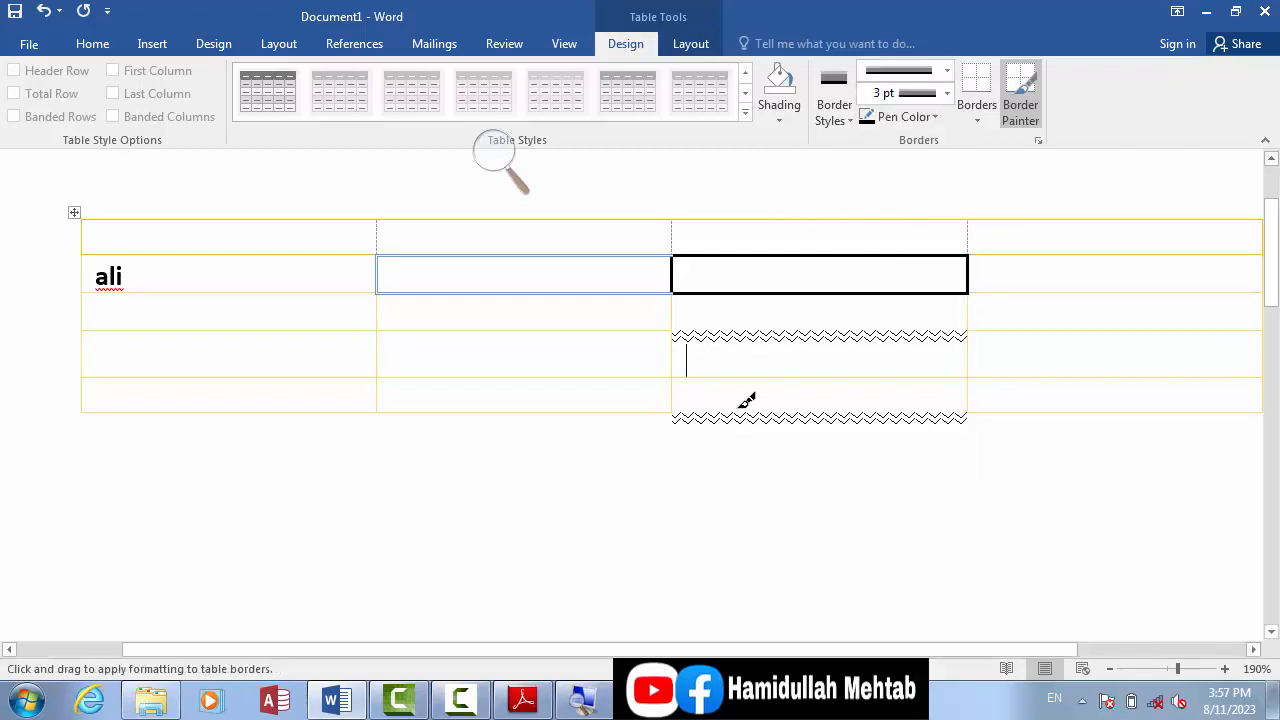
{"action": "left_click", "coordinate": [509, 381]}
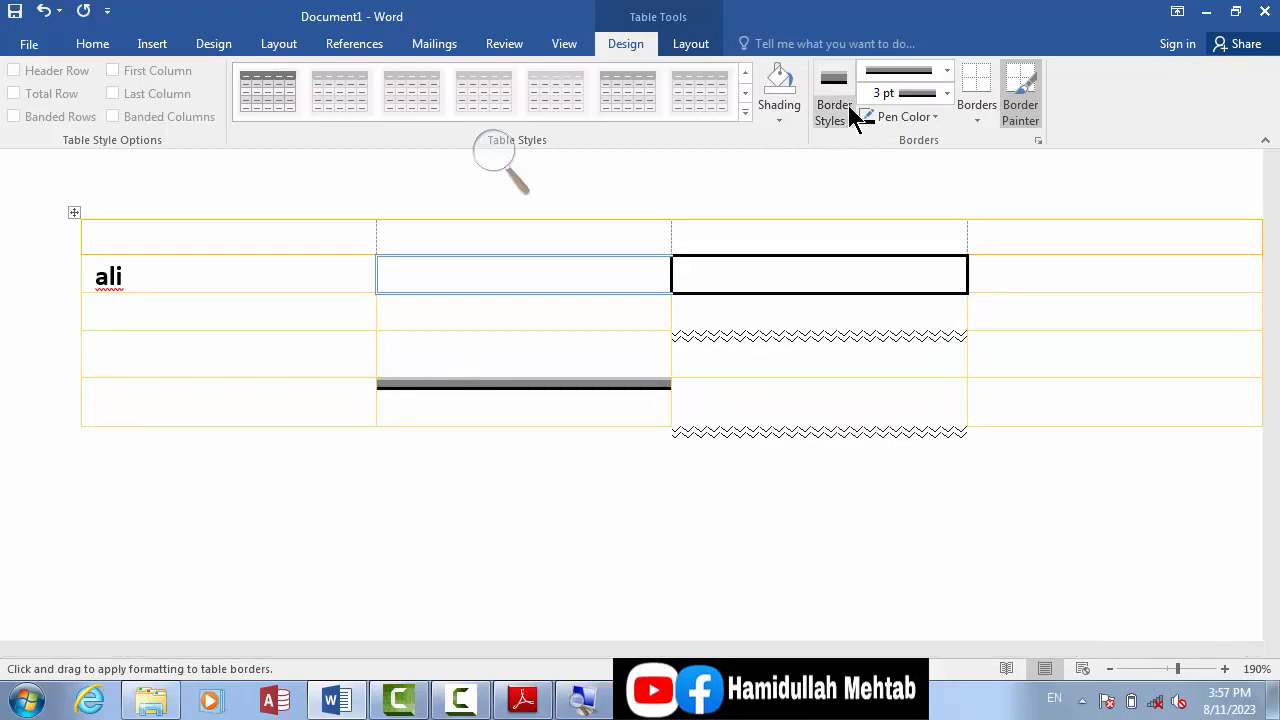
Step: Set the line weight to 1 ½ pt, paint the bottom edge of the first cell in the third row, and stop painting borders
{"action": "left_click", "coordinate": [949, 91]}
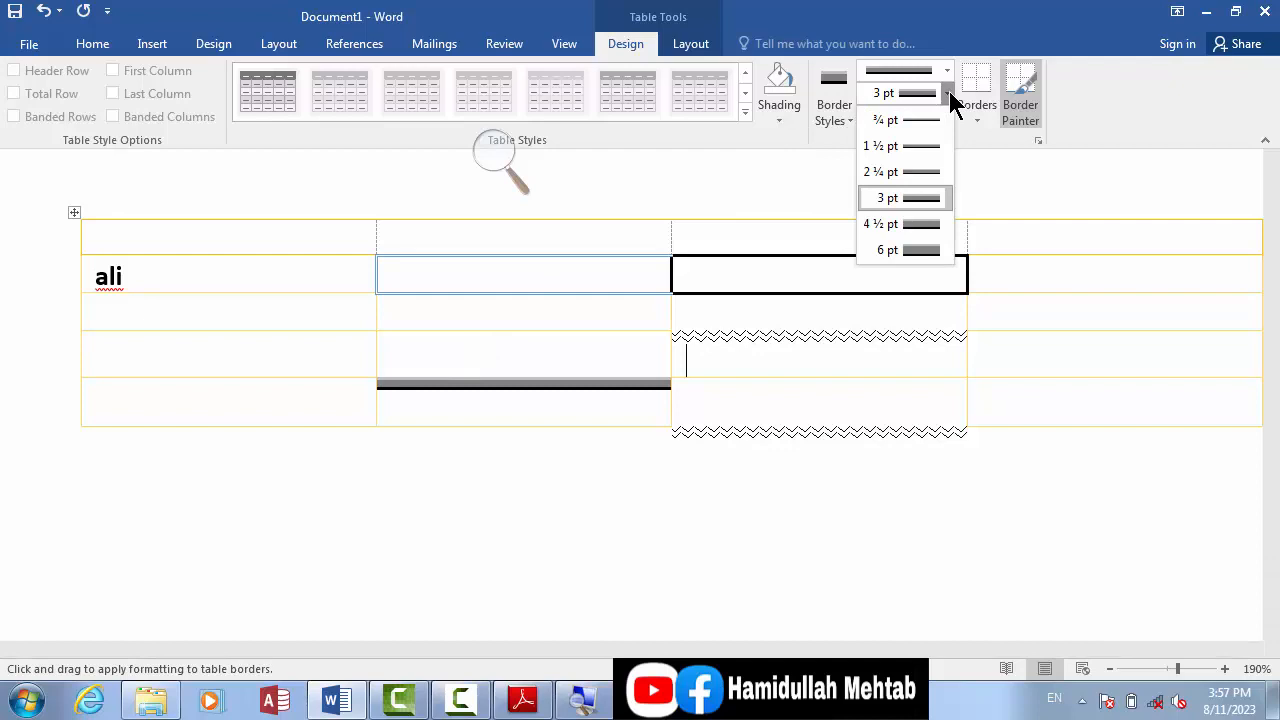
{"action": "left_click", "coordinate": [914, 121]}
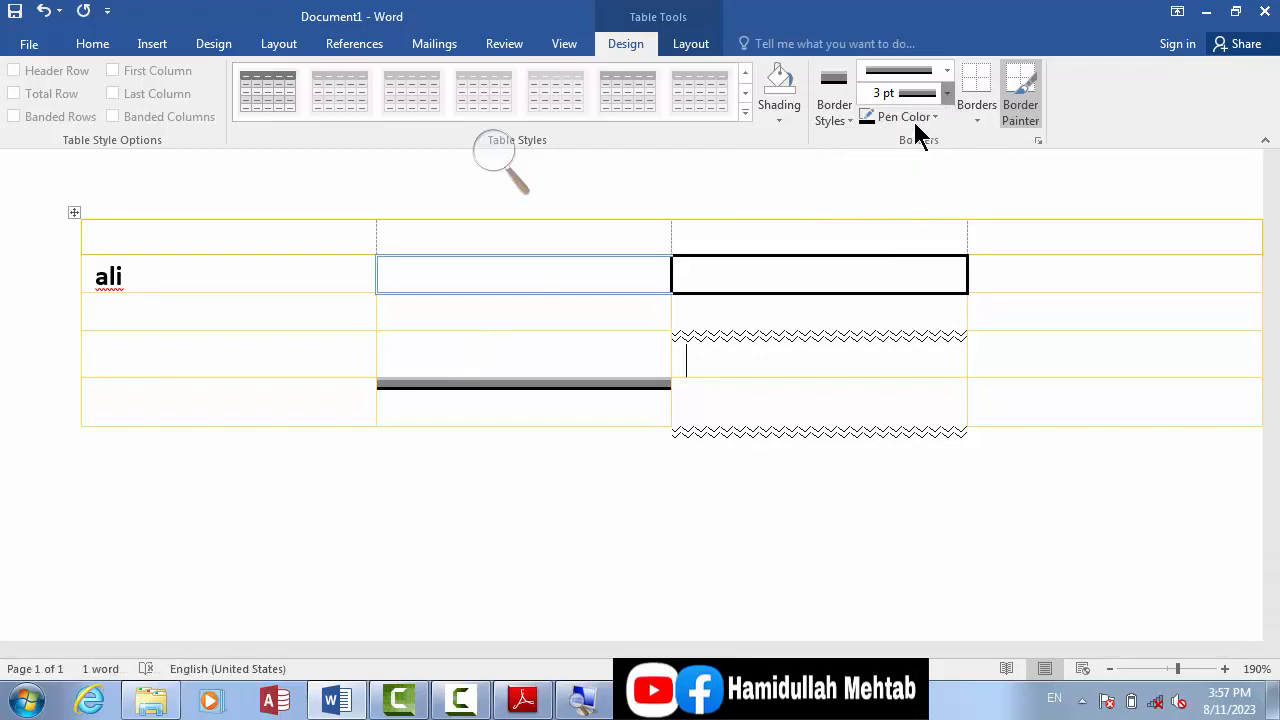
{"action": "left_click", "coordinate": [932, 92]}
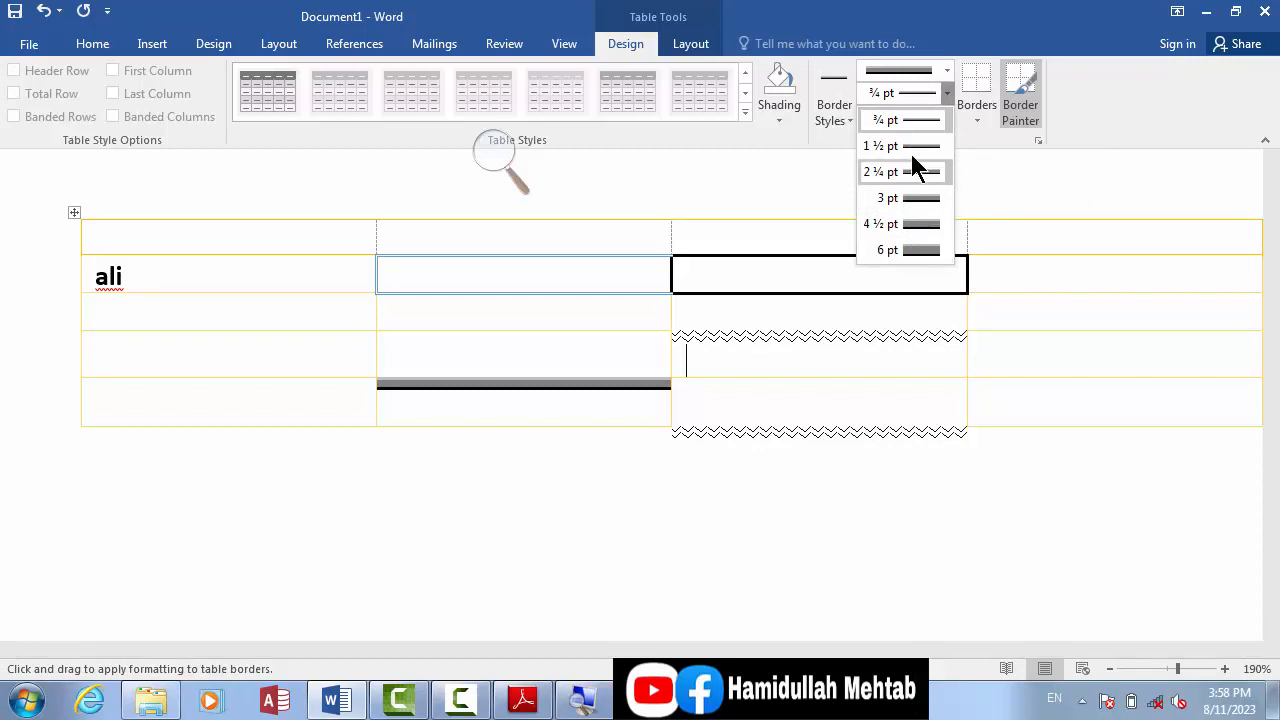
{"action": "left_click", "coordinate": [911, 148]}
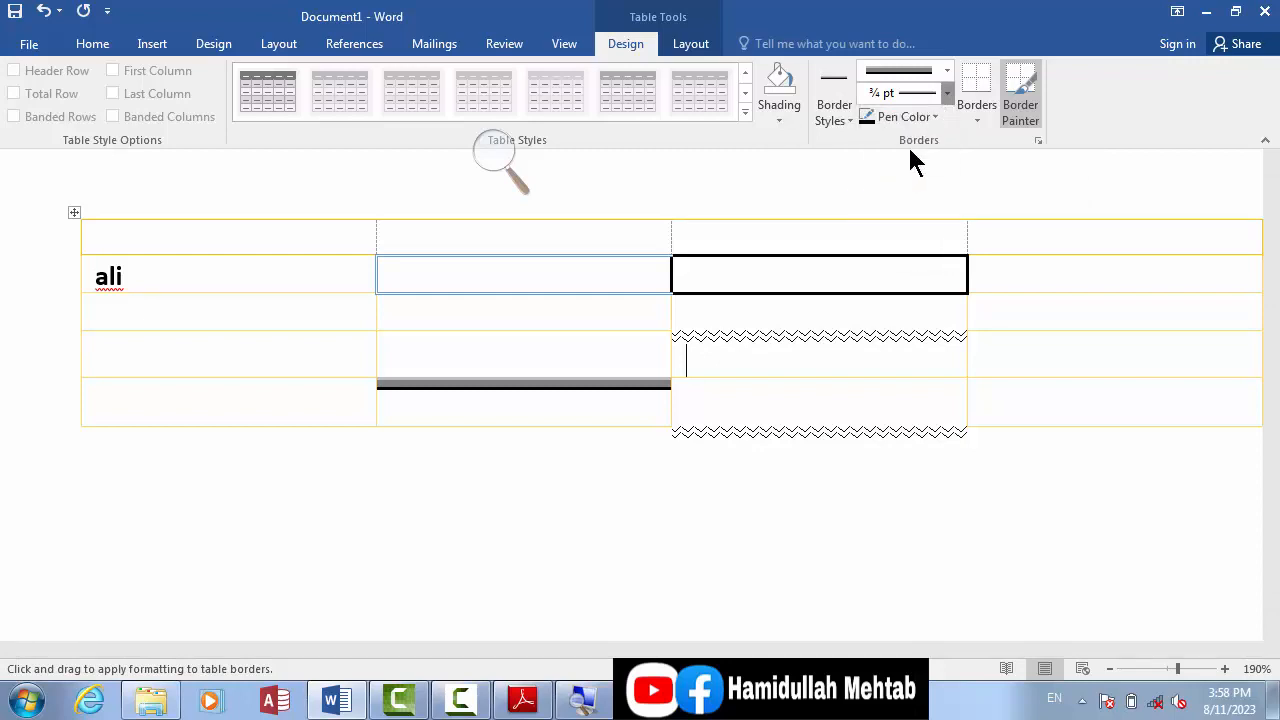
{"action": "left_click", "coordinate": [250, 329]}
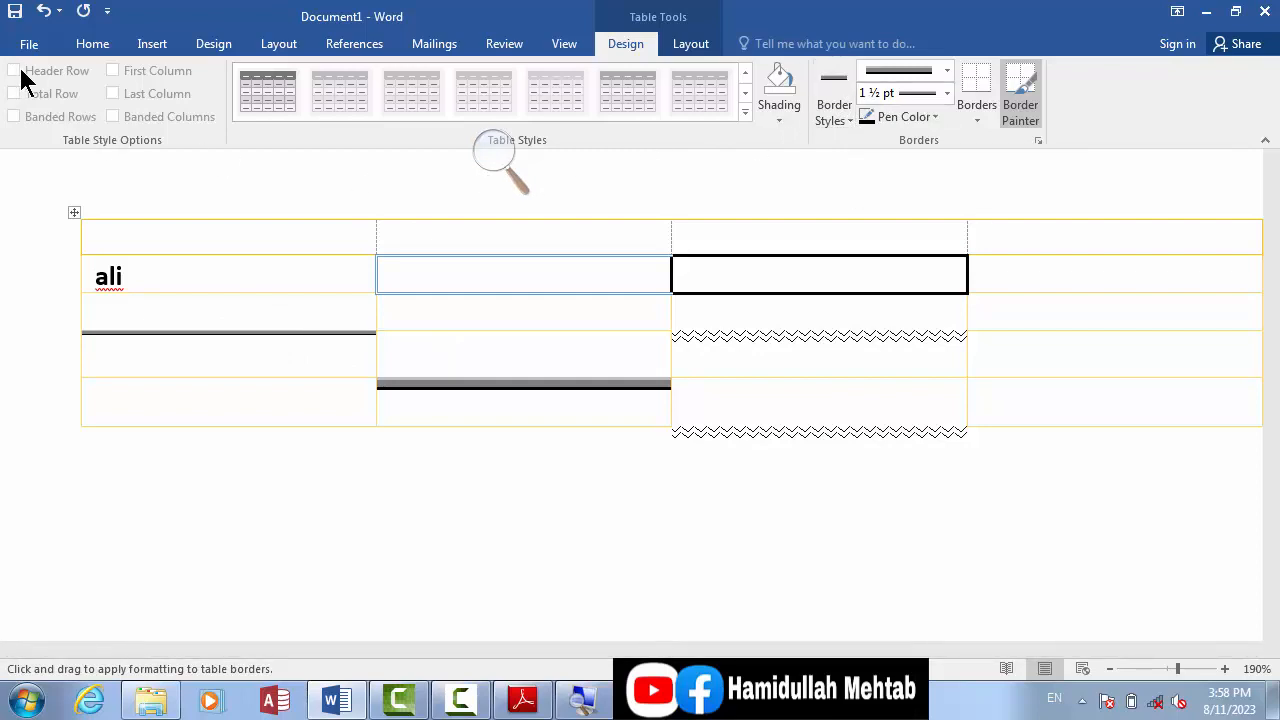
{"action": "key", "text": "Escape"}
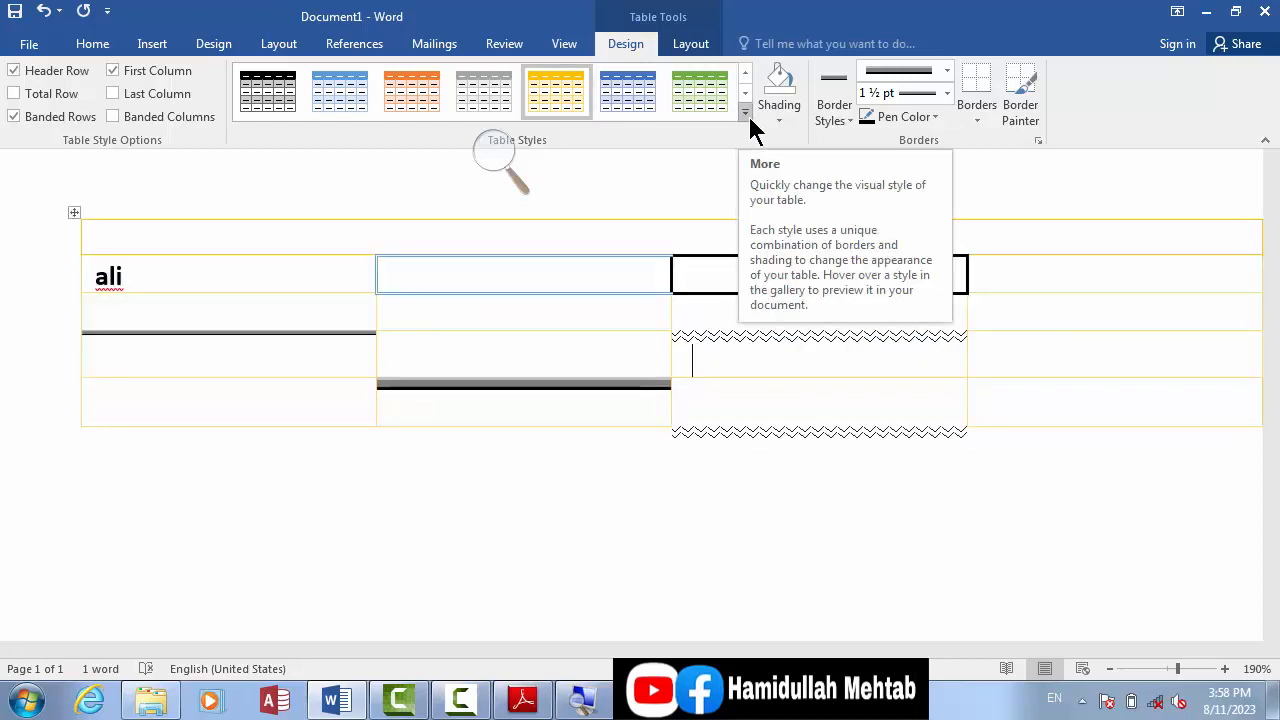
{"action": "left_click", "coordinate": [777, 113]}
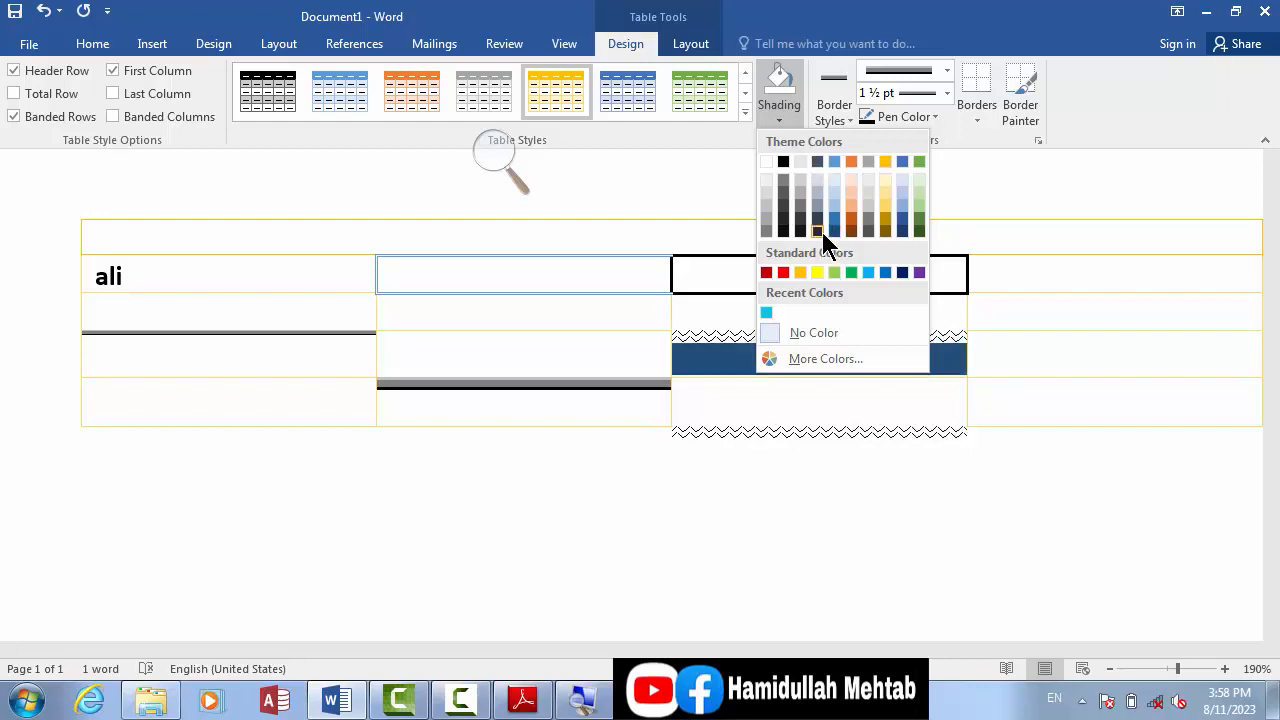
{"action": "left_click", "coordinate": [785, 121]}
{"action": "left_click", "coordinate": [845, 121]}
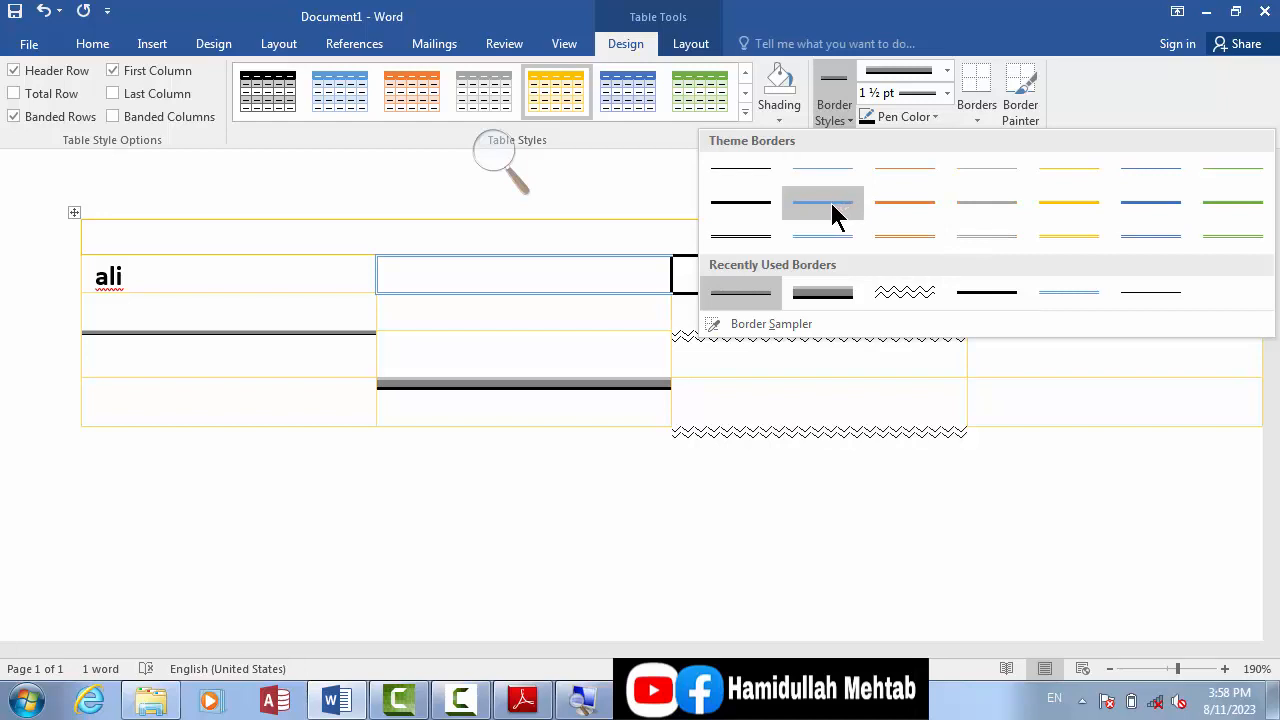
{"action": "left_click", "coordinate": [944, 72]}
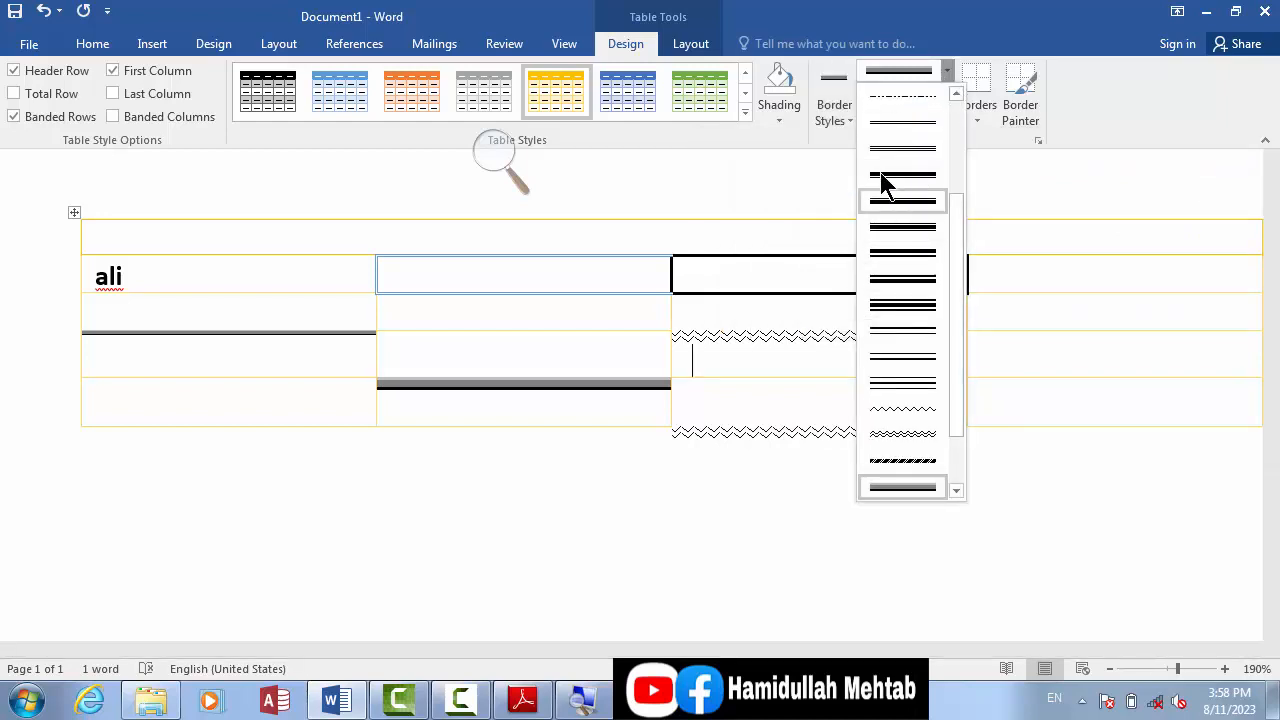
{"action": "left_click", "coordinate": [823, 121]}
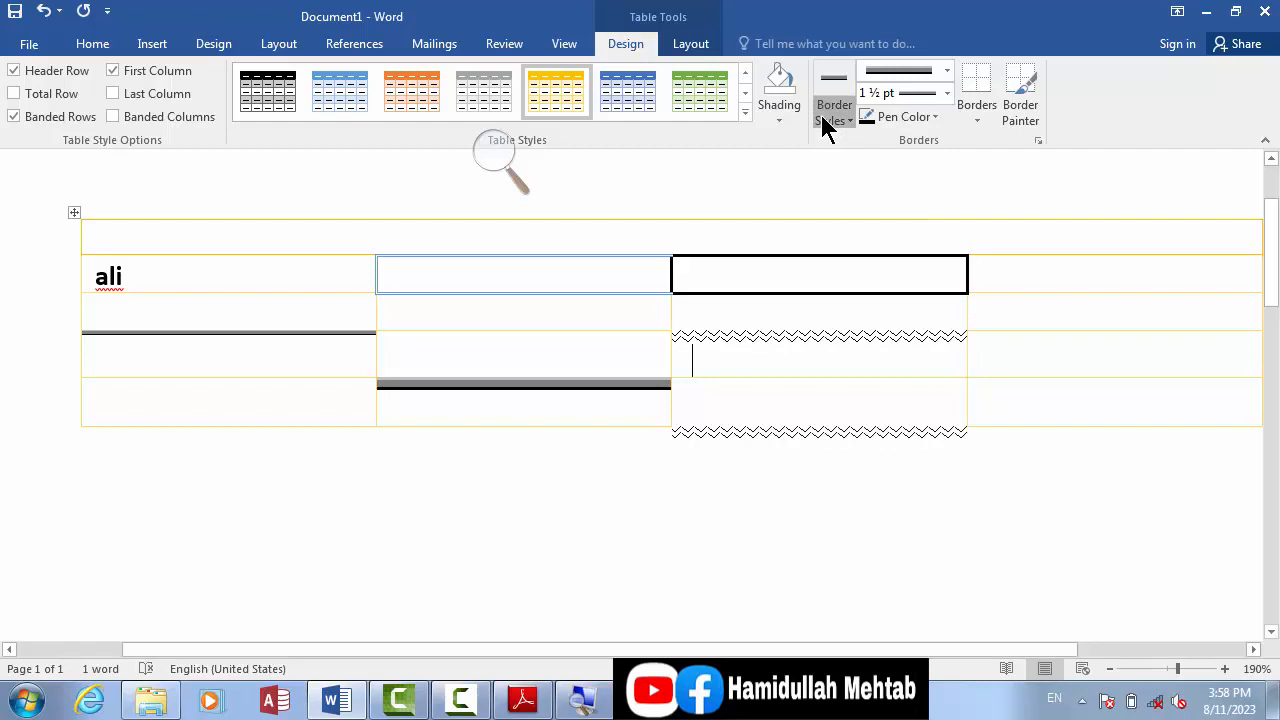
{"action": "left_click", "coordinate": [941, 94]}
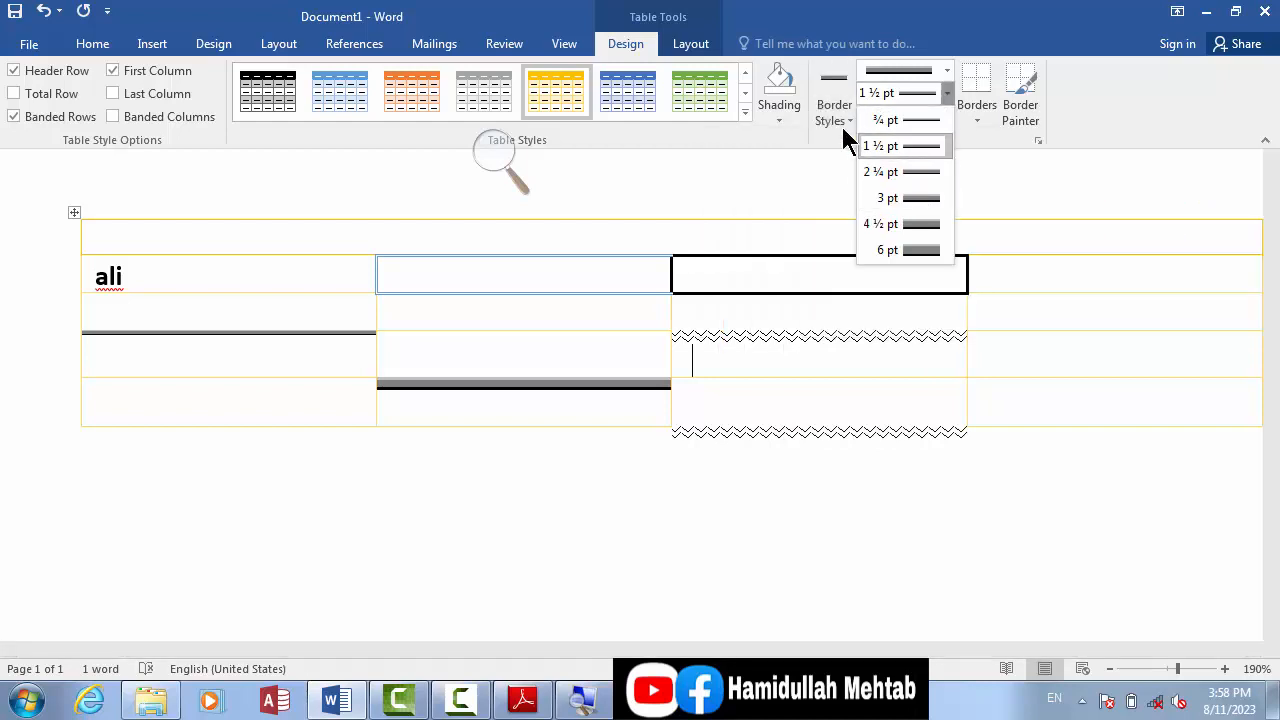
{"action": "left_click", "coordinate": [830, 121]}
Step: Paint a 3 pt red diagonally striped line along the bottom edge of the first cell in the first row
{"action": "left_click", "coordinate": [924, 115]}
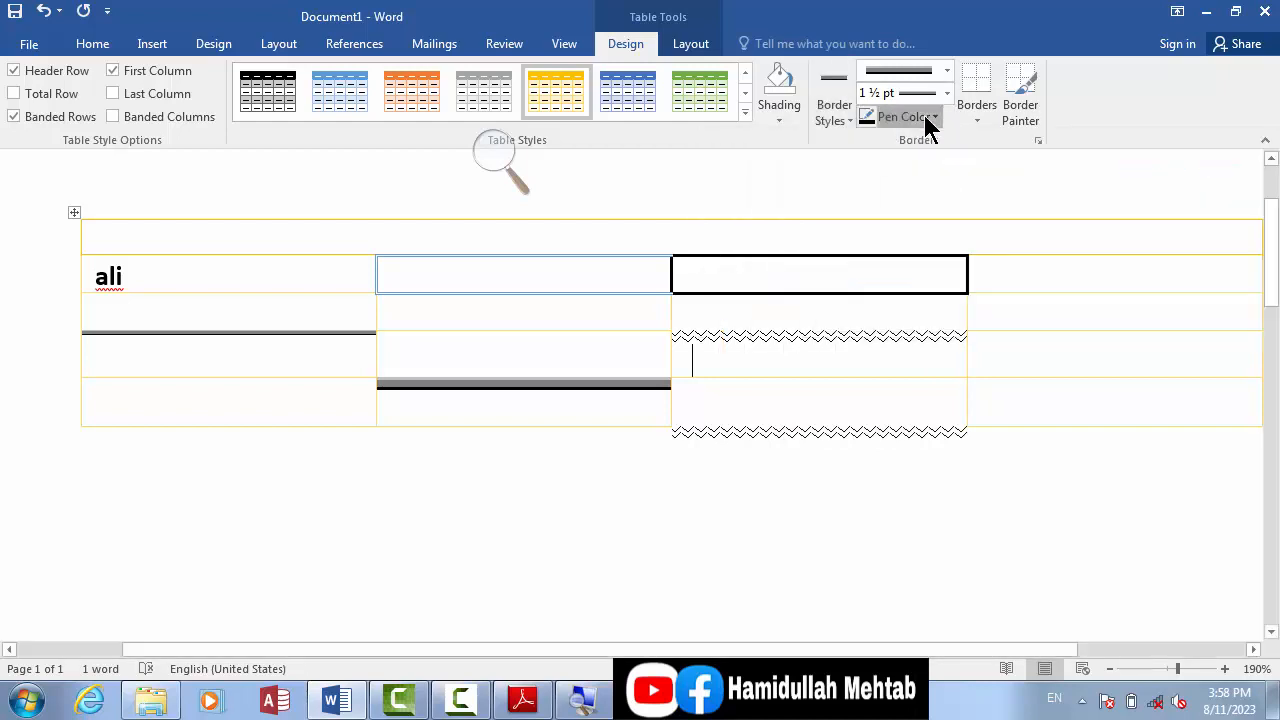
{"action": "left_click", "coordinate": [924, 115]}
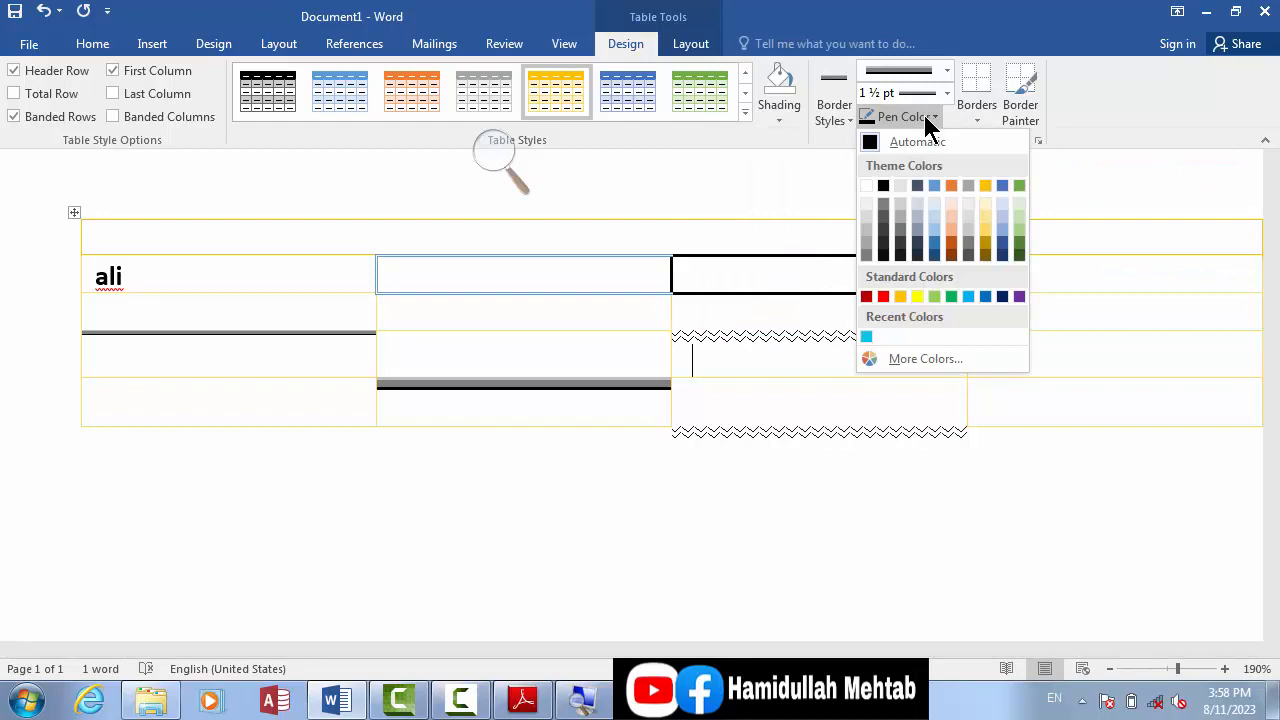
{"action": "left_click", "coordinate": [866, 296]}
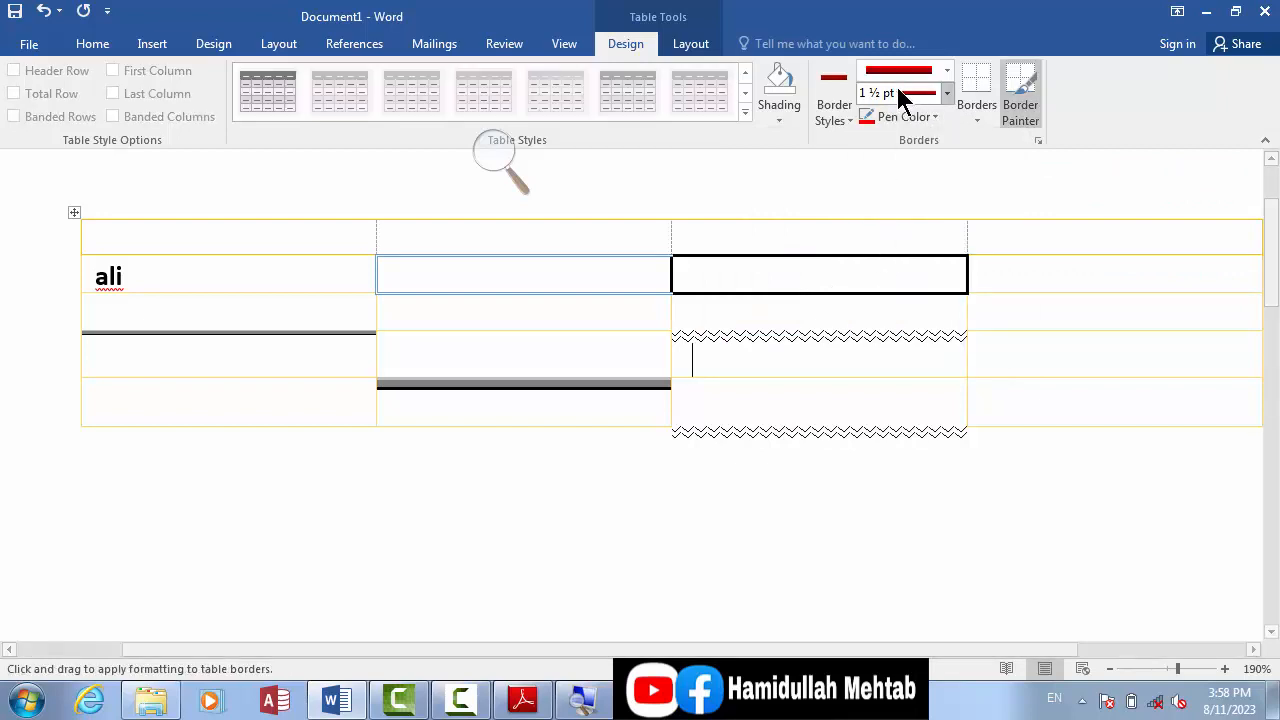
{"action": "left_click", "coordinate": [946, 70]}
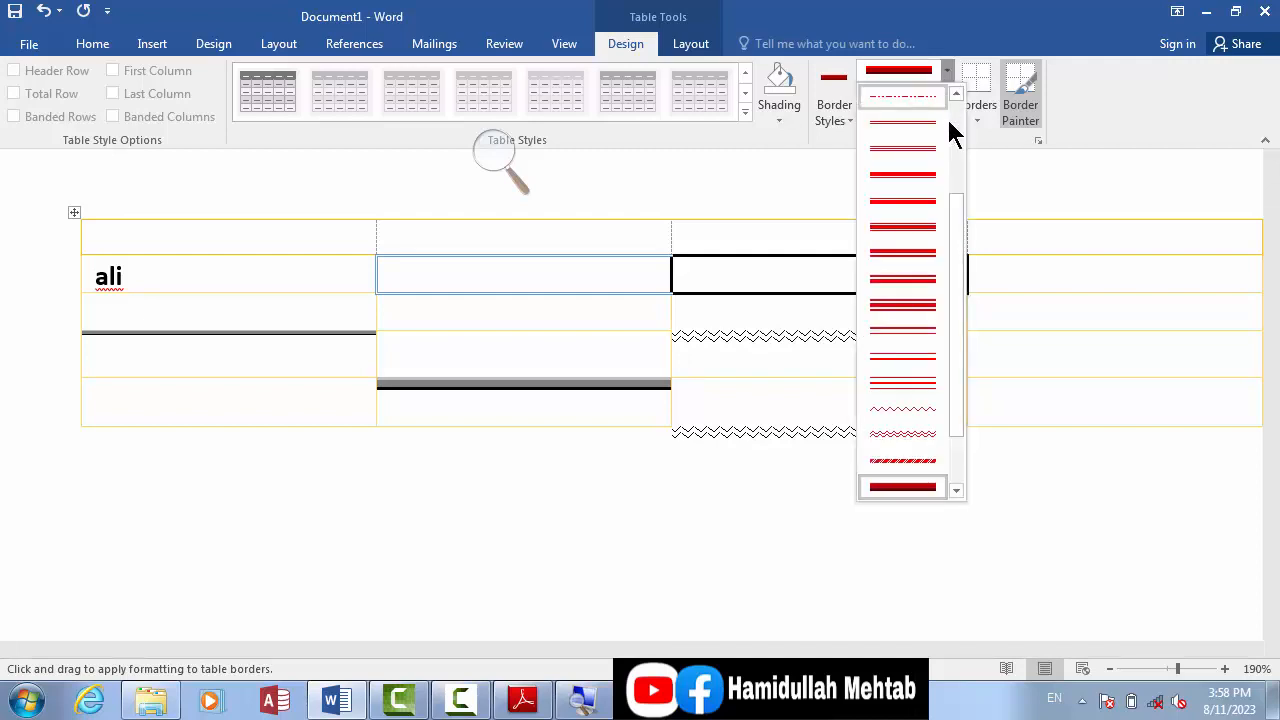
{"action": "left_click", "coordinate": [914, 466]}
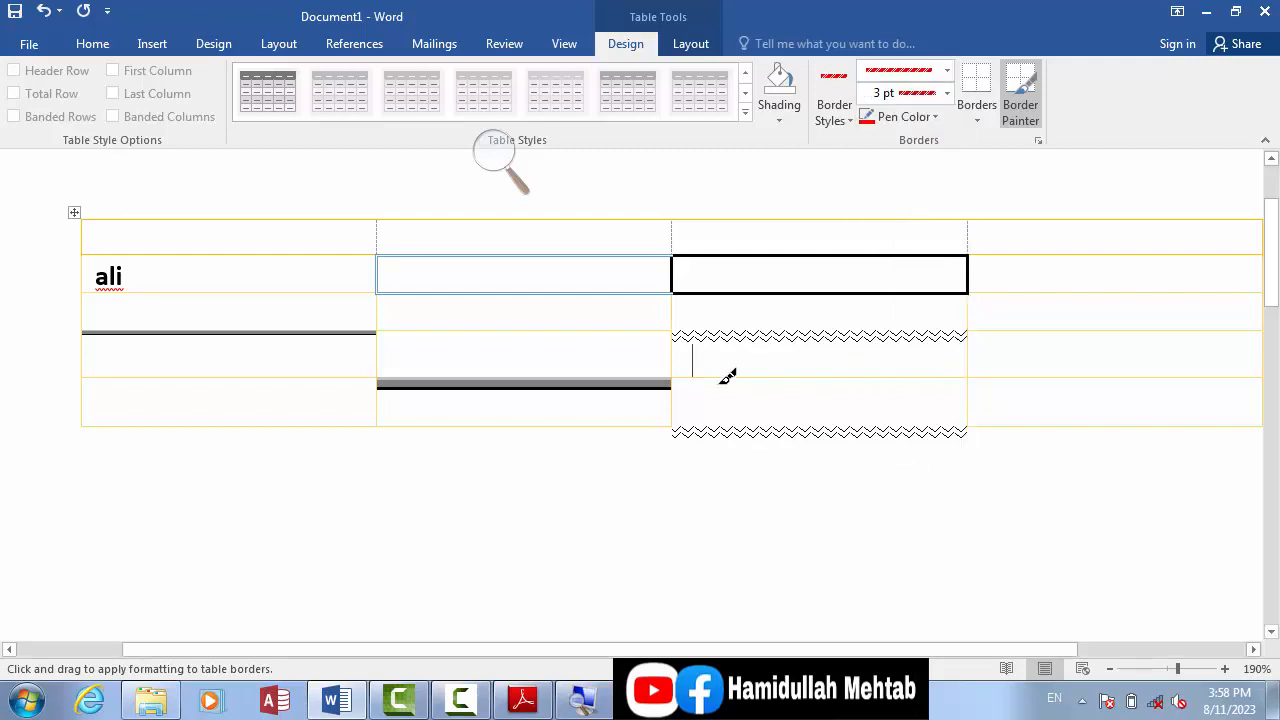
{"action": "left_click", "coordinate": [222, 254]}
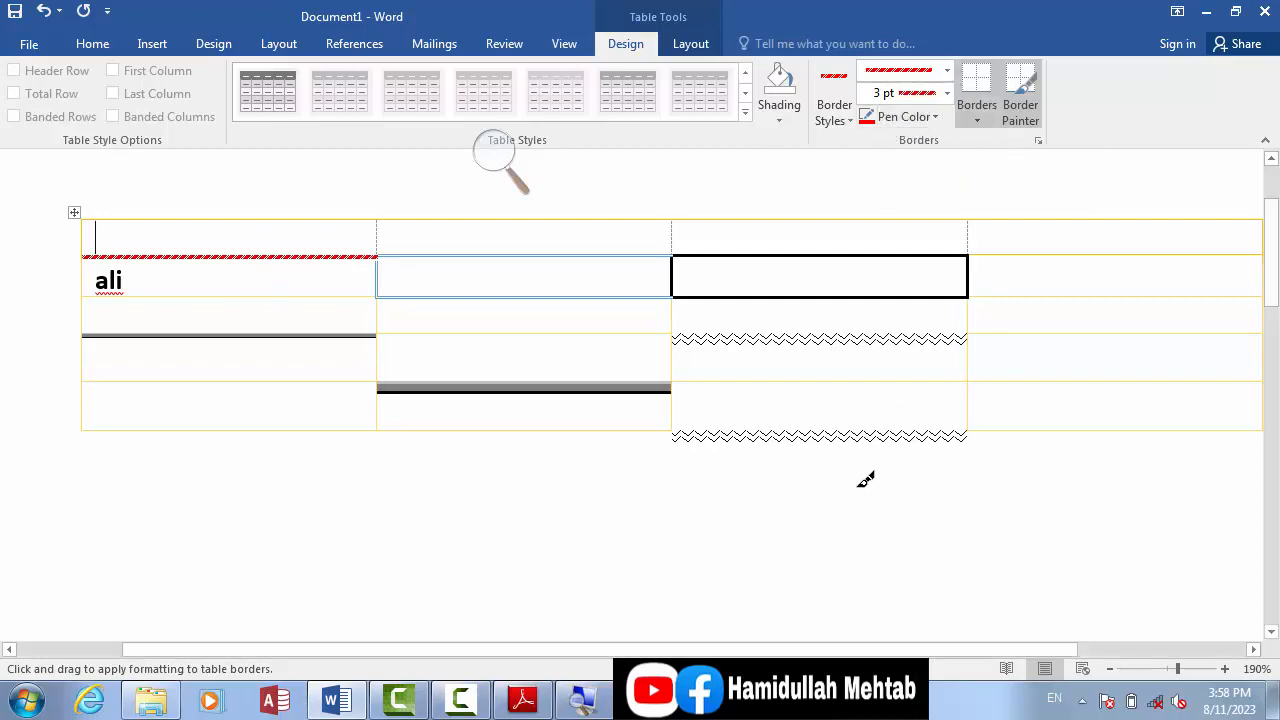
{"action": "left_click", "coordinate": [582, 700]}
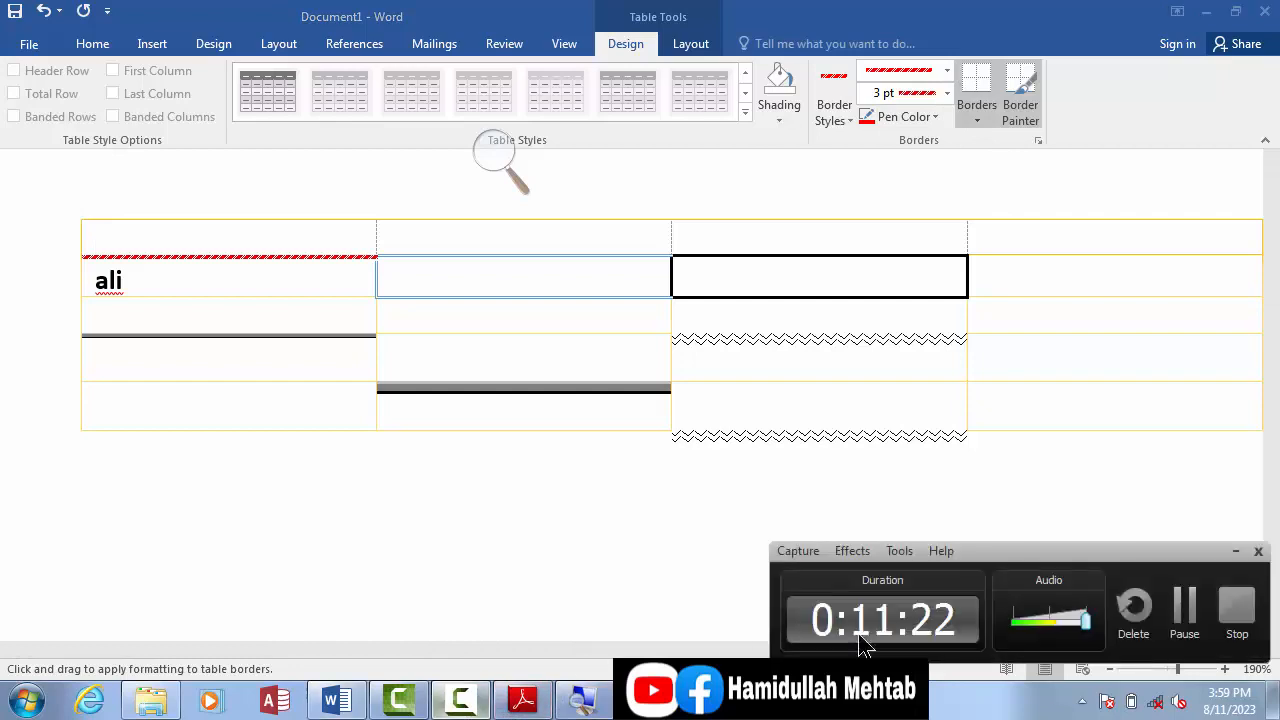
{"action": "left_click", "coordinate": [1184, 606]}
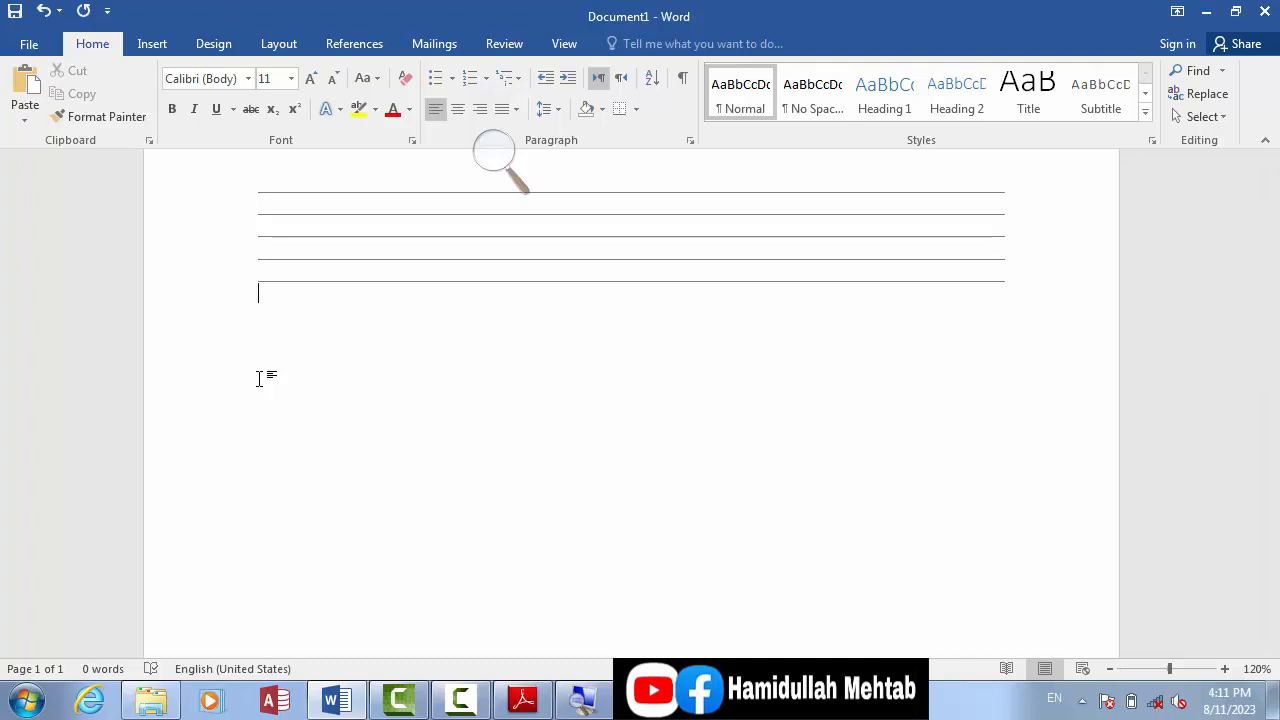
Step: Turn on View Gridlines for the table that has only horizontal borders
{"action": "left_click", "coordinate": [380, 275]}
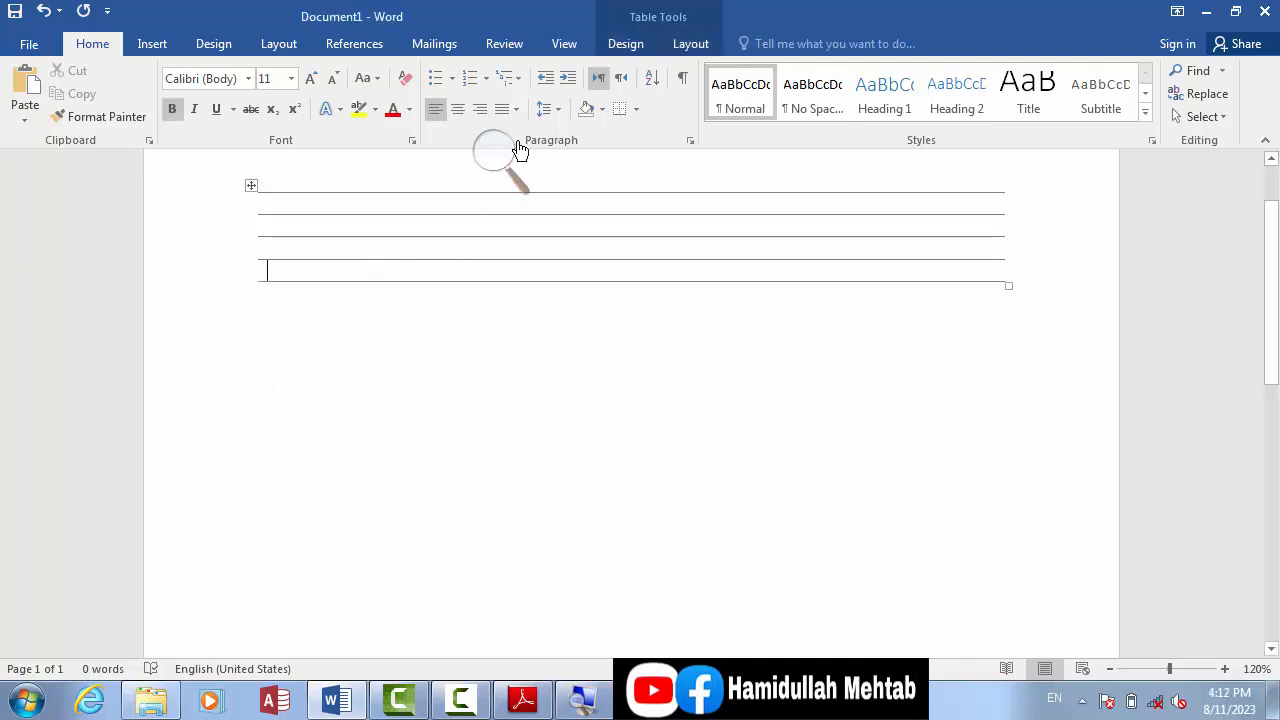
{"action": "left_click", "coordinate": [630, 46]}
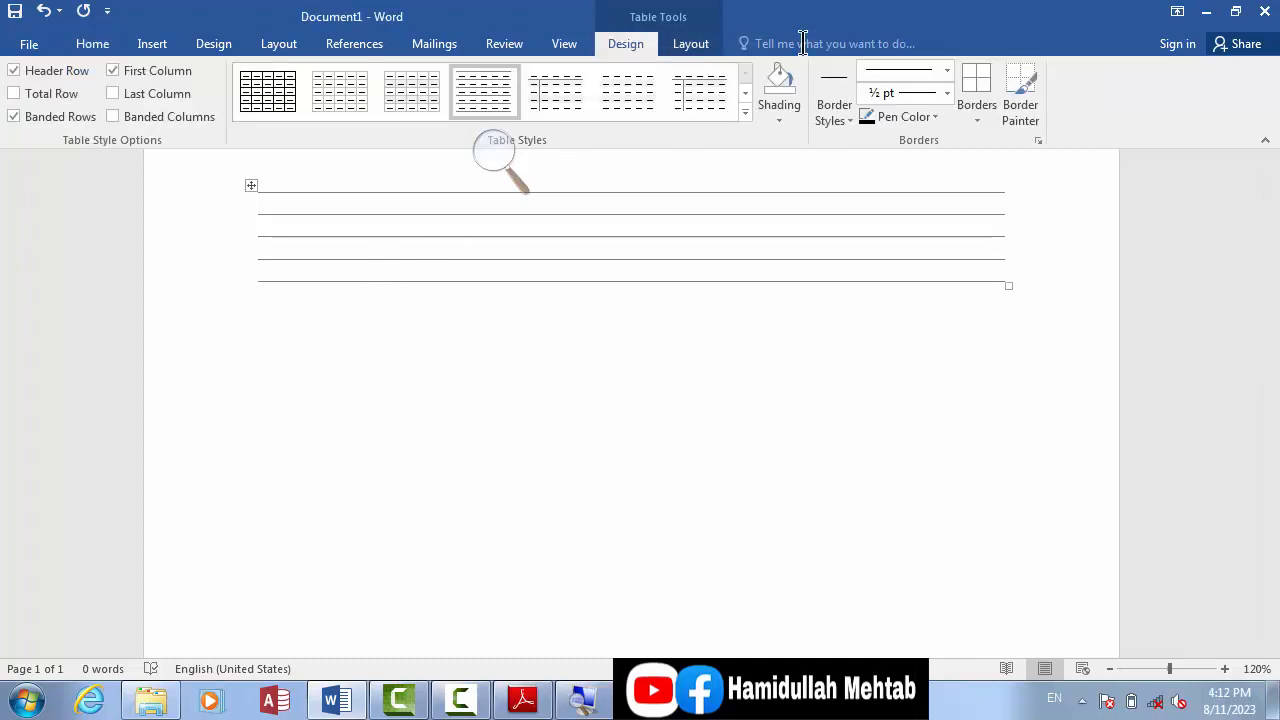
{"action": "left_click", "coordinate": [977, 122]}
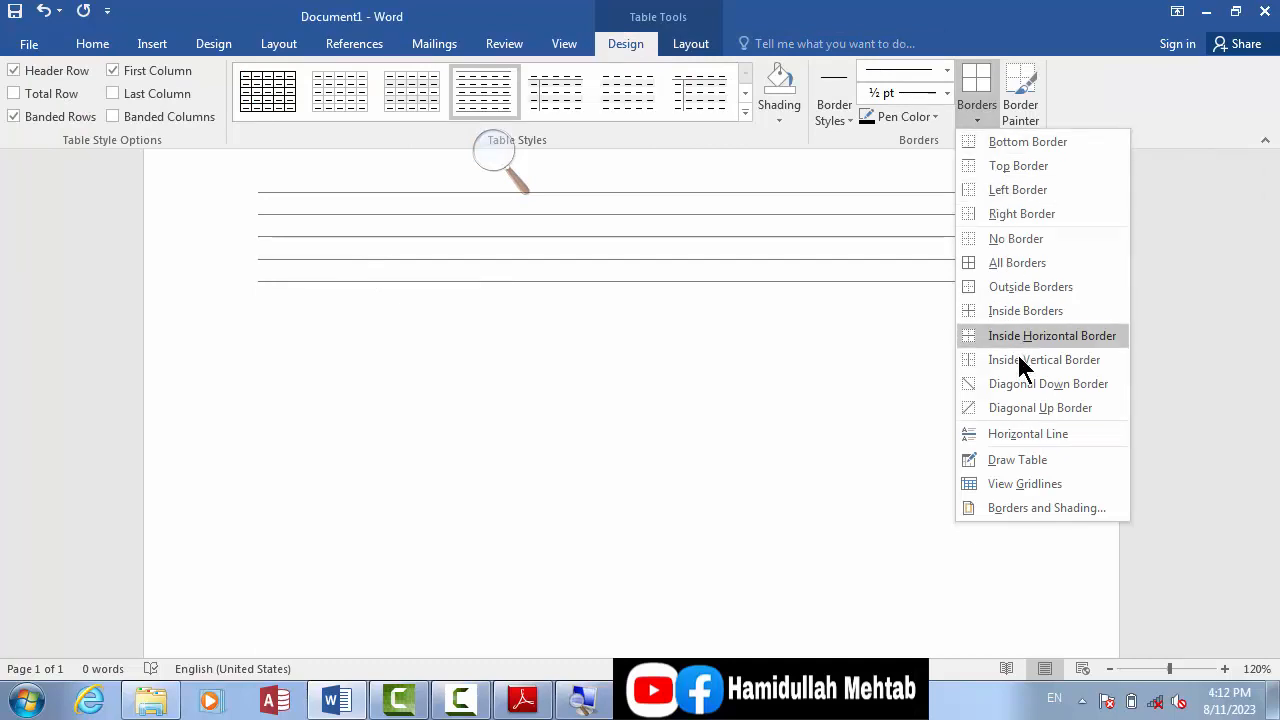
{"action": "left_click", "coordinate": [1026, 485]}
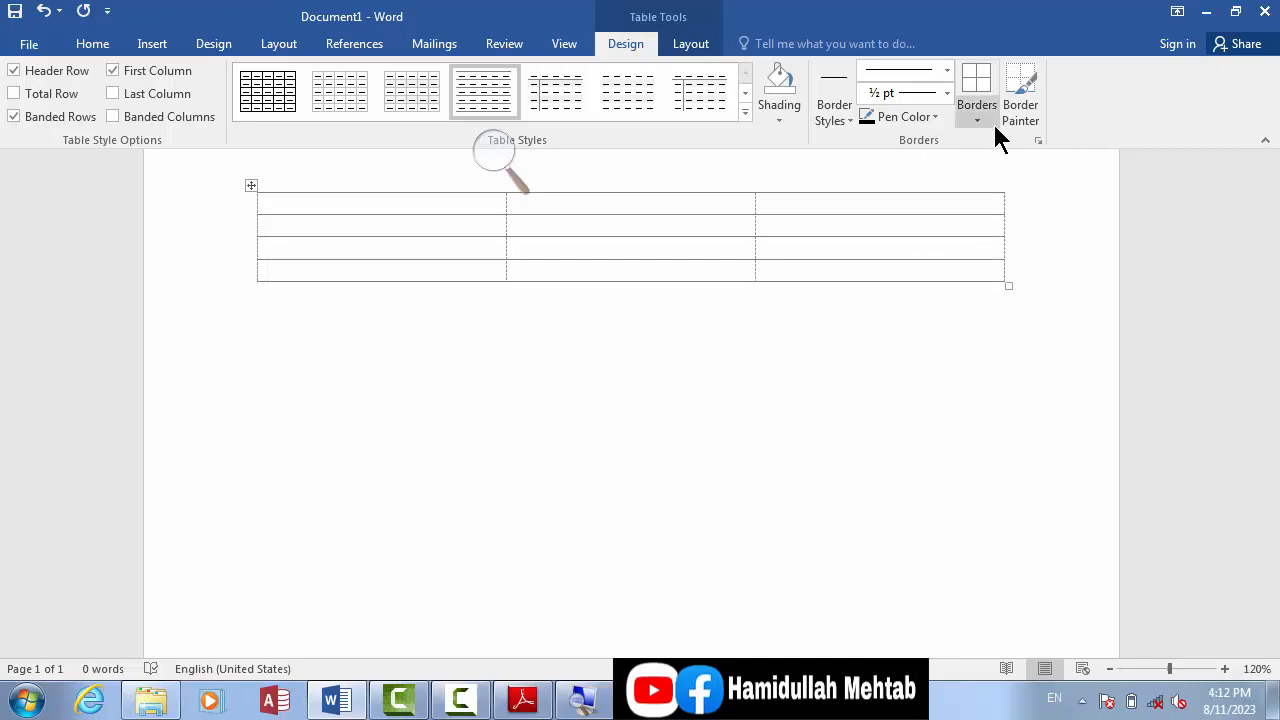
Step: Turn View Gridlines off and back on for the table, placing the cursor in its first cell
{"action": "left_click", "coordinate": [686, 44]}
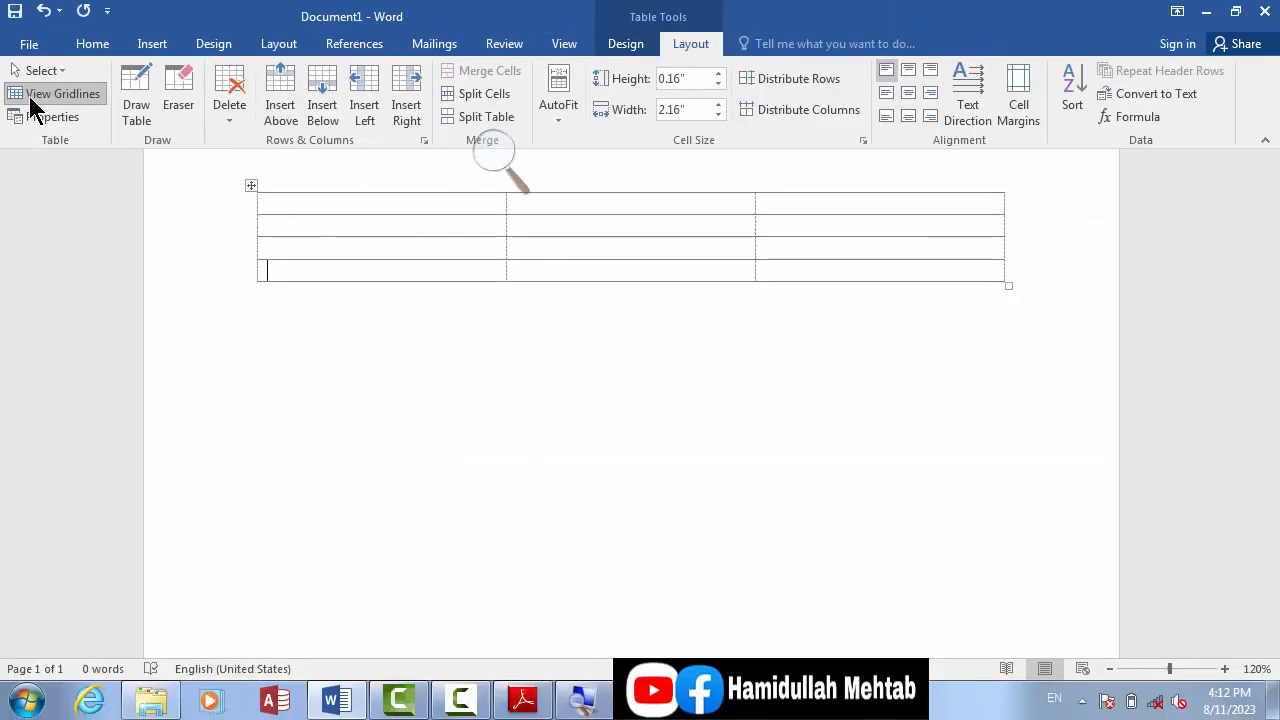
{"action": "left_click", "coordinate": [32, 92]}
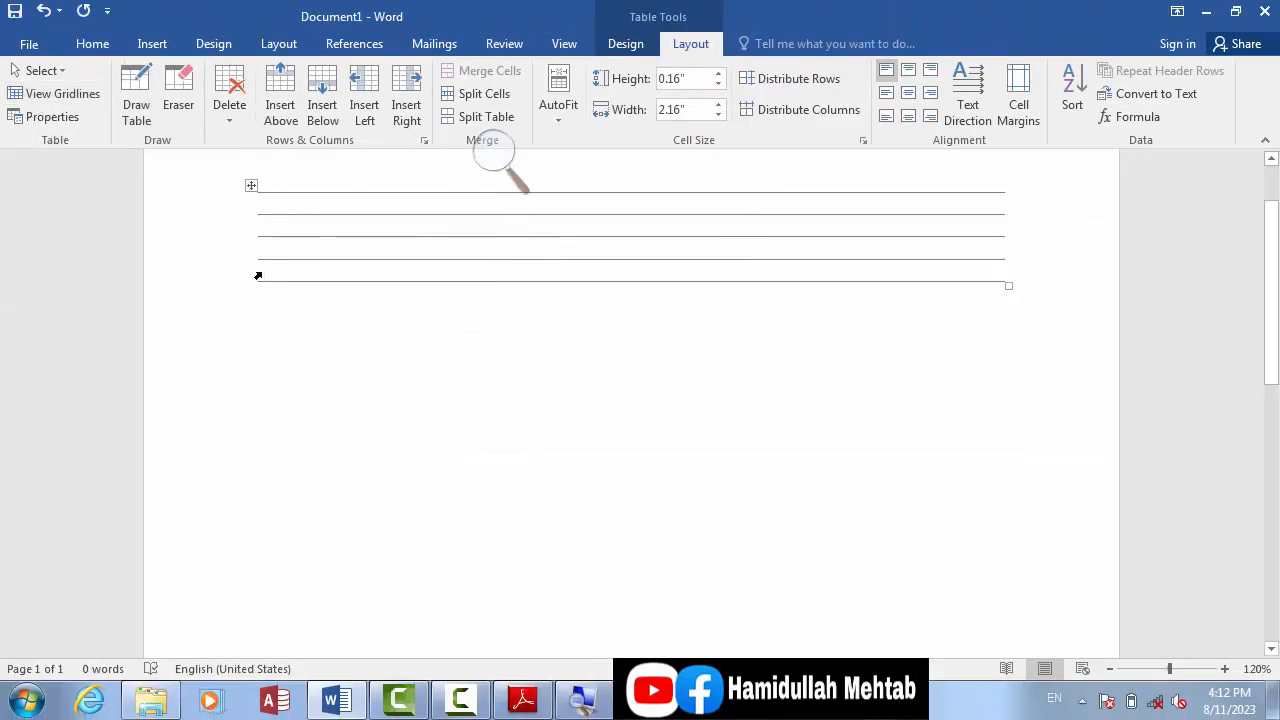
{"action": "left_click", "coordinate": [433, 207]}
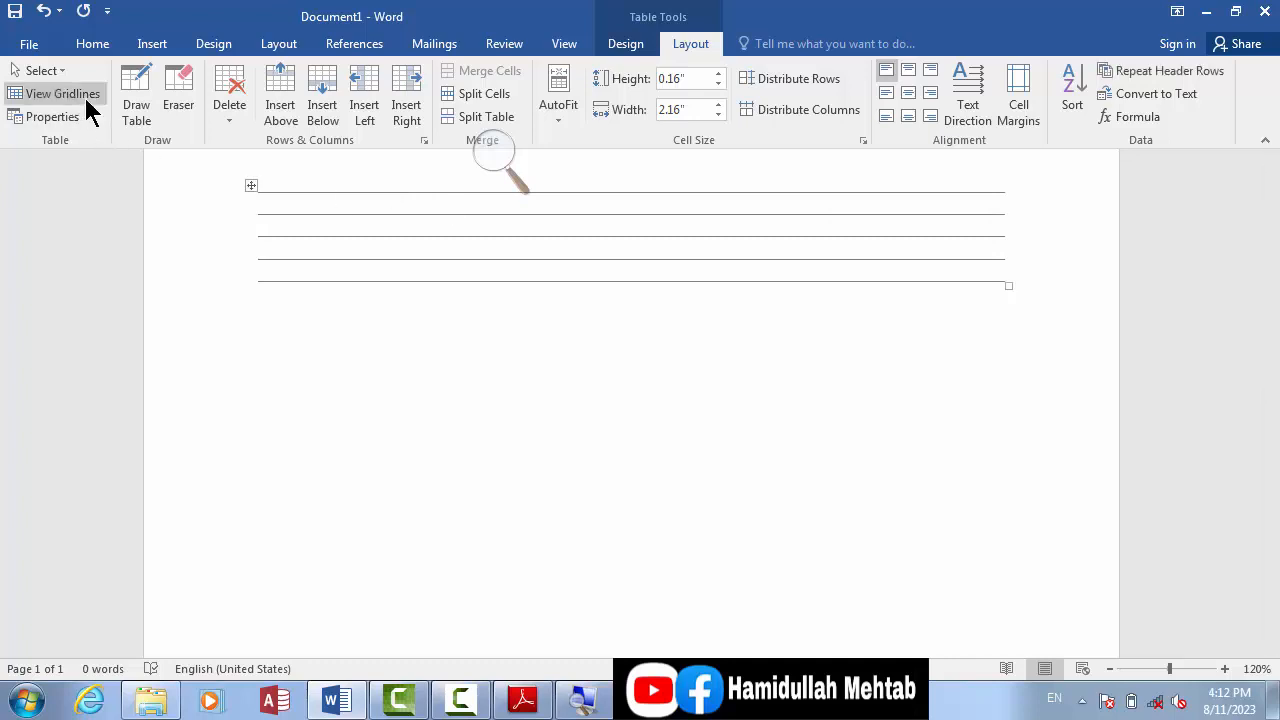
{"action": "left_click", "coordinate": [55, 93]}
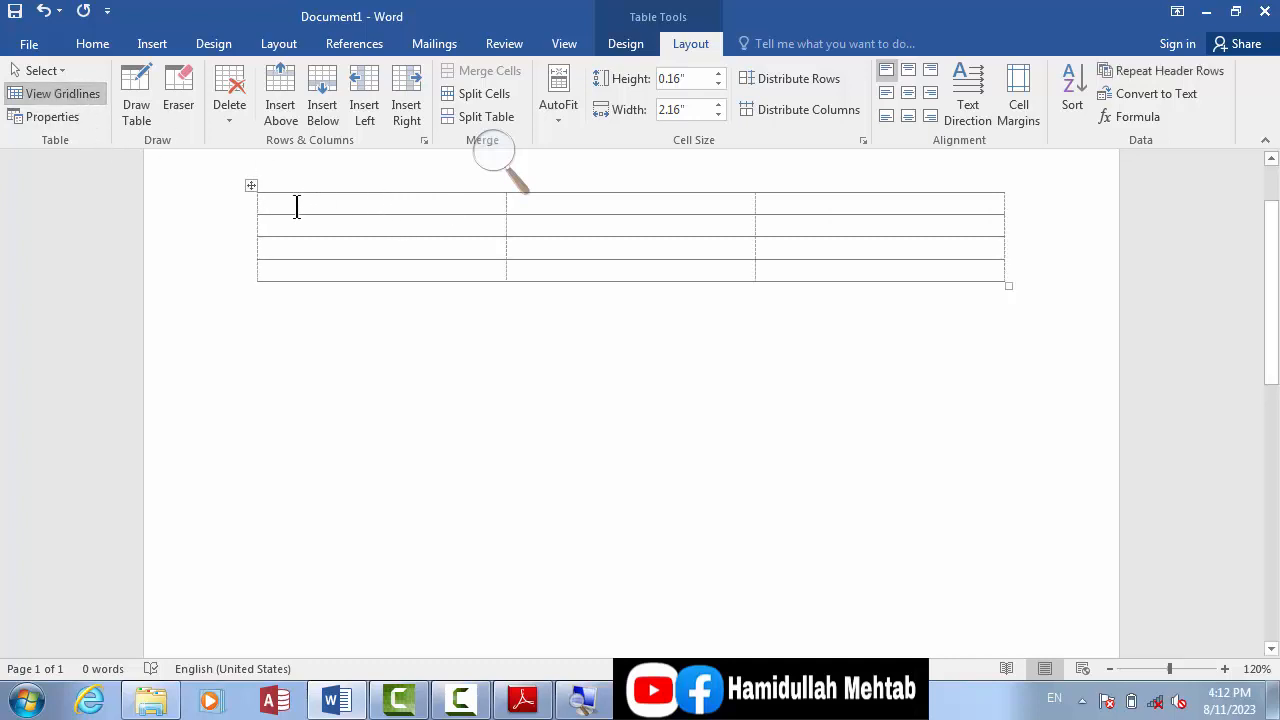
Step: Fill the first cell with an "s" followed by a long run of "d" characters and turn off View Gridlines
{"action": "type", "text": "sdd"}
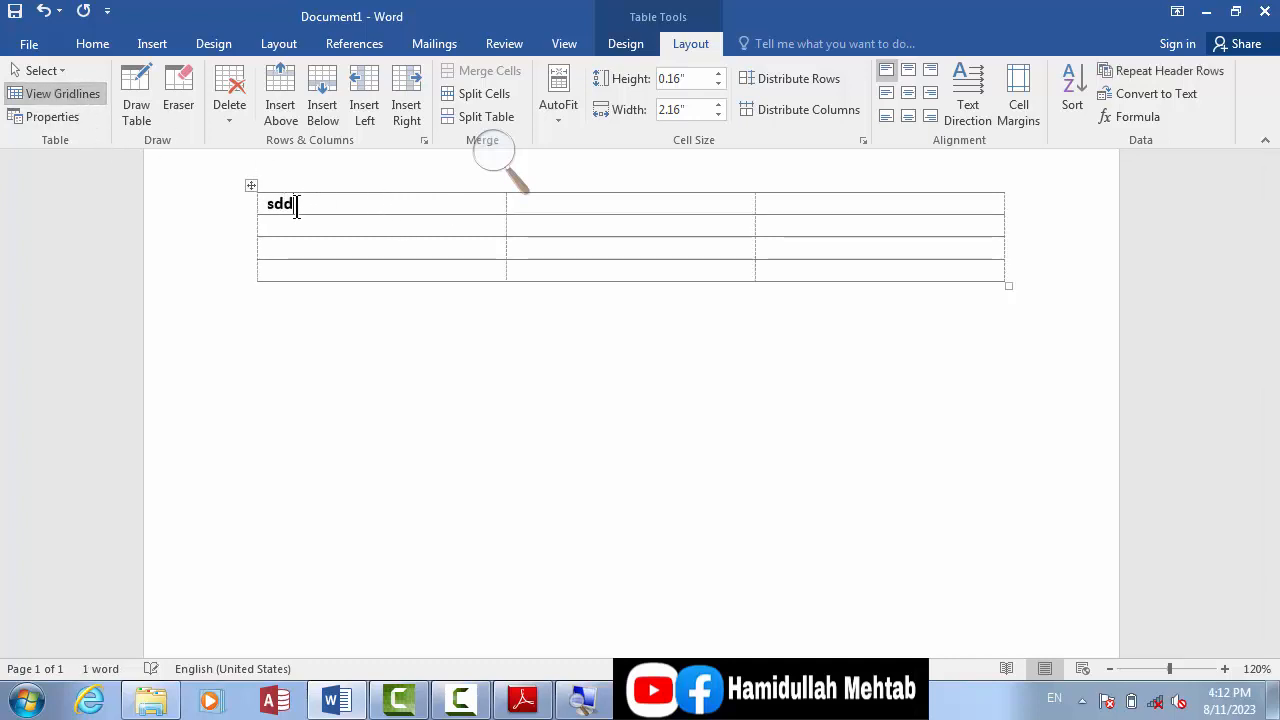
{"action": "type", "text": "dddddddddddddddddddddddddd"}
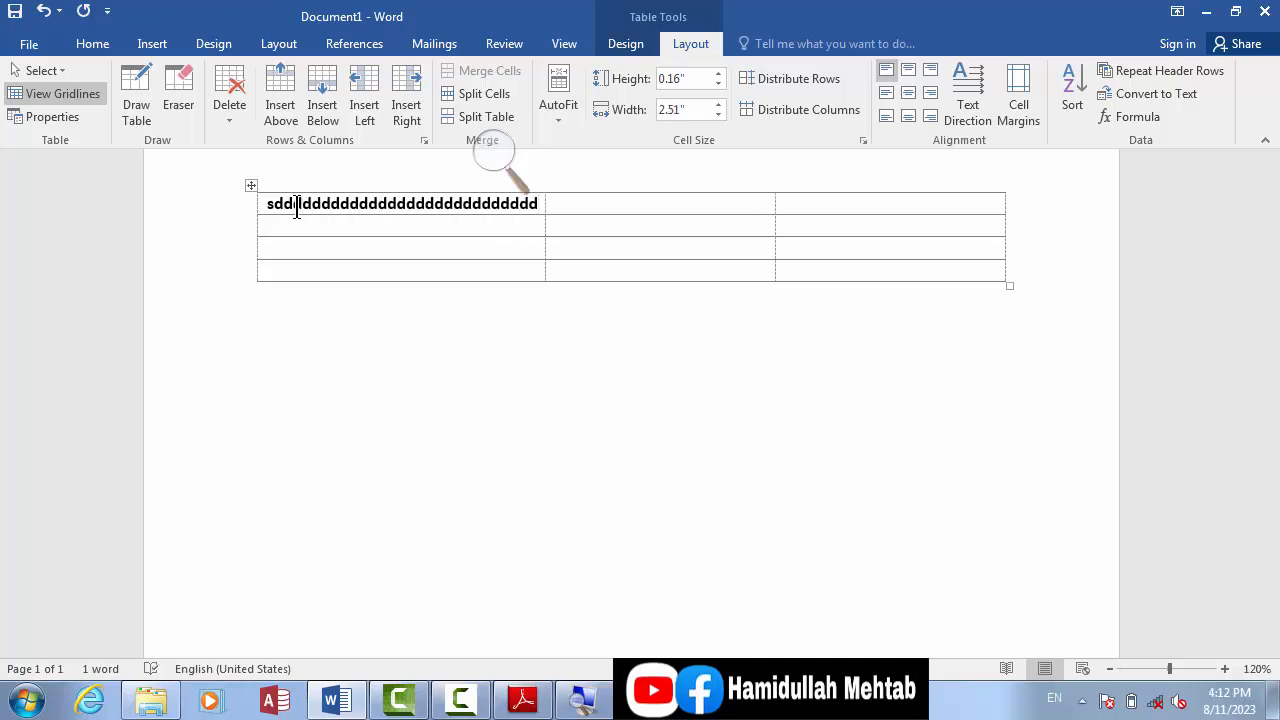
{"action": "left_click", "coordinate": [85, 95]}
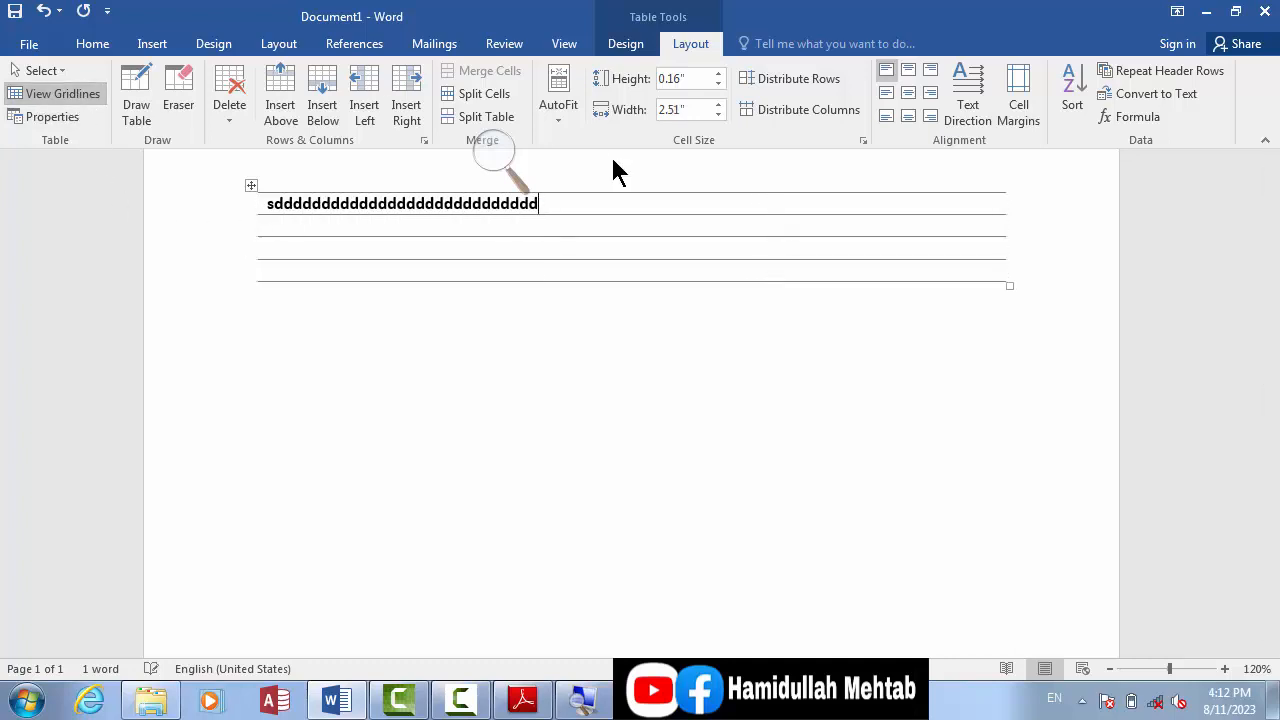
{"action": "left_click", "coordinate": [612, 46]}
{"action": "left_click", "coordinate": [975, 121]}
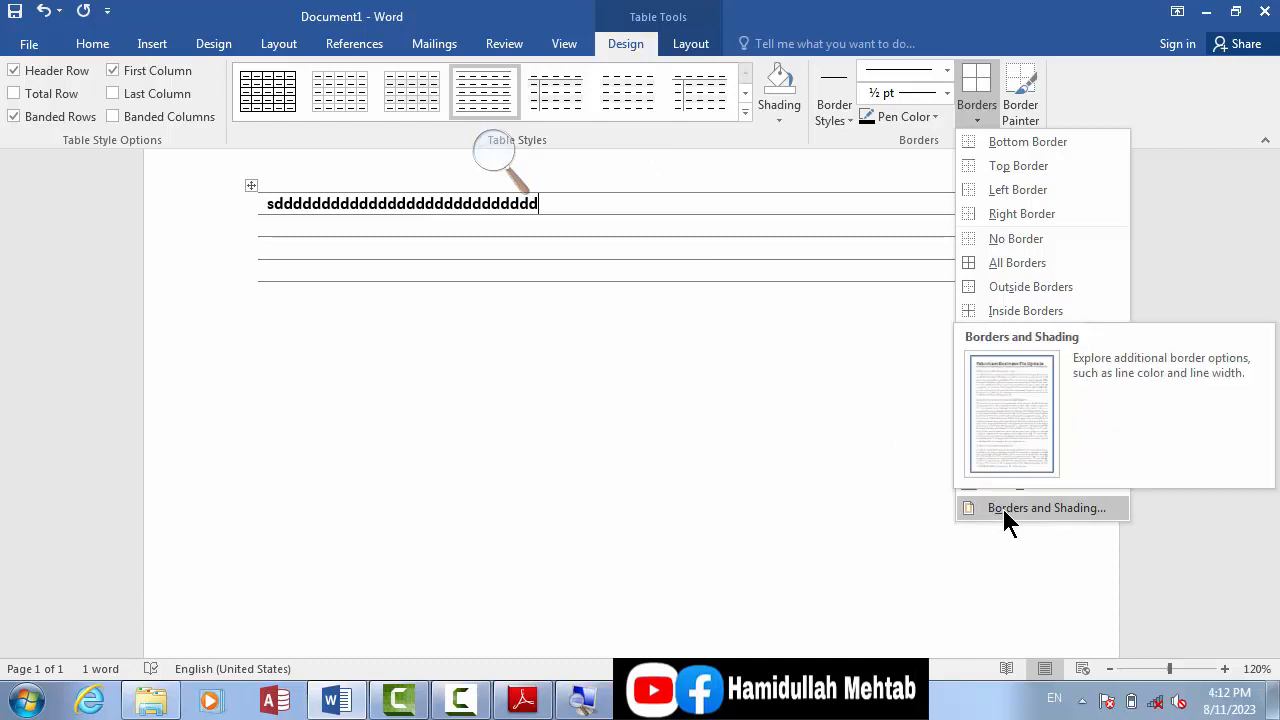
{"action": "left_click", "coordinate": [554, 368]}
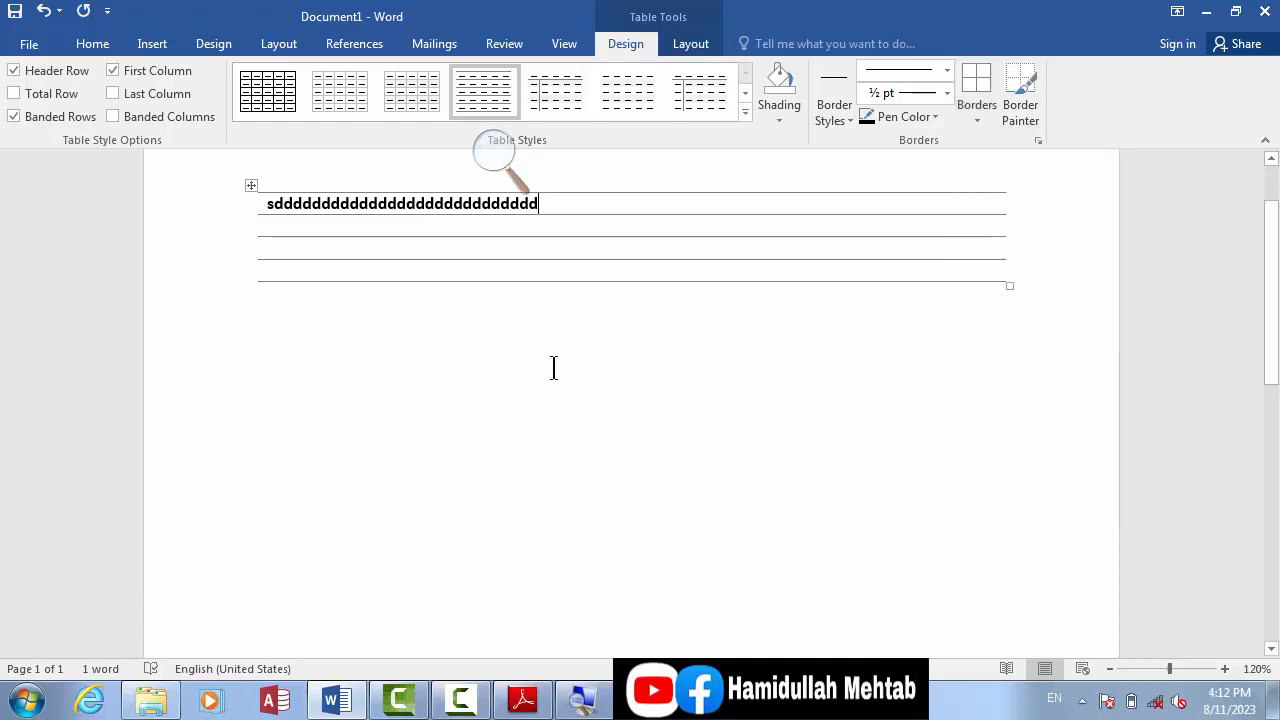
{"action": "left_click", "coordinate": [409, 399]}
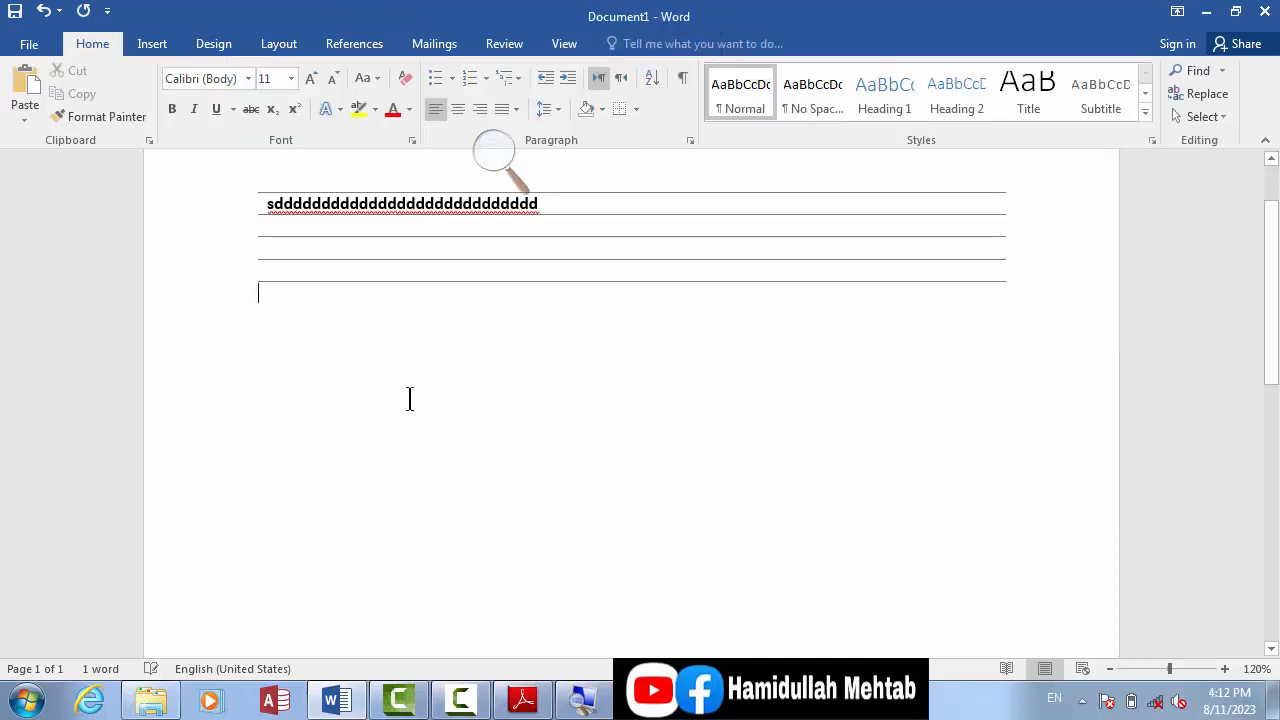
Step: Open Borders and Shading for the table and examine the available border line styles, colors and widths
{"action": "left_click", "coordinate": [380, 271]}
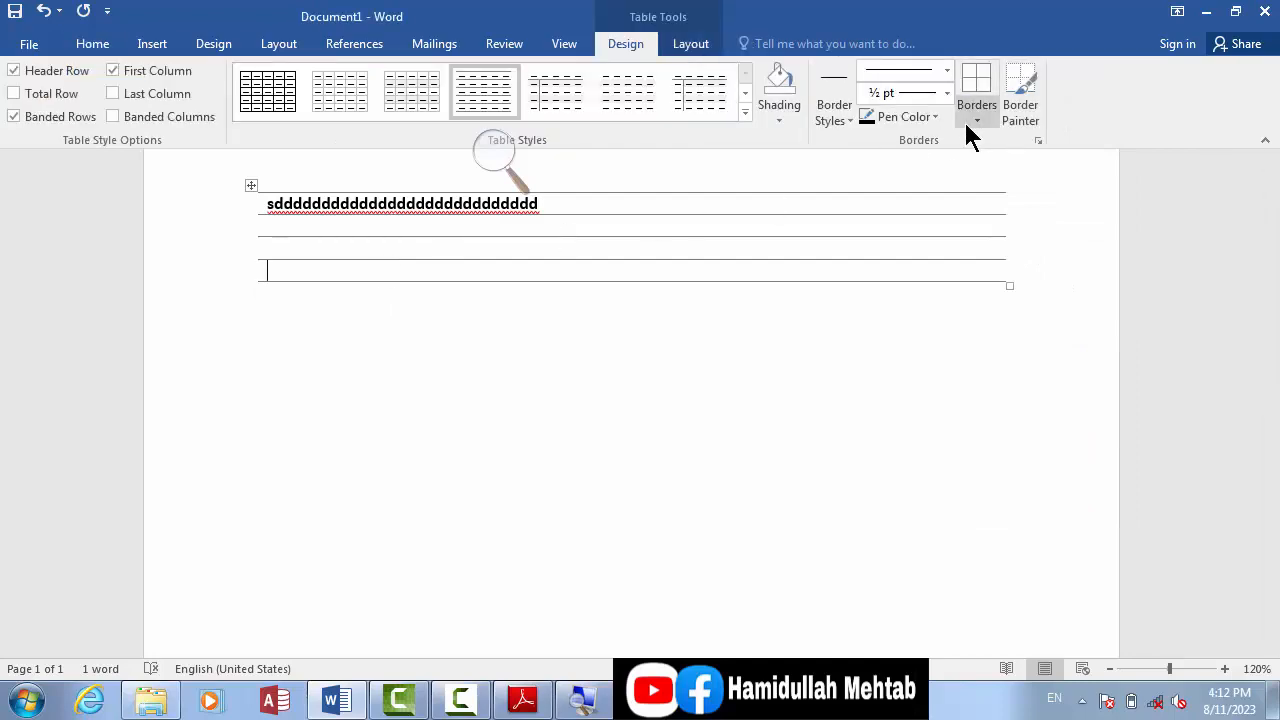
{"action": "left_click", "coordinate": [972, 122]}
{"action": "left_click", "coordinate": [1015, 508]}
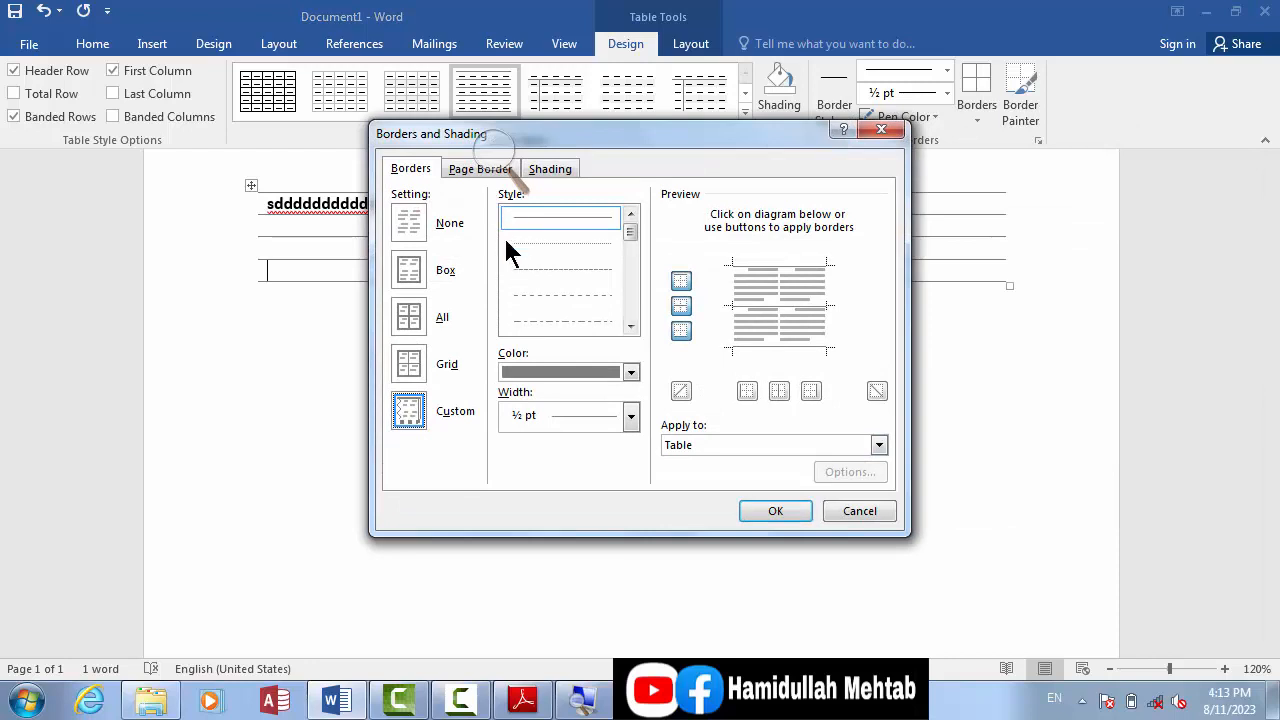
{"action": "scroll", "coordinate": [635, 326], "scroll_direction": "down", "scroll_amount": 5}
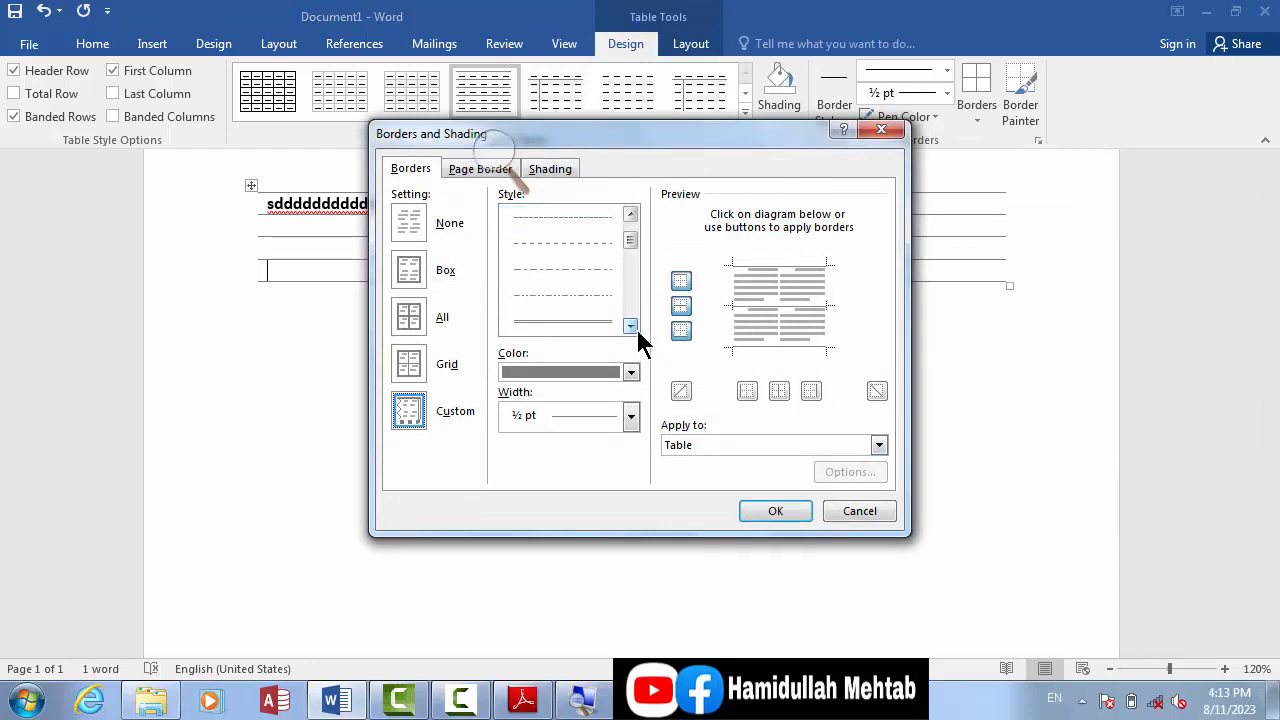
{"action": "mouse_move", "coordinate": [631, 270]}
{"action": "left_mouse_down"}
{"action": "mouse_move", "coordinate": [636, 222]}
{"action": "mouse_move", "coordinate": [634, 314]}
{"action": "left_mouse_up"}
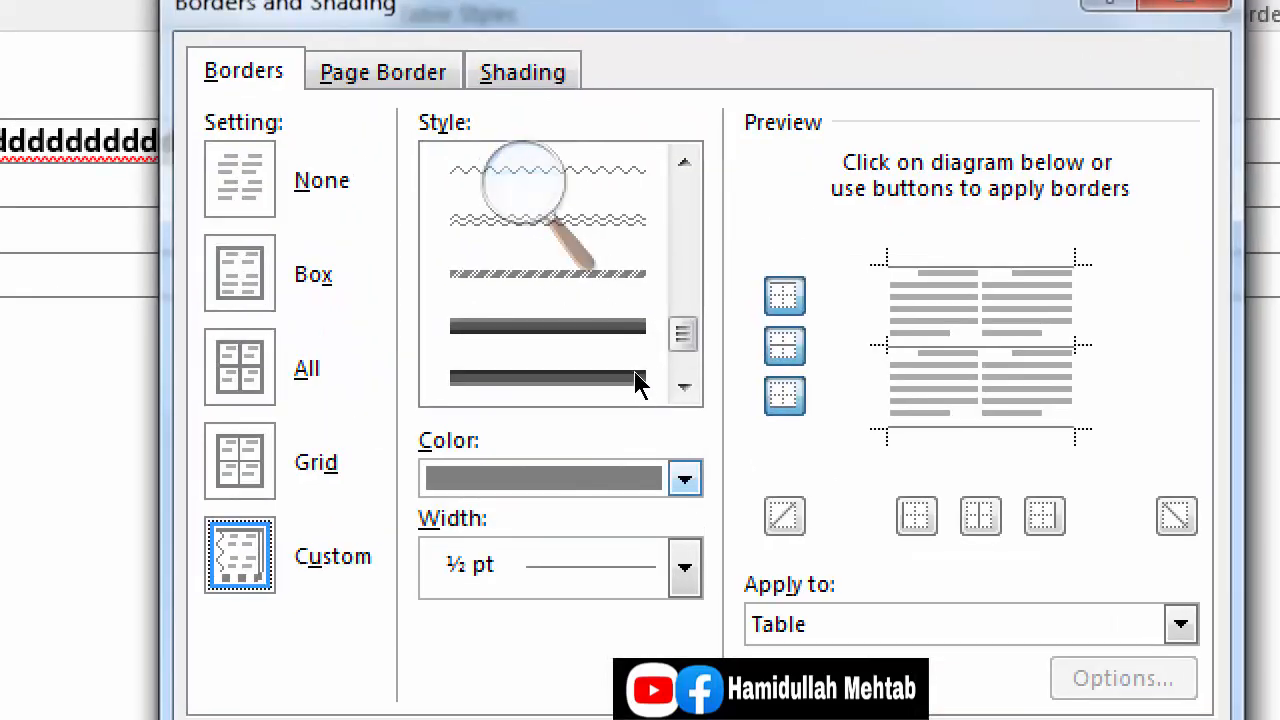
{"action": "left_click", "coordinate": [685, 479]}
{"action": "left_click", "coordinate": [685, 479]}
{"action": "left_click", "coordinate": [685, 567]}
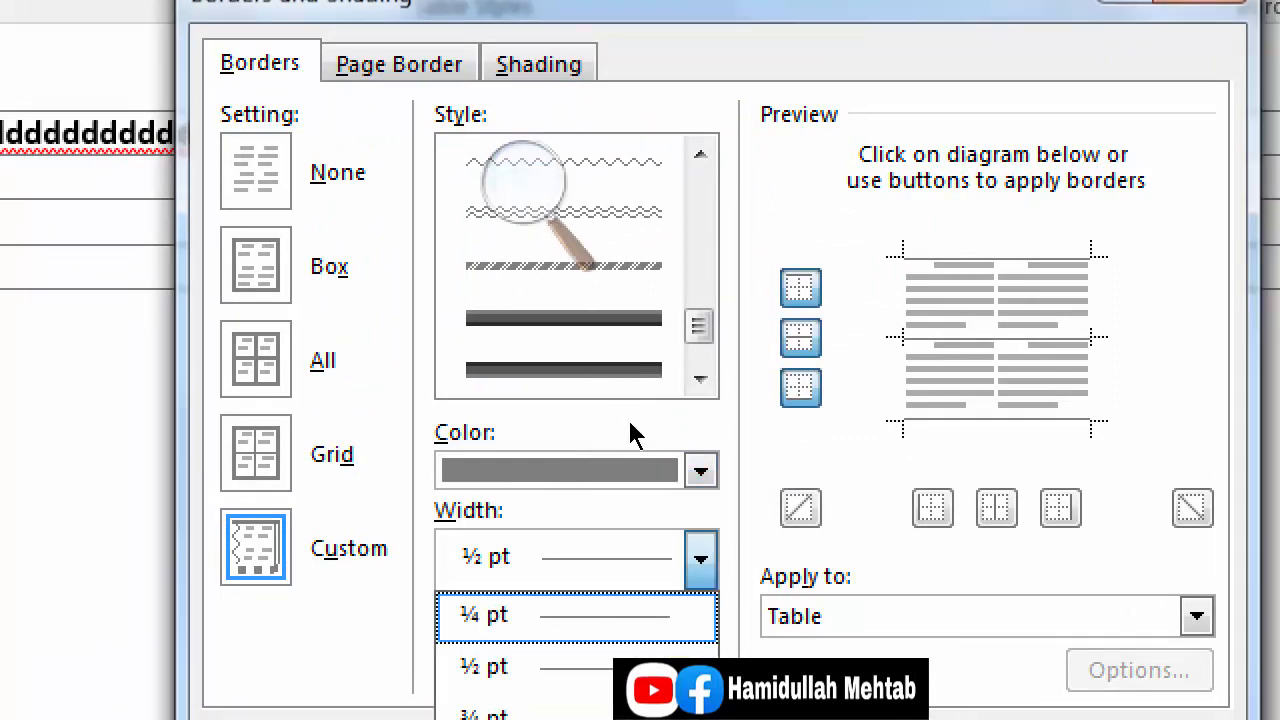
{"action": "left_click", "coordinate": [630, 435]}
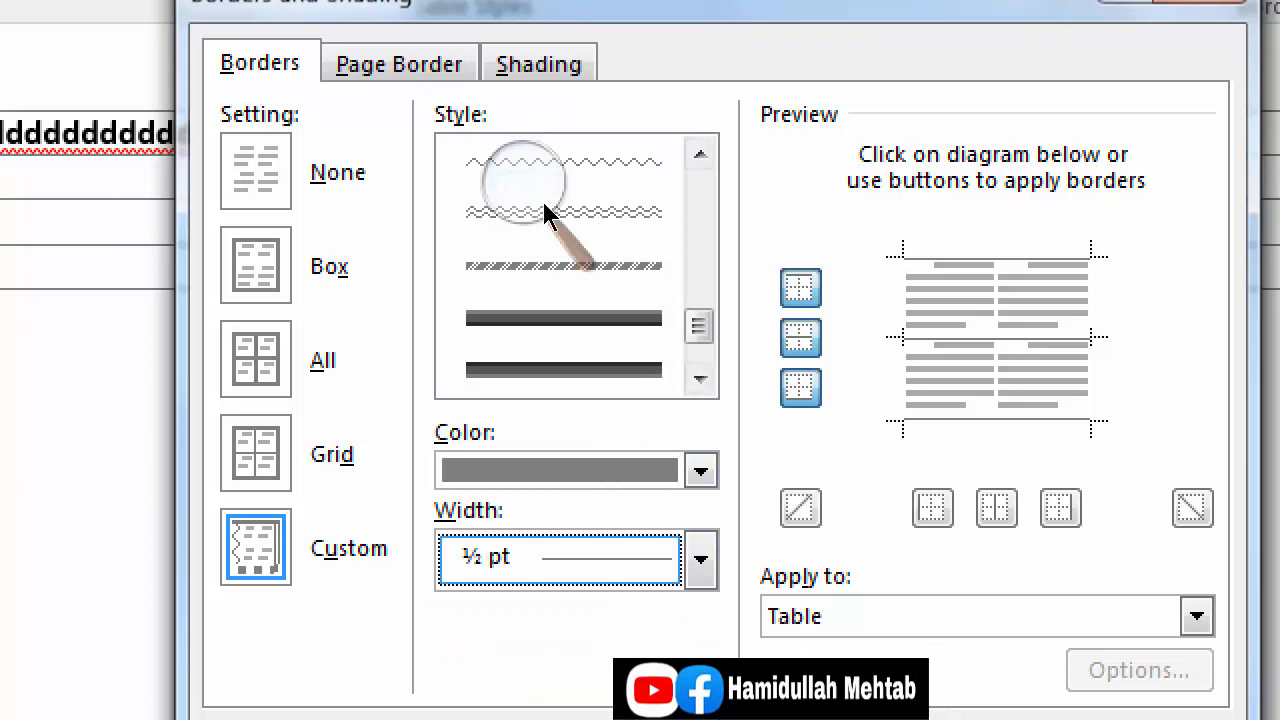
Step: Review the page border styles, colors and widths, and apply the red apple art border to the whole document
{"action": "left_click", "coordinate": [405, 64]}
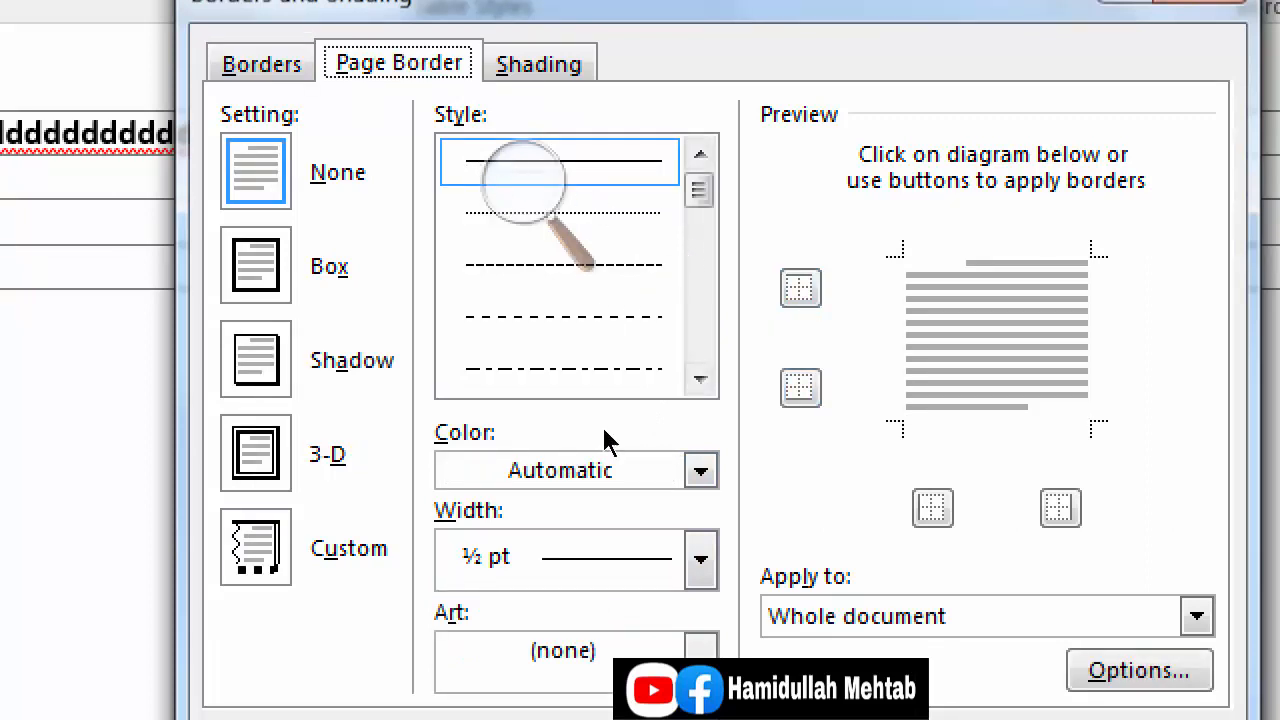
{"action": "scroll", "coordinate": [630, 273], "scroll_direction": "down", "scroll_amount": 5}
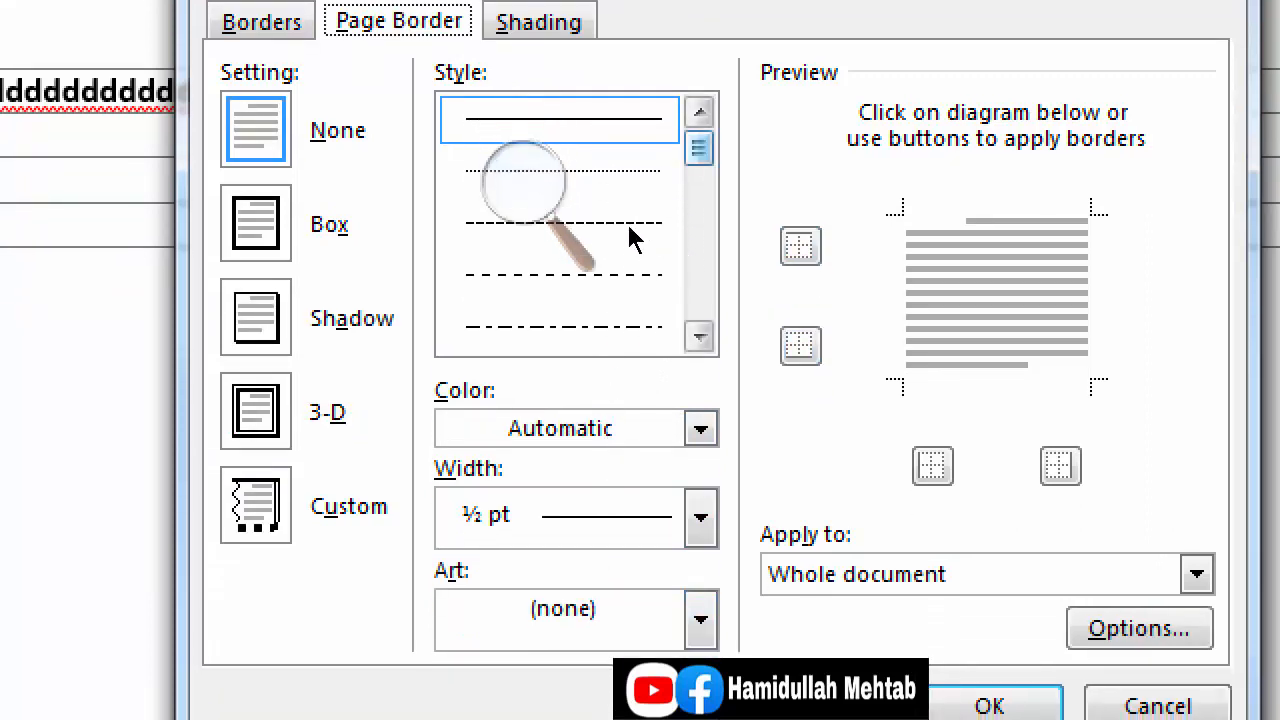
{"action": "left_click", "coordinate": [636, 416]}
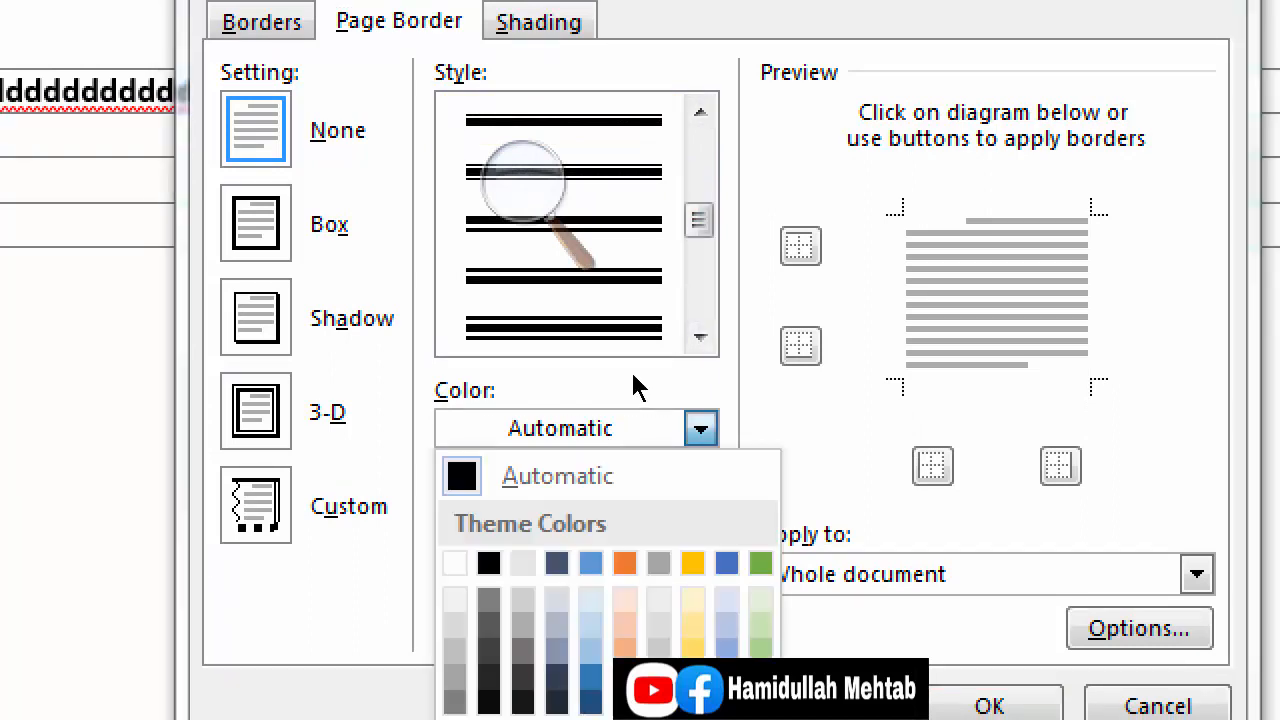
{"action": "left_click", "coordinate": [636, 416]}
{"action": "left_click", "coordinate": [635, 500]}
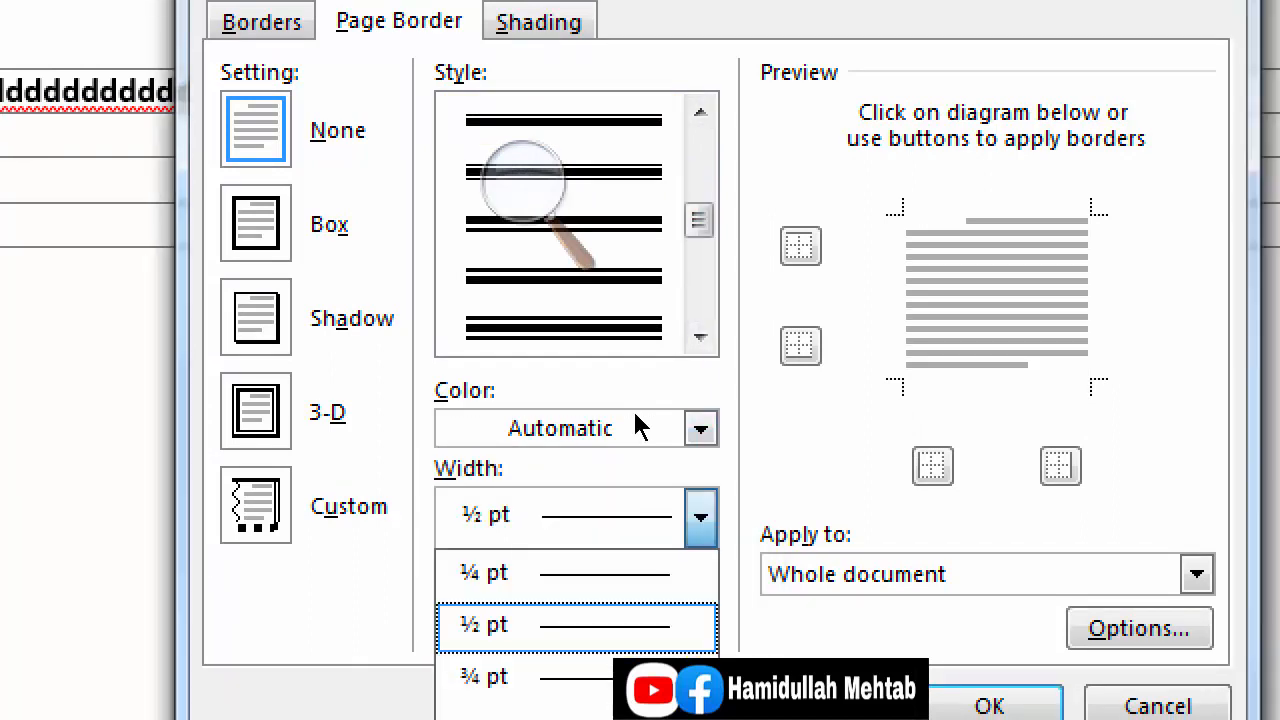
{"action": "left_click", "coordinate": [635, 500]}
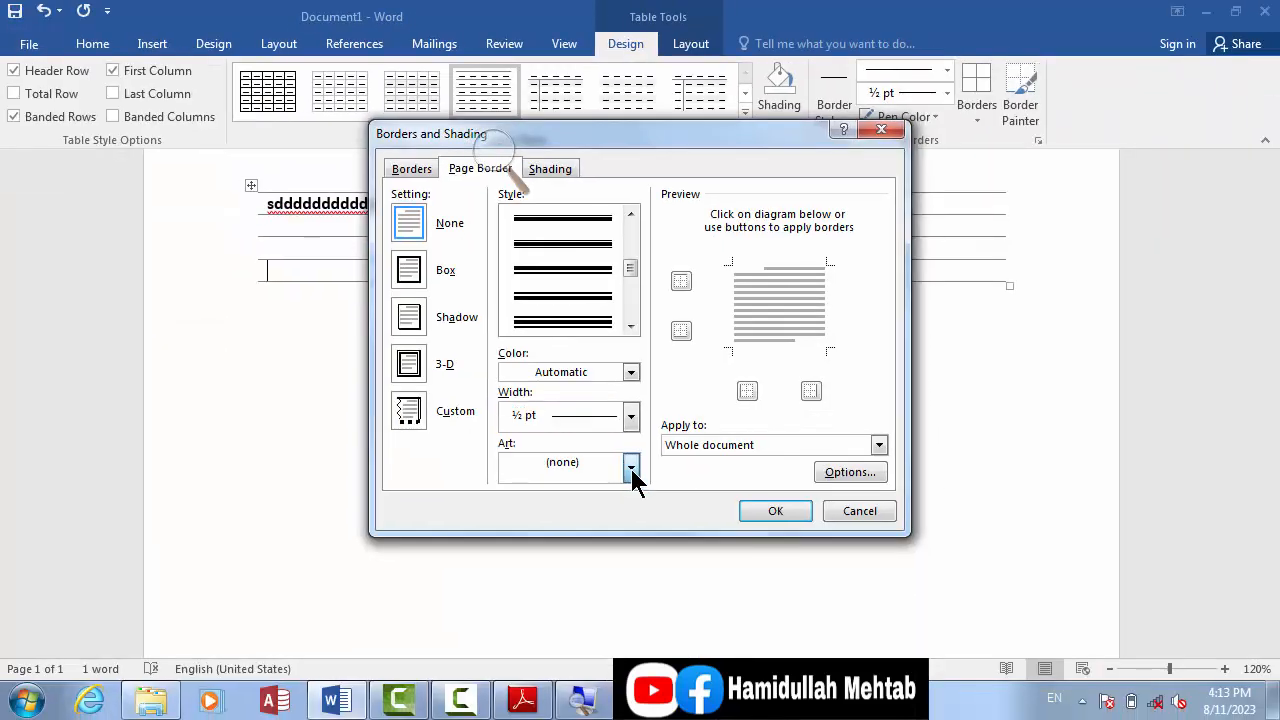
{"action": "left_click", "coordinate": [700, 619]}
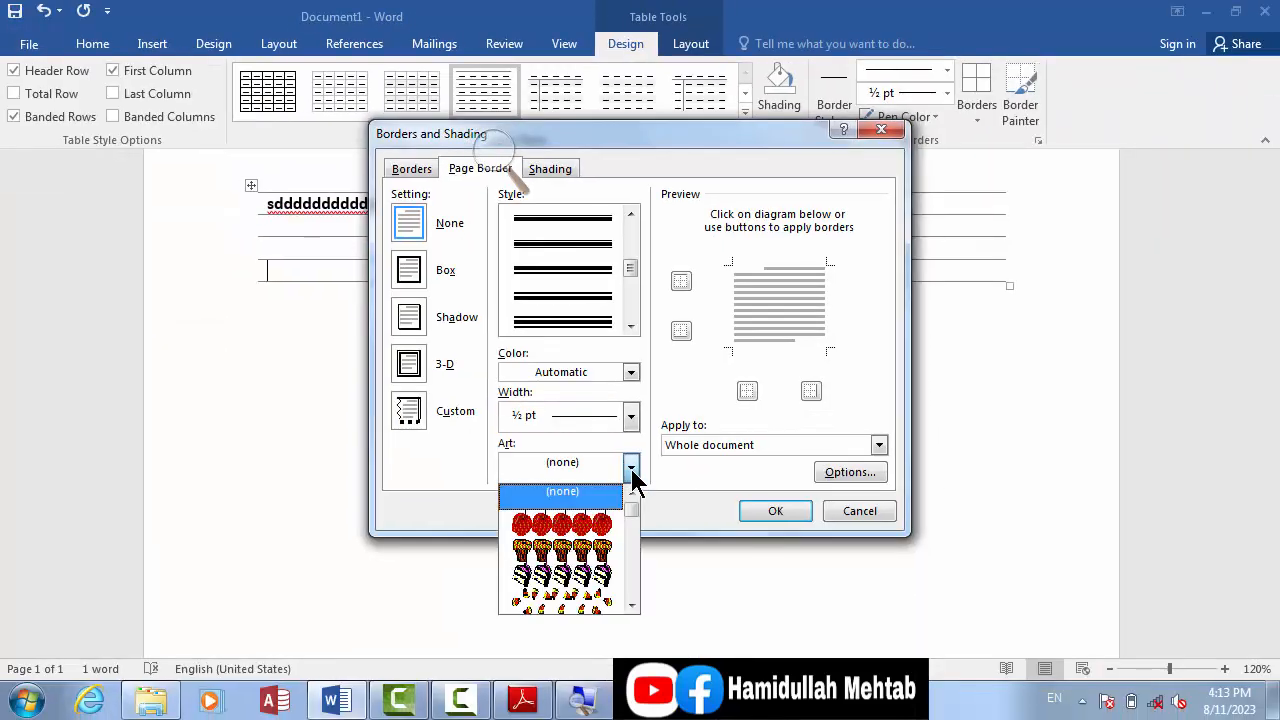
{"action": "left_click", "coordinate": [632, 605]}
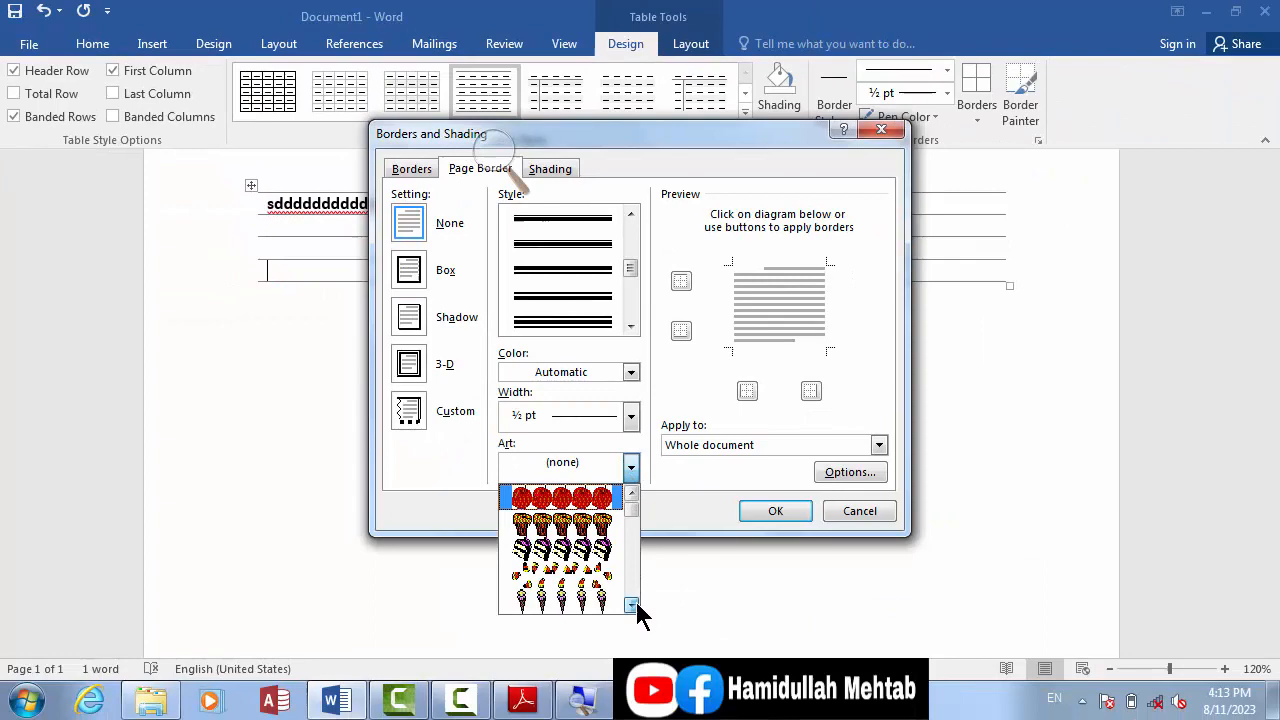
{"action": "left_click", "coordinate": [575, 497]}
{"action": "left_click", "coordinate": [775, 511]}
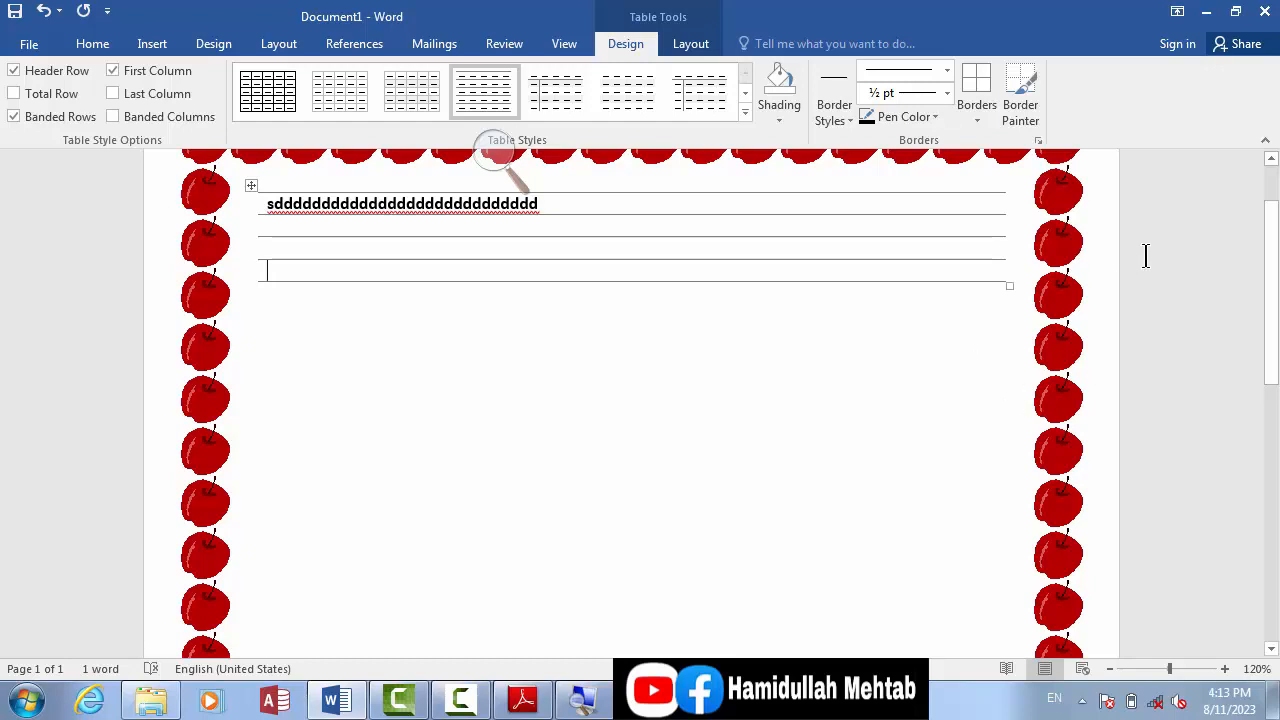
Step: Change the whole document's page border to the yellow-and-black radiation symbol art at 16 pt width
{"action": "left_click", "coordinate": [974, 120]}
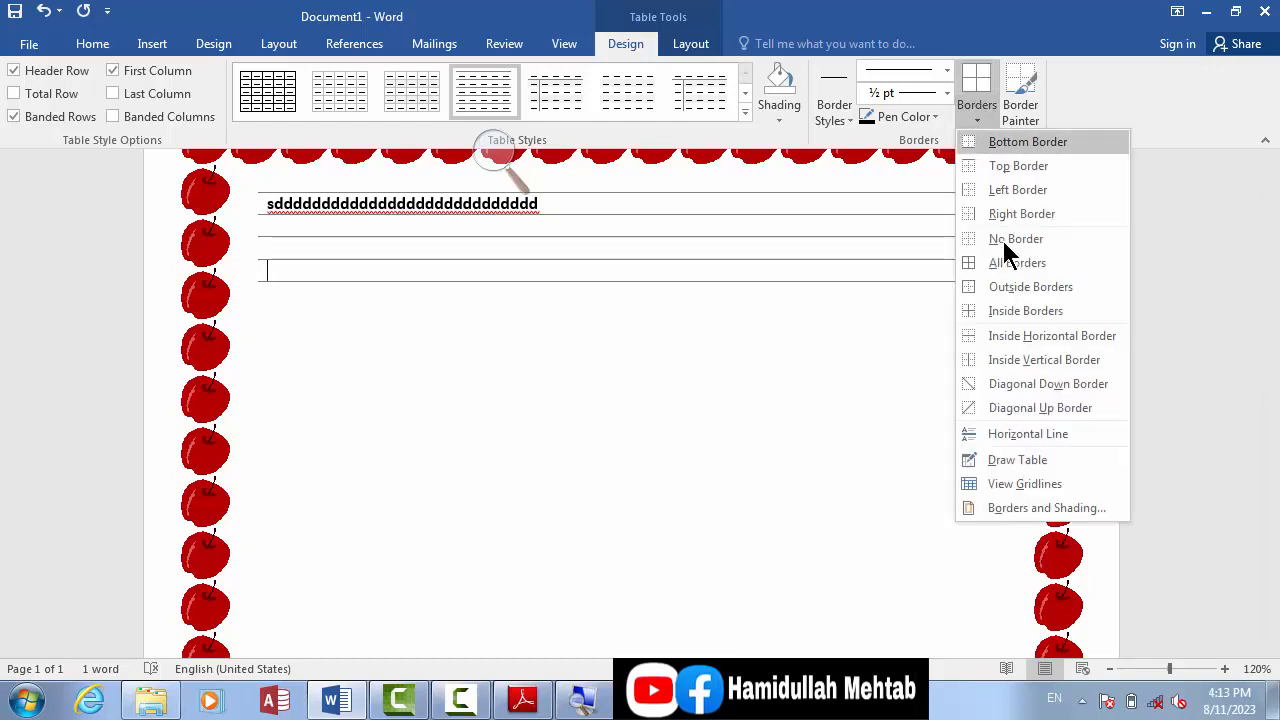
{"action": "left_click", "coordinate": [1008, 505]}
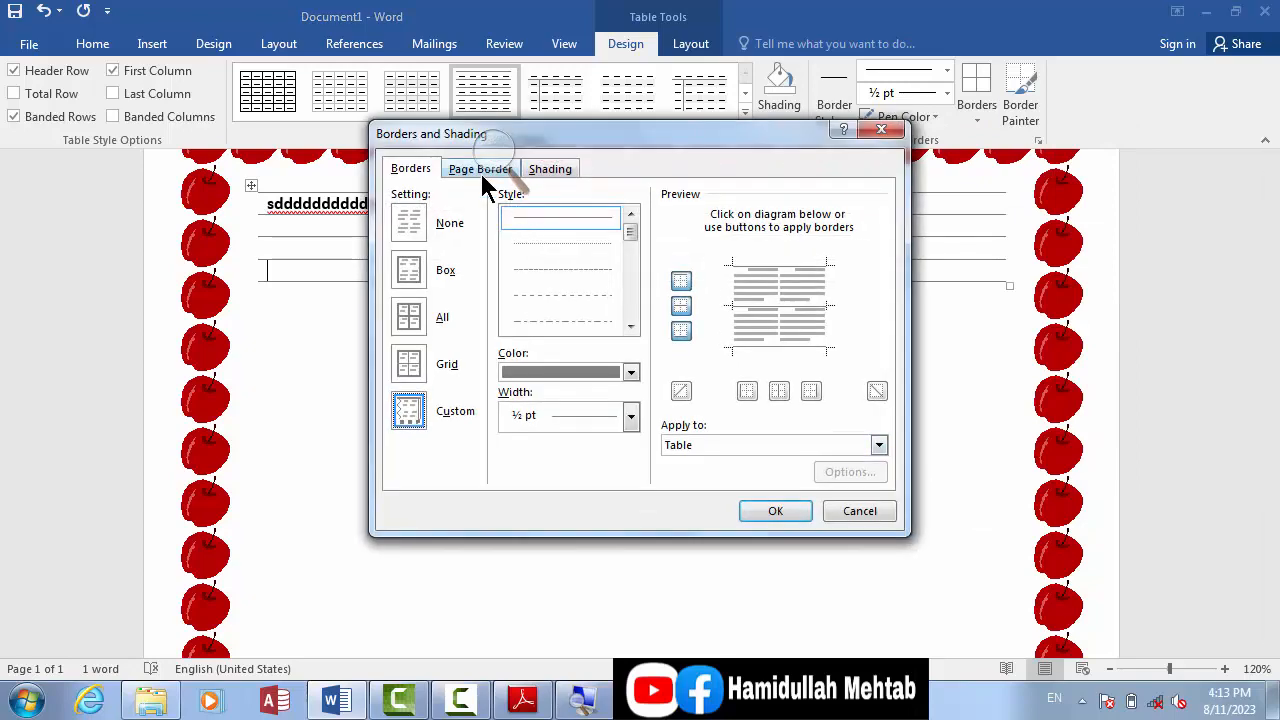
{"action": "left_click", "coordinate": [467, 170]}
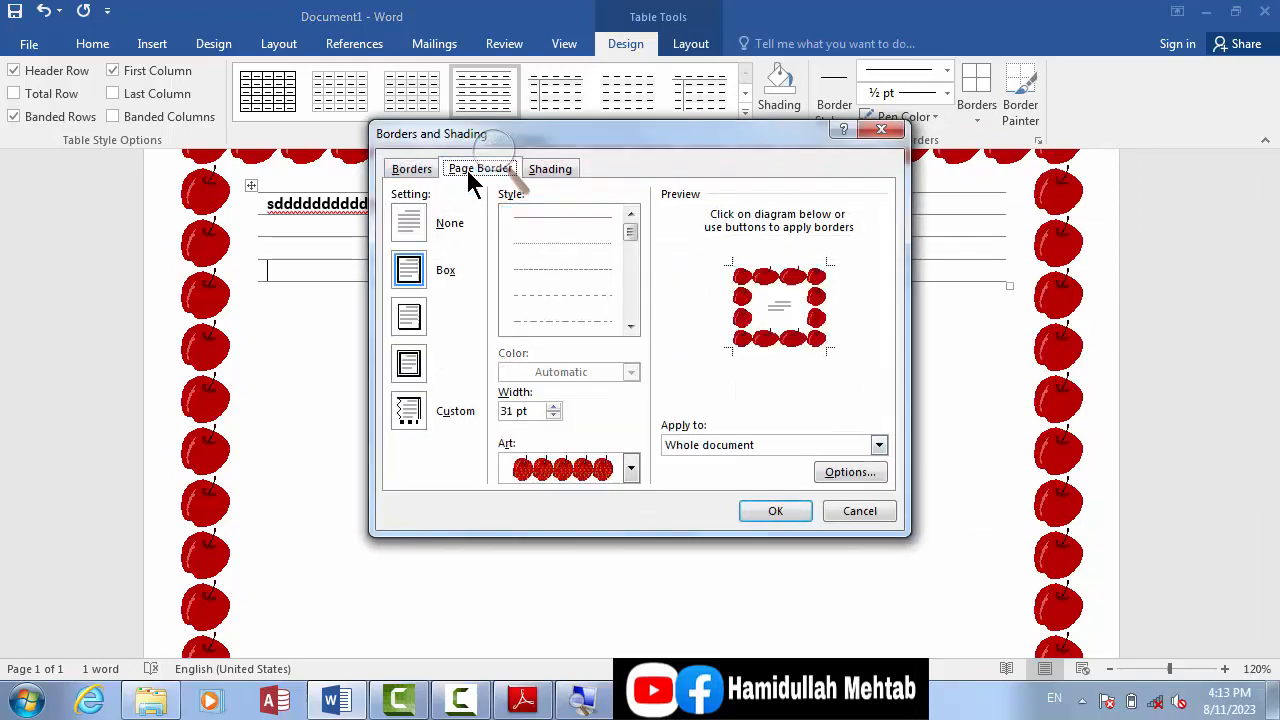
{"action": "left_click", "coordinate": [630, 470]}
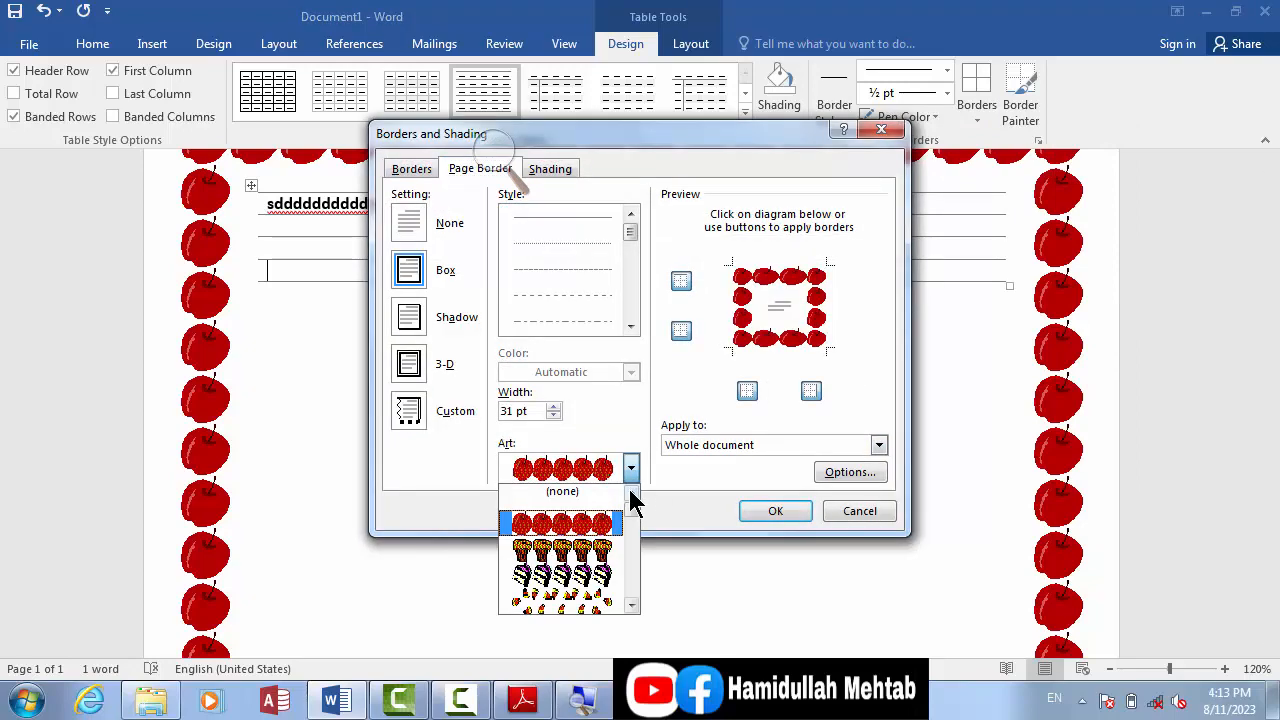
{"action": "mouse_move", "coordinate": [631, 525]}
{"action": "left_mouse_down"}
{"action": "mouse_move", "coordinate": [630, 594]}
{"action": "mouse_move", "coordinate": [630, 528]}
{"action": "left_mouse_up"}
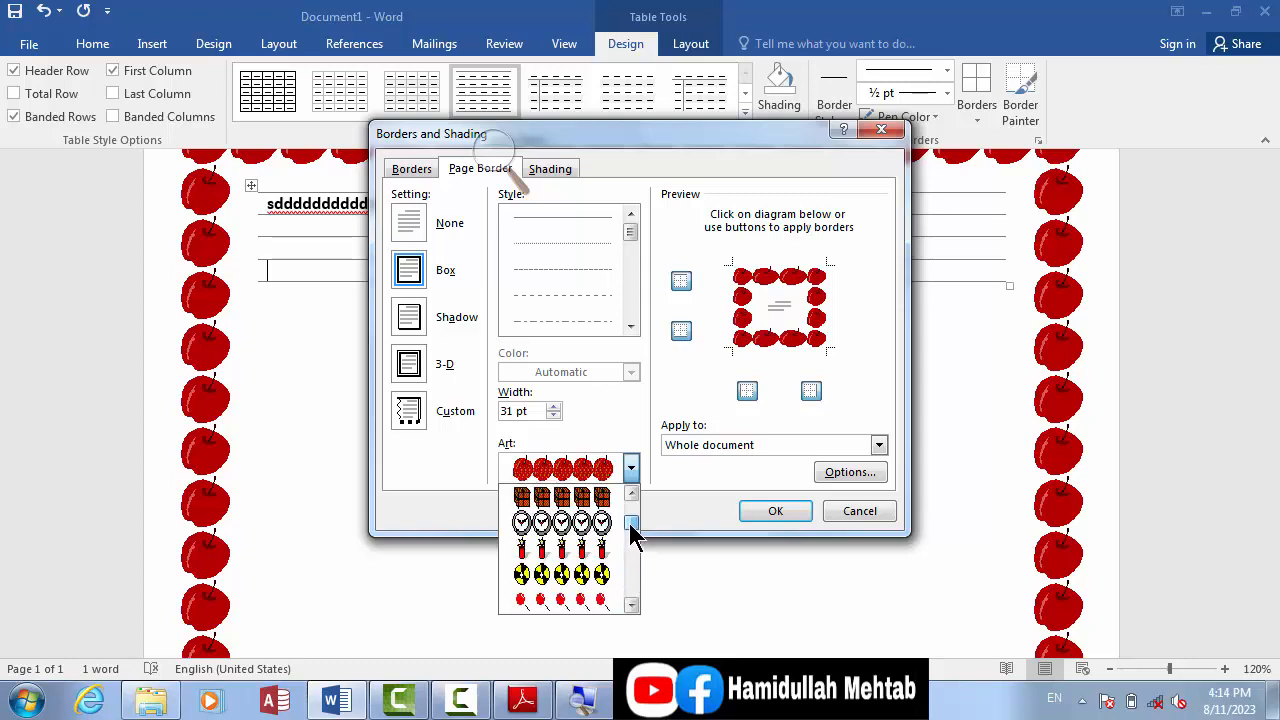
{"action": "left_click", "coordinate": [565, 586]}
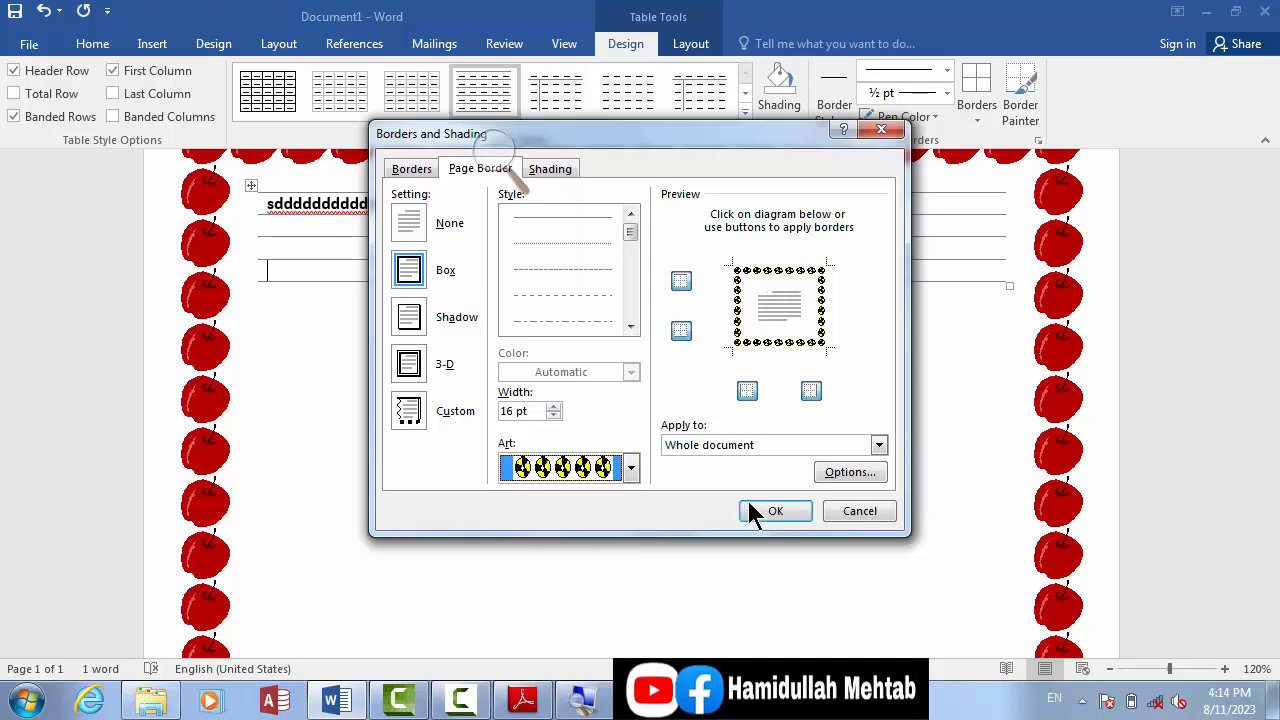
{"action": "left_click", "coordinate": [769, 514]}
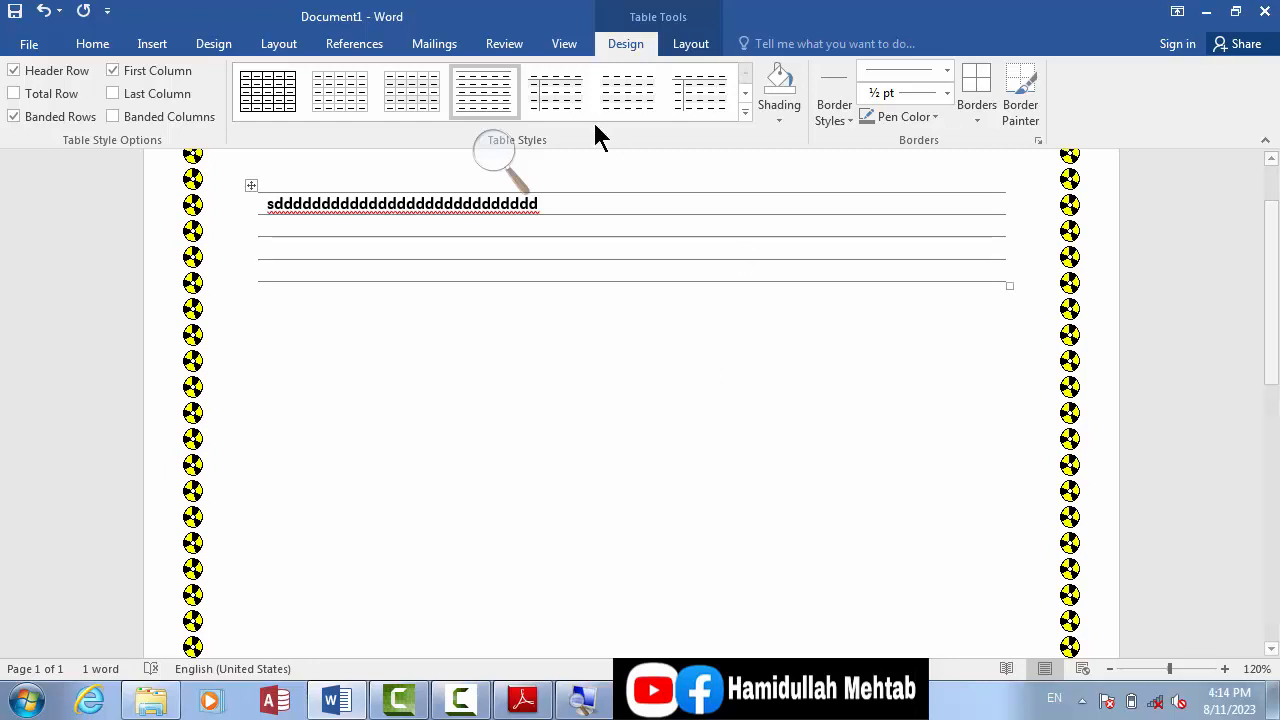
Step: Change the whole document's page border to the green tree art at 31 pt width
{"action": "left_click", "coordinate": [97, 48]}
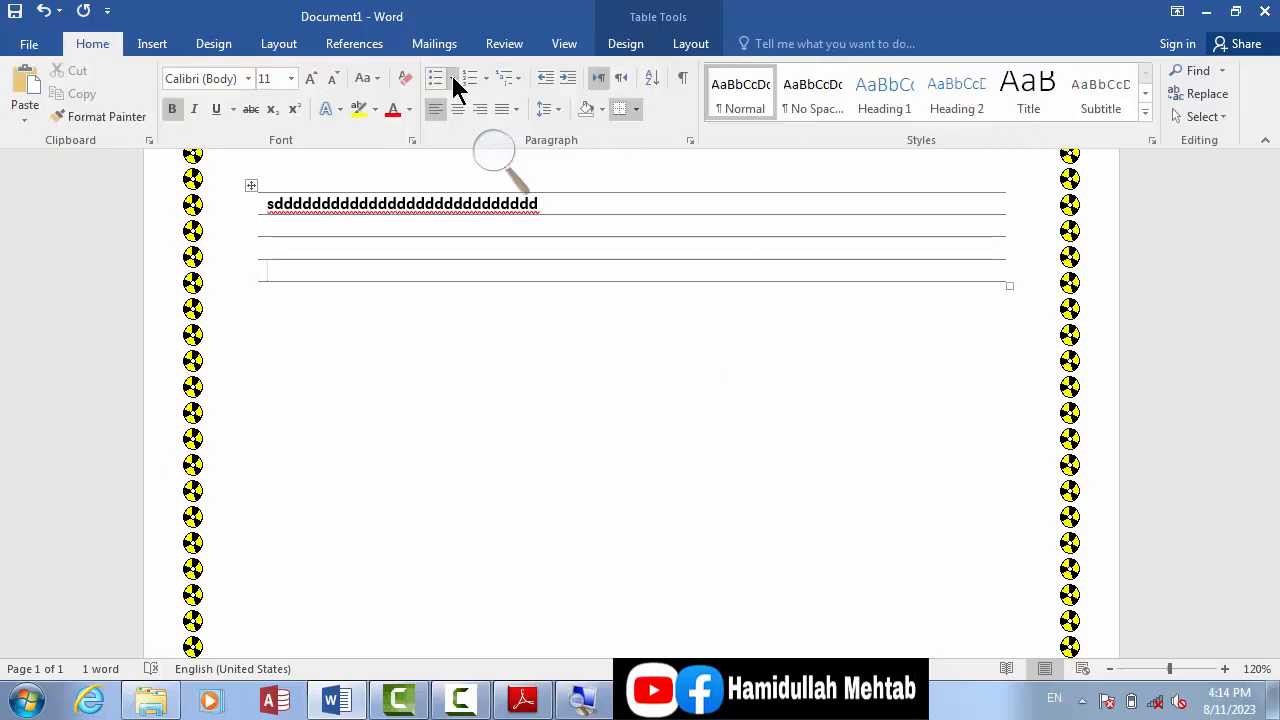
{"action": "left_click", "coordinate": [636, 109]}
{"action": "left_click", "coordinate": [676, 501]}
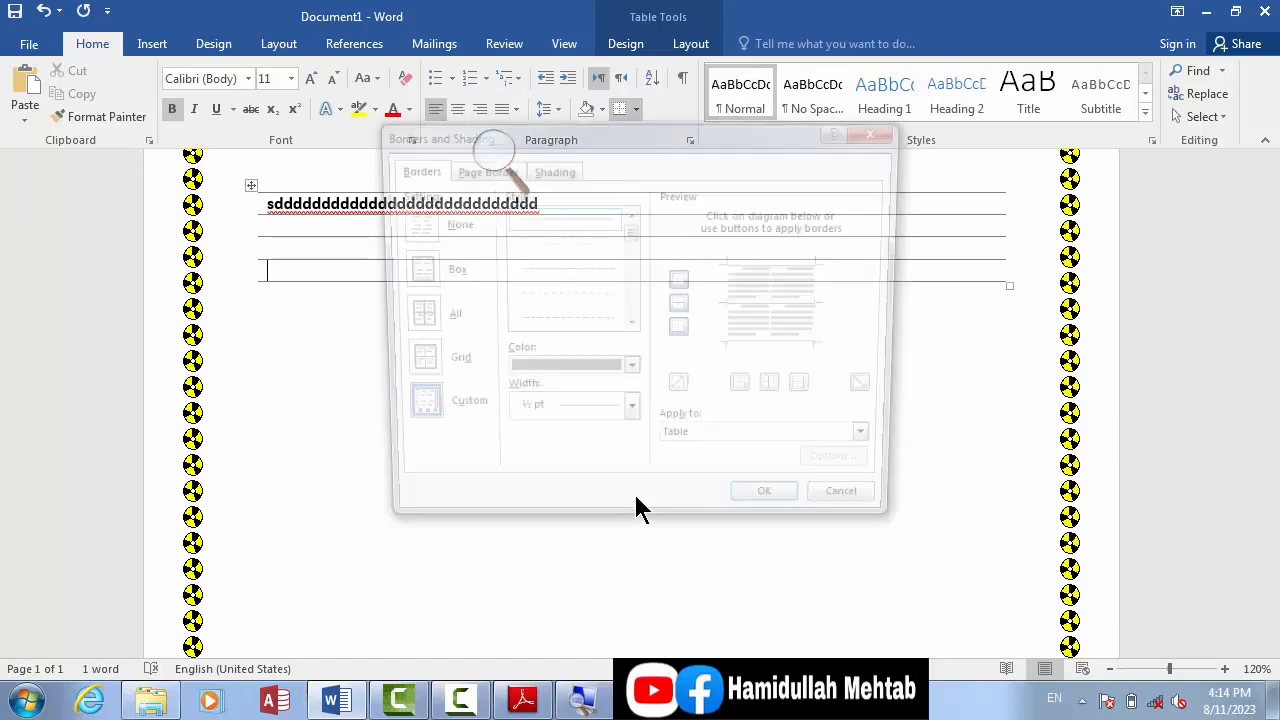
{"action": "left_click", "coordinate": [460, 170]}
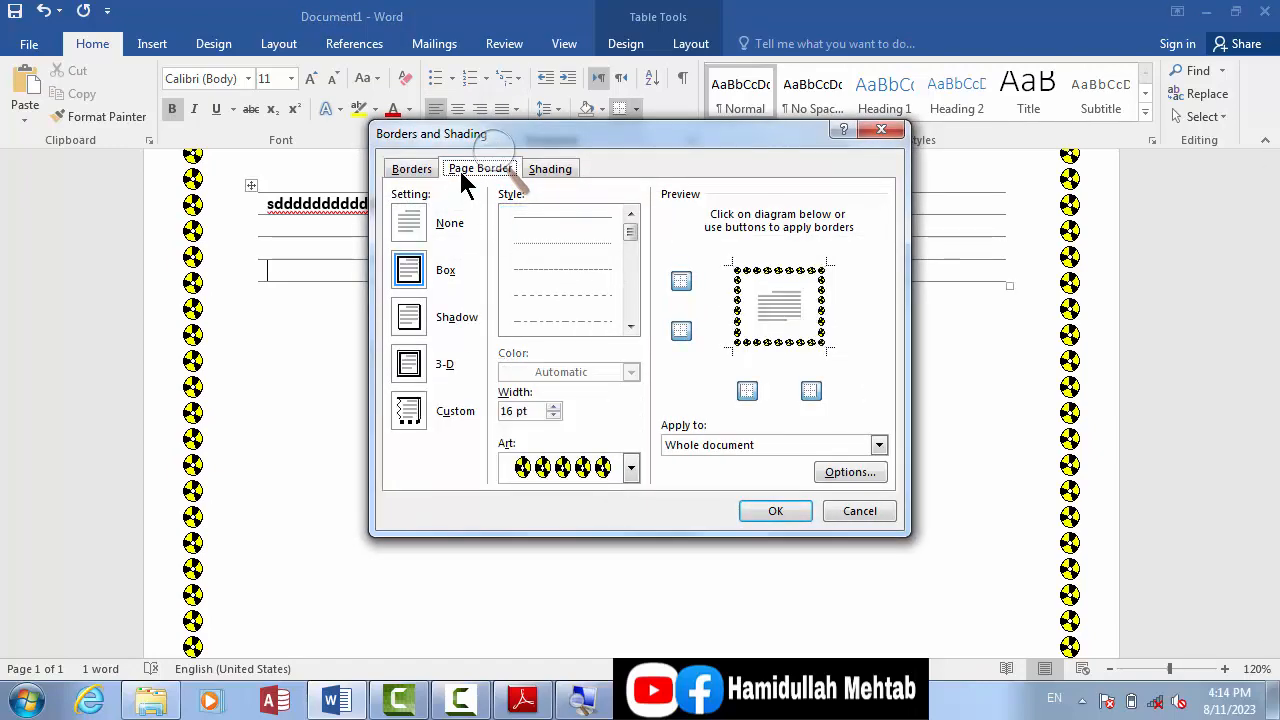
{"action": "left_click", "coordinate": [631, 469]}
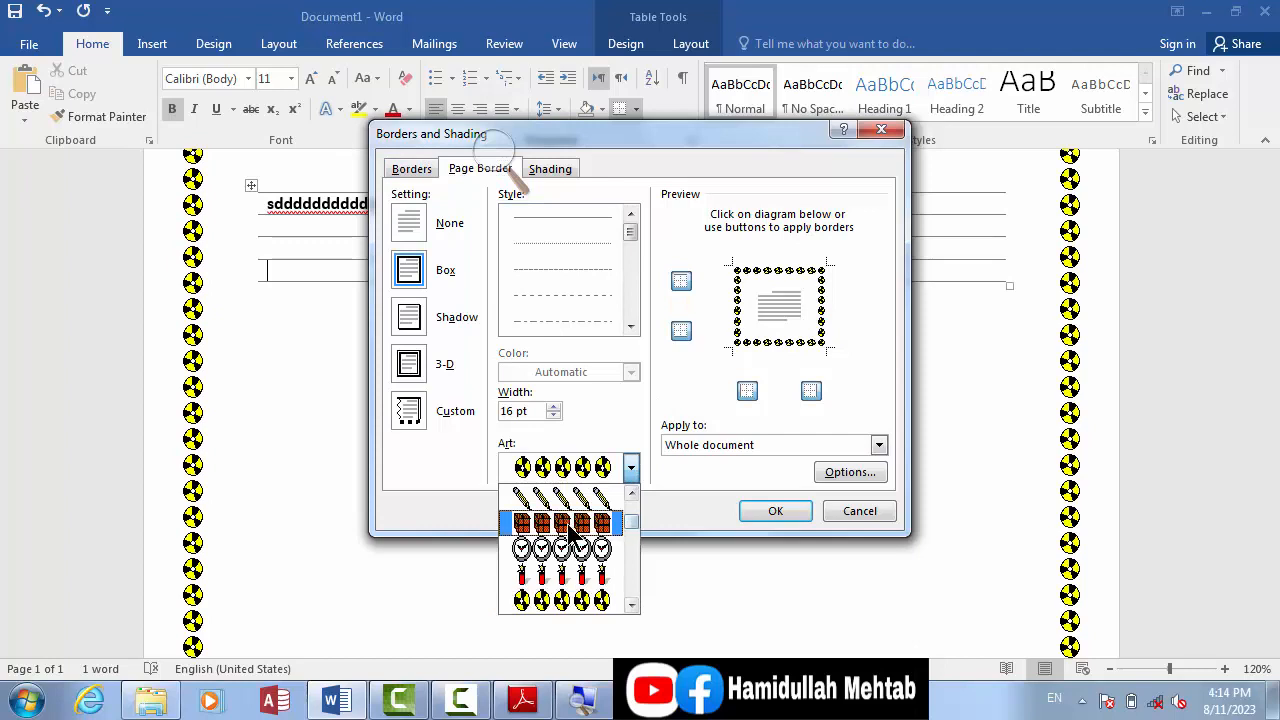
{"action": "left_click", "coordinate": [612, 522]}
{"action": "left_click", "coordinate": [632, 467]}
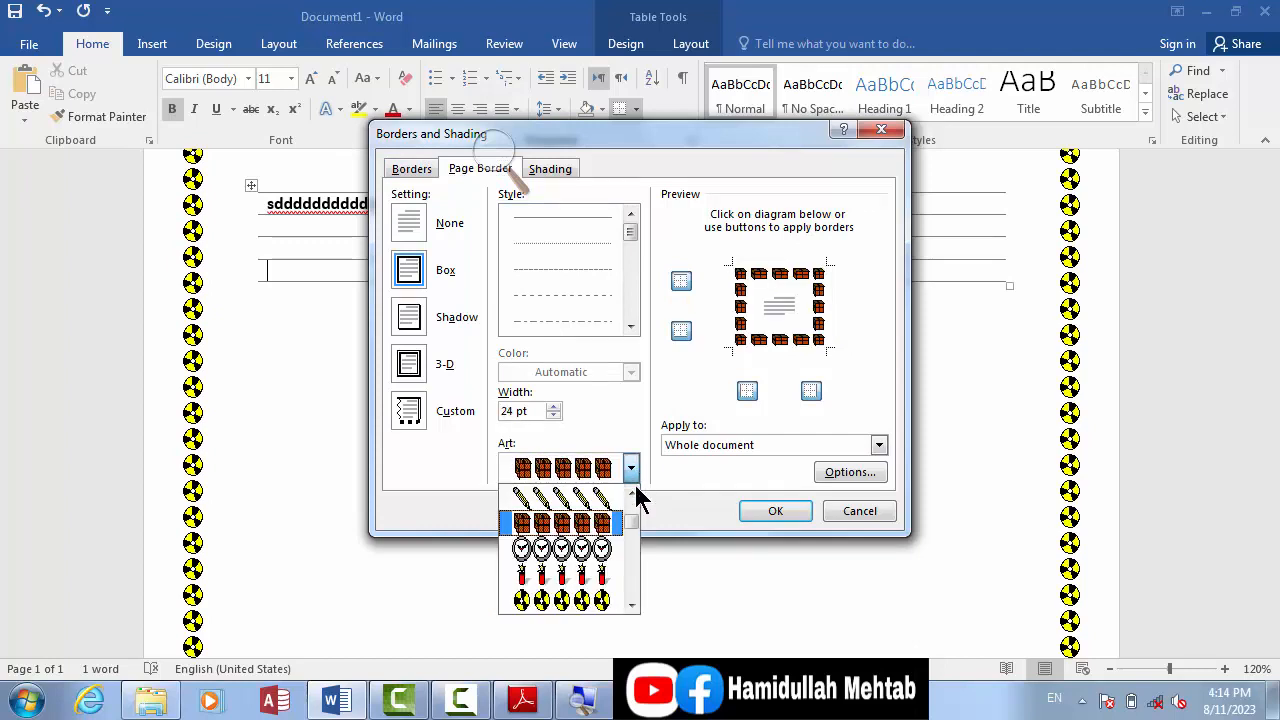
{"action": "scroll", "coordinate": [634, 490], "scroll_direction": "up", "scroll_amount": 3}
{"action": "scroll", "coordinate": [634, 495], "scroll_direction": "up", "scroll_amount": 10}
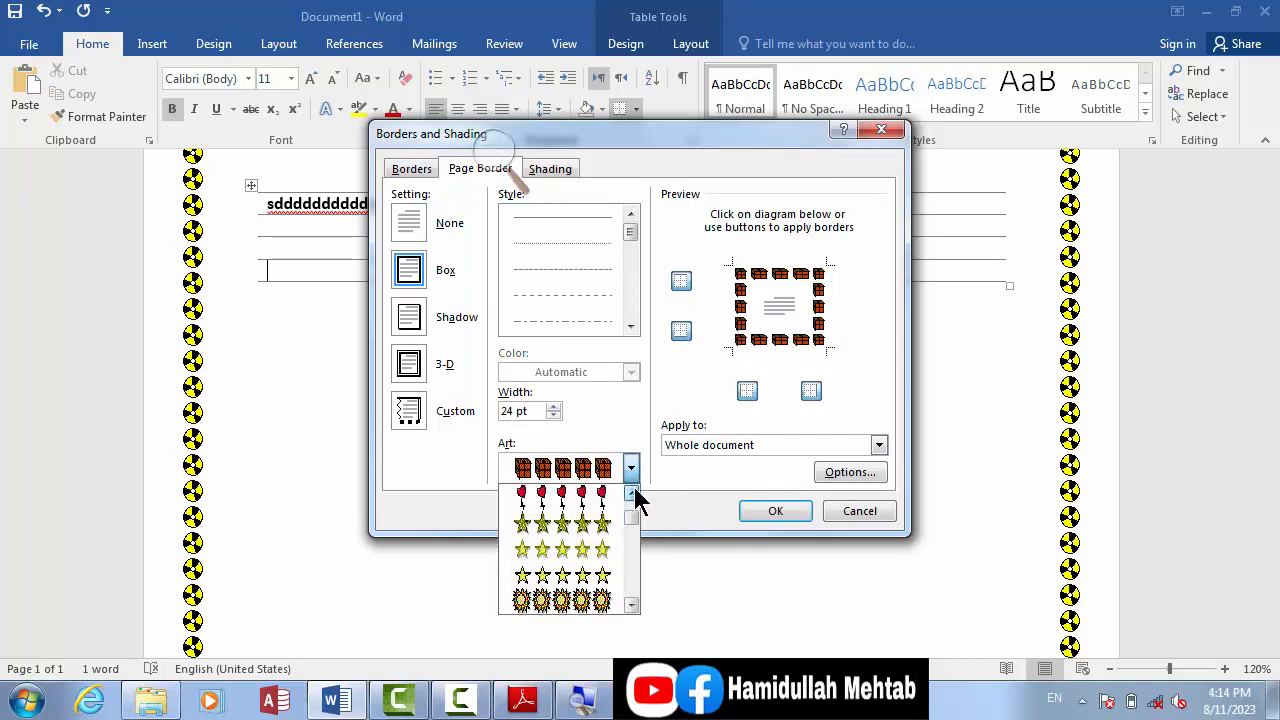
{"action": "scroll", "coordinate": [634, 493], "scroll_direction": "up", "scroll_amount": 6}
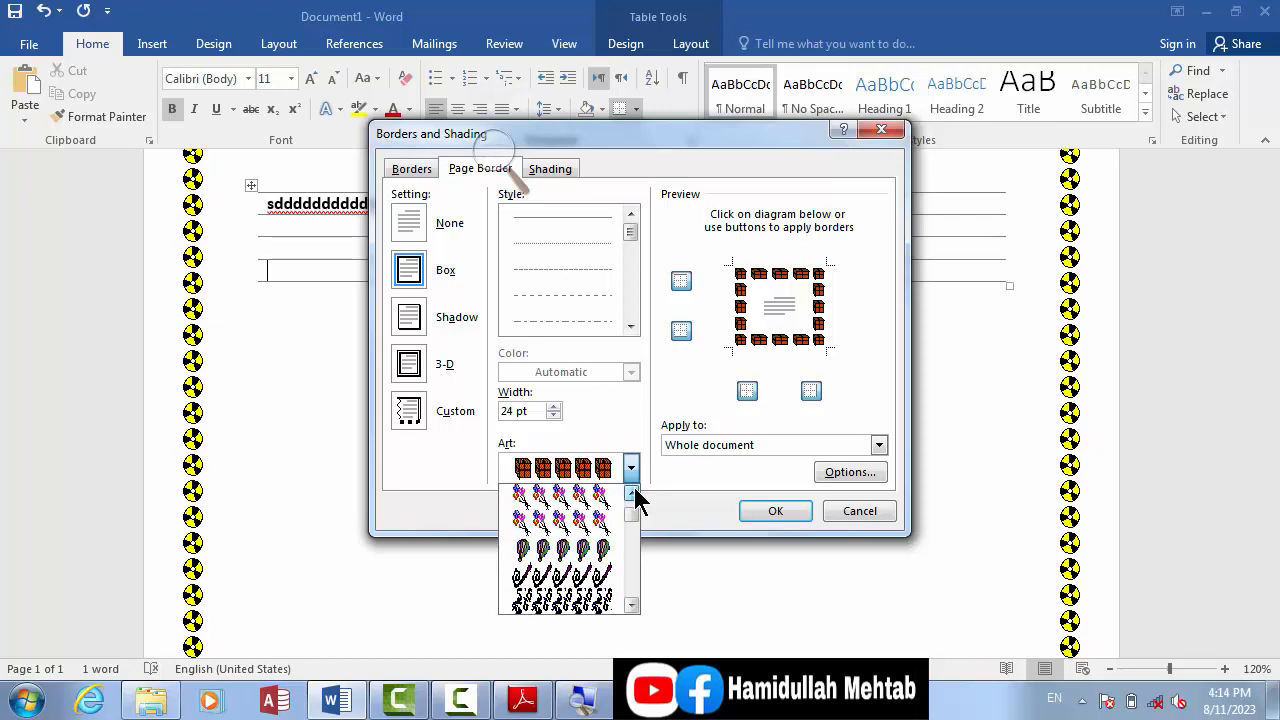
{"action": "left_click", "coordinate": [606, 525]}
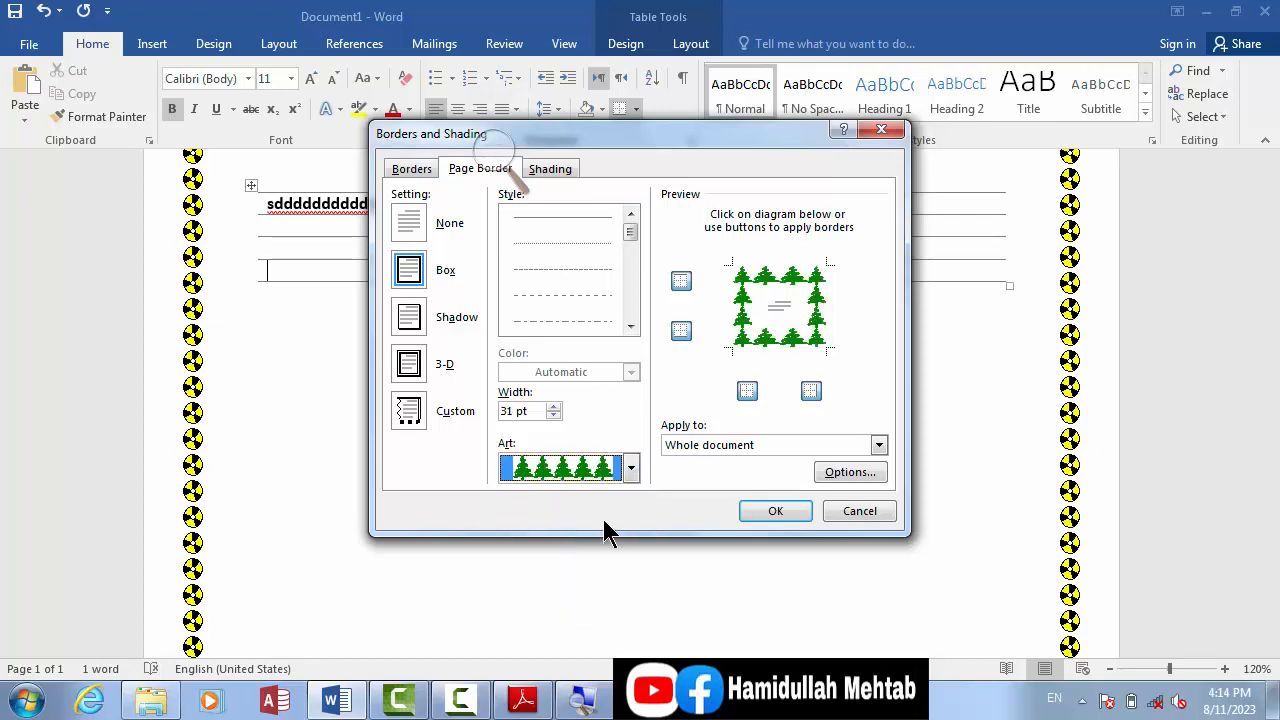
{"action": "left_click", "coordinate": [770, 512]}
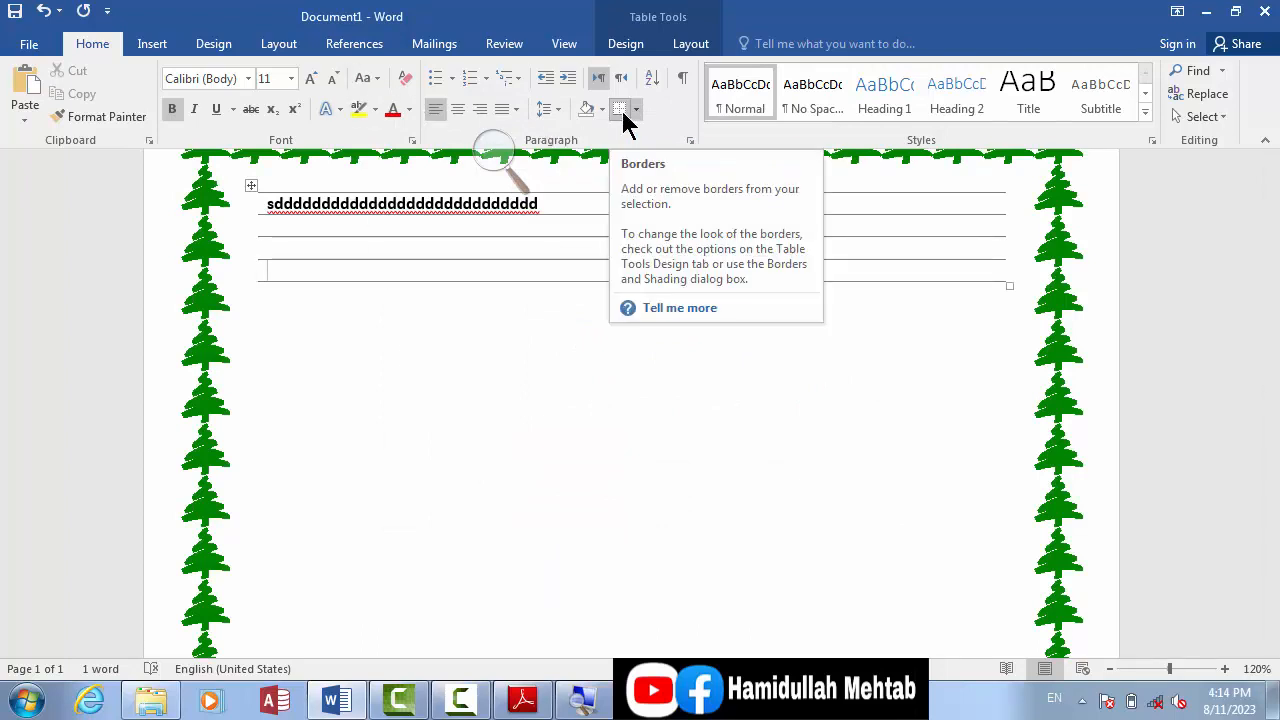
Step: Choose the dash-dot line style at ½ pt for table borders and switch Border Painter off without painting
{"action": "left_click", "coordinate": [630, 47]}
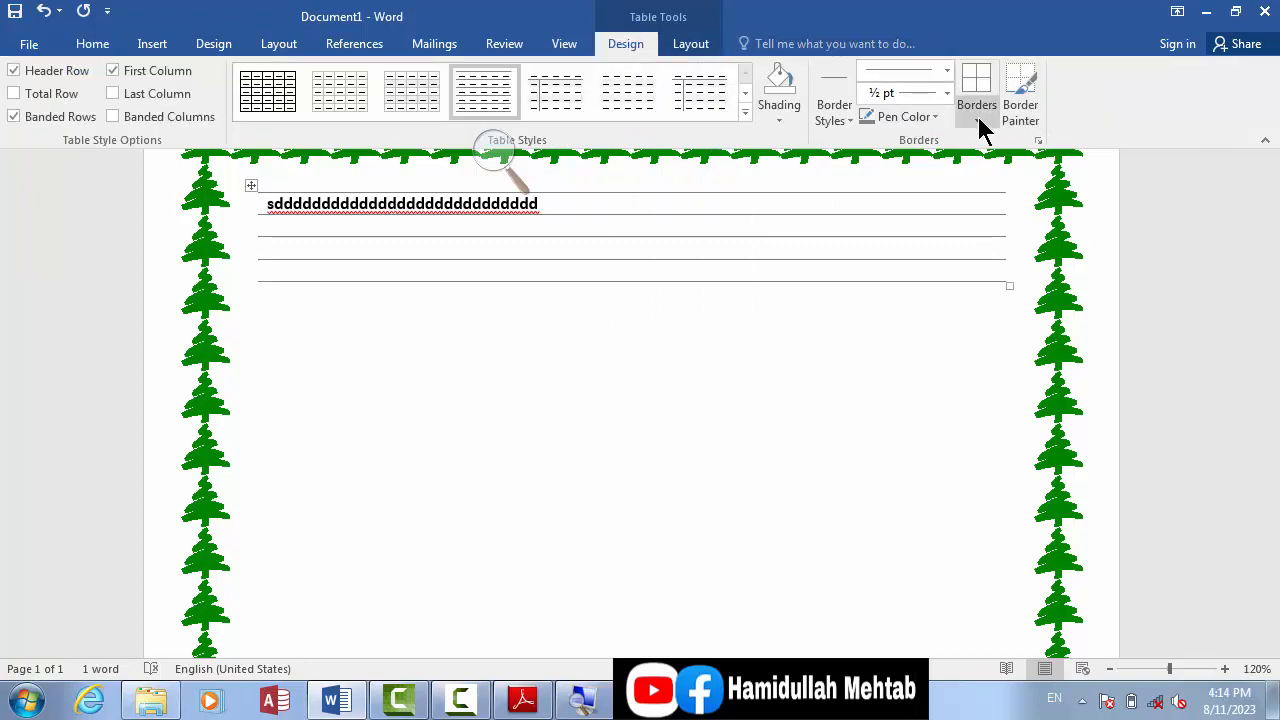
{"action": "left_click", "coordinate": [978, 122]}
{"action": "left_click", "coordinate": [978, 122]}
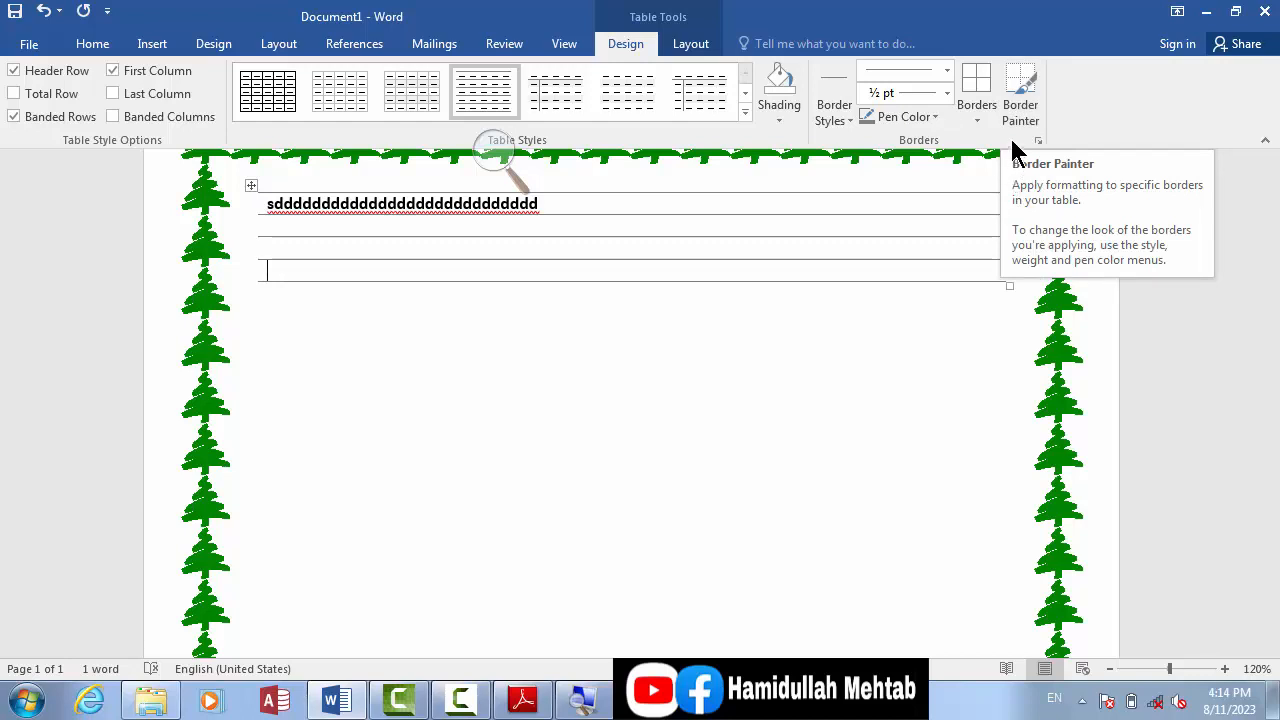
{"action": "left_click", "coordinate": [1024, 125]}
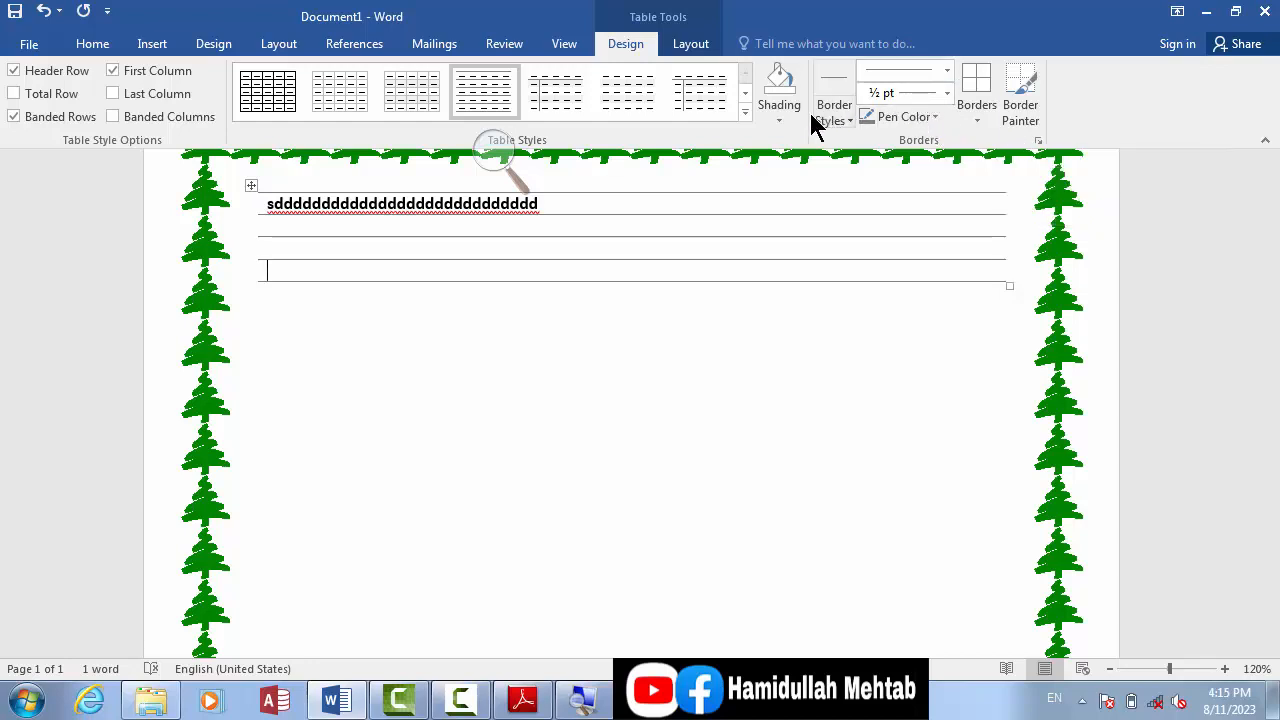
{"action": "left_click", "coordinate": [946, 70]}
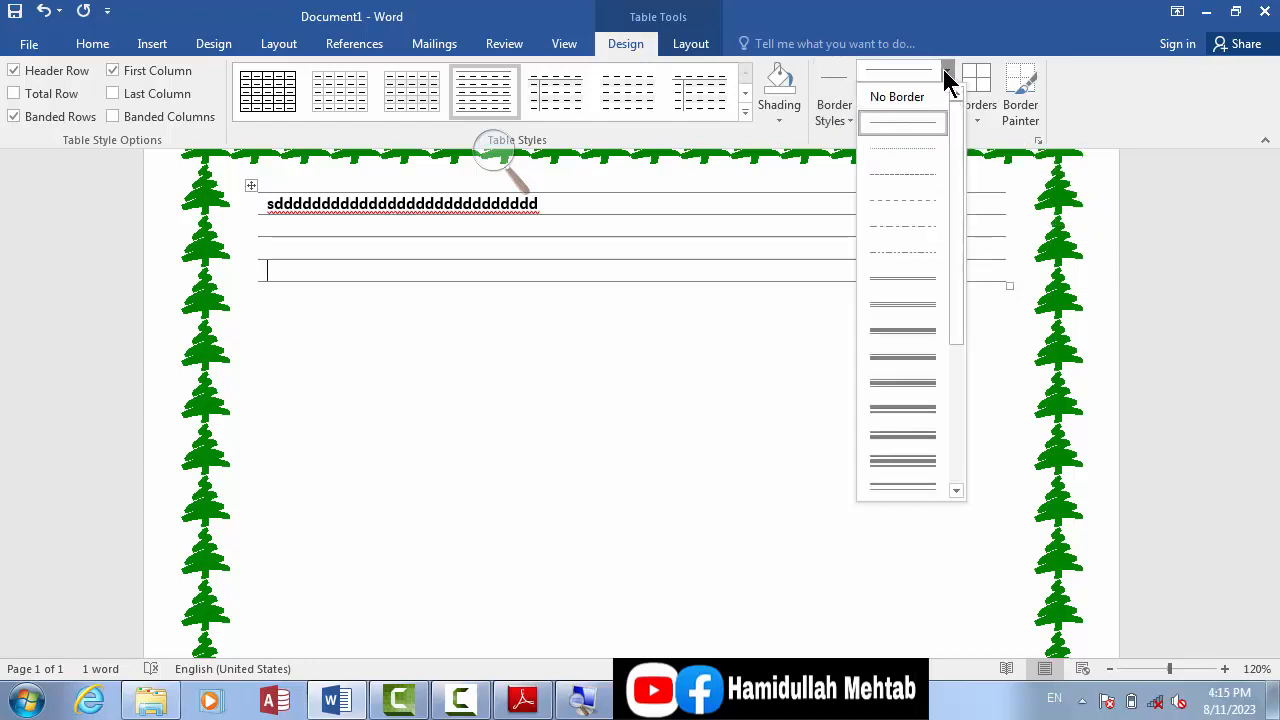
{"action": "left_click", "coordinate": [922, 225]}
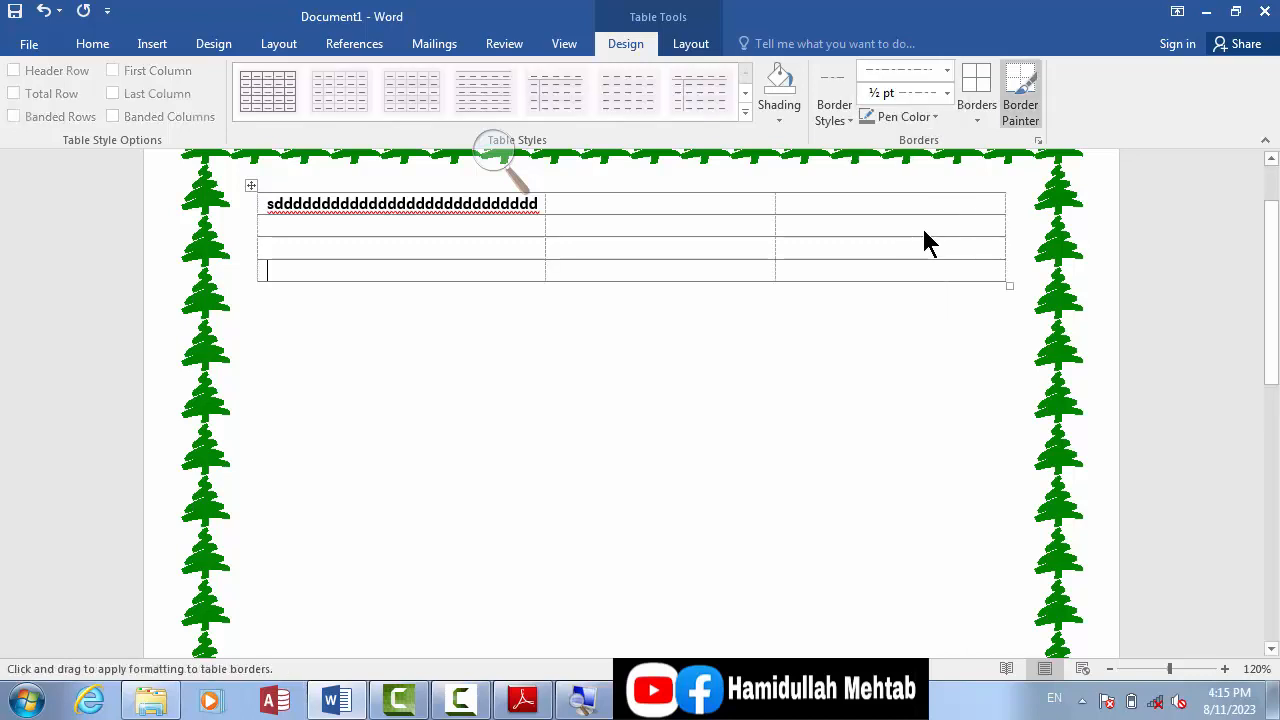
{"action": "left_click", "coordinate": [1017, 109]}
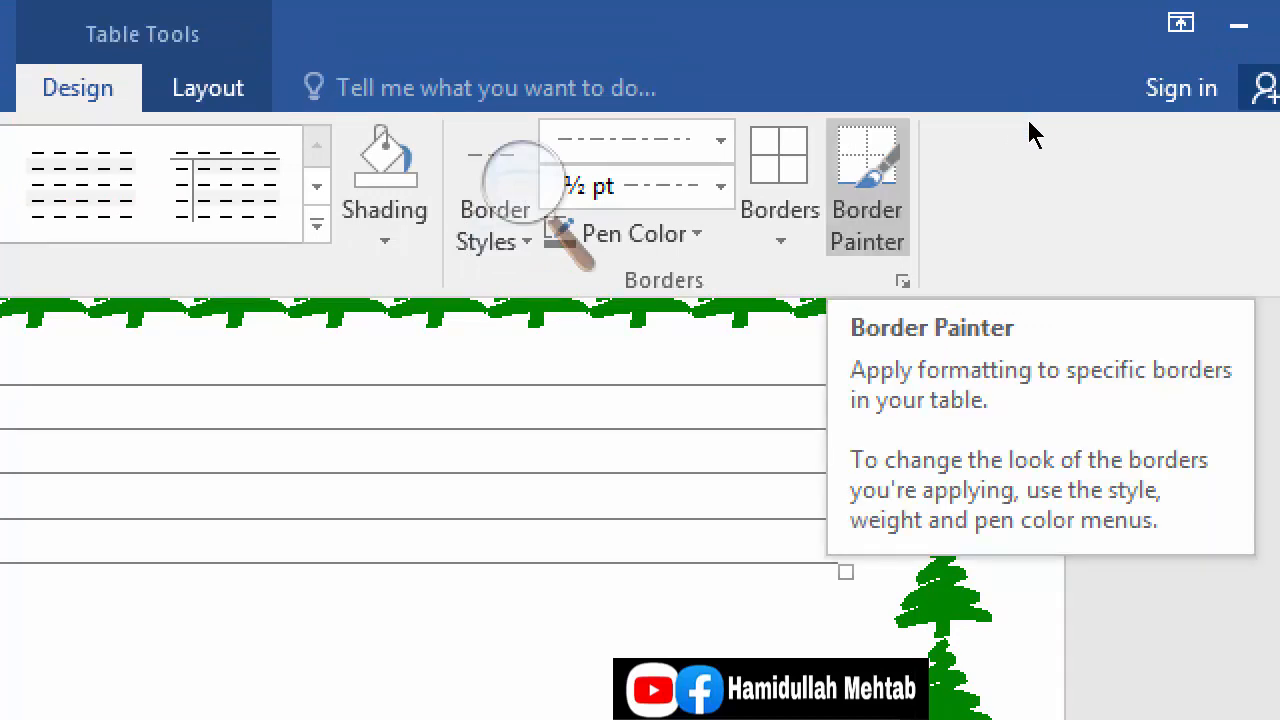
{"action": "left_click", "coordinate": [868, 188]}
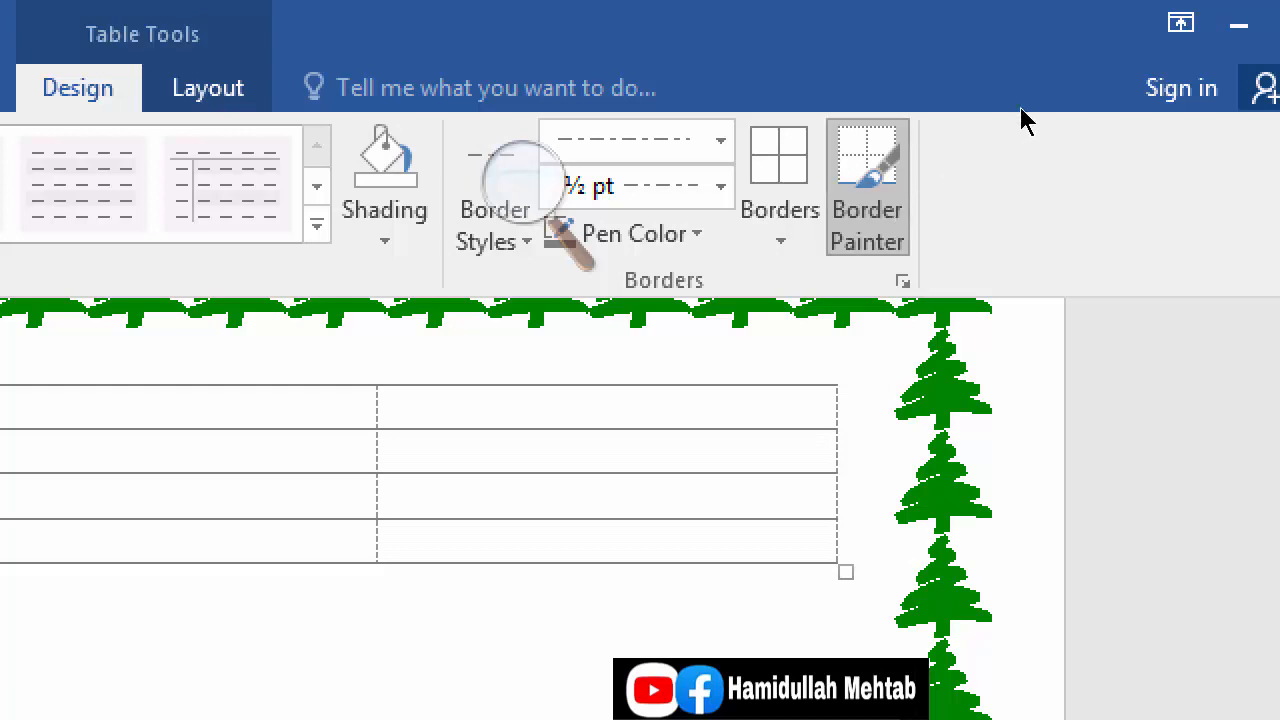
{"action": "key", "text": "Escape"}
Step: Set the table border pen to the thick-and-thin line style at 3 pt and leave Border Painter off
{"action": "left_click", "coordinate": [721, 141]}
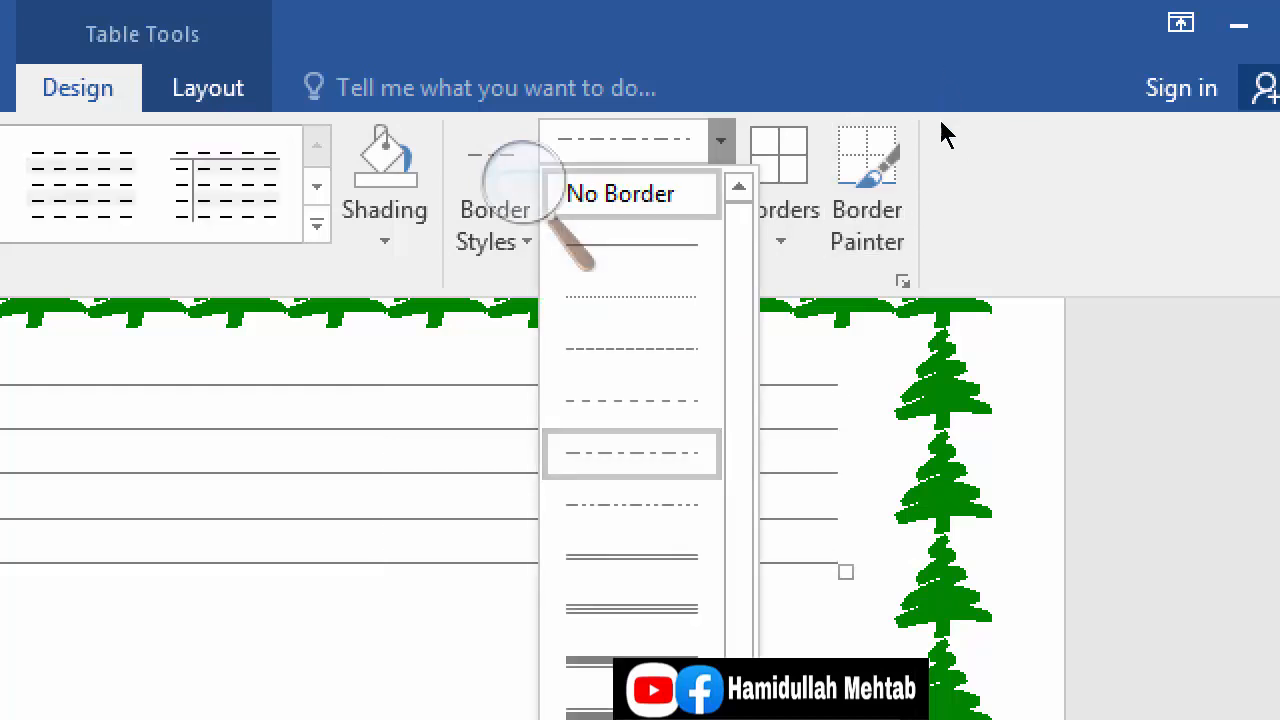
{"action": "left_click_drag", "start_coordinate": [738, 361], "coordinate": [738, 451]}
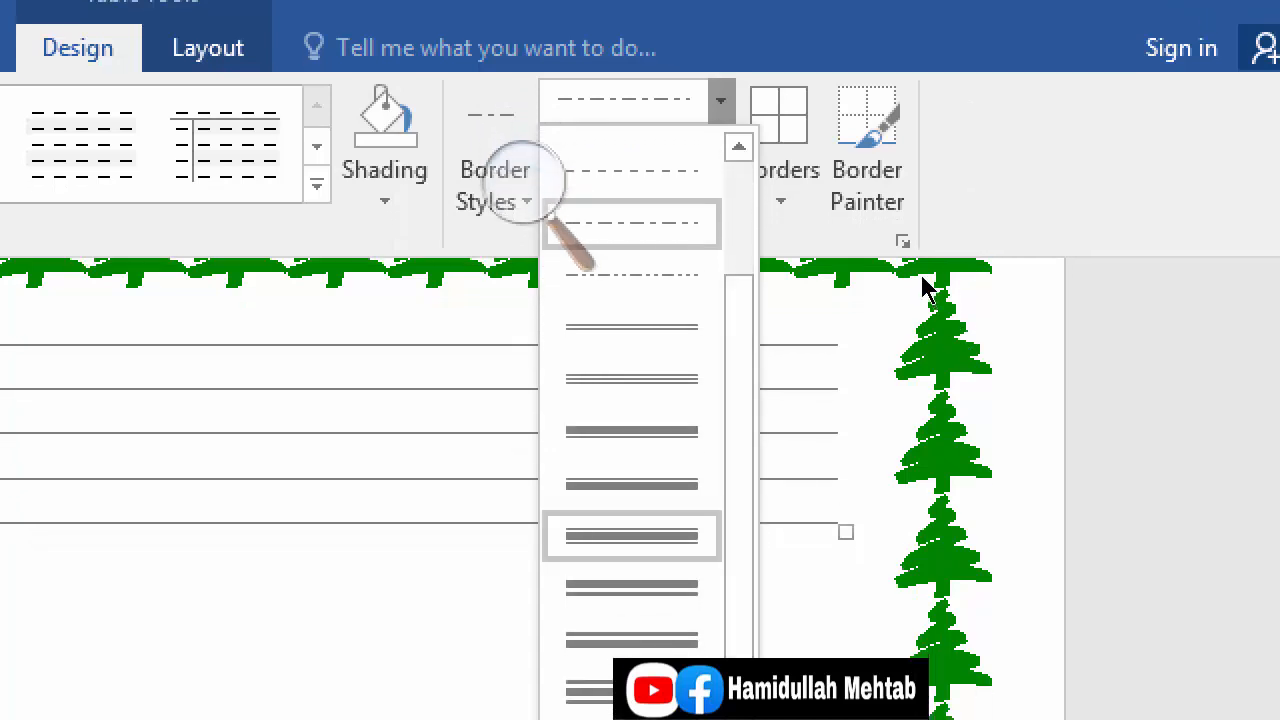
{"action": "left_click", "coordinate": [640, 450]}
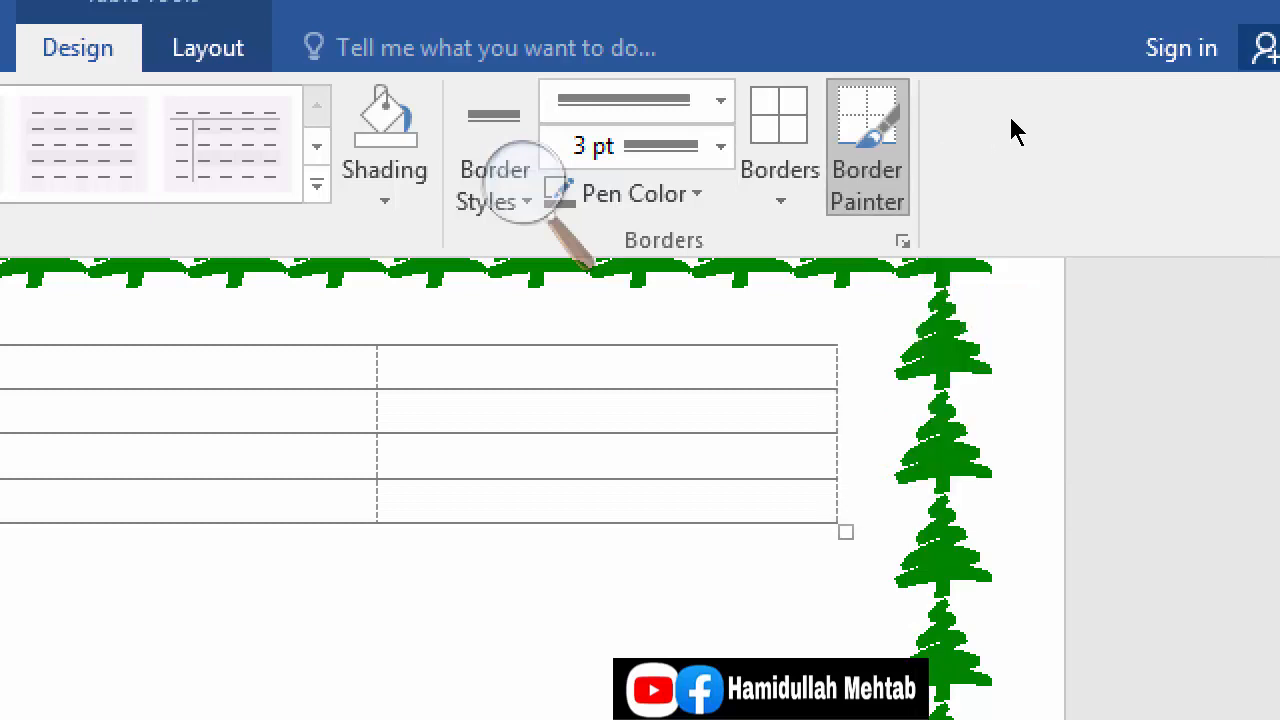
{"action": "key", "text": "Escape"}
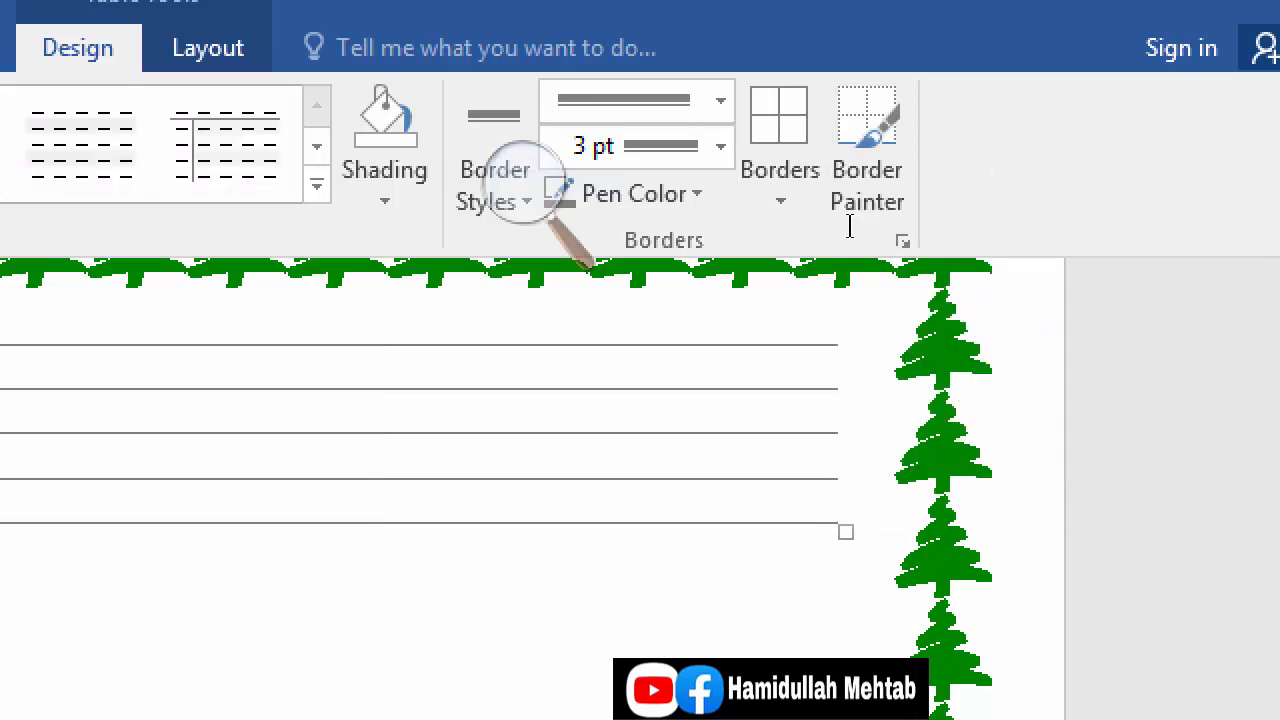
{"action": "left_click", "coordinate": [868, 154]}
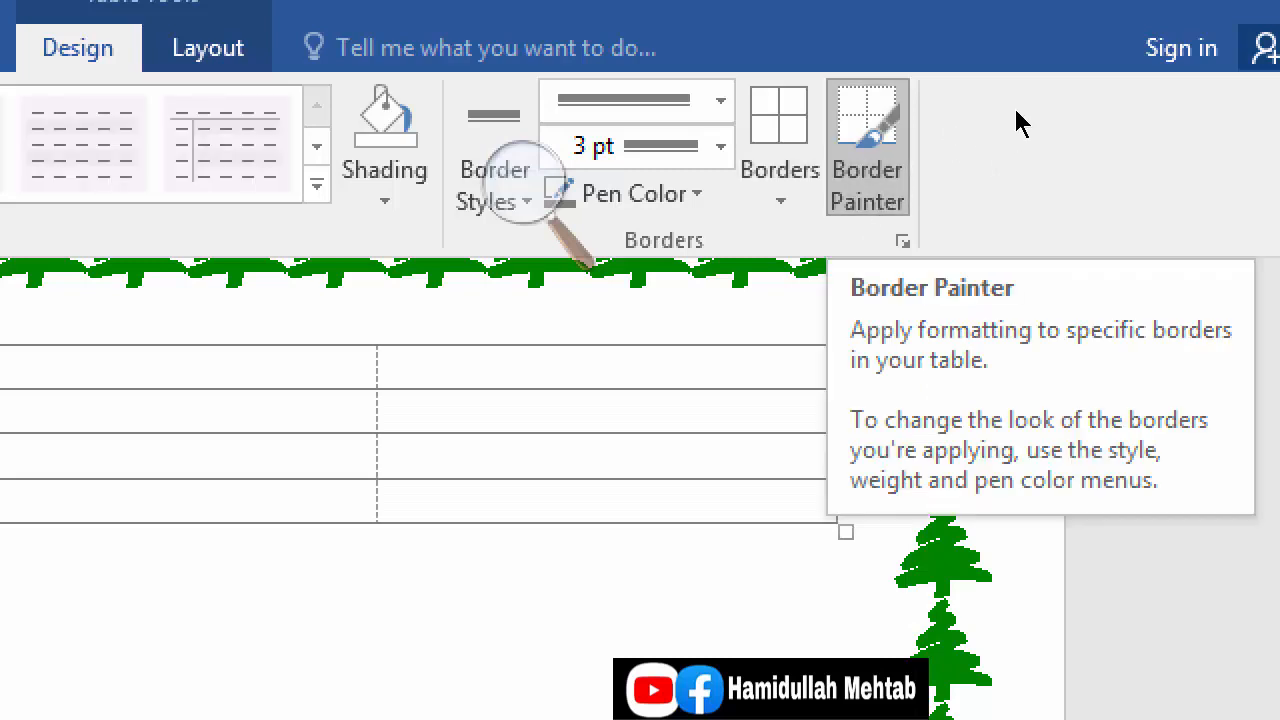
{"action": "key", "text": "Escape"}
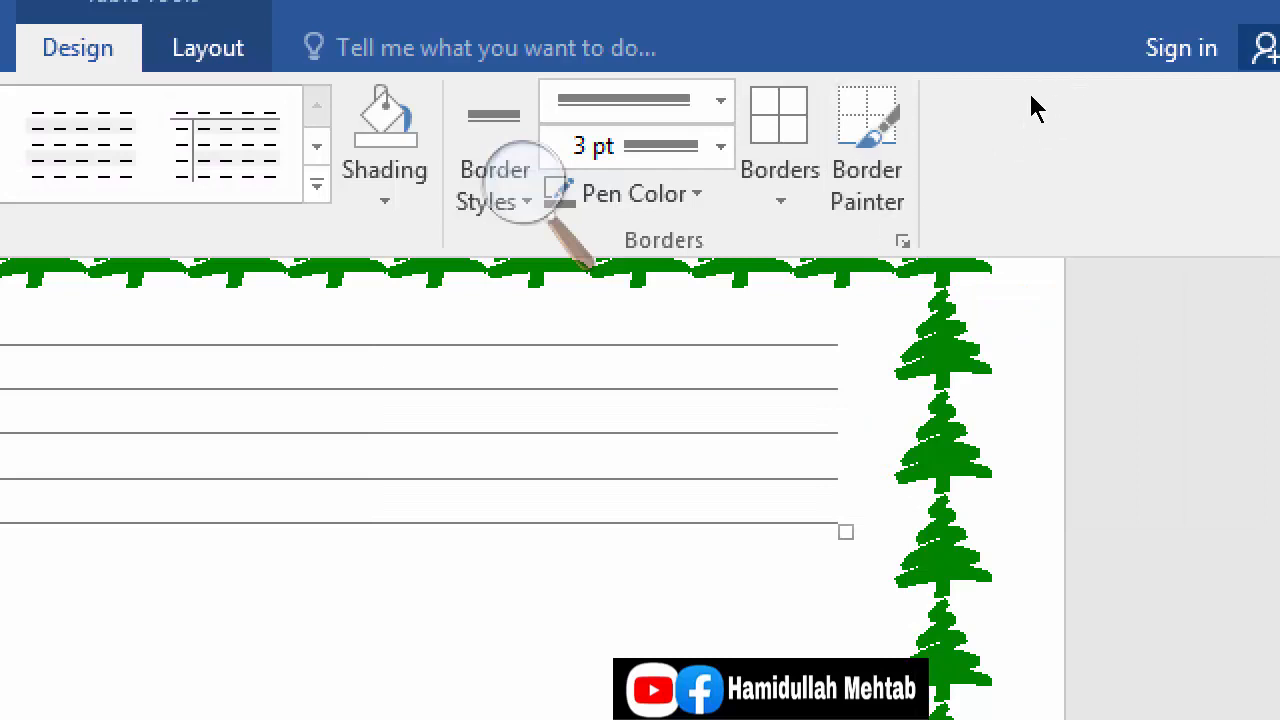
Step: Turn Border Painter off and enter cdgff in the last cell of the table's header row
{"action": "left_click", "coordinate": [867, 172]}
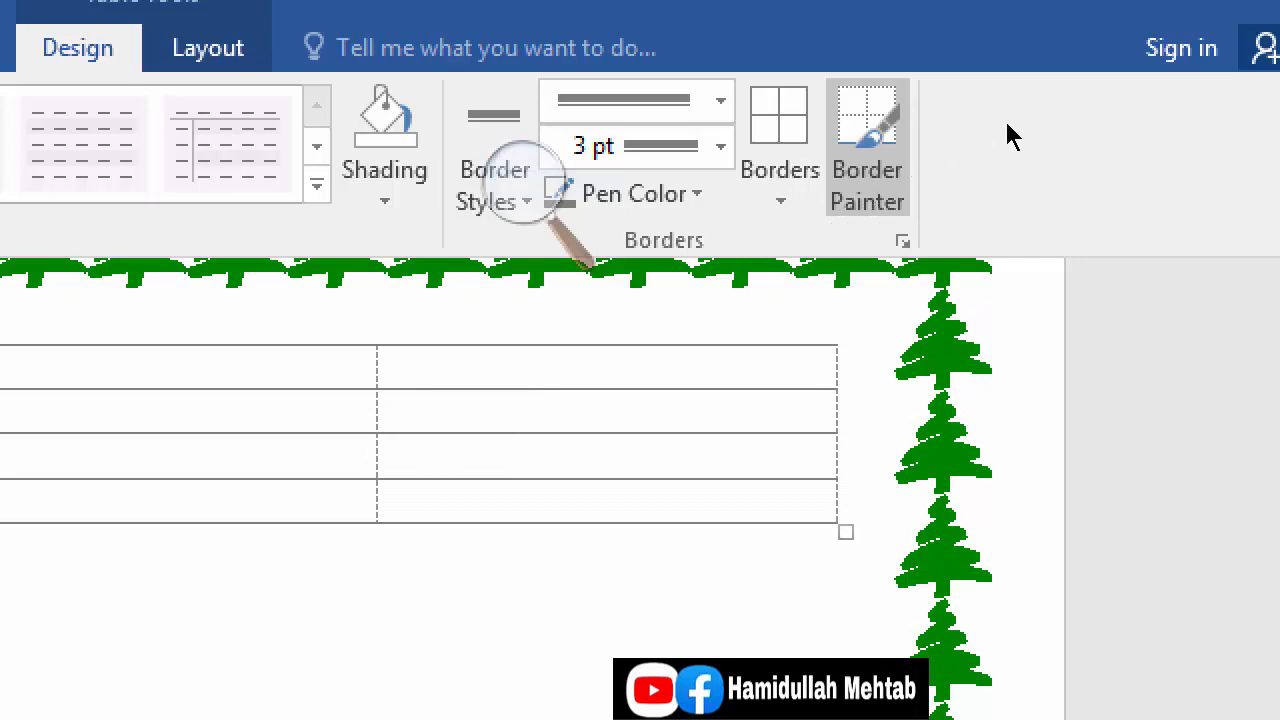
{"action": "key", "text": "Escape"}
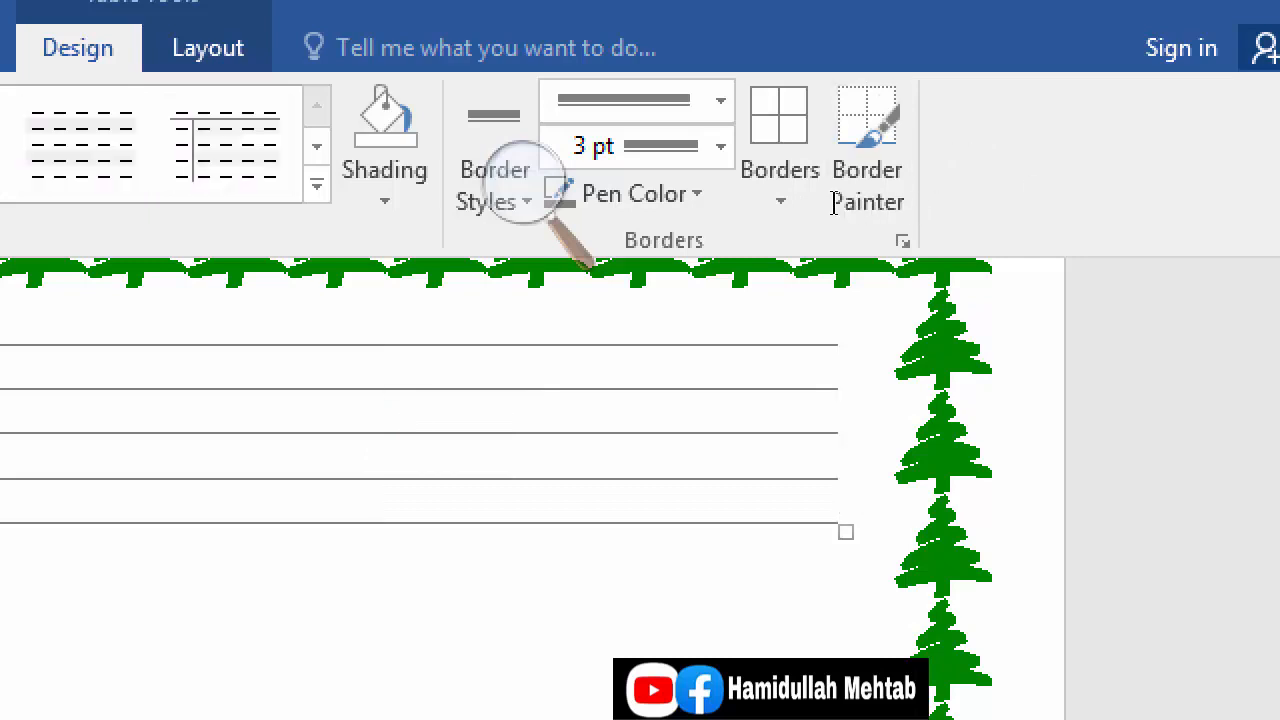
{"action": "type", "text": "cdgff"}
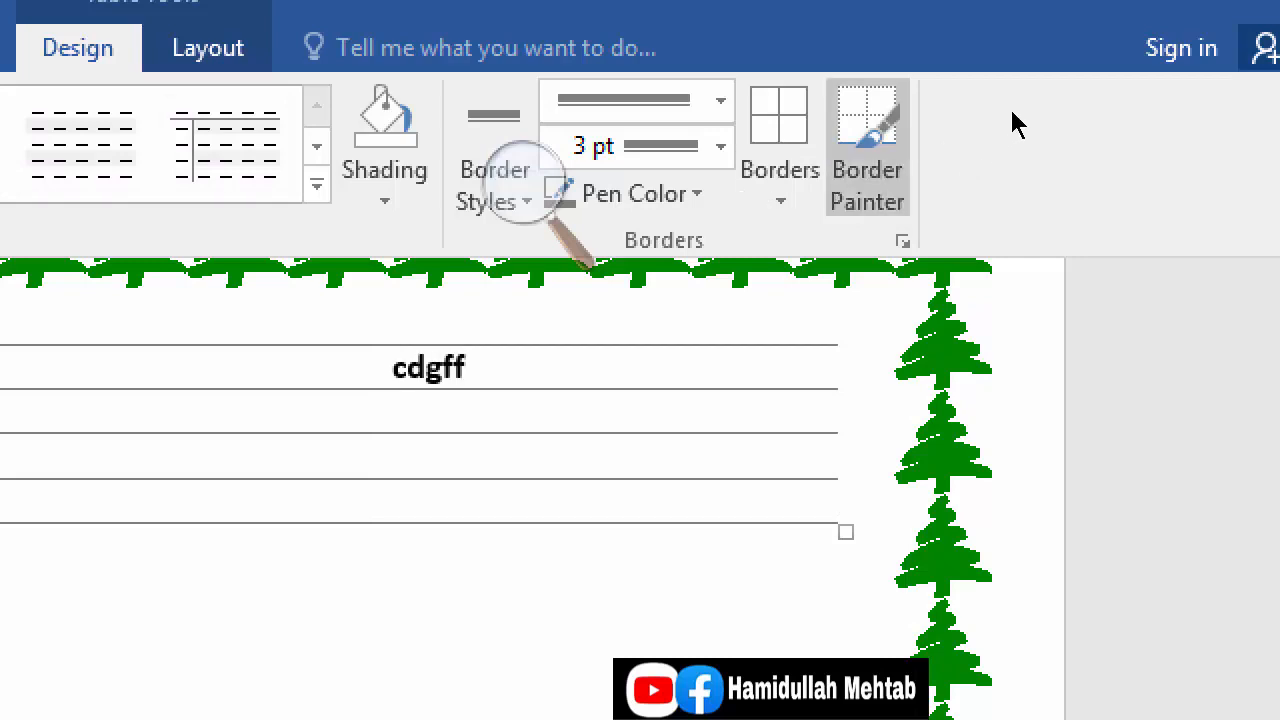
Step: Paint the table's top border with the 3 pt thick-and-thin line using Border Painter, and switch the painter off
{"action": "left_click", "coordinate": [868, 147]}
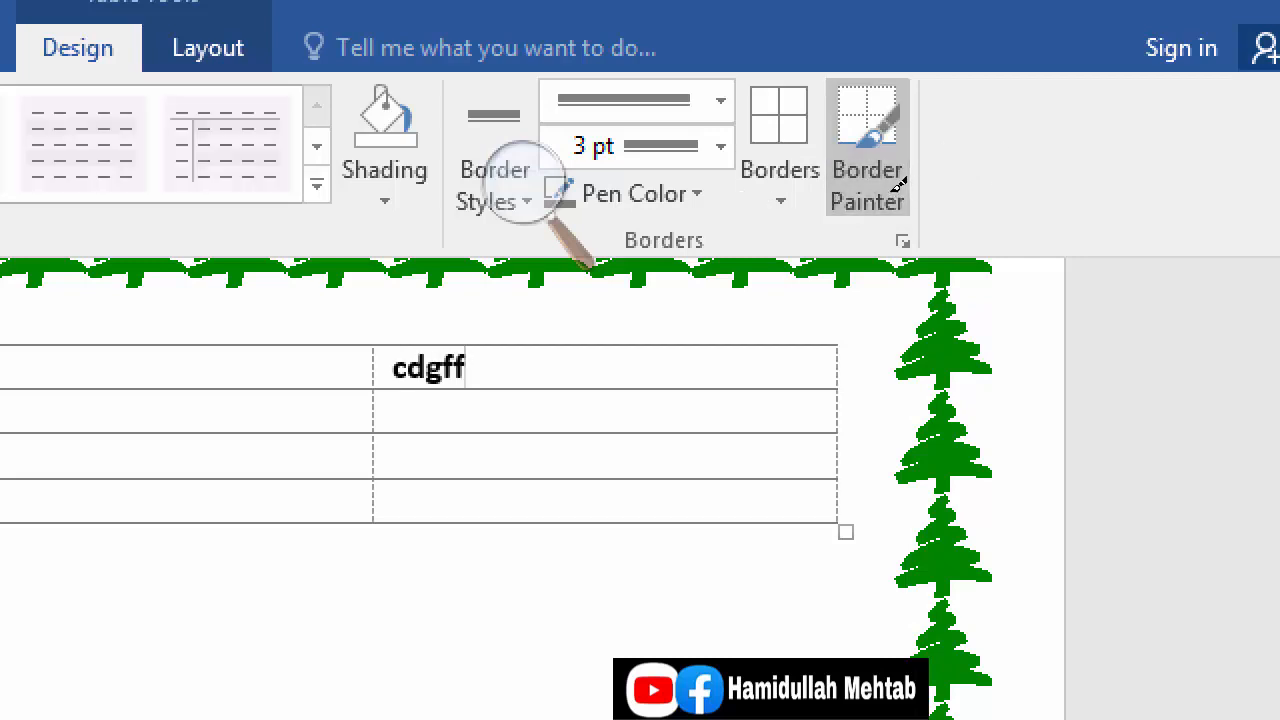
{"action": "key", "text": "ctrl+z"}
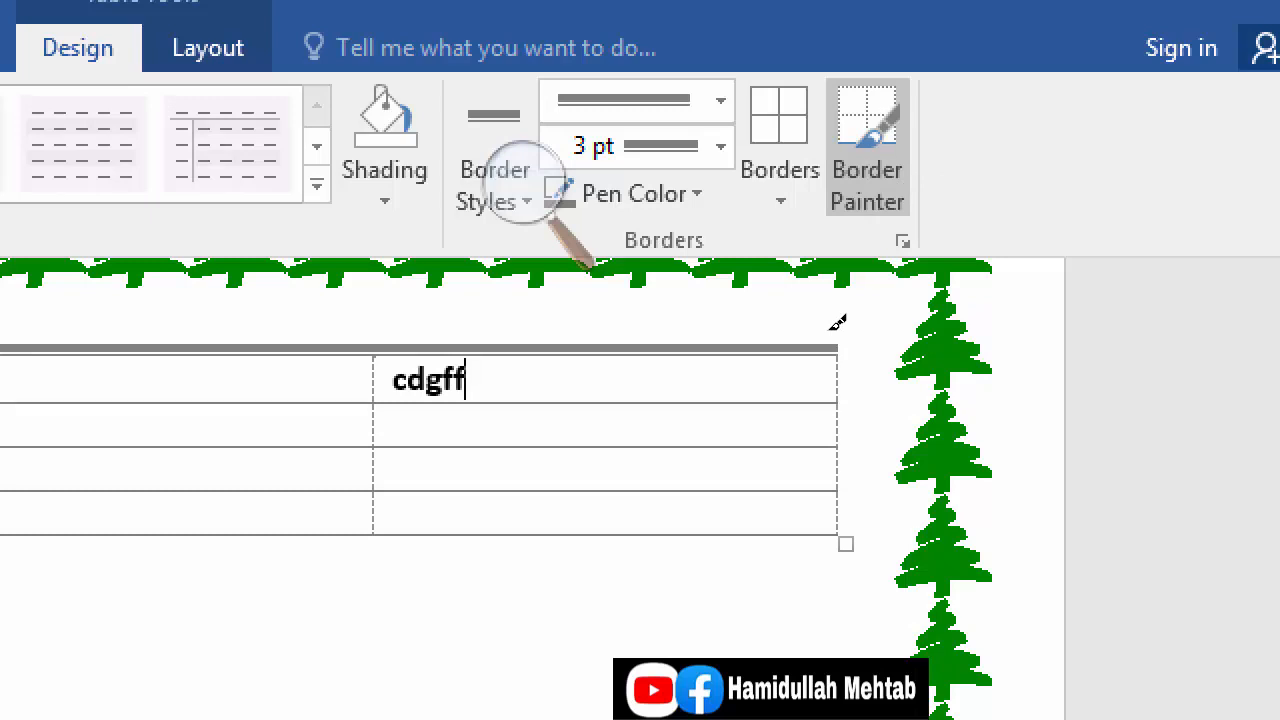
{"action": "left_click", "coordinate": [868, 150]}
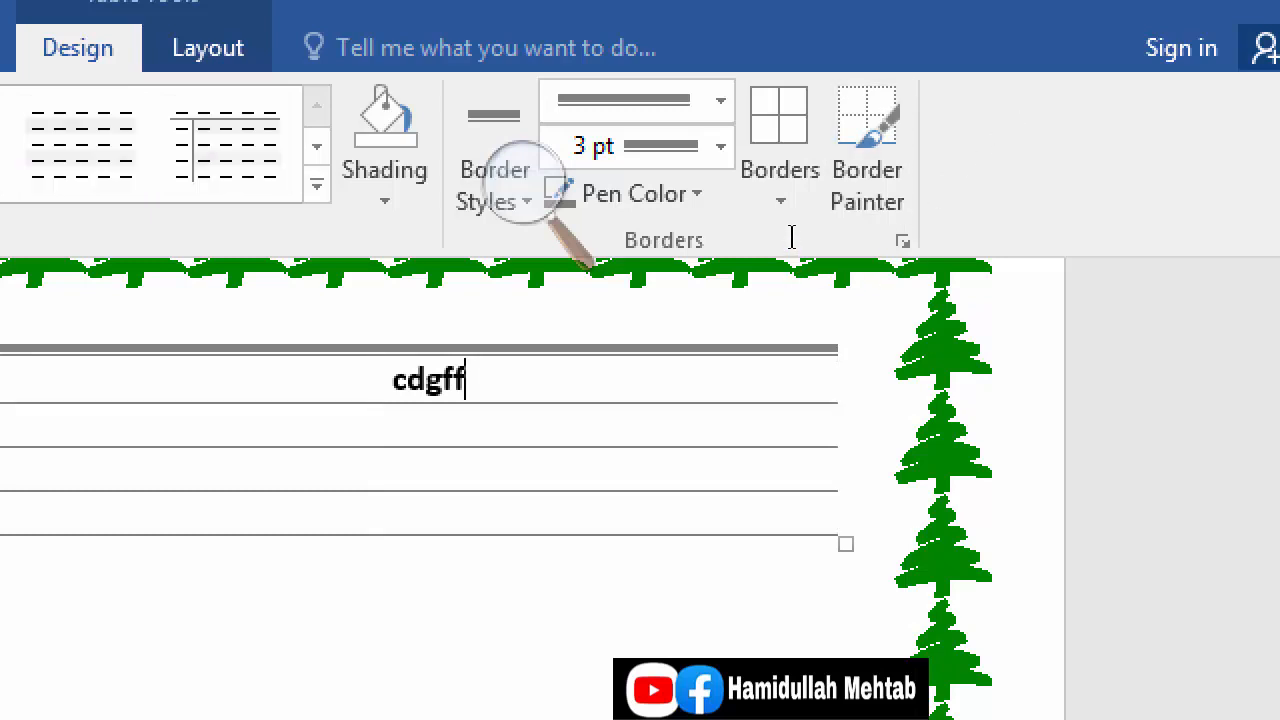
Step: Enter xcv in the cell directly below cdgff with Border Painter switched off
{"action": "key", "text": "Down"}
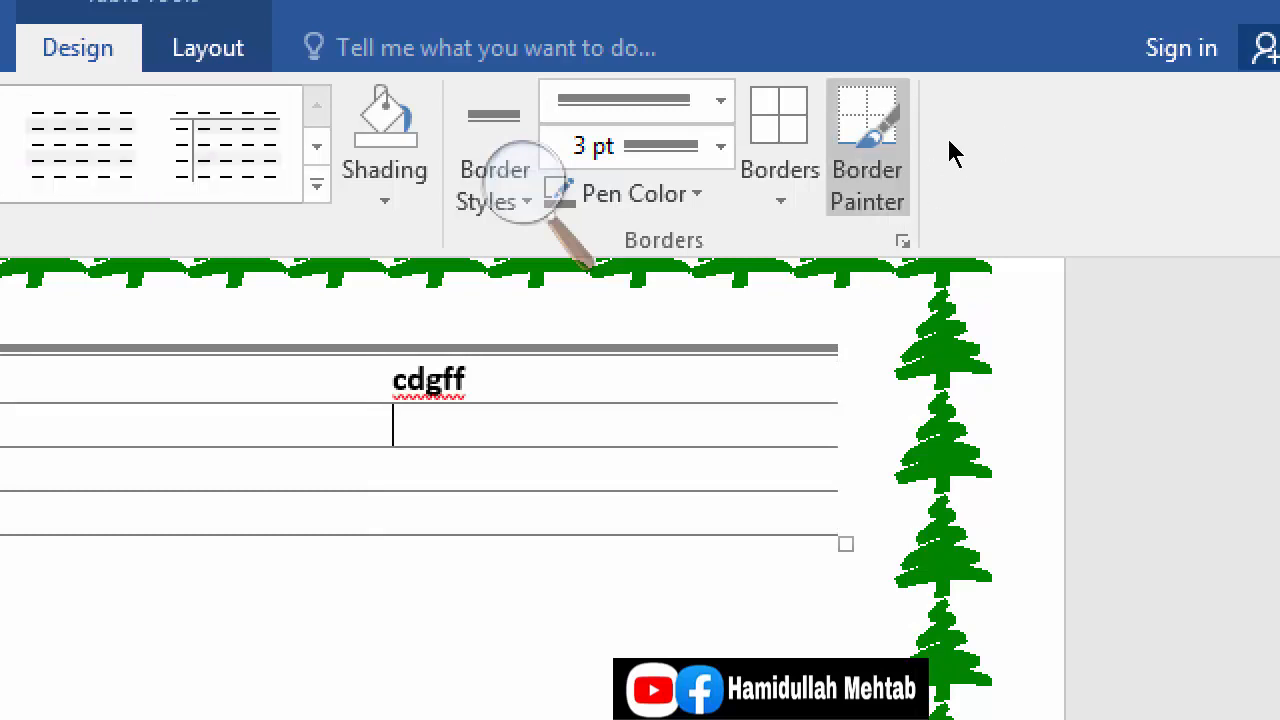
{"action": "left_click", "coordinate": [868, 150]}
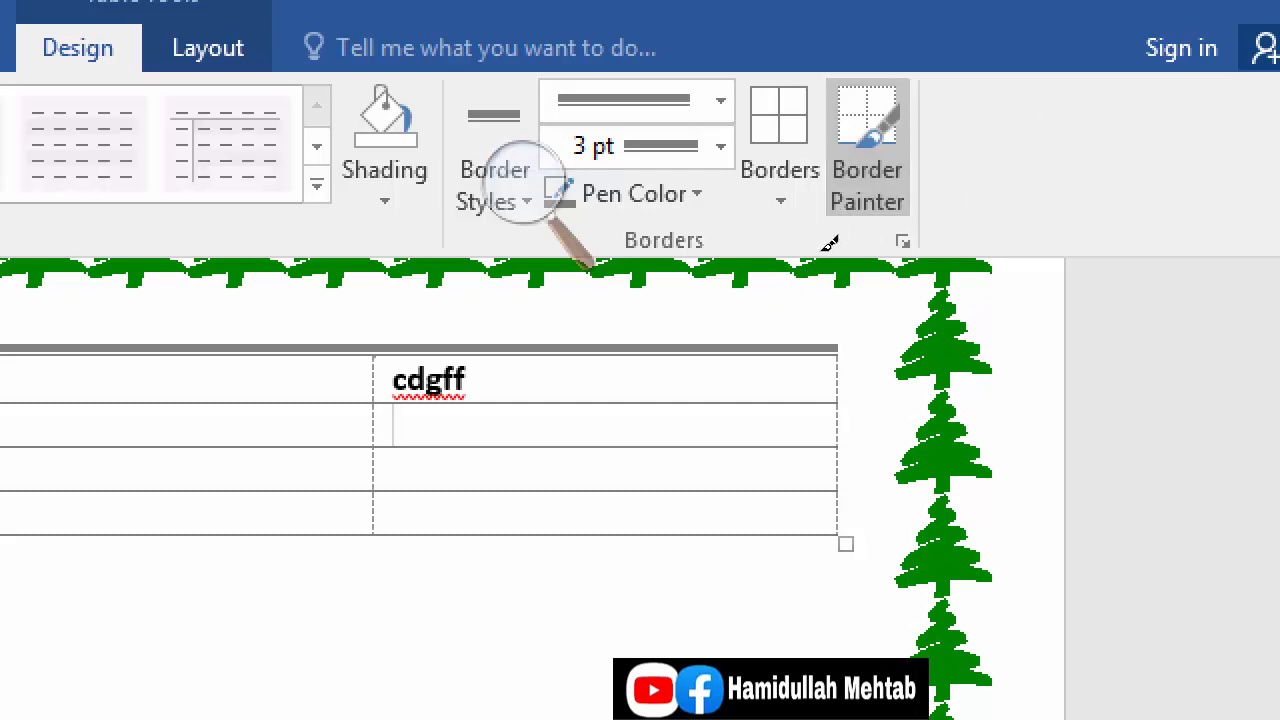
{"action": "key", "text": "Escape"}
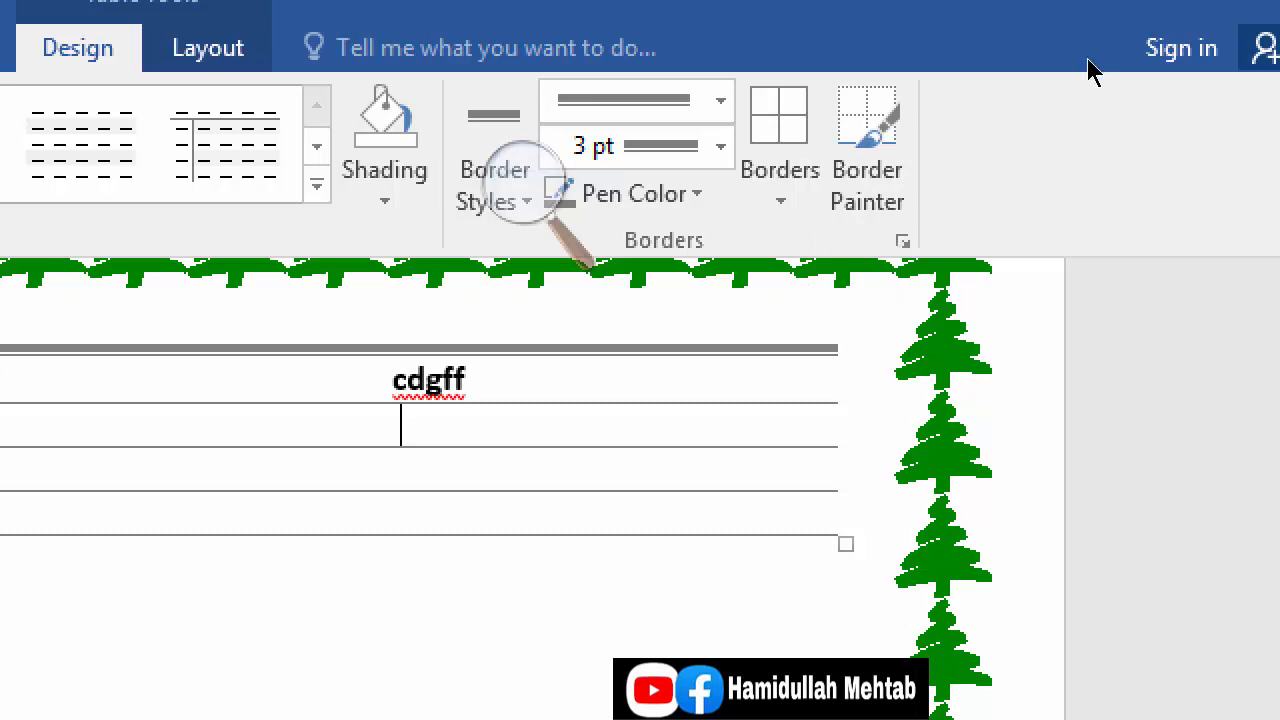
{"action": "left_click", "coordinate": [872, 168]}
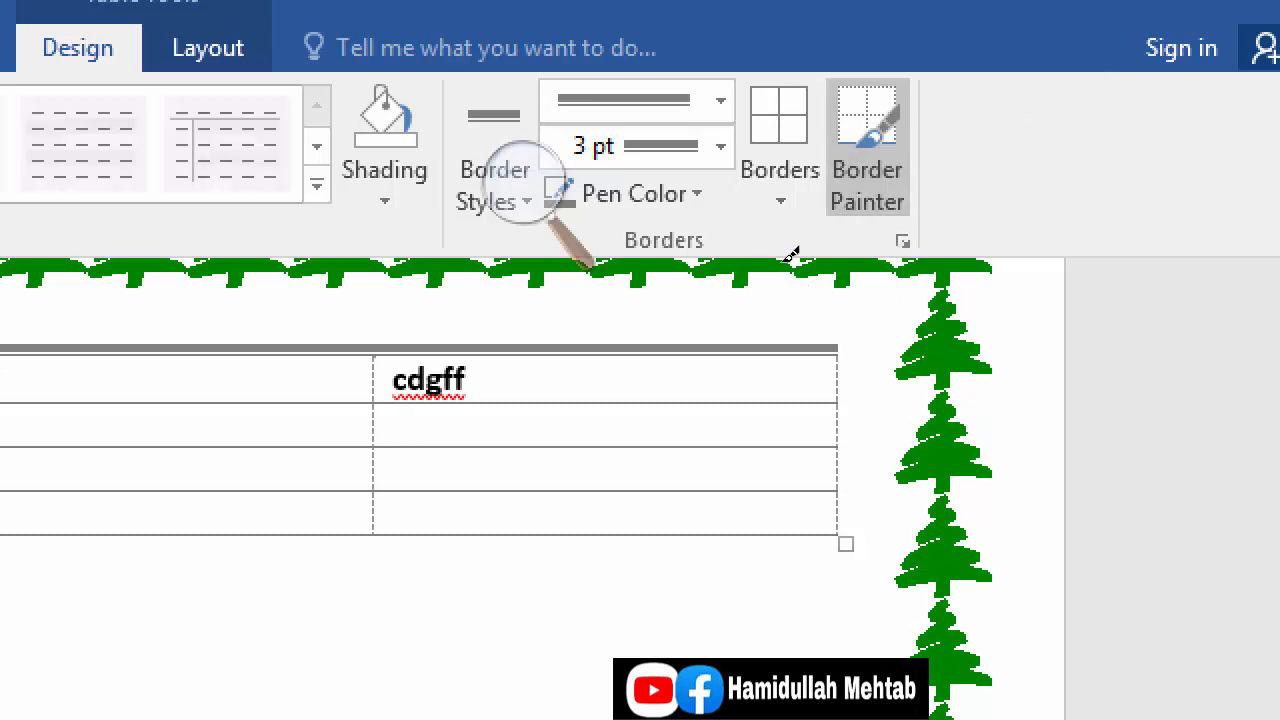
{"action": "key", "text": "Escape"}
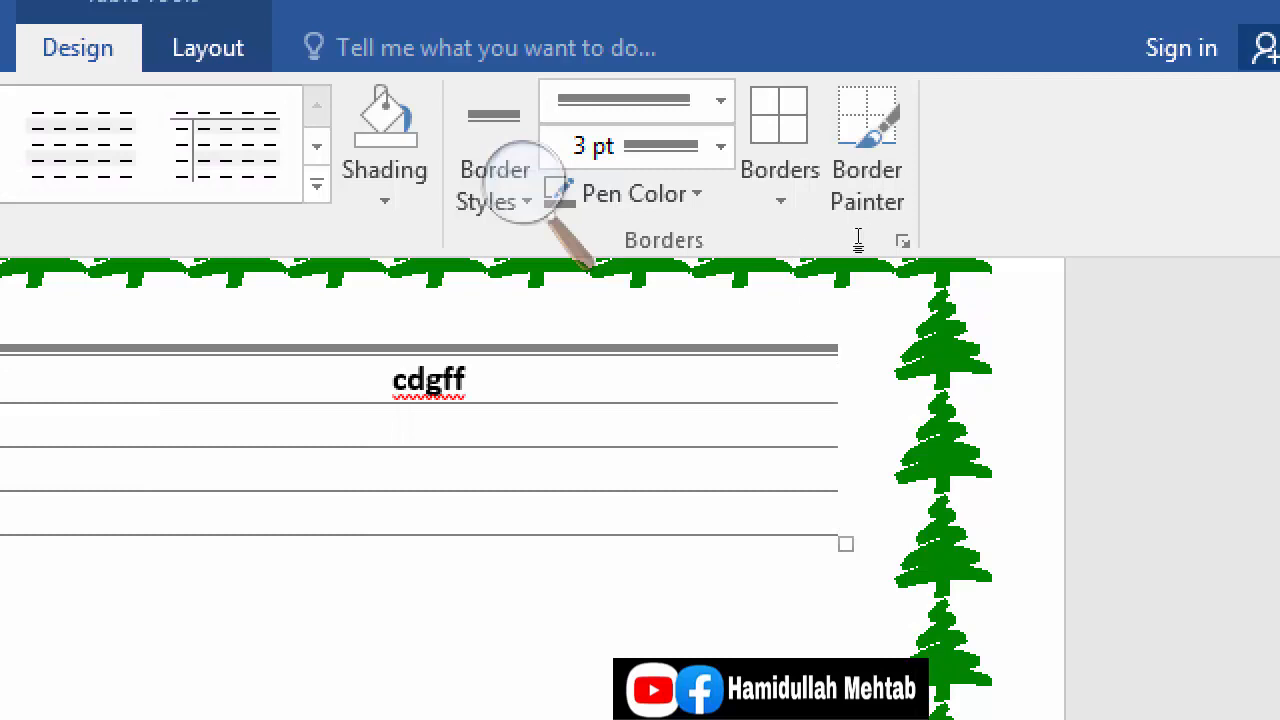
{"action": "type", "text": "xcv"}
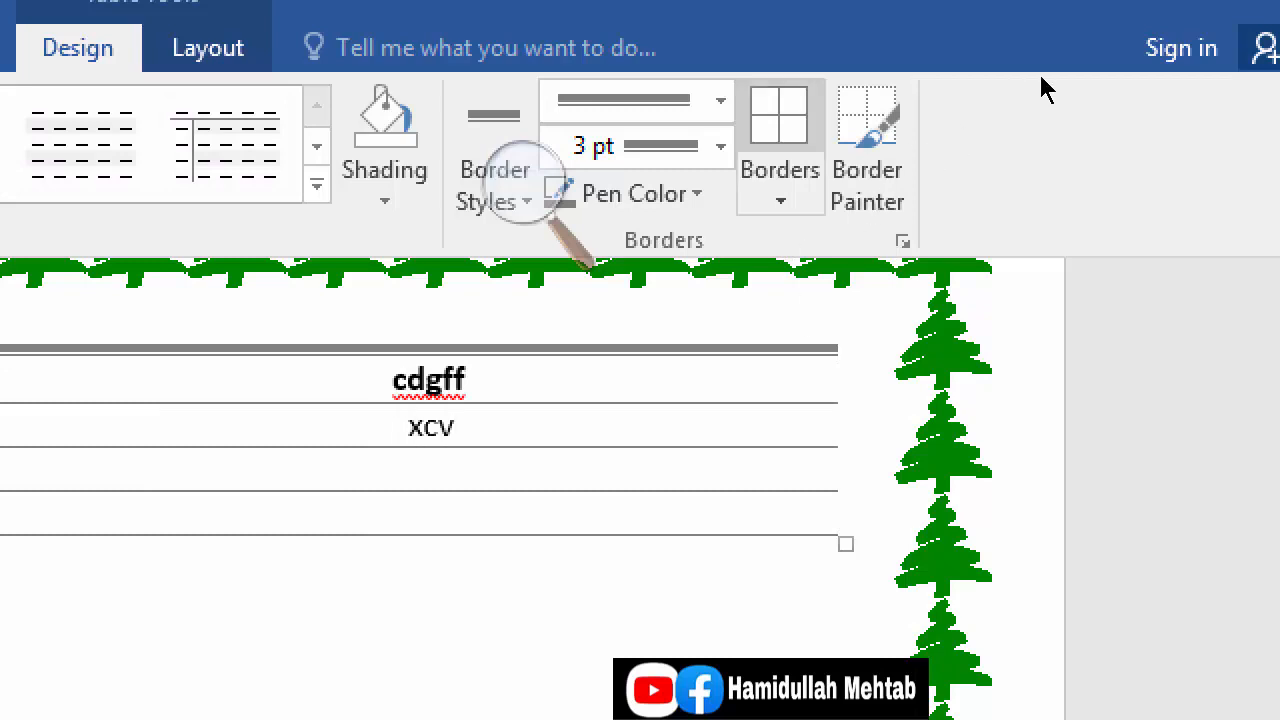
Step: Paint the bottom and left borders of the xcv cell with the 3 pt thick-and-thin line using Border Painter
{"action": "left_click", "coordinate": [867, 150]}
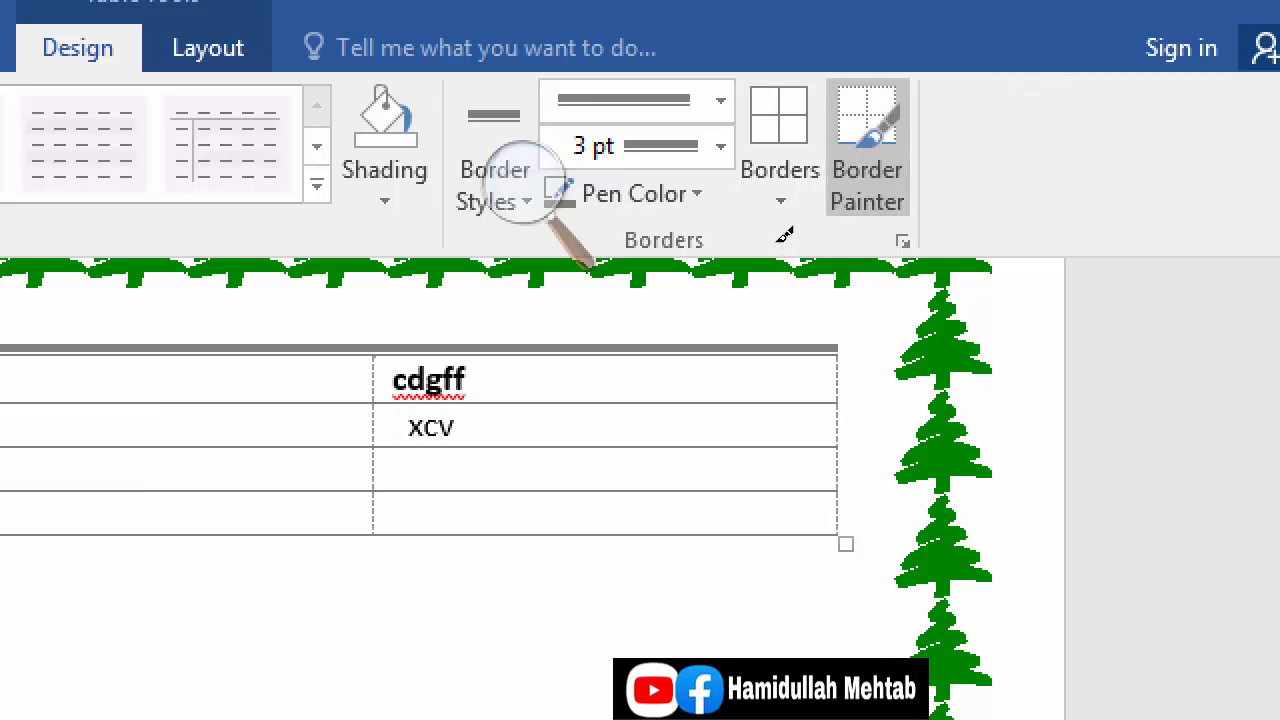
{"action": "left_click", "coordinate": [784, 238]}
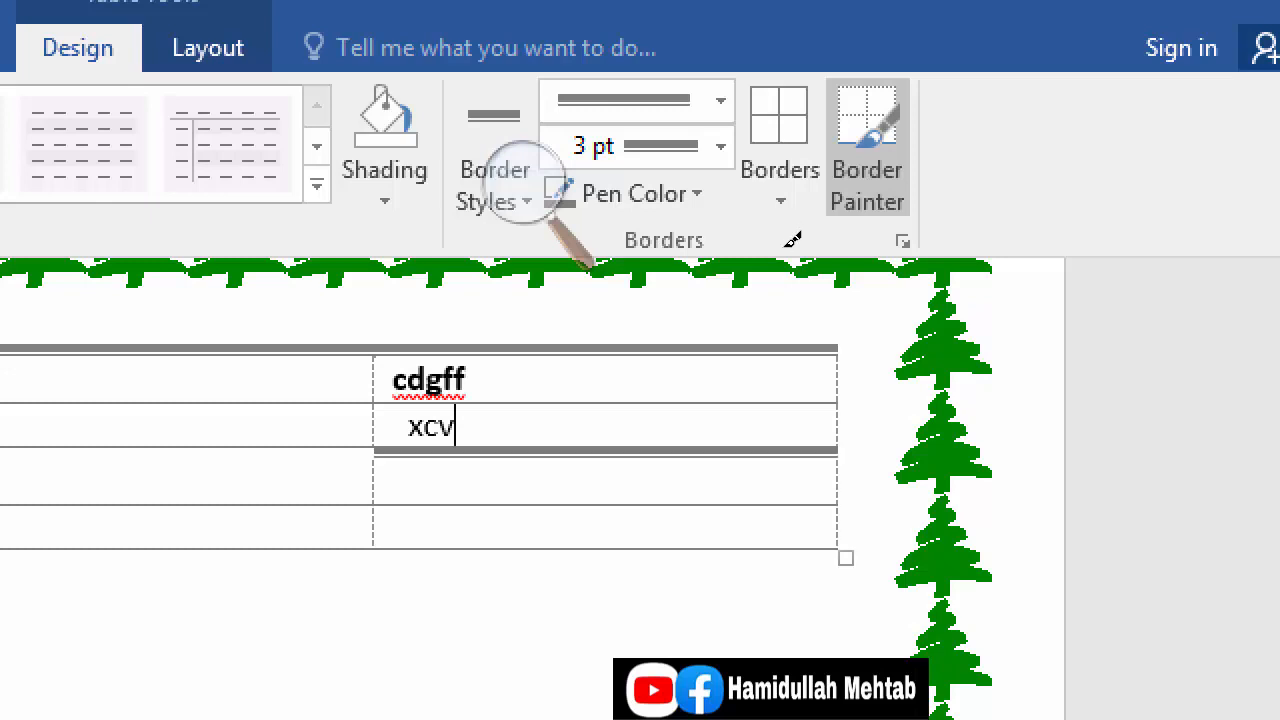
{"action": "left_click", "coordinate": [778, 231]}
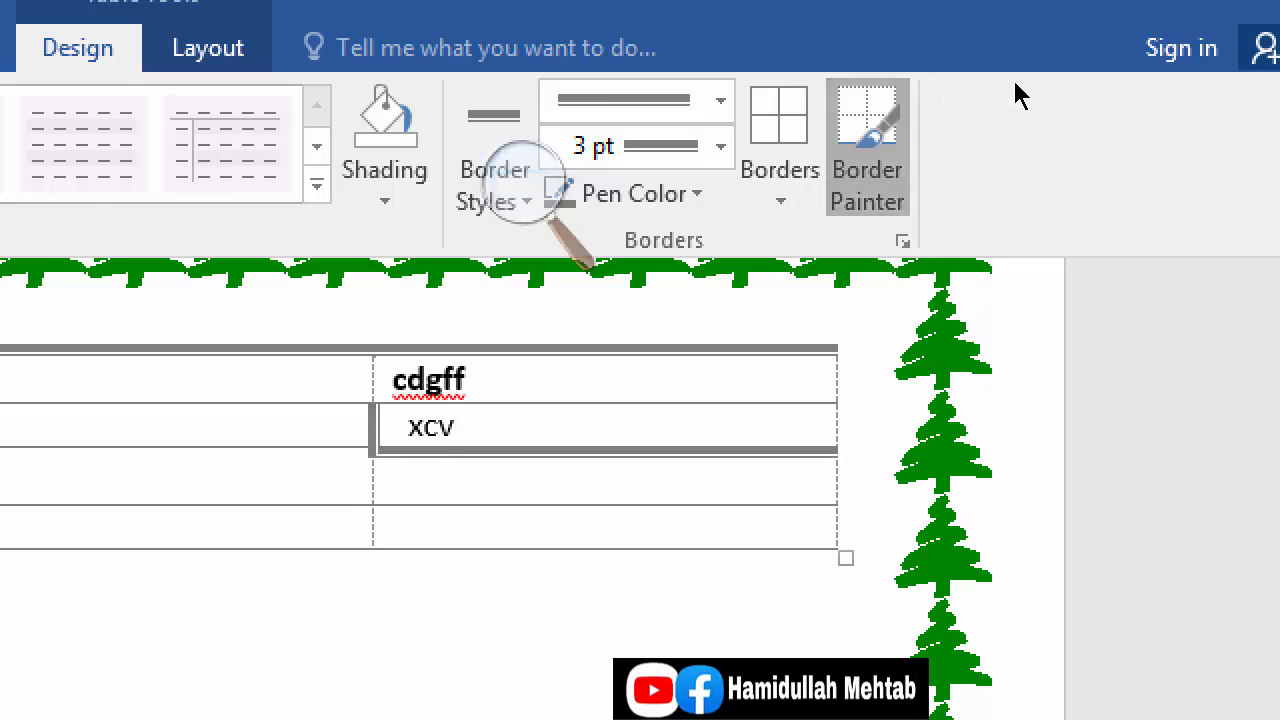
{"action": "key", "text": "Escape"}
Step: Paint the top border of the cdgff cell with a ½ pt dashed line using Border Painter, and close the screen magnifier
{"action": "left_click", "coordinate": [919, 181]}
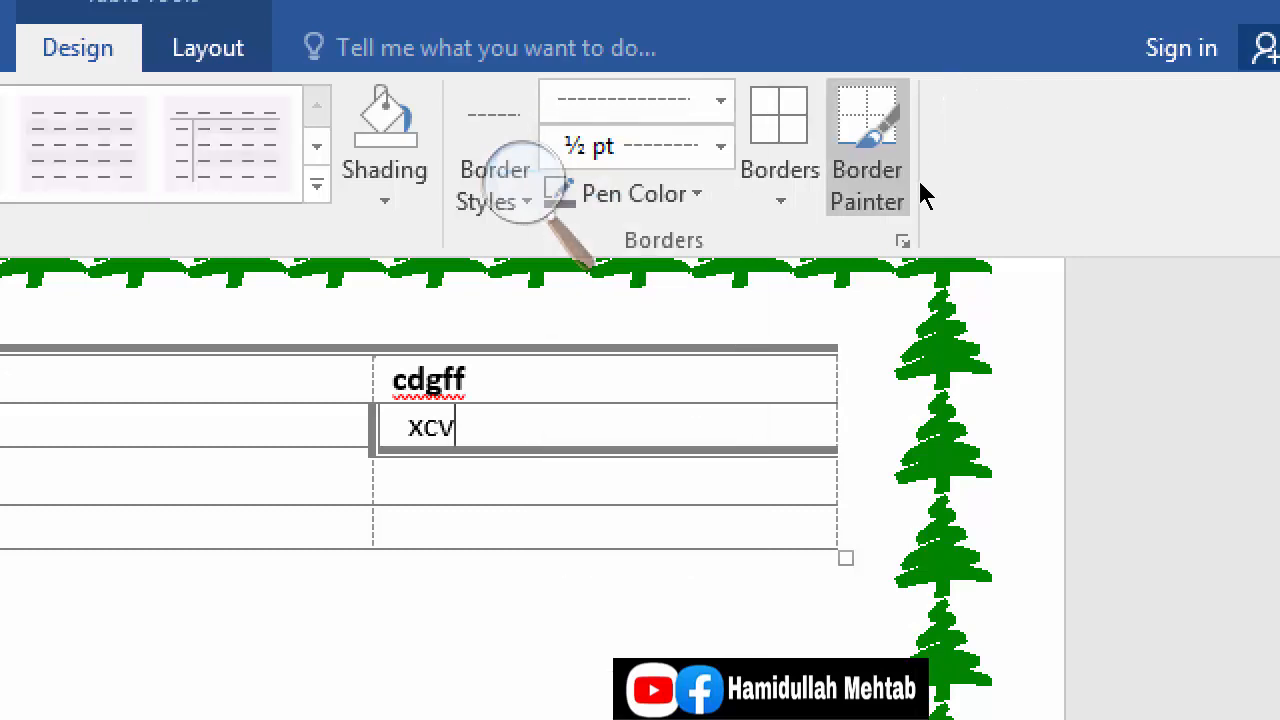
{"action": "left_click", "coordinate": [846, 191]}
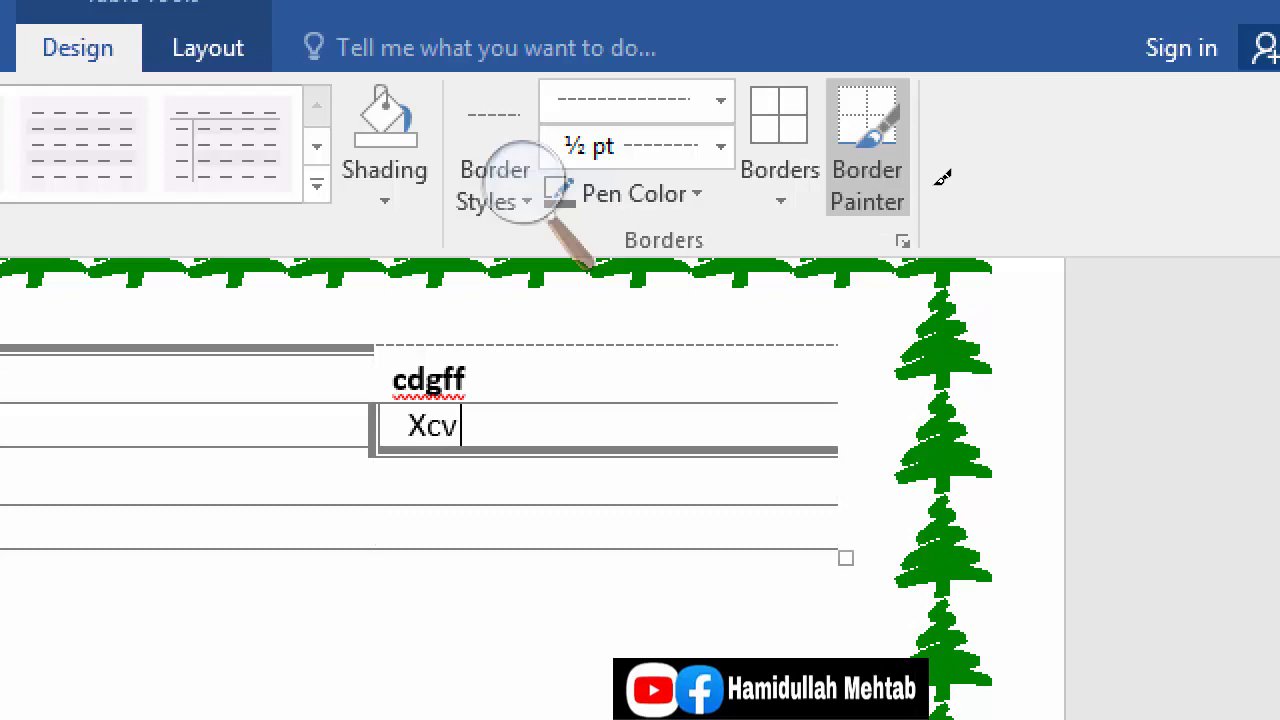
{"action": "key", "text": "Escape"}
{"action": "left_click", "coordinate": [842, 132]}
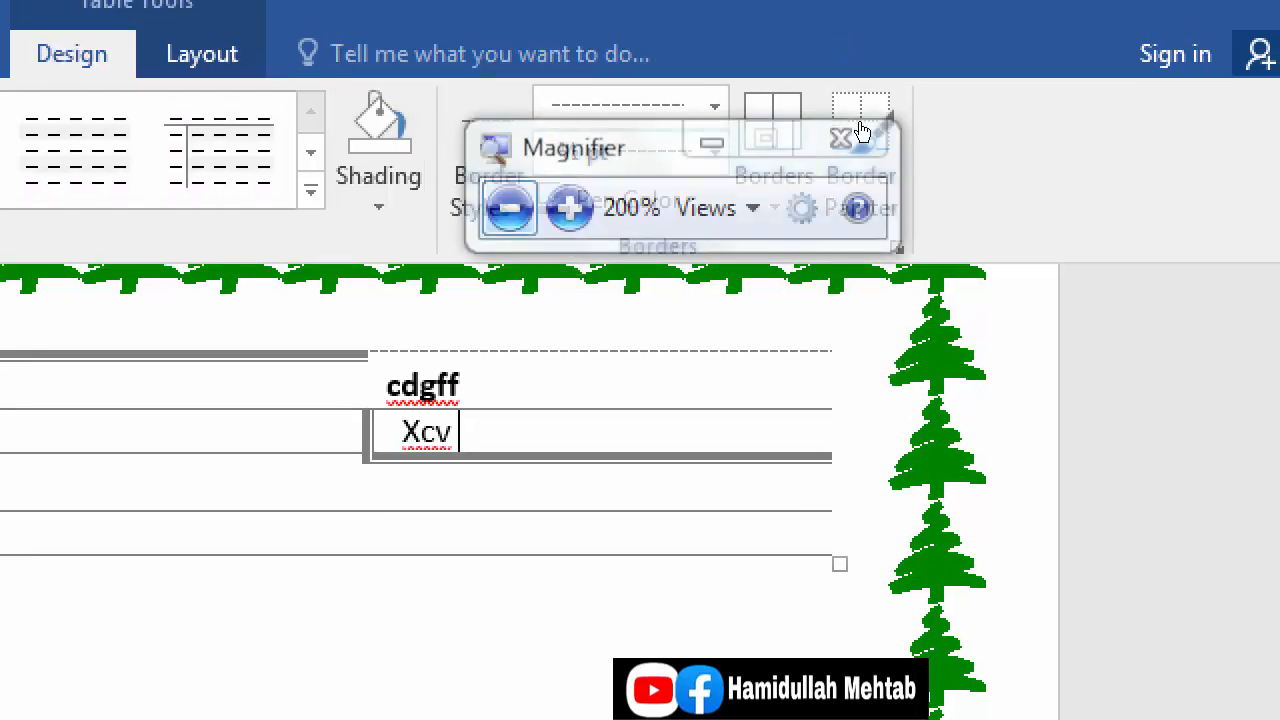
{"action": "left_click", "coordinate": [1001, 88]}
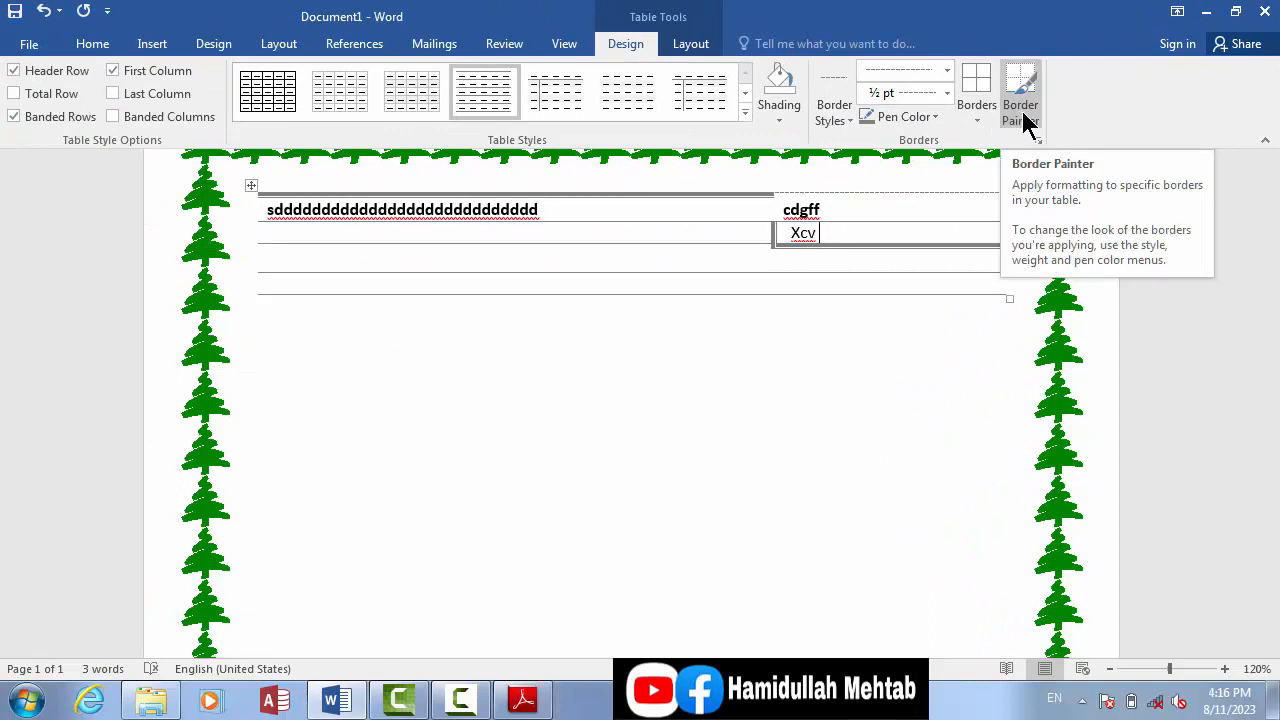
{"action": "left_click", "coordinate": [1025, 118]}
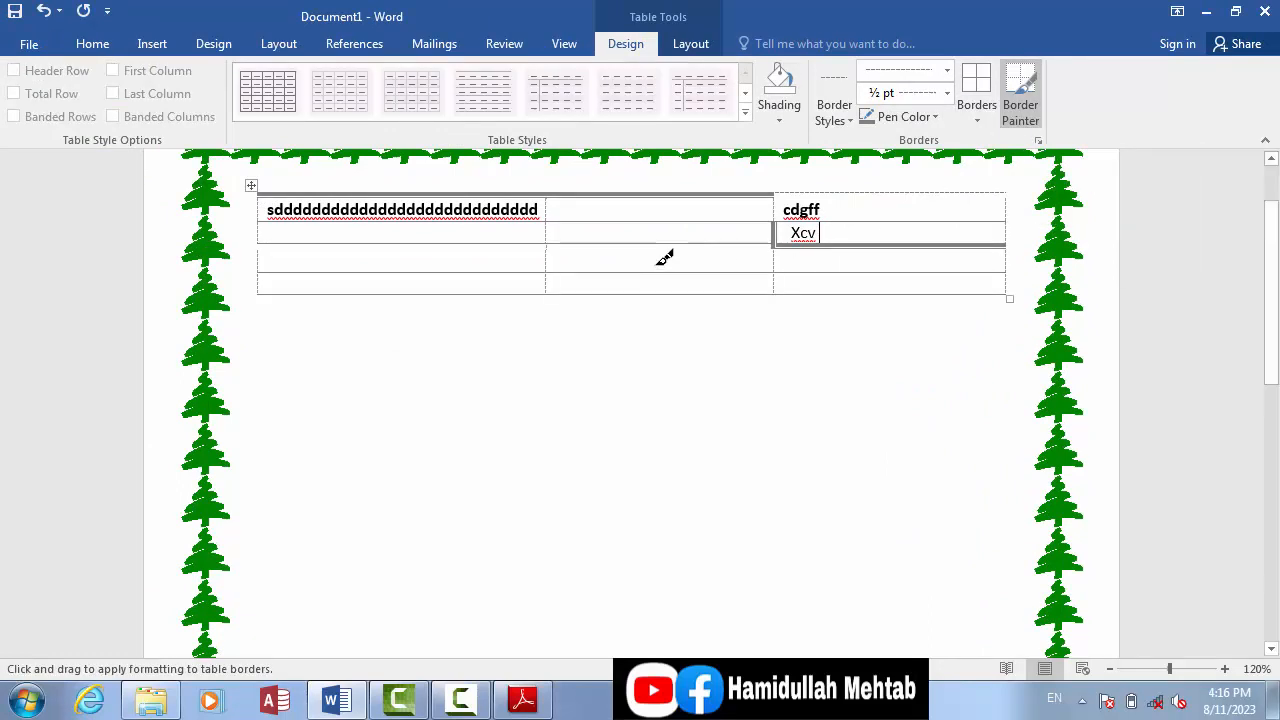
{"action": "left_click", "coordinate": [1030, 114]}
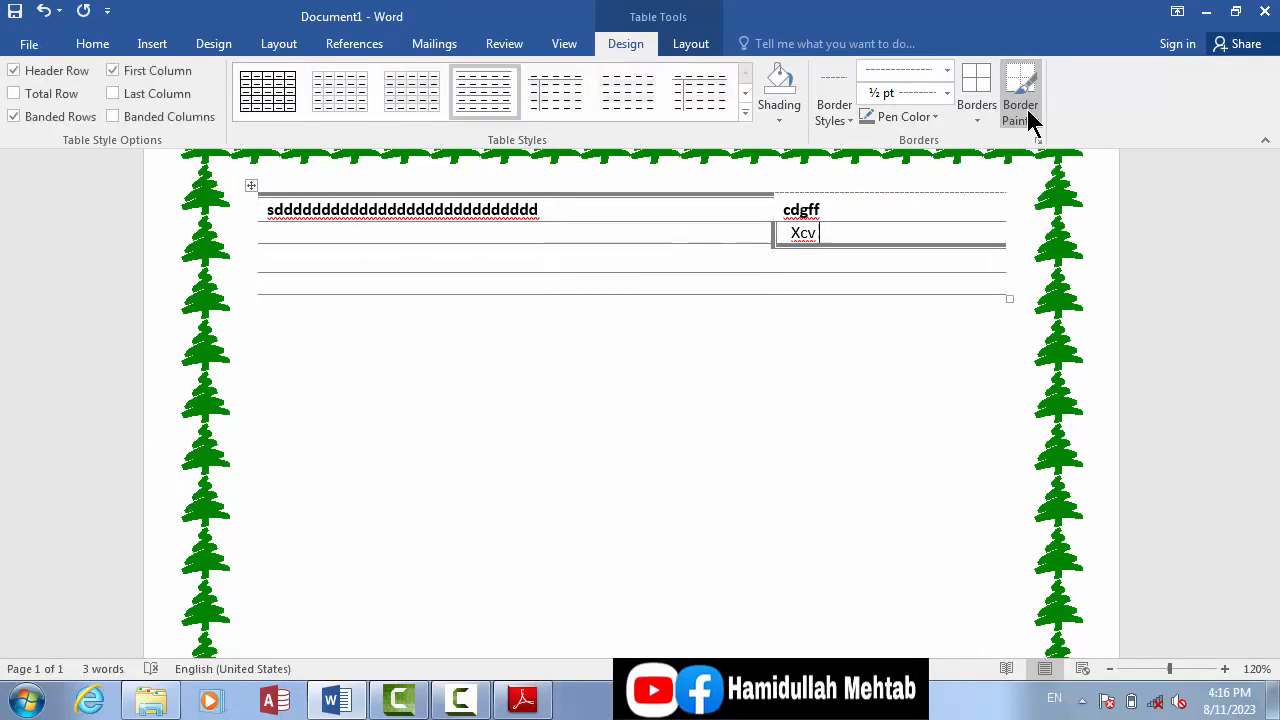
{"action": "left_click", "coordinate": [459, 704]}
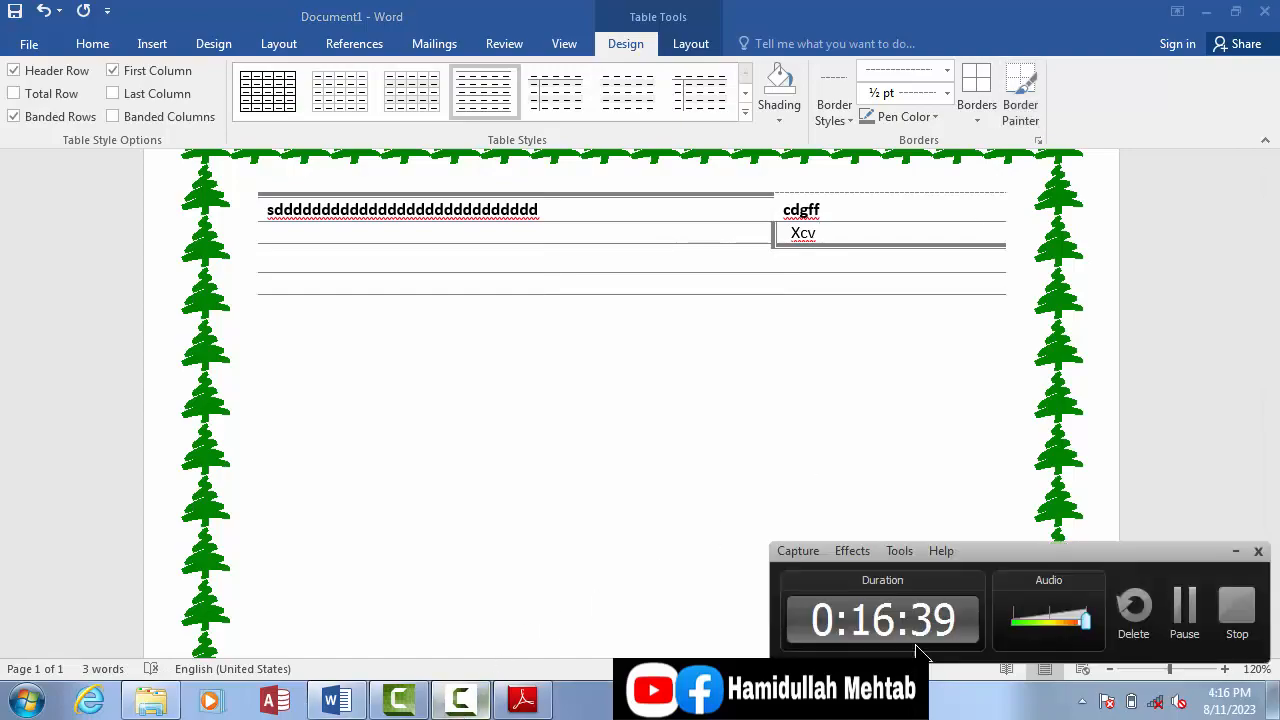